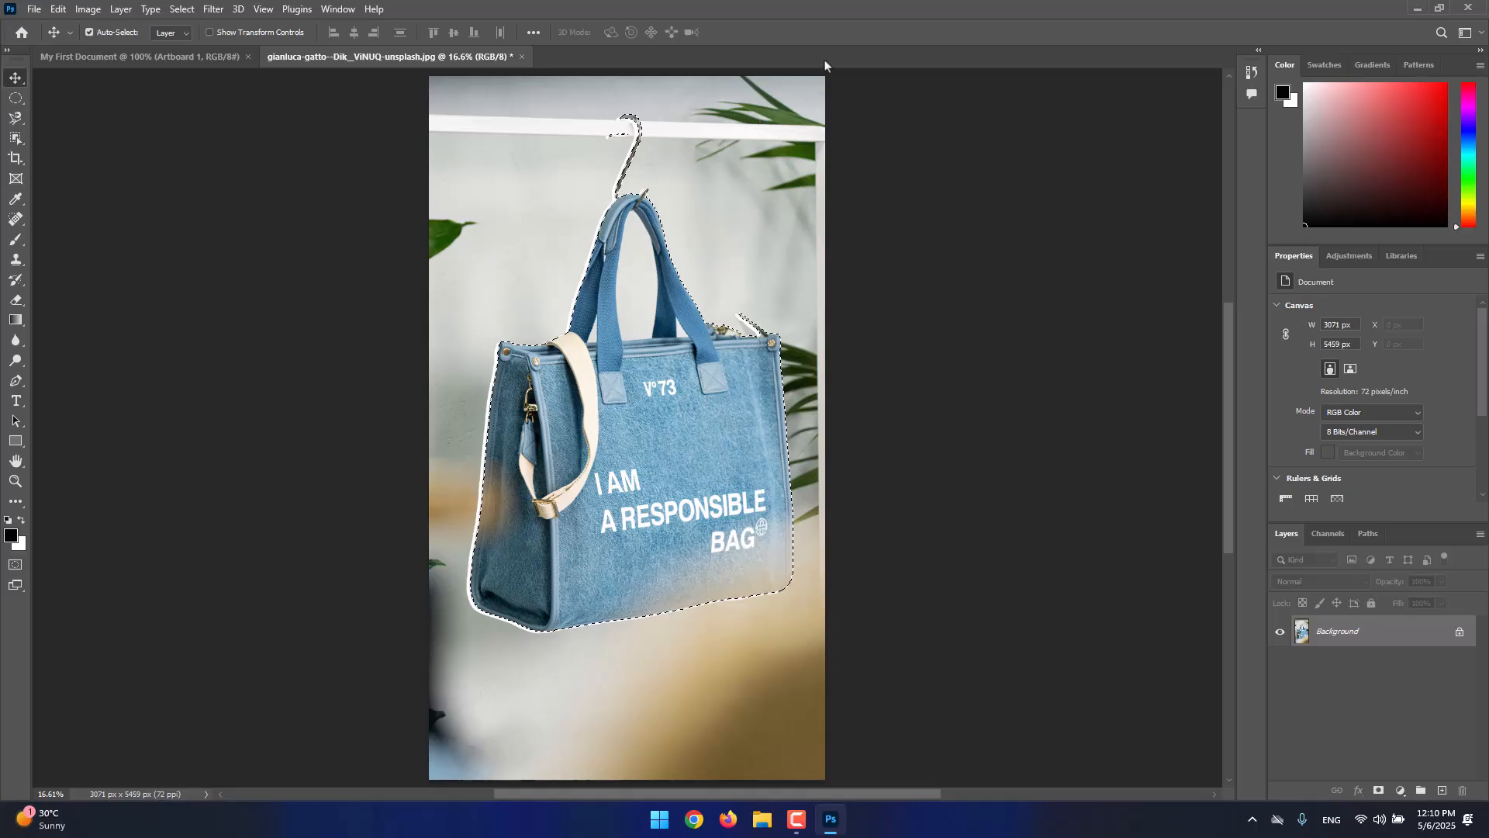
pyautogui.scroll(1, 749, 131)
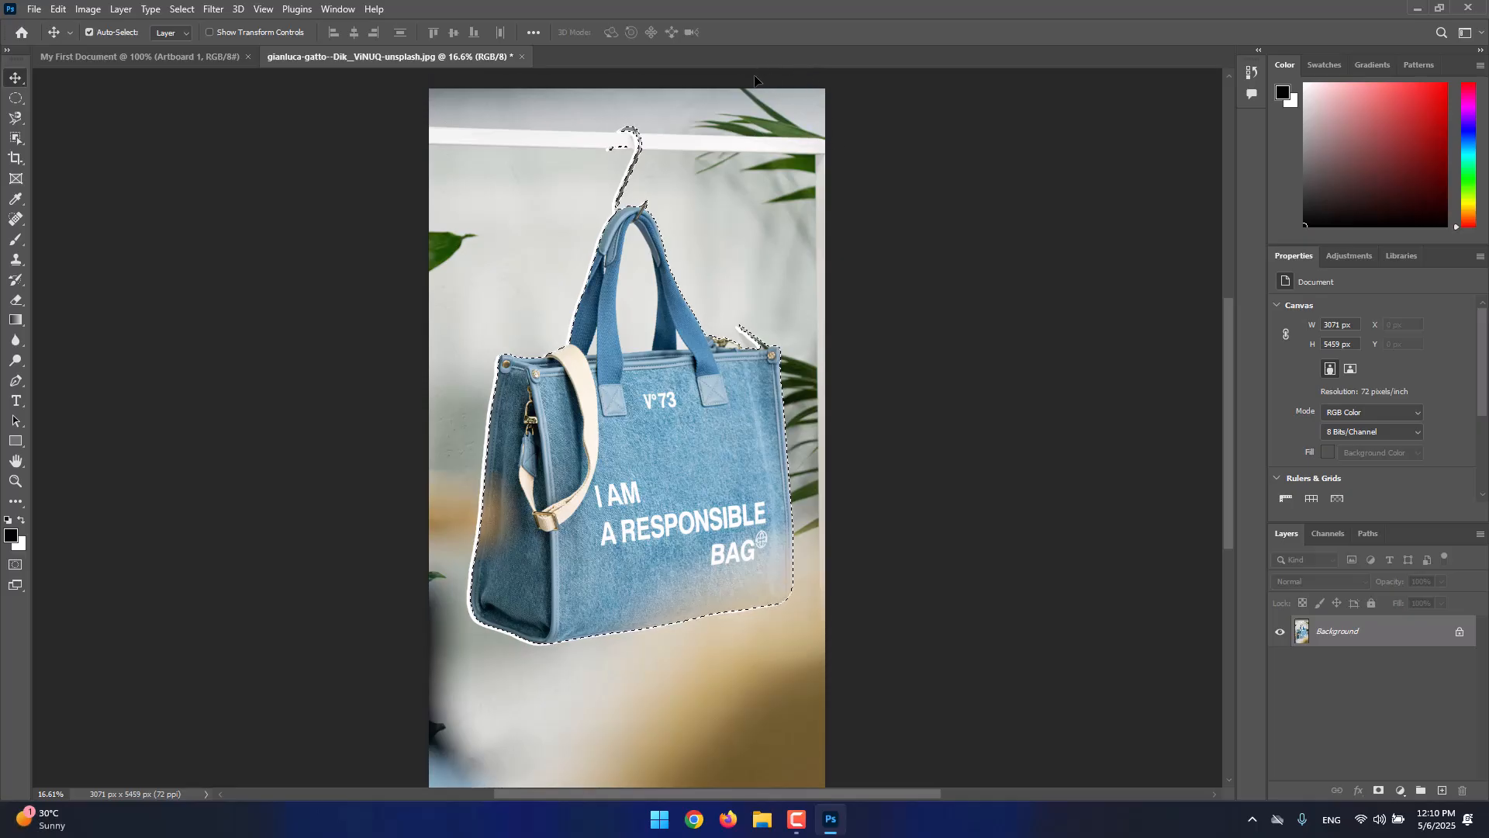
pyautogui.scroll(-1, 734, 160)
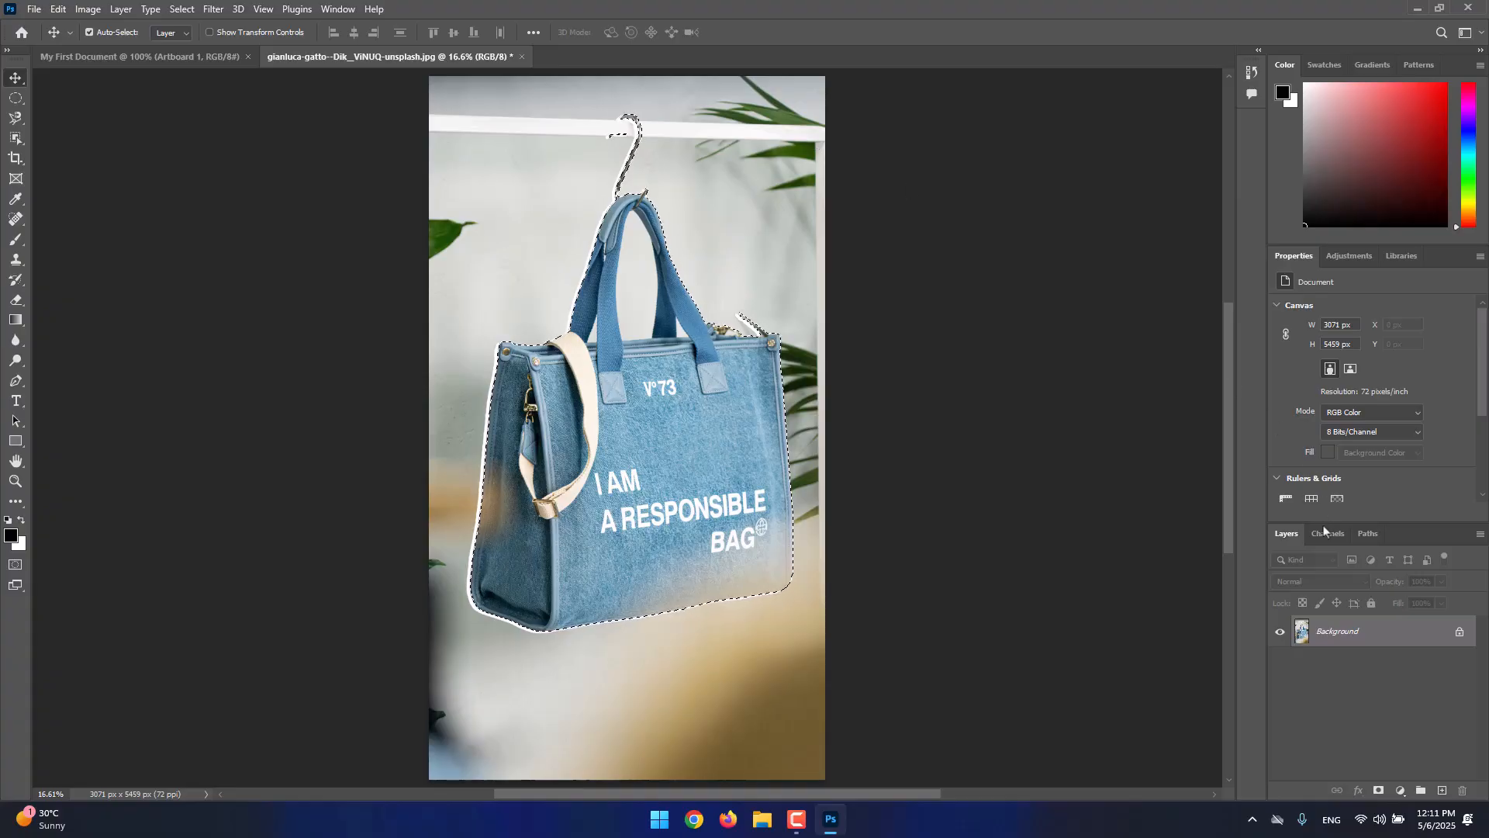
# Make the layer list area slightly taller and check that Layers is enabled among the available windows
pyautogui.moveTo(1343, 524); pyautogui.dragTo(1350, 506)
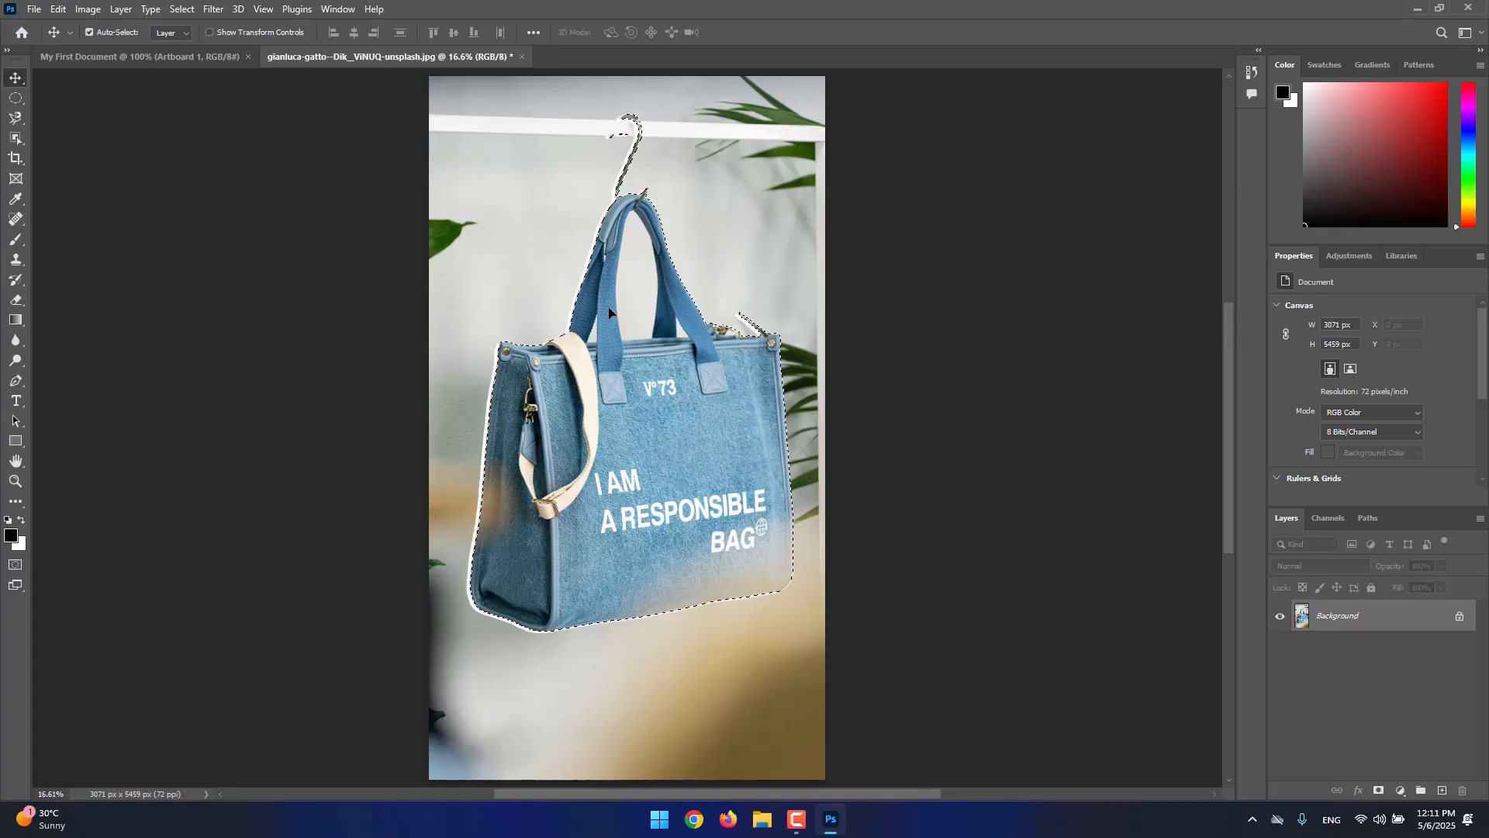
pyautogui.click(327, 11)
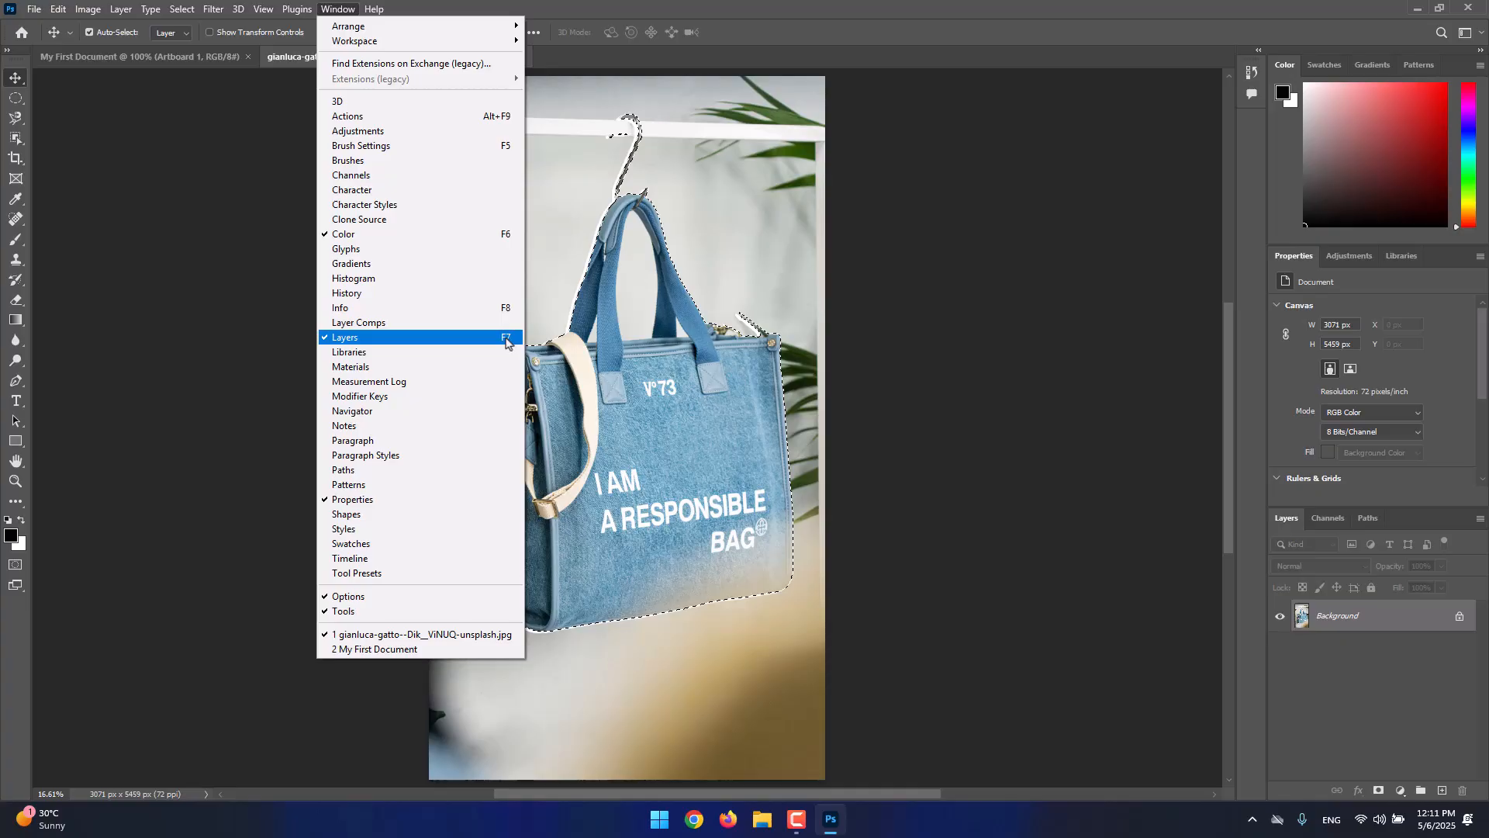
pyautogui.click(739, 31)
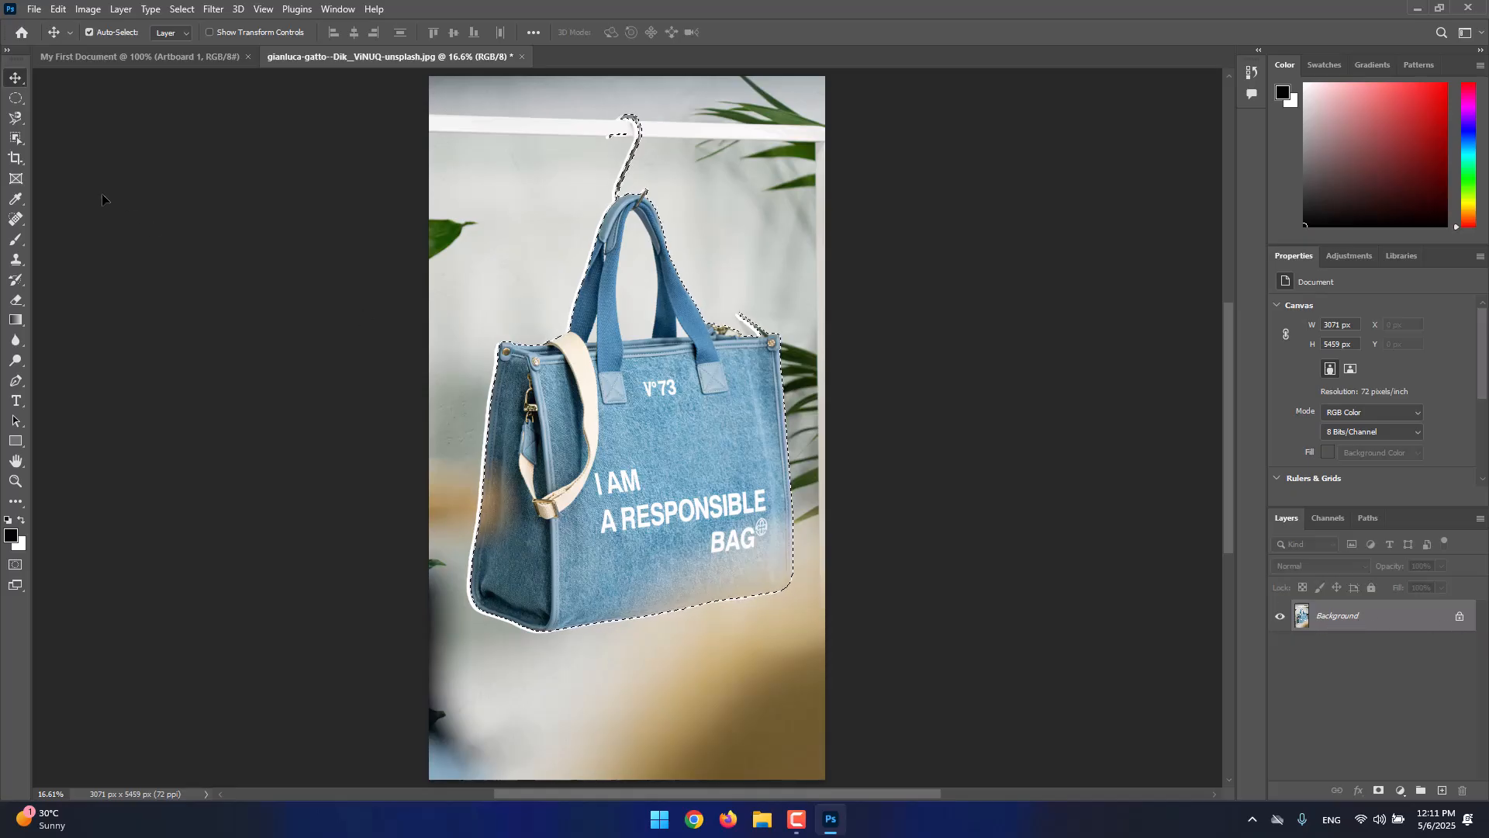
# Create a new 1920 by 1080 pixel document with artboards turned off and a white background
pyautogui.click(34, 9)
pyautogui.click(39, 26)
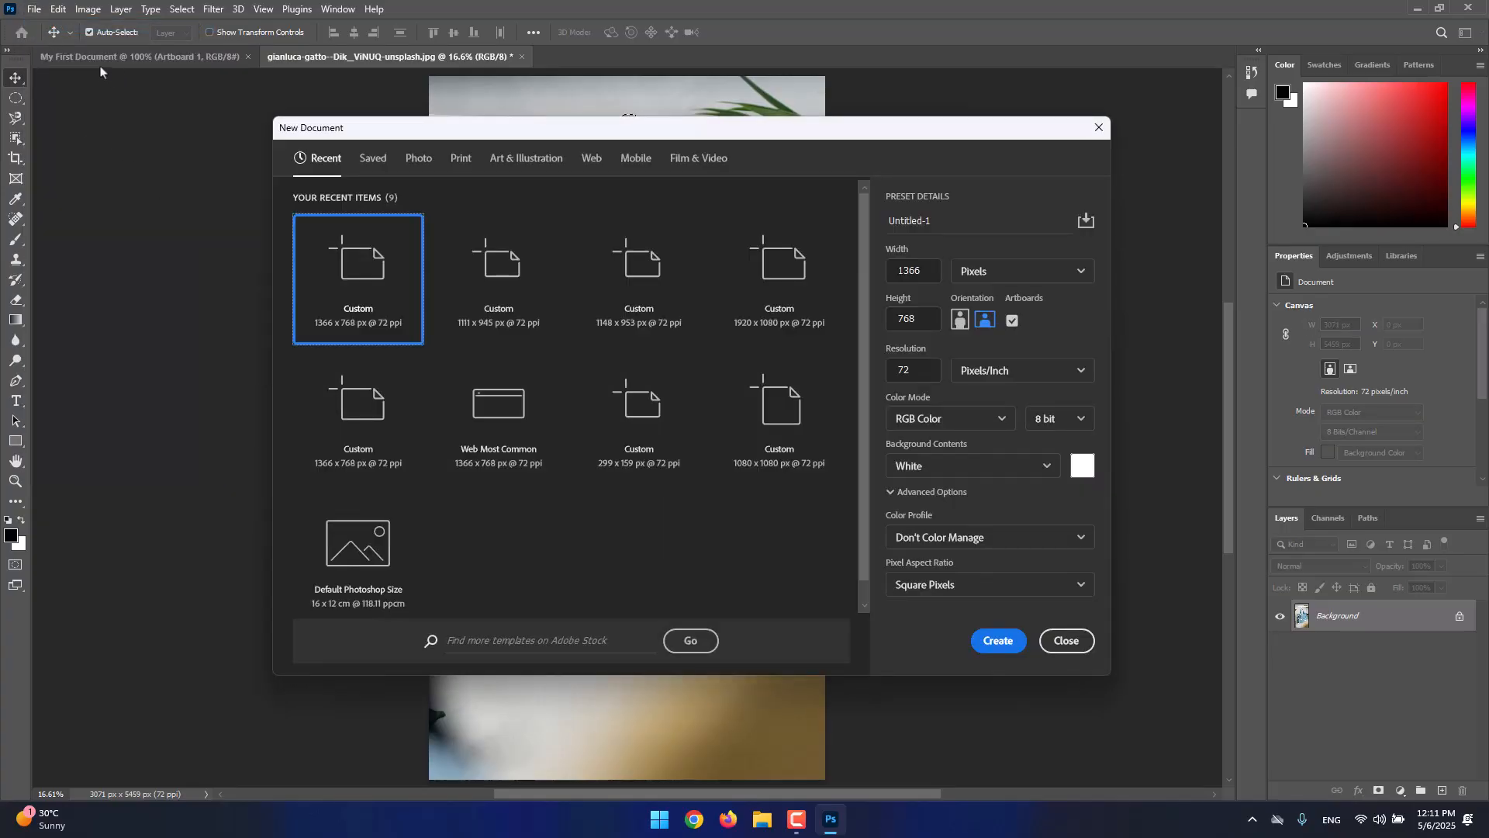
pyautogui.click(1012, 320)
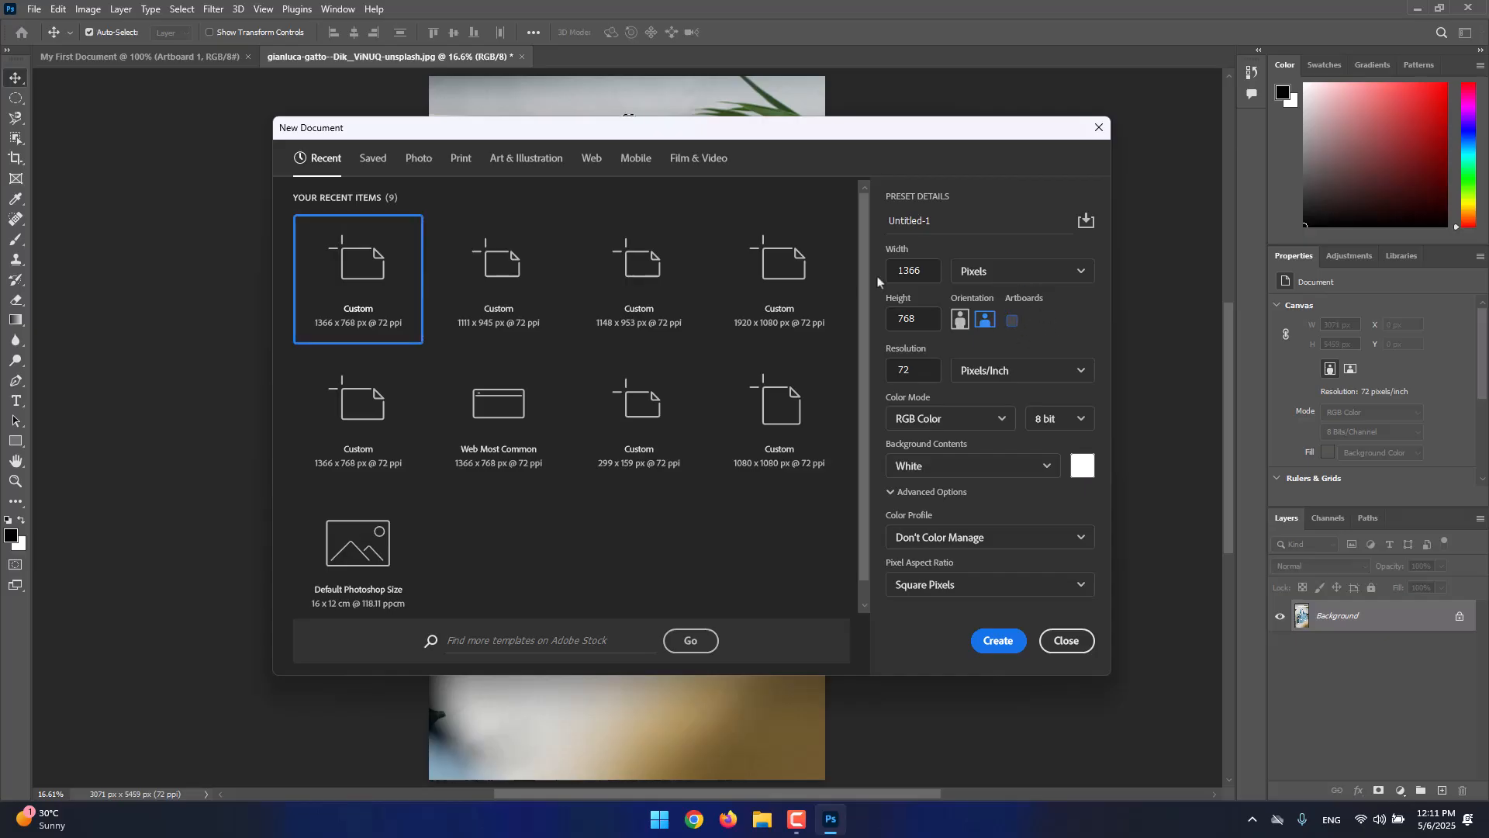
pyautogui.click(917, 265)
pyautogui.write('1920')
pyautogui.press('Tab')
pyautogui.press('Tab')
pyautogui.write('1080')
pyautogui.click(925, 389)
pyautogui.click(1008, 649)
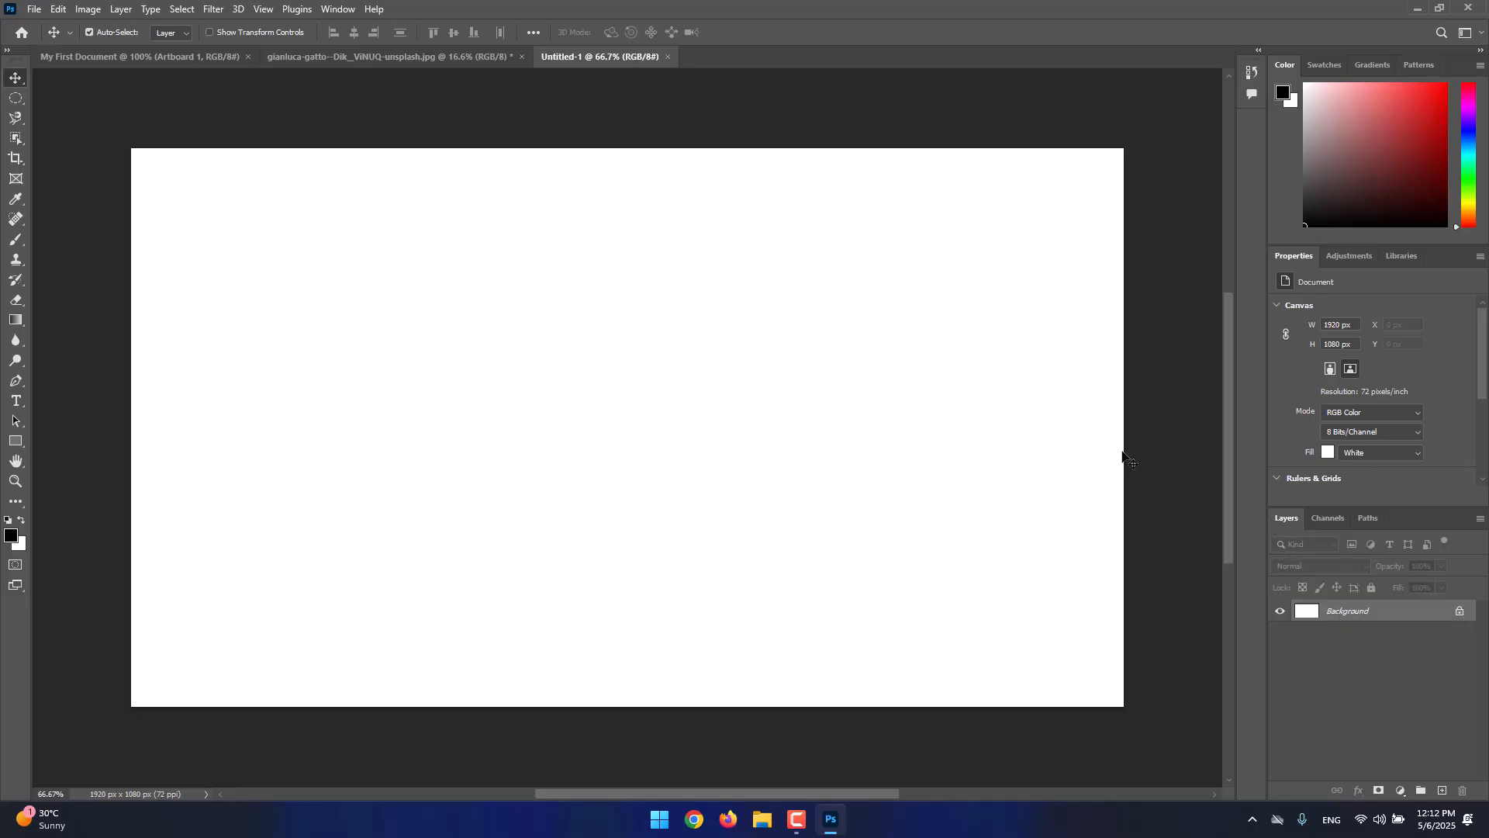
# Copy the selected bag from the photo into the new blank document and shift it across the canvas
pyautogui.click(432, 60)
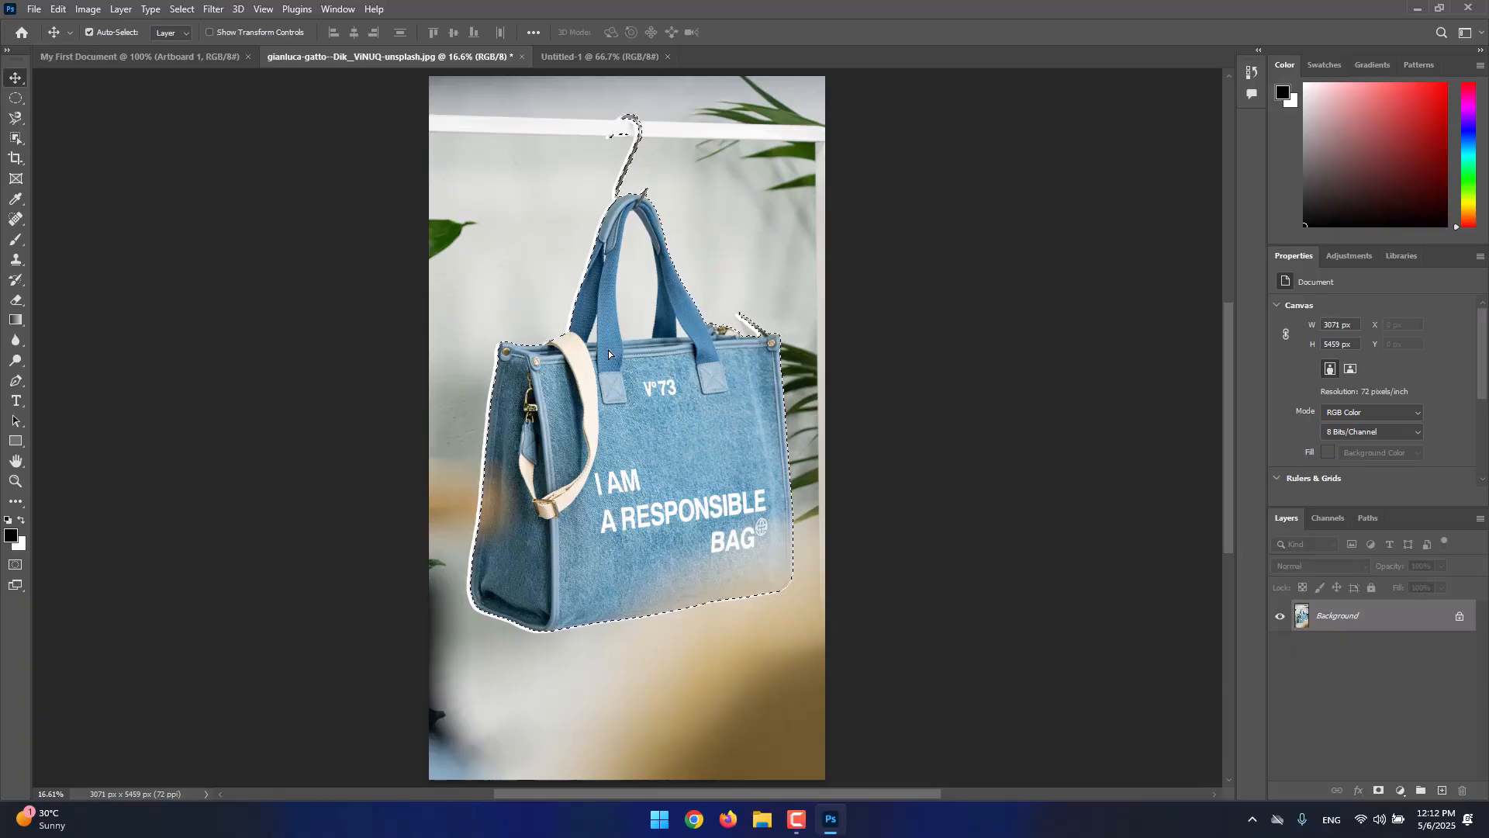
pyautogui.moveTo(608, 351); pyautogui.dragTo(585, 65)
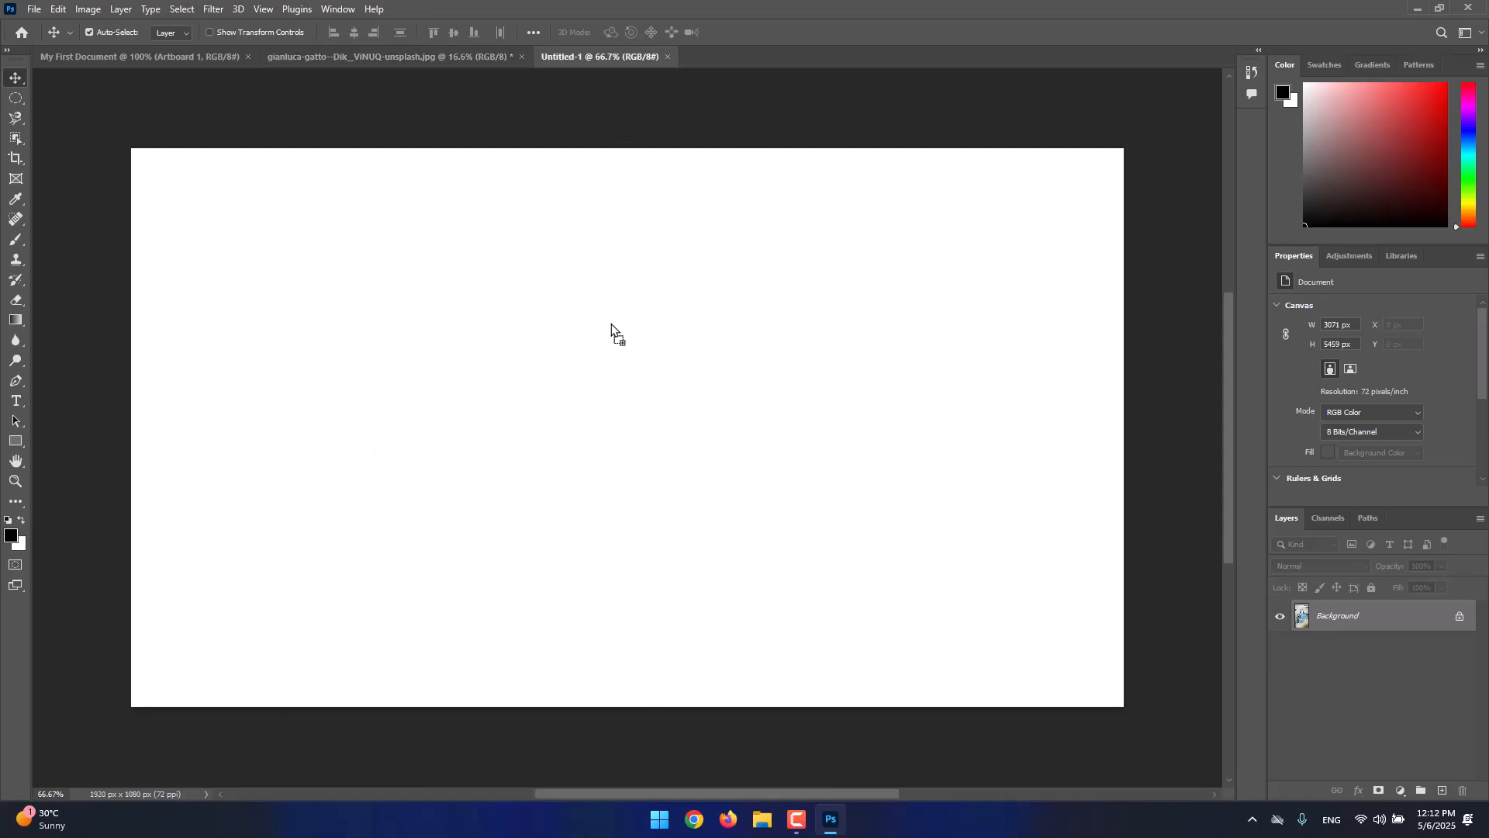
pyautogui.moveTo(611, 324); pyautogui.dragTo(618, 276)
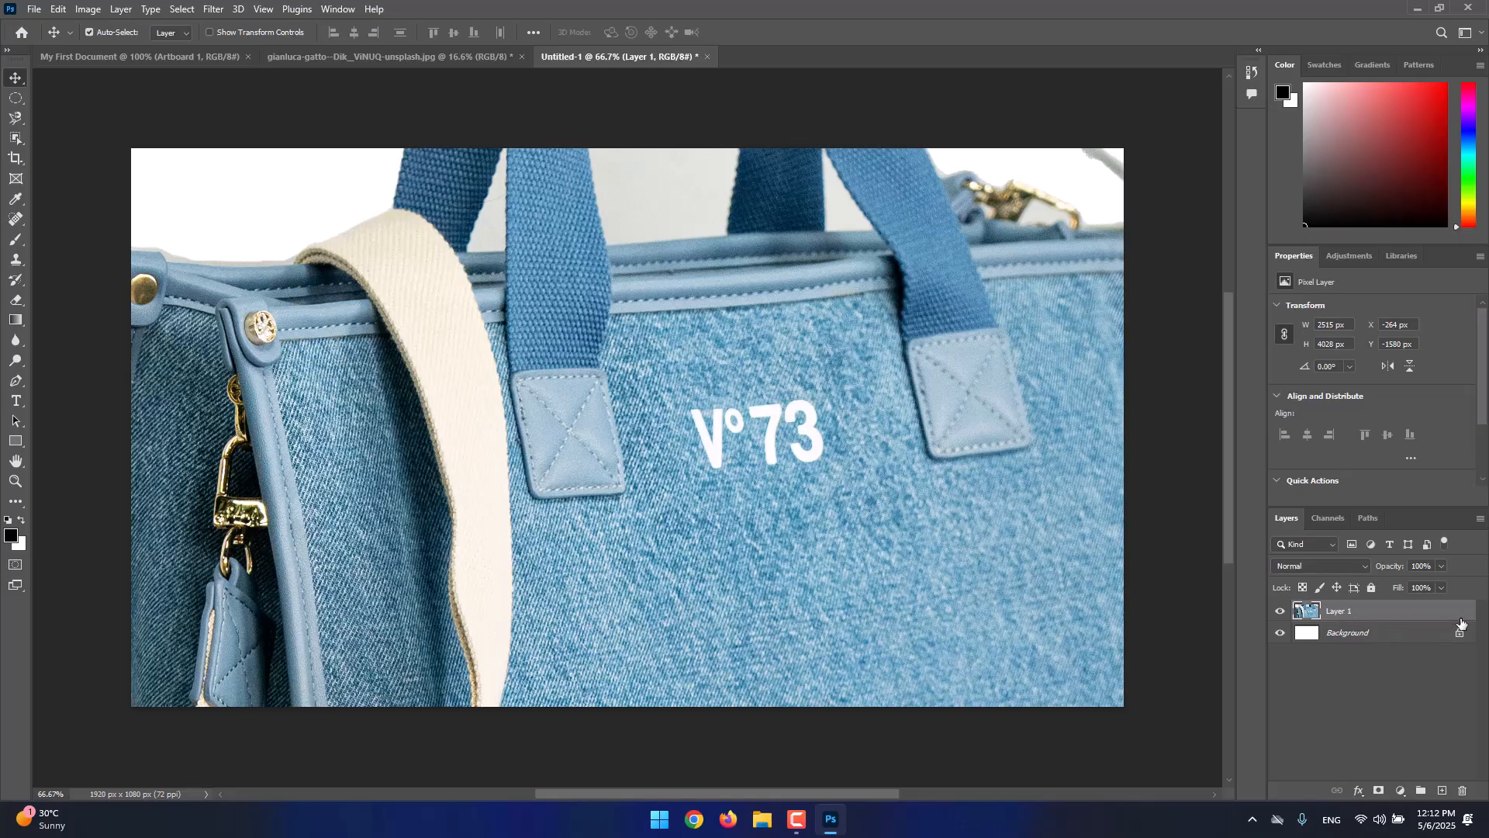
pyautogui.moveTo(931, 379); pyautogui.dragTo(930, 459)
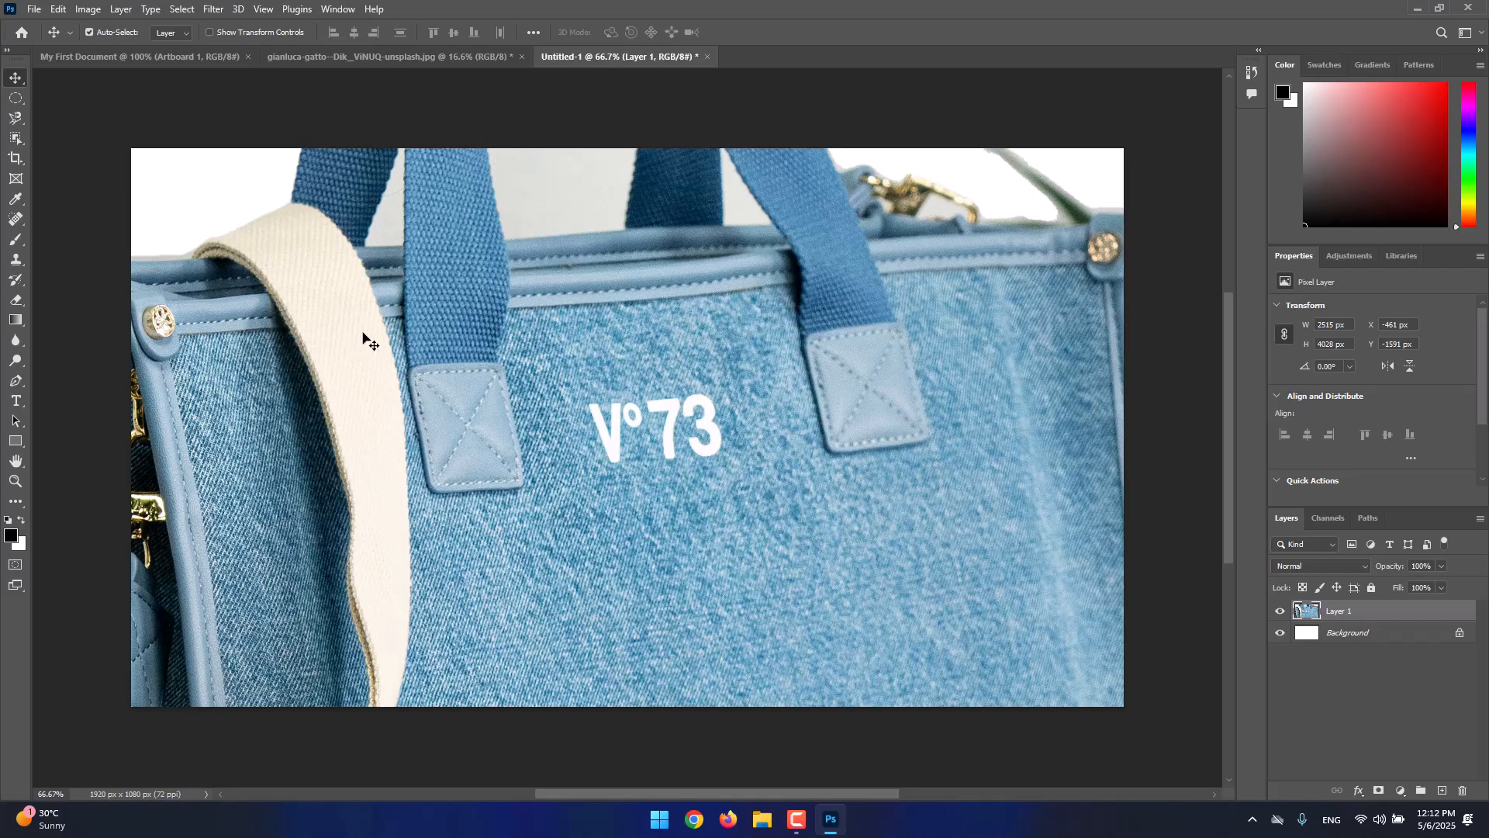
# Scale the bag layer down proportionally to about 25% so the whole bag fits inside the canvas
pyautogui.press('ctrl')
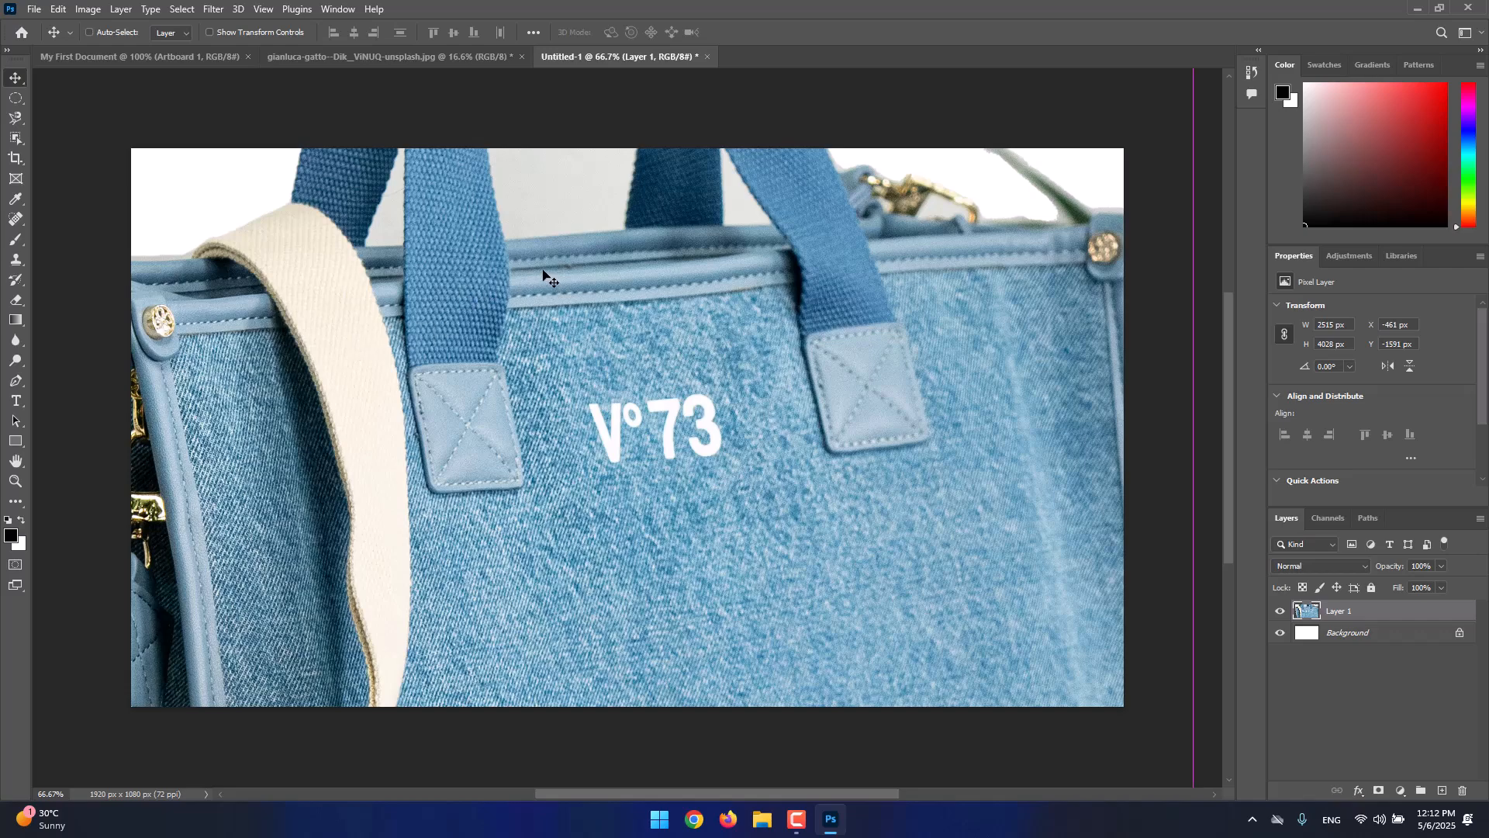
pyautogui.hotkey('ctrl', 't')
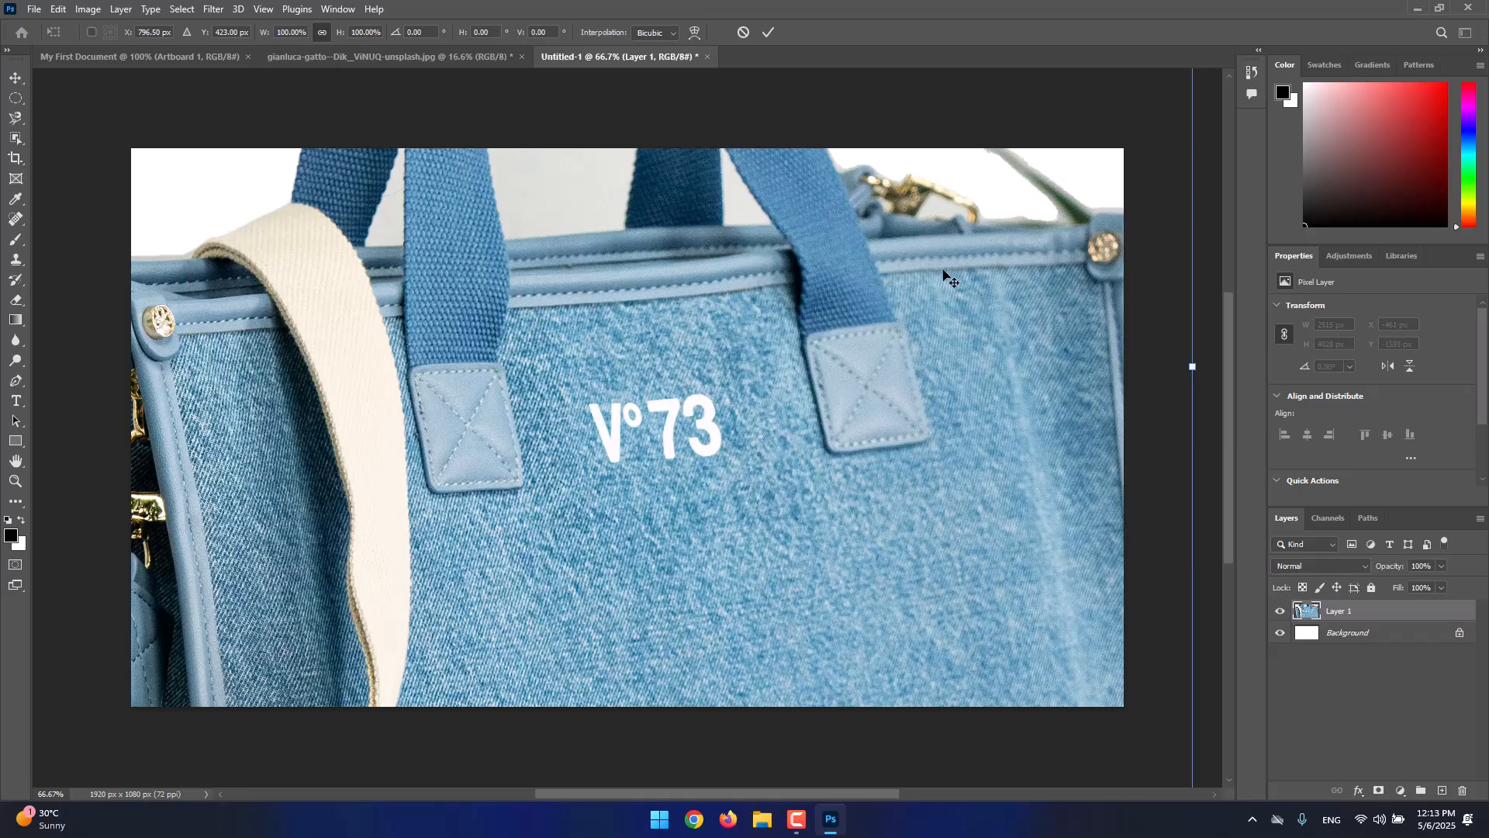
pyautogui.hotkey('ctrl', '-')
pyautogui.hotkey('ctrl', '-')
pyautogui.hotkey('ctrl', '-')
pyautogui.hotkey('ctrl', '-')
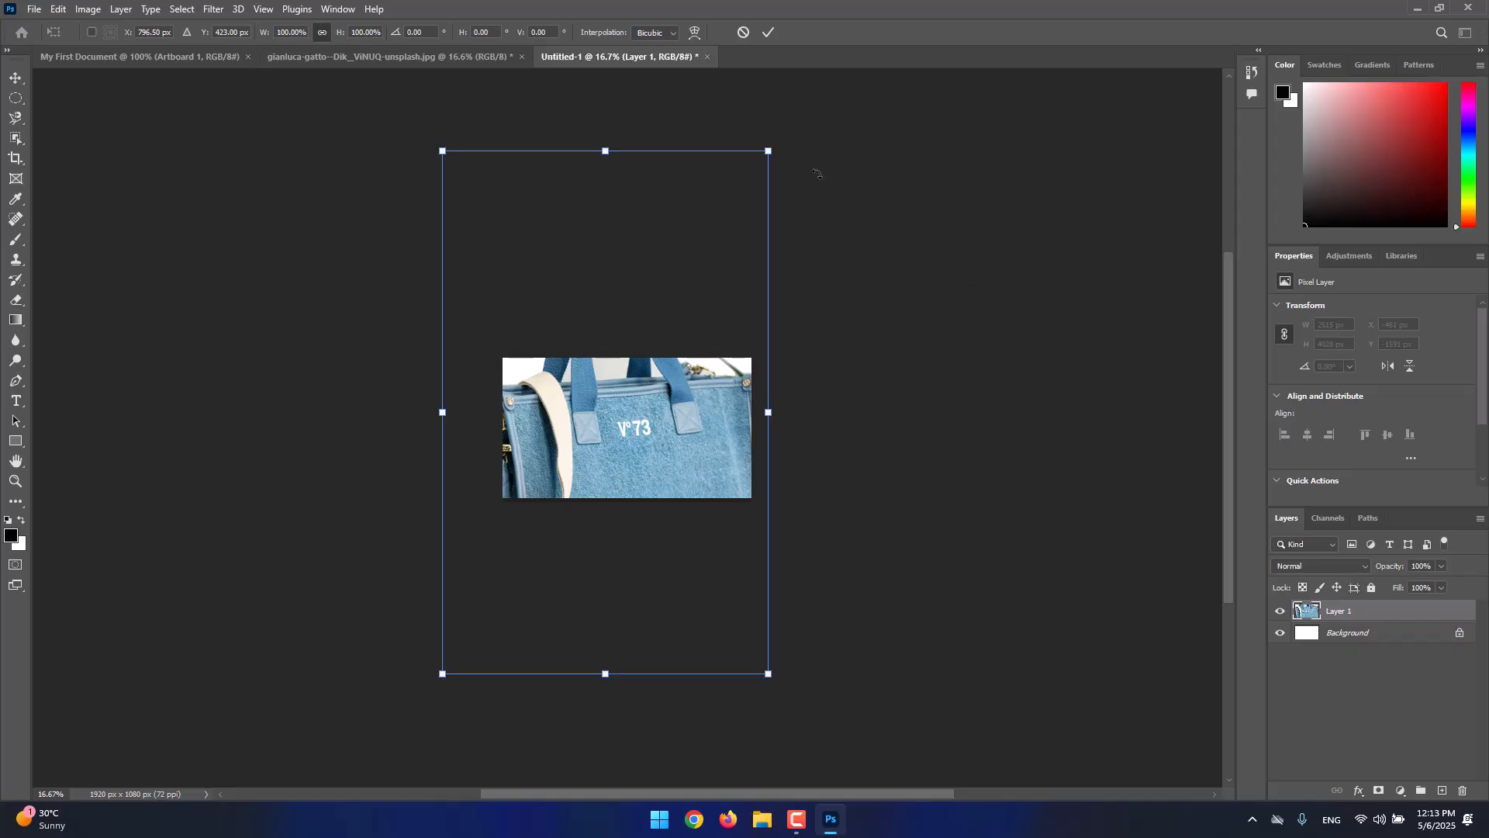
pyautogui.moveTo(768, 150); pyautogui.dragTo(616, 376)
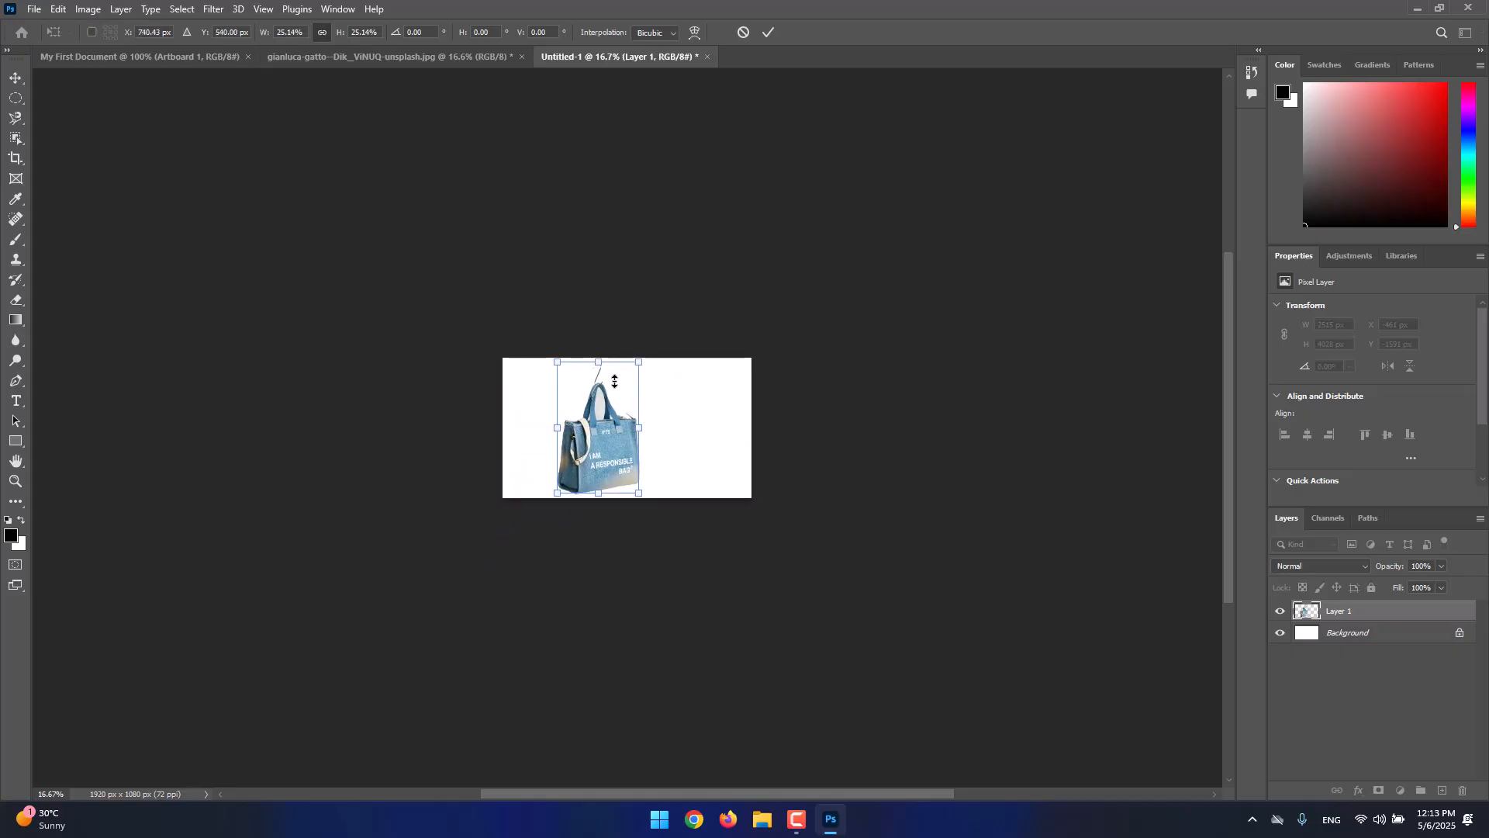
pyautogui.click(770, 36)
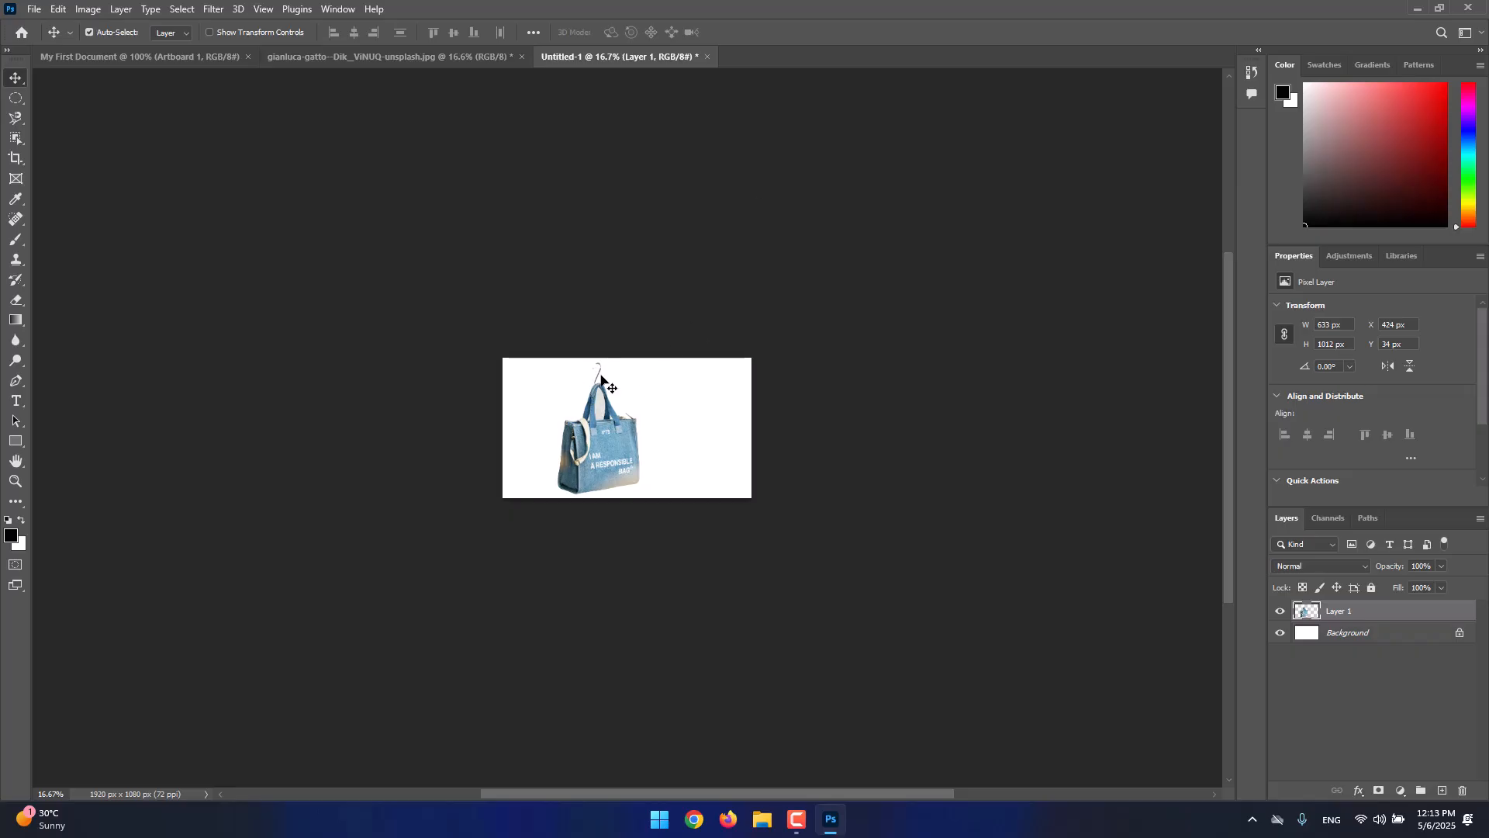
# Reposition the bag a little left of the canvas centre, at about X 553 px and Y 45 px
pyautogui.hotkey('ctrl', '0')
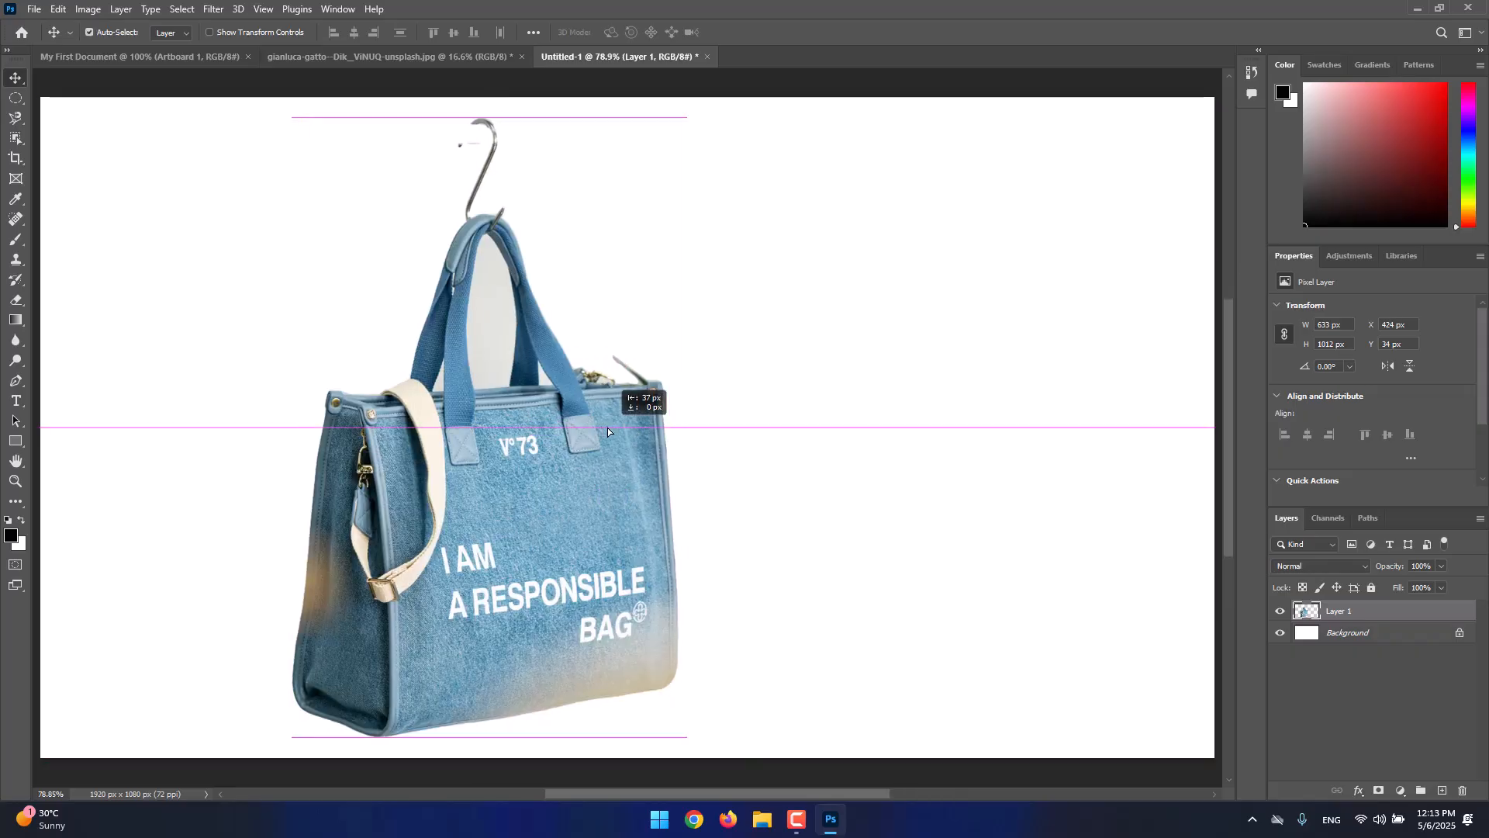
pyautogui.moveTo(607, 426); pyautogui.dragTo(584, 427)
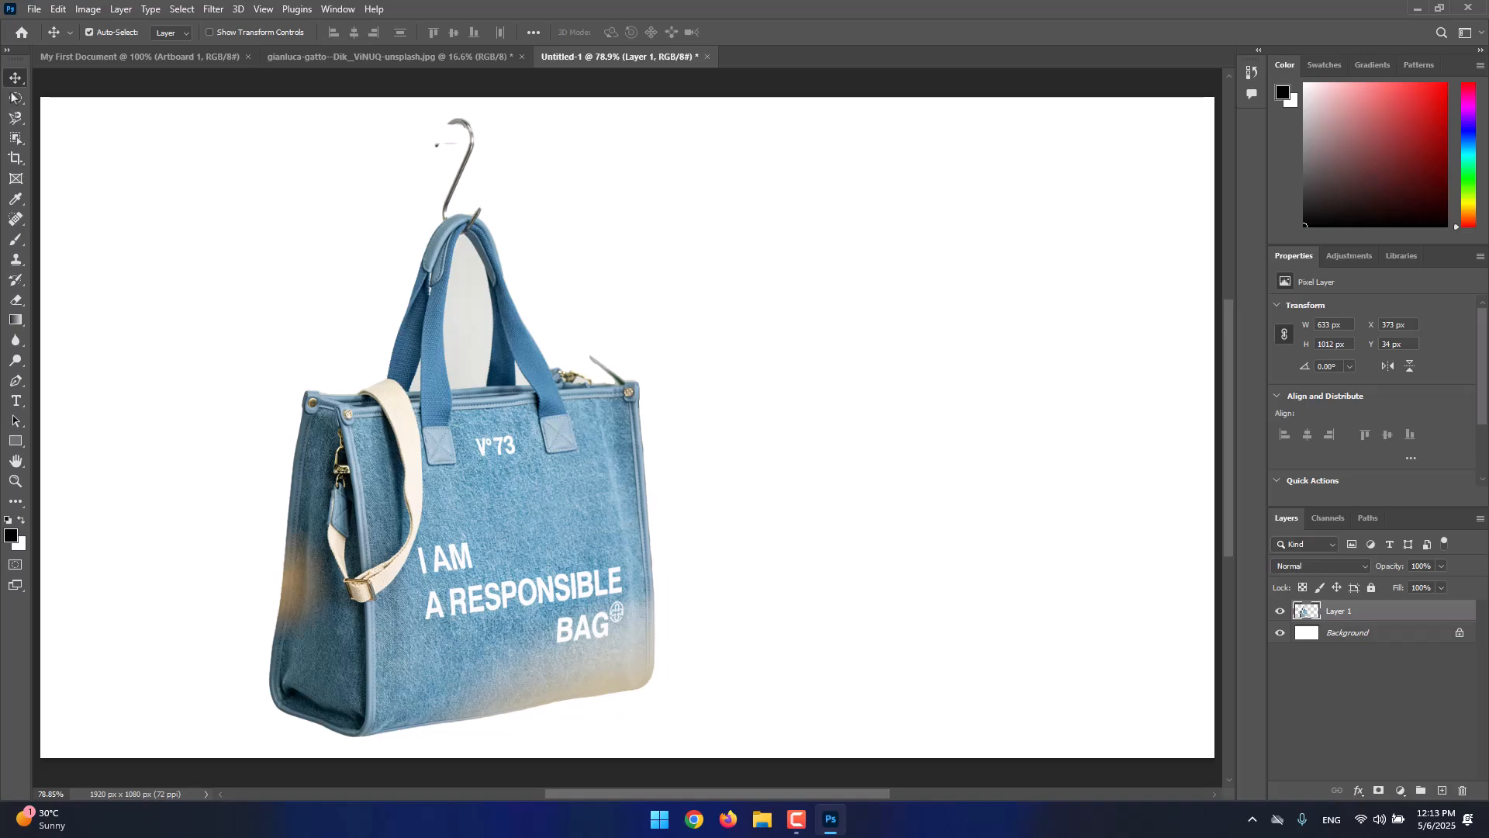
pyautogui.moveTo(427, 341); pyautogui.dragTo(537, 348)
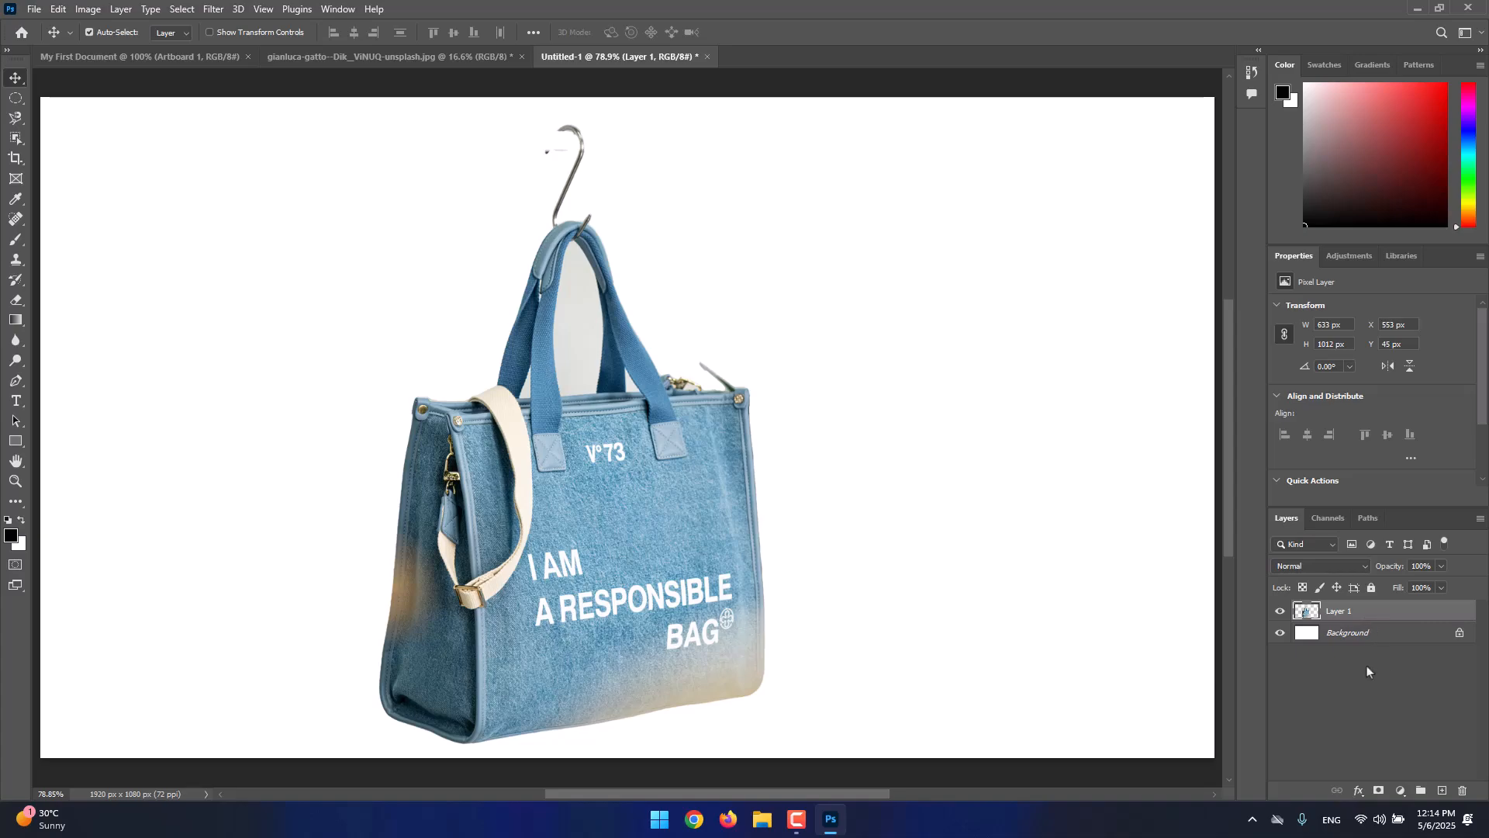
# Draw a black rectangle about 384 by 348 px and position it overlapping the bag's upper-right corner
pyautogui.click(15, 441)
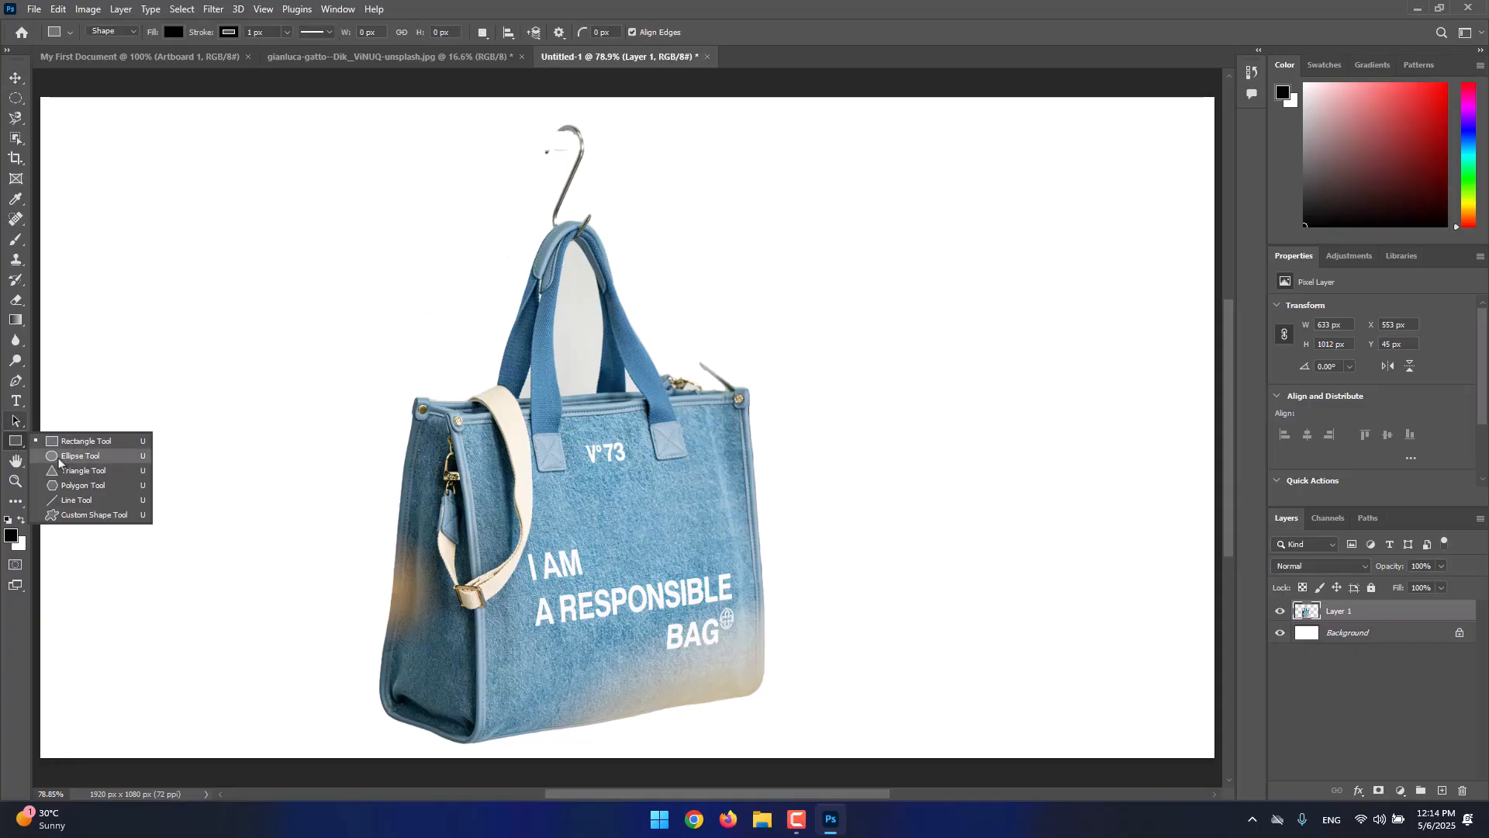
pyautogui.moveTo(672, 251); pyautogui.dragTo(907, 463)
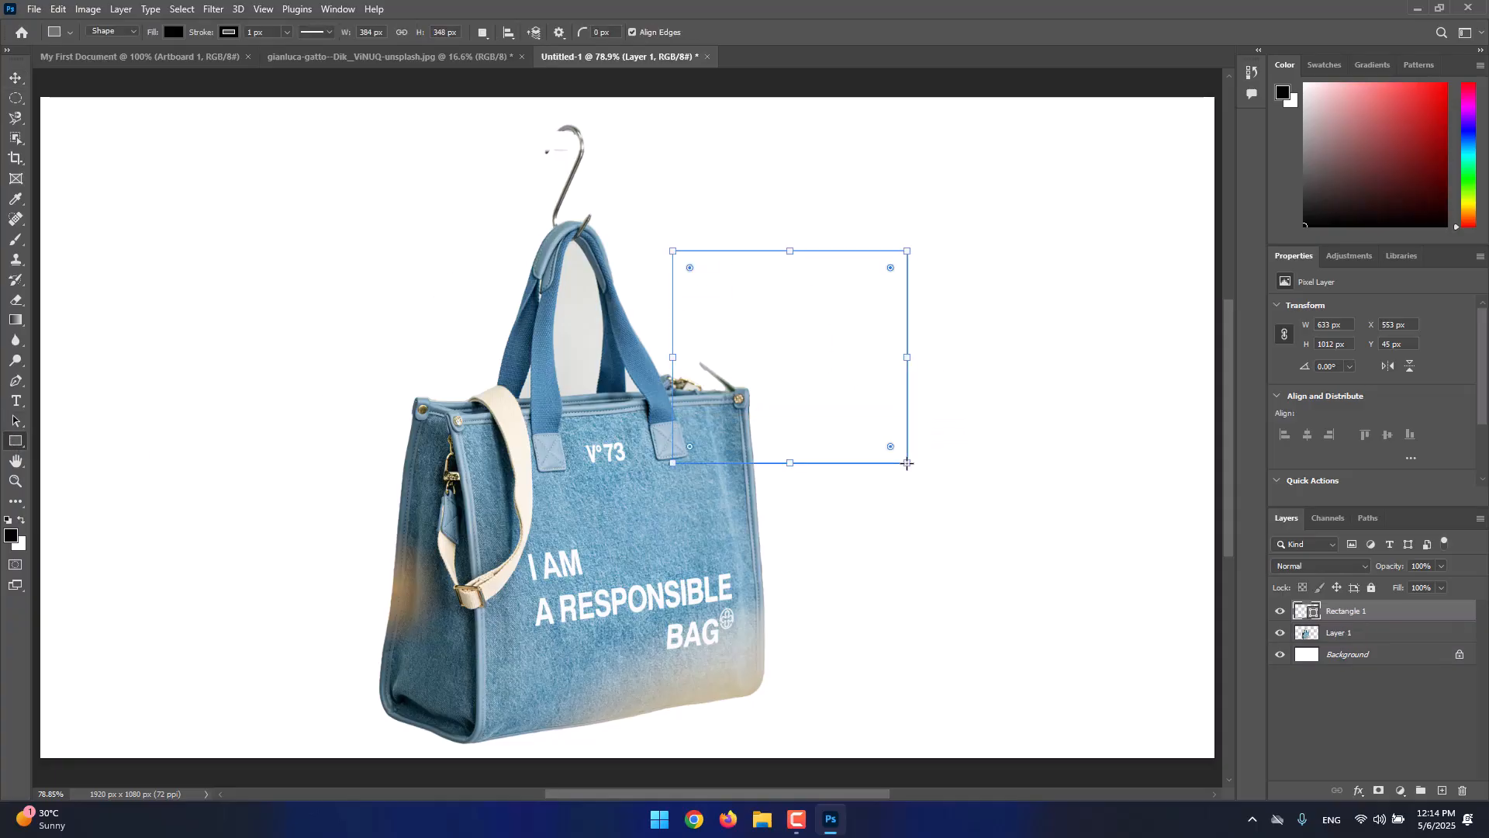
pyautogui.press('v')
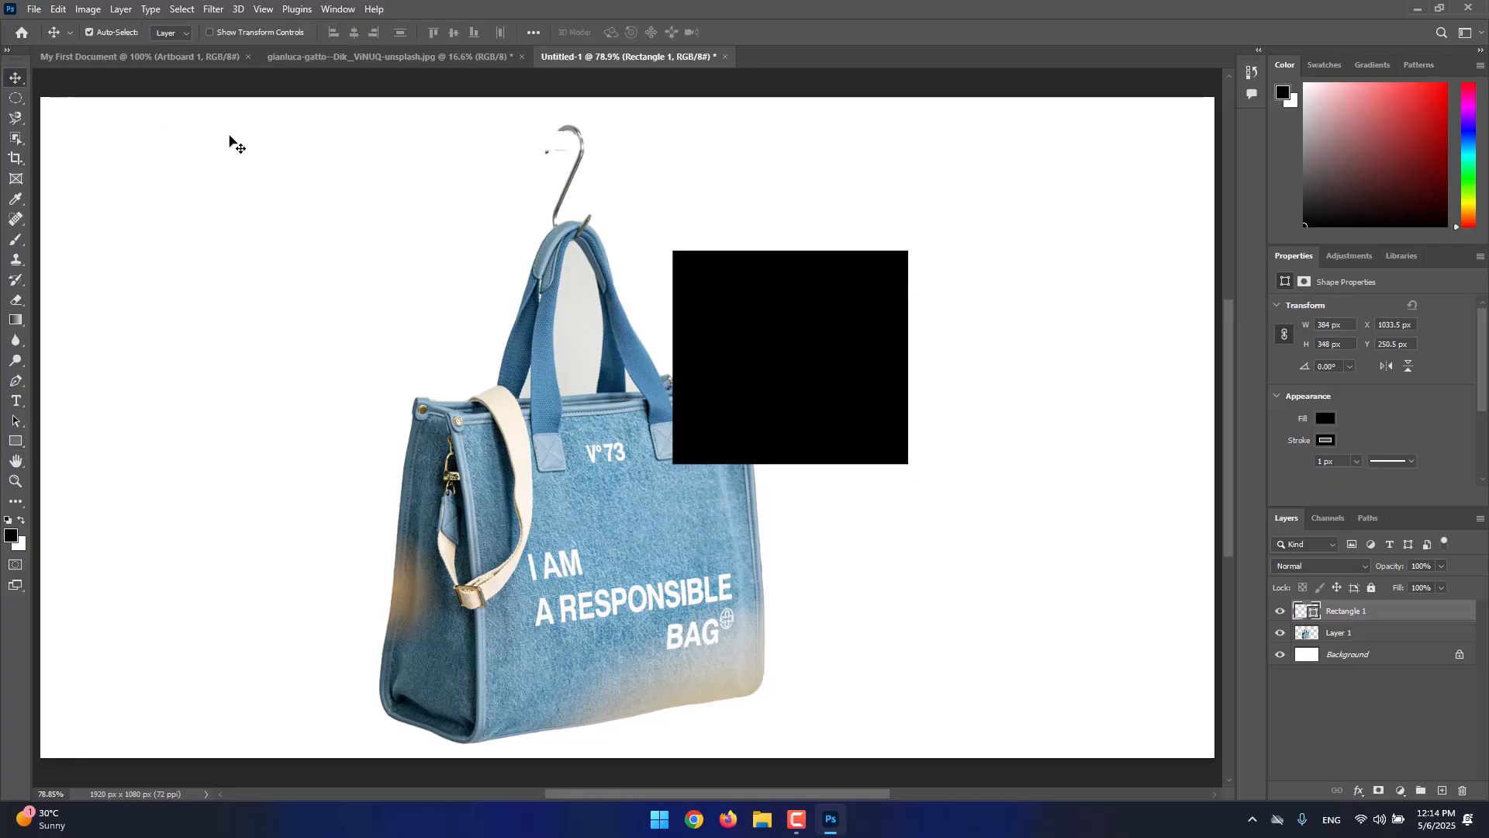
pyautogui.moveTo(751, 336); pyautogui.dragTo(755, 307)
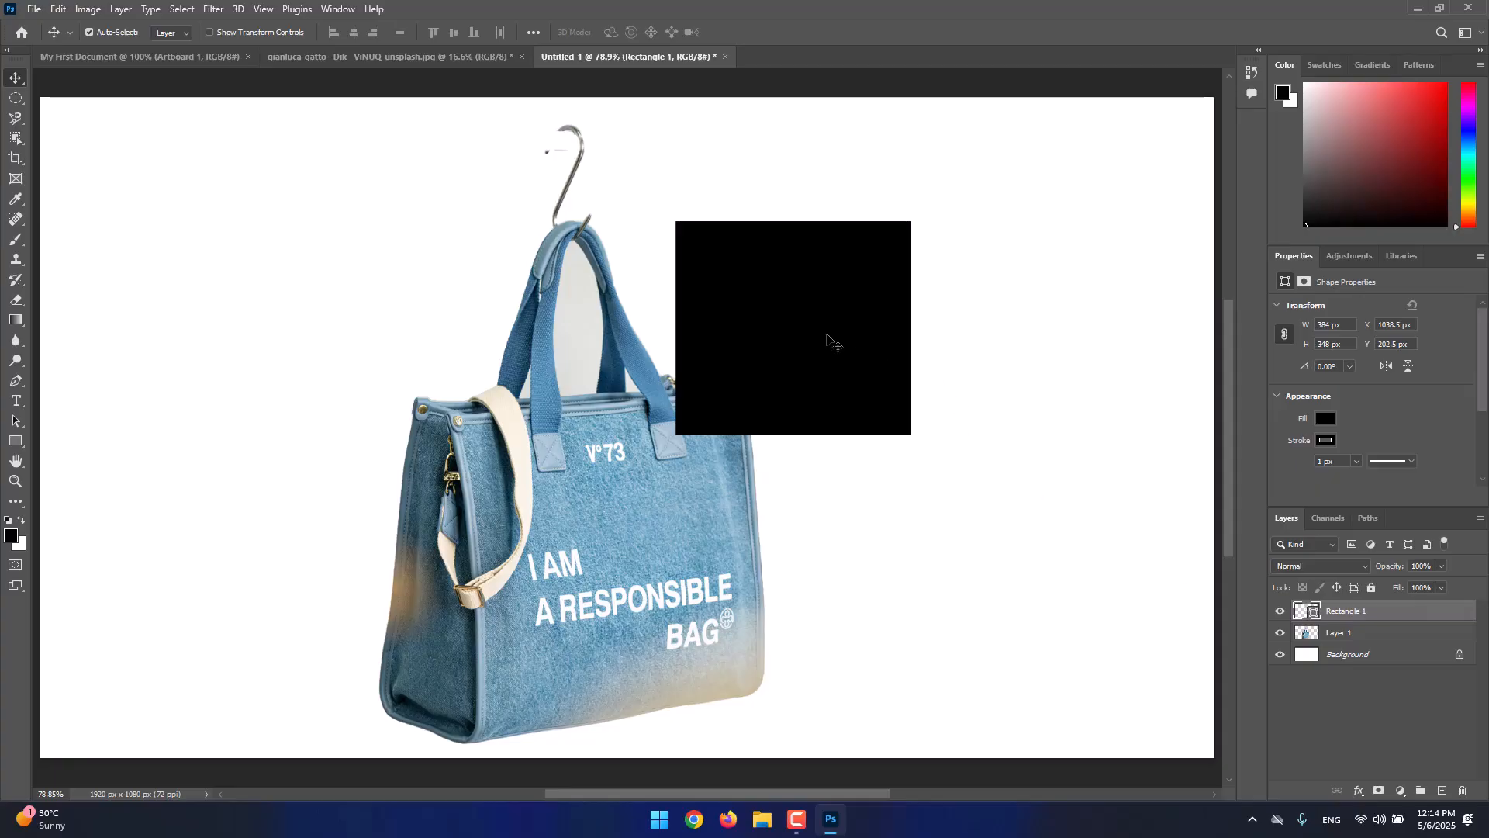
pyautogui.moveTo(830, 336); pyautogui.dragTo(877, 346)
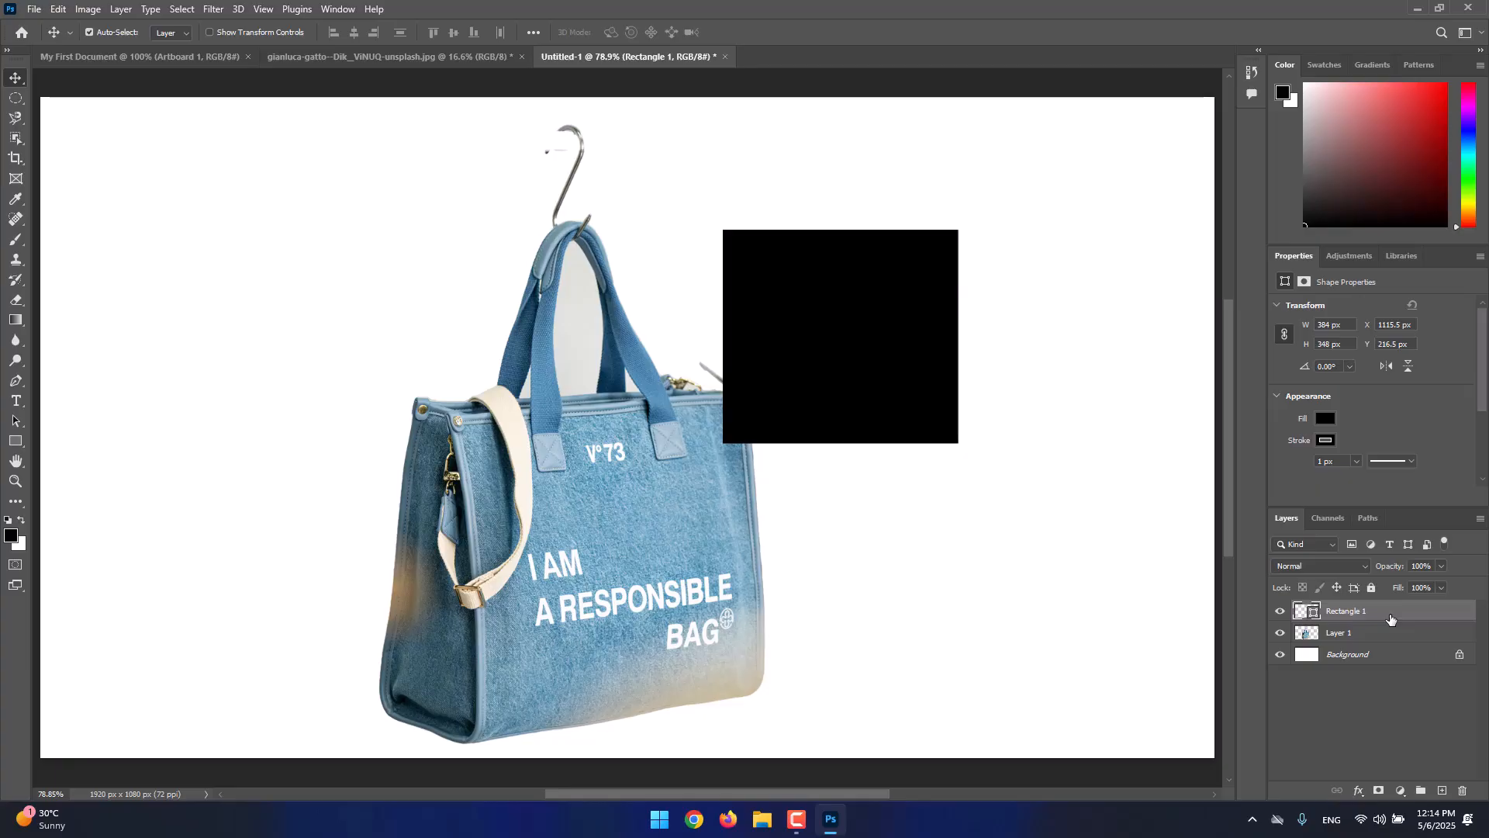
pyautogui.moveTo(927, 438); pyautogui.dragTo(915, 438)
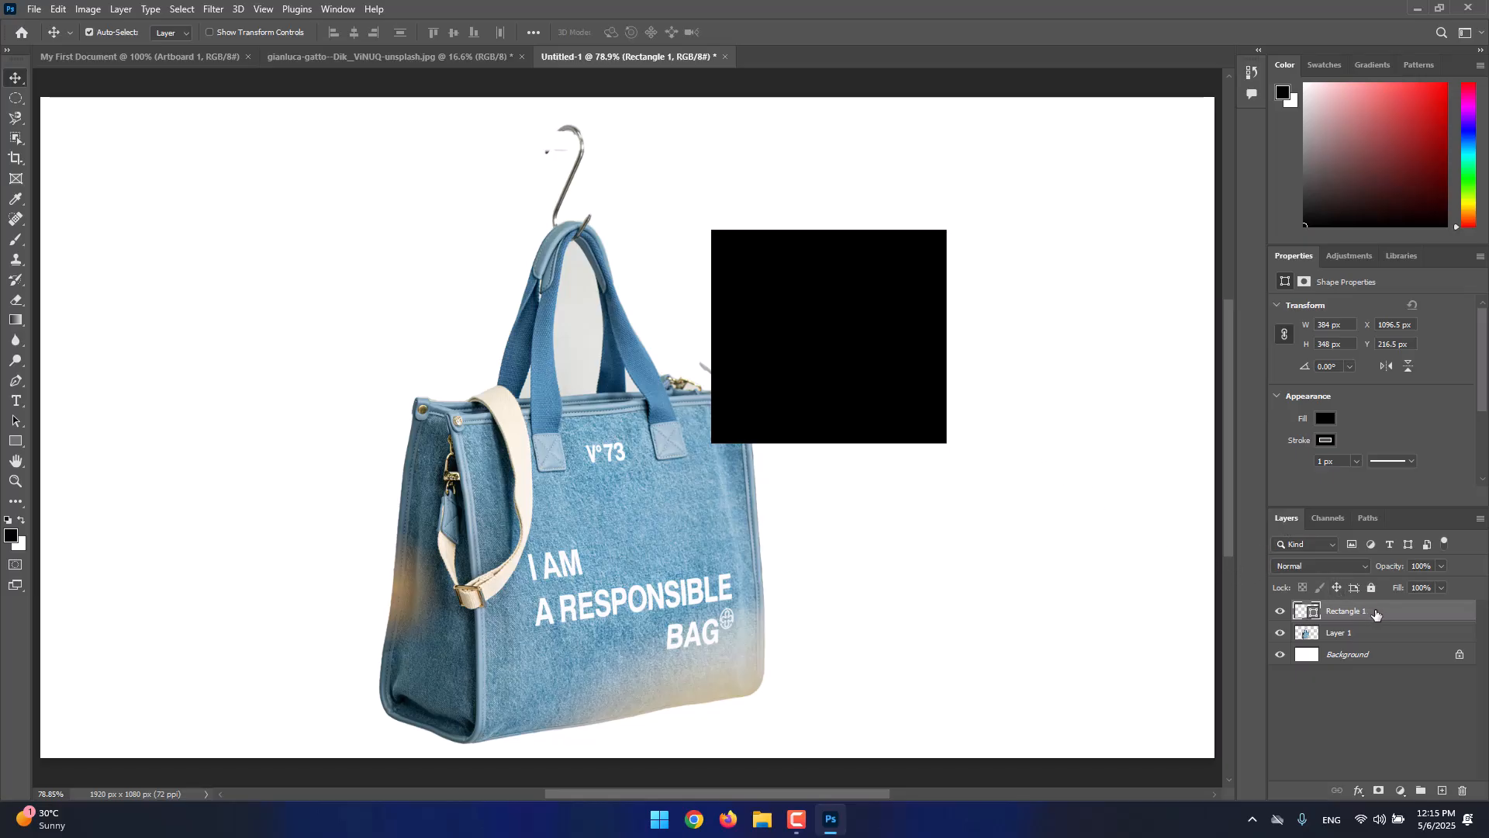
# Move the black rectangle's layer beneath the bag layer and bring it back above the bag
pyautogui.moveTo(1385, 612); pyautogui.dragTo(1379, 643)
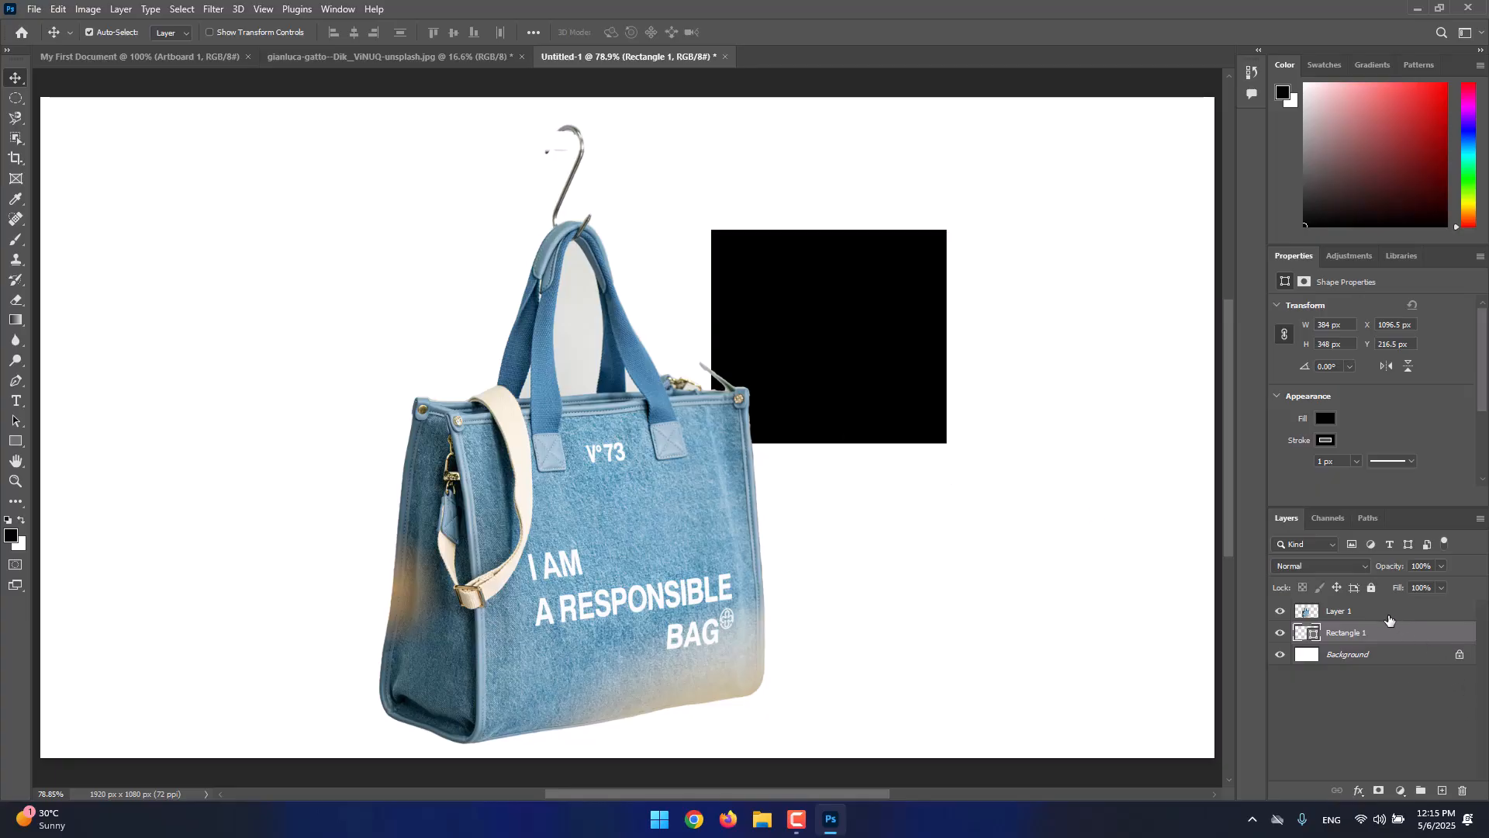
pyautogui.moveTo(1377, 633); pyautogui.dragTo(1369, 612)
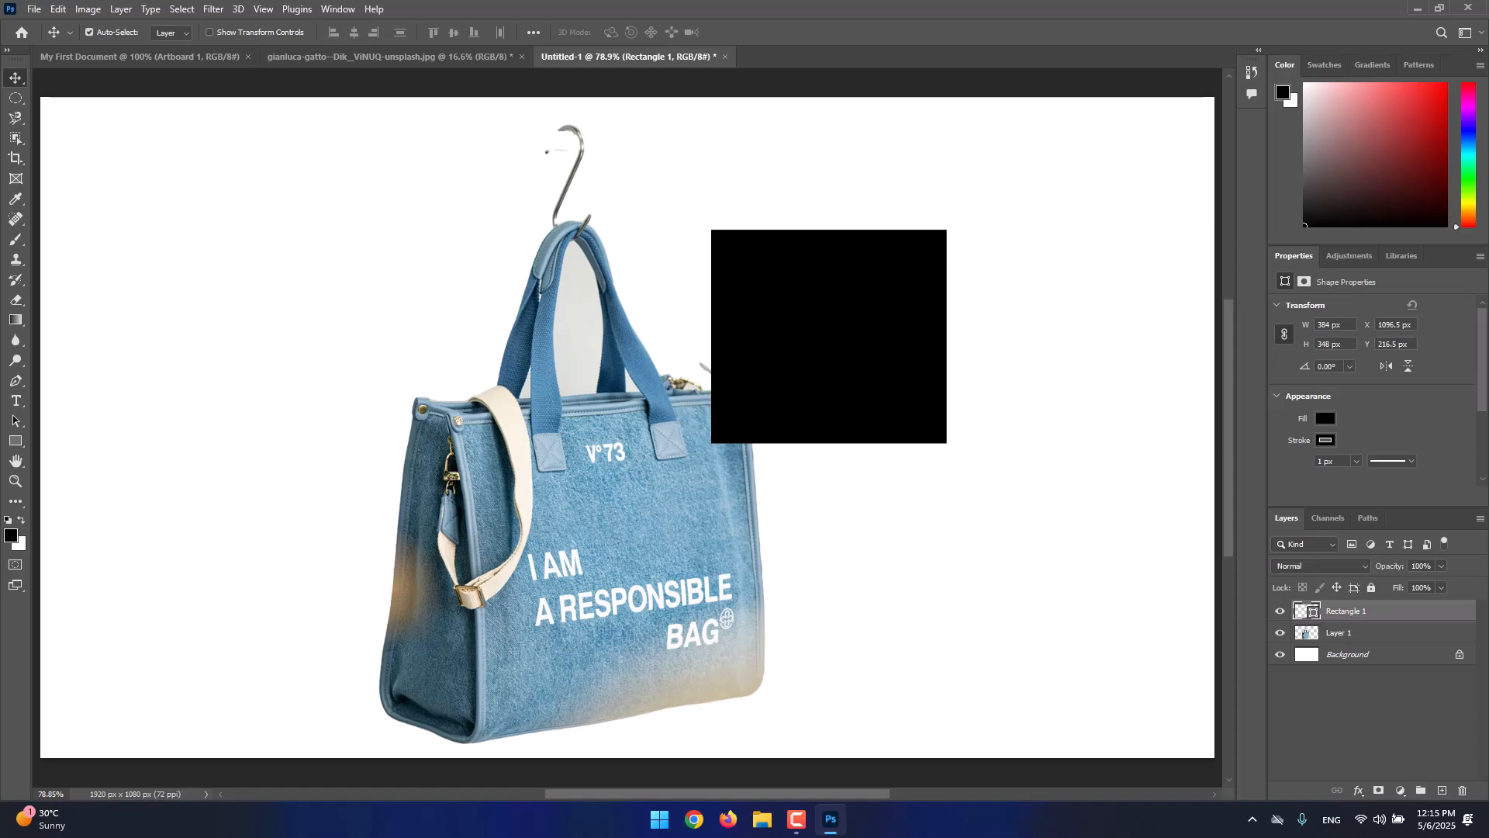
# Draw a separate red (df0d0d) rectangle about 308 by 267 px, overlapping both the bag and the lower part of the black rectangle
pyautogui.click(15, 441)
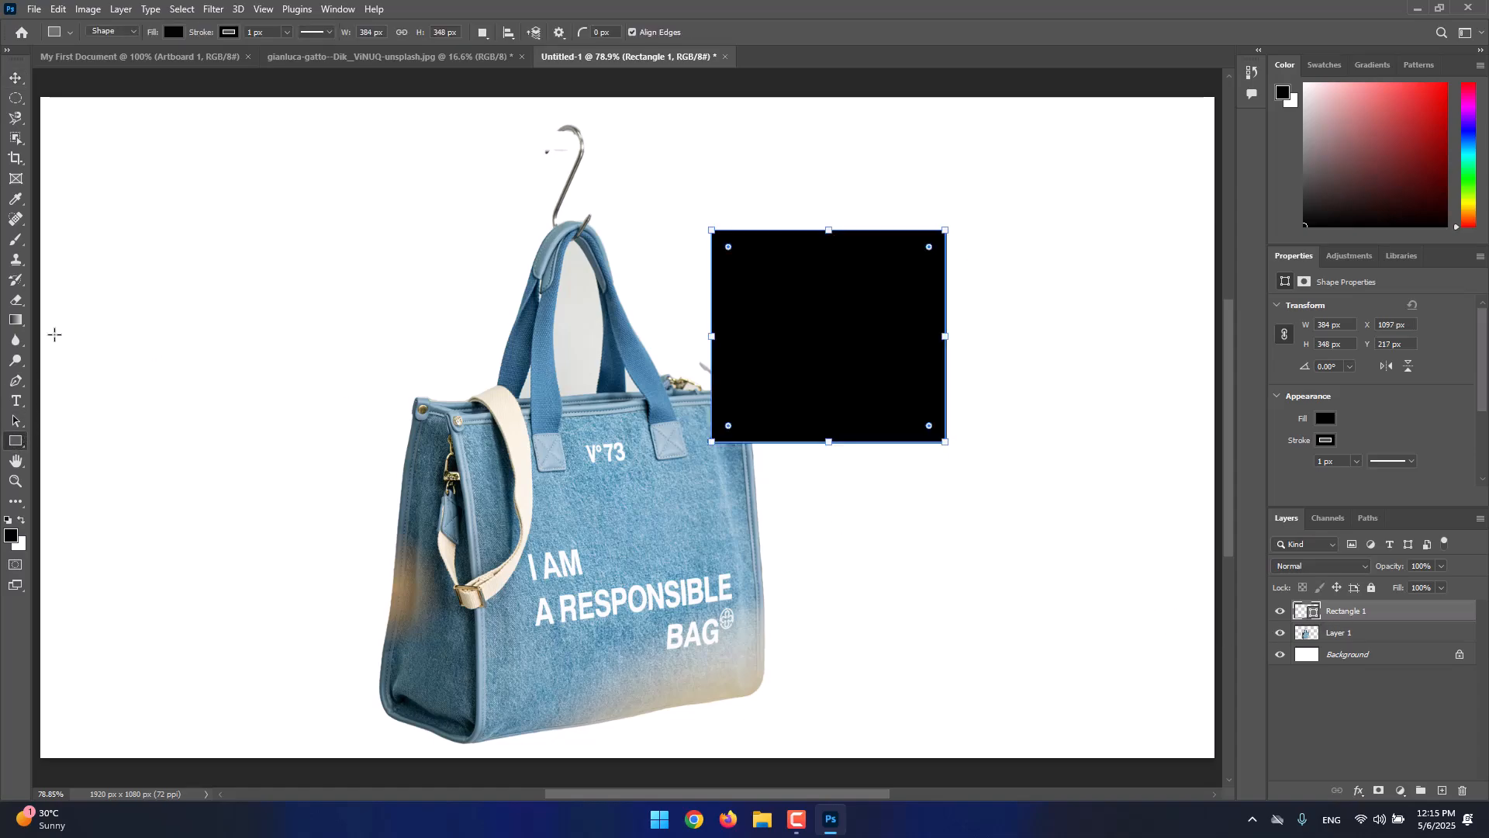
pyautogui.click(1358, 742)
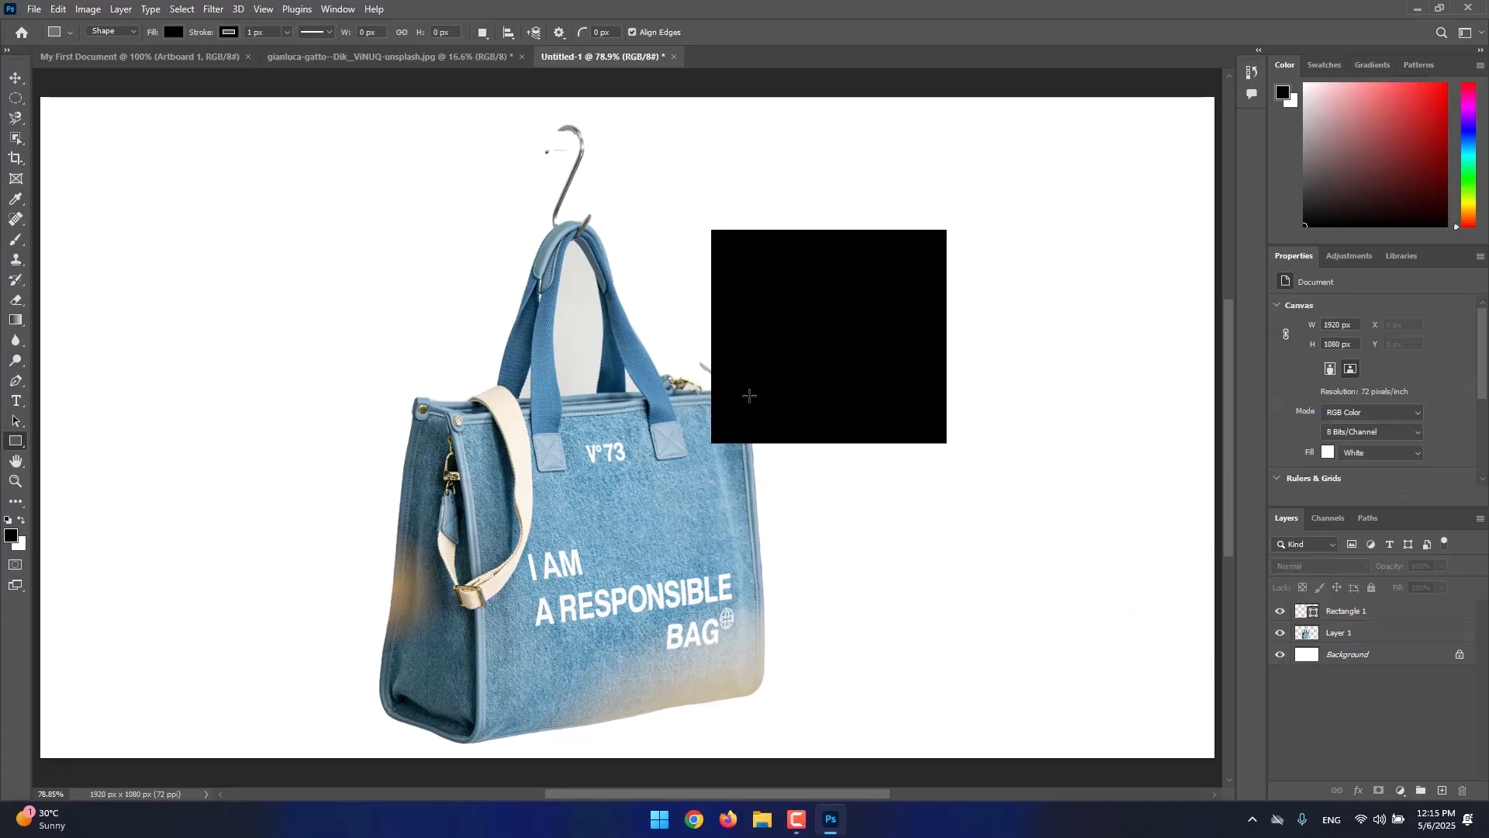
pyautogui.click(173, 31)
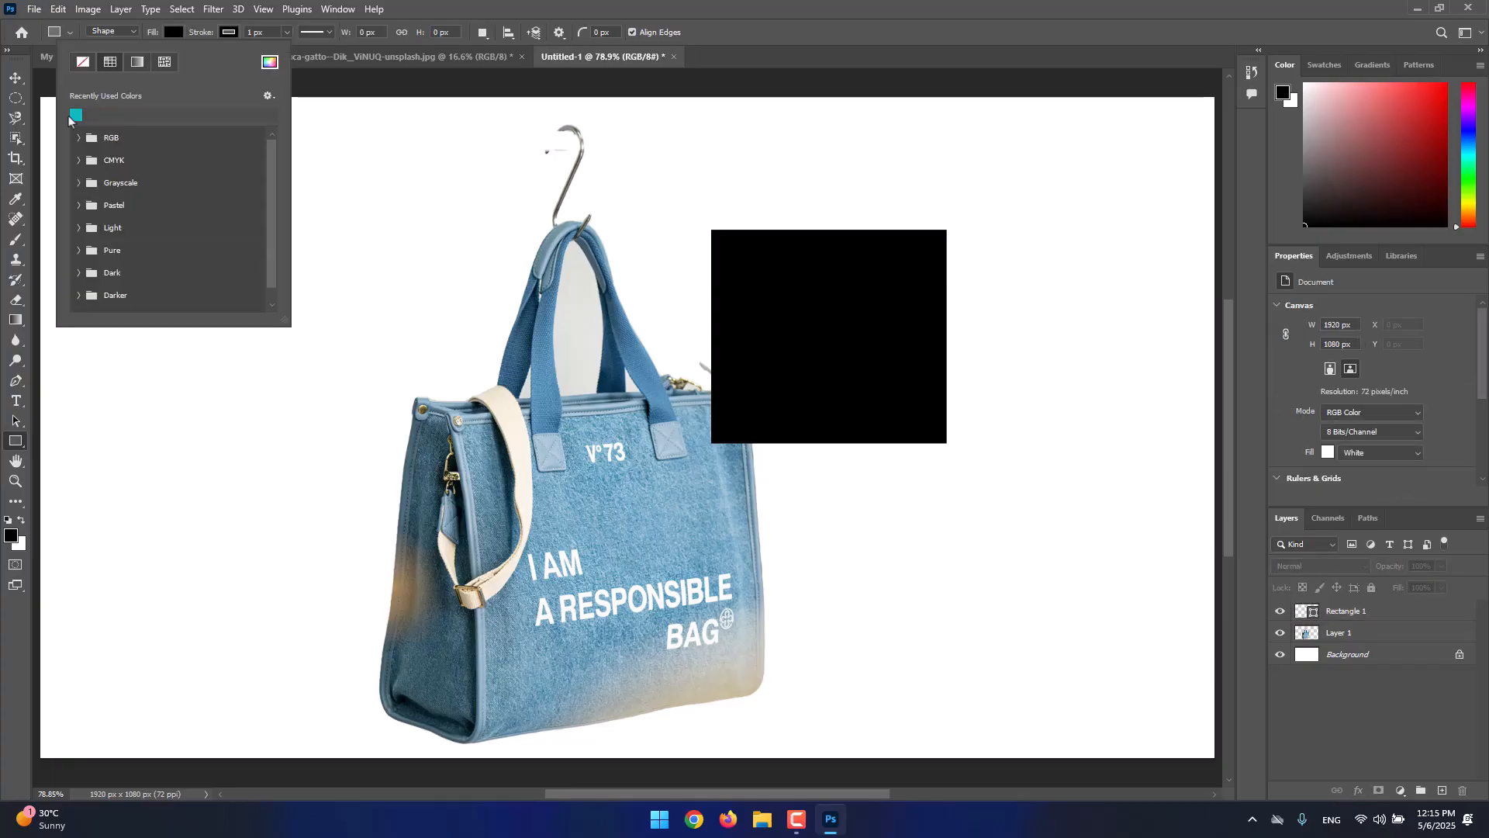
pyautogui.click(269, 62)
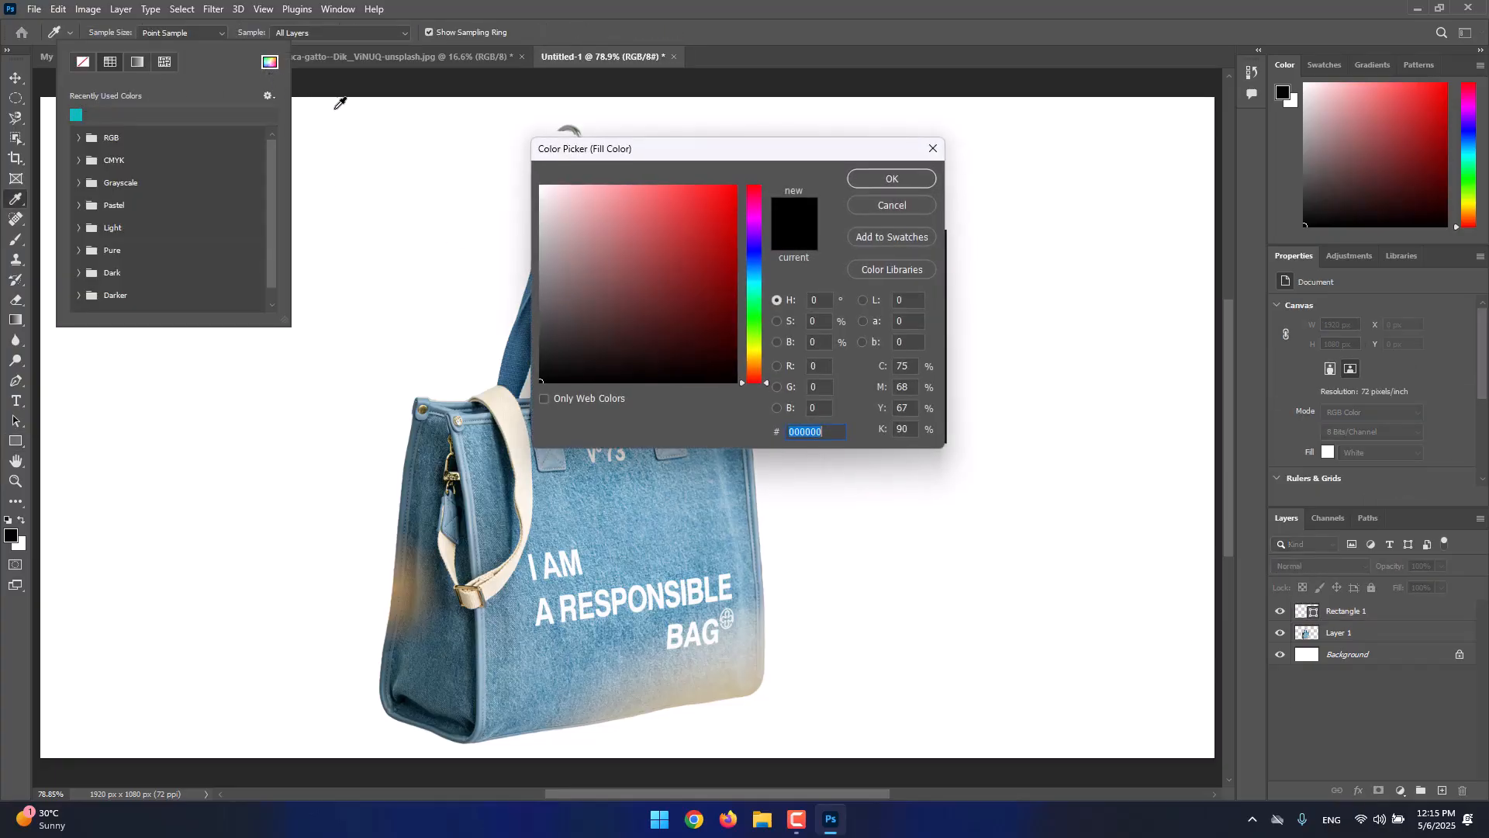
pyautogui.click(725, 210)
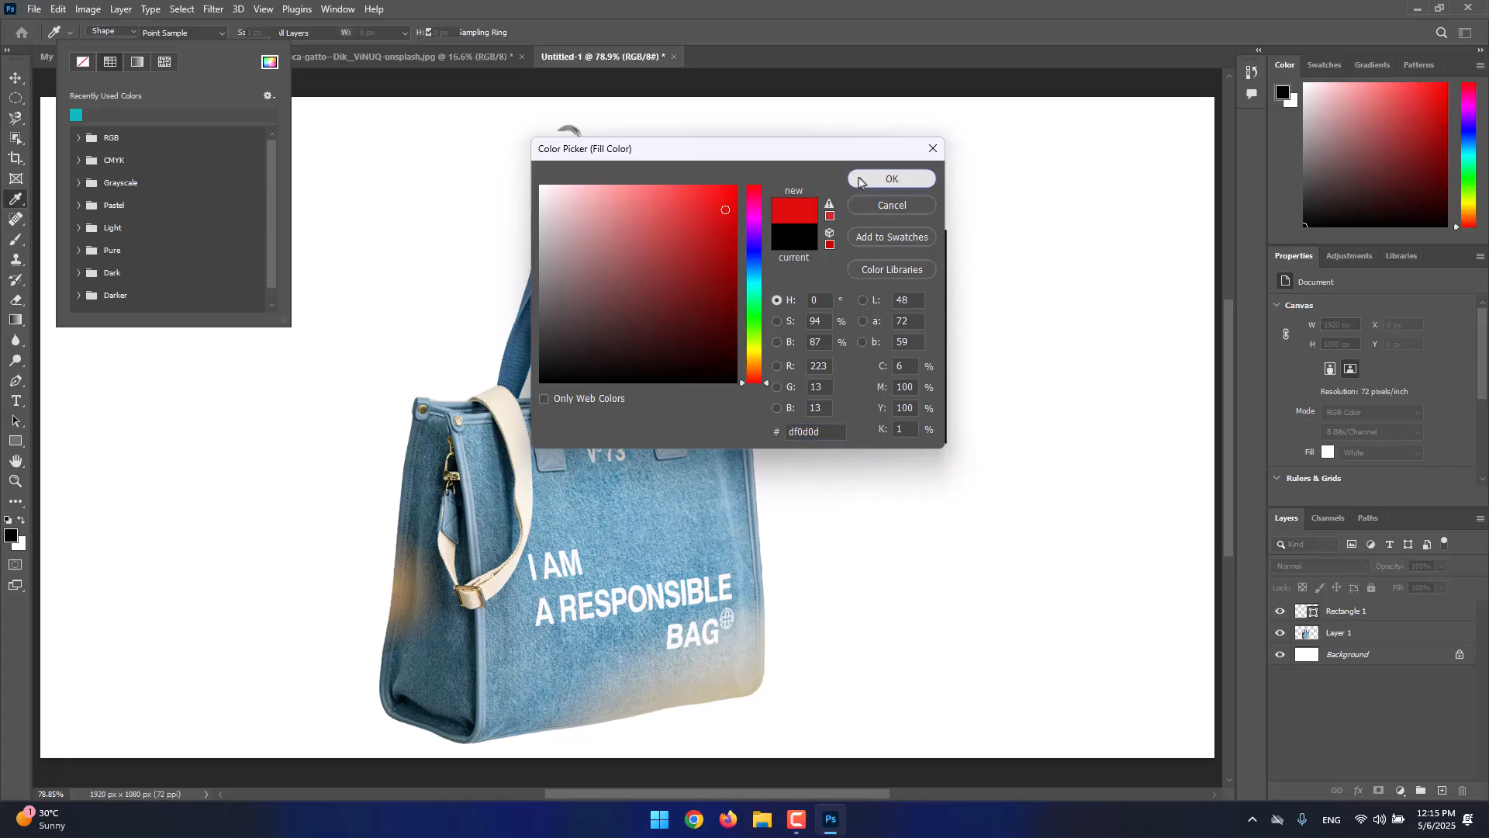
pyautogui.click(890, 178)
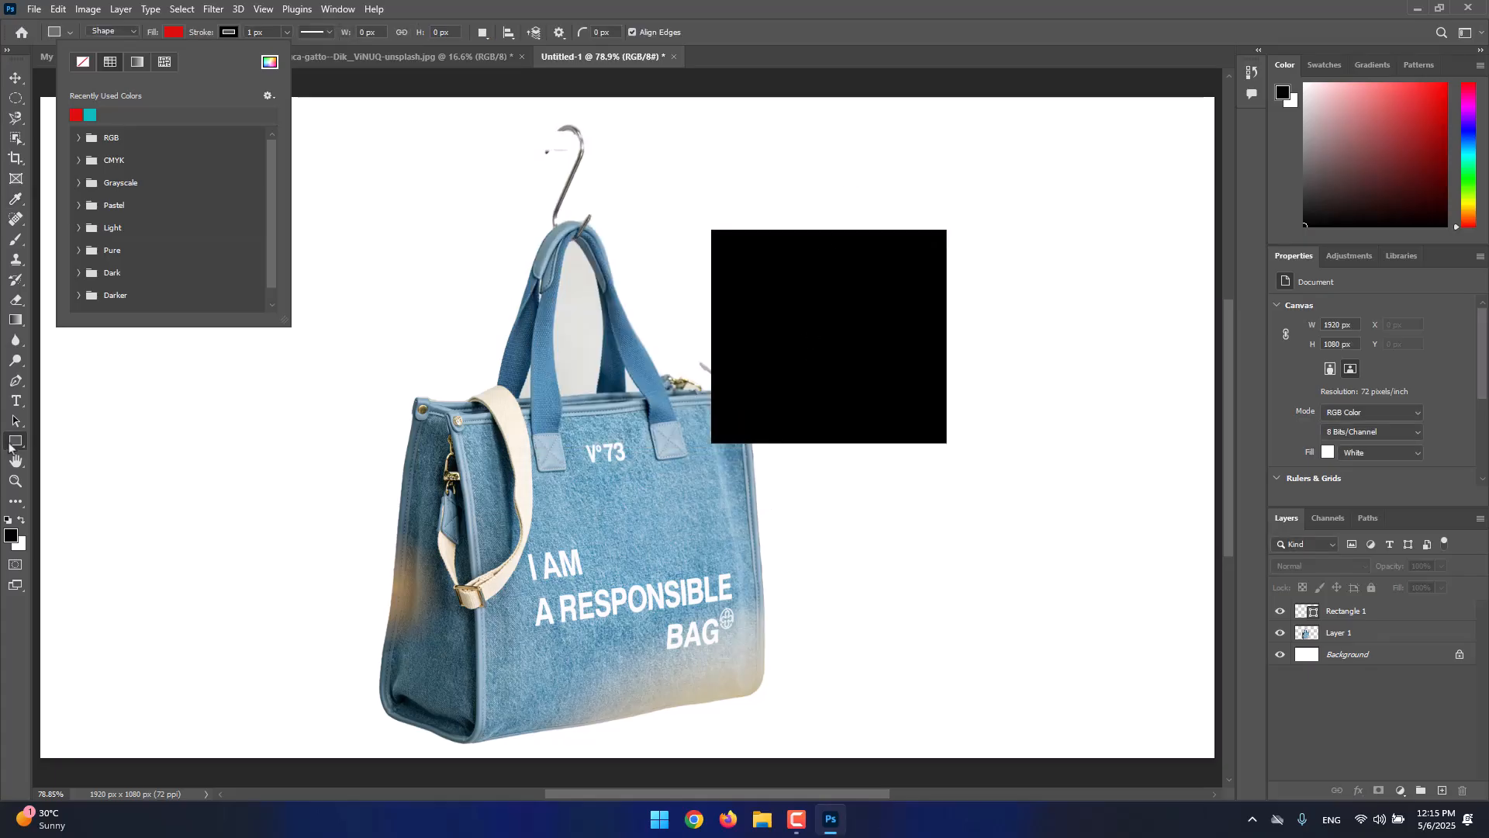
pyautogui.click(834, 515)
pyautogui.moveTo(789, 463); pyautogui.dragTo(645, 351)
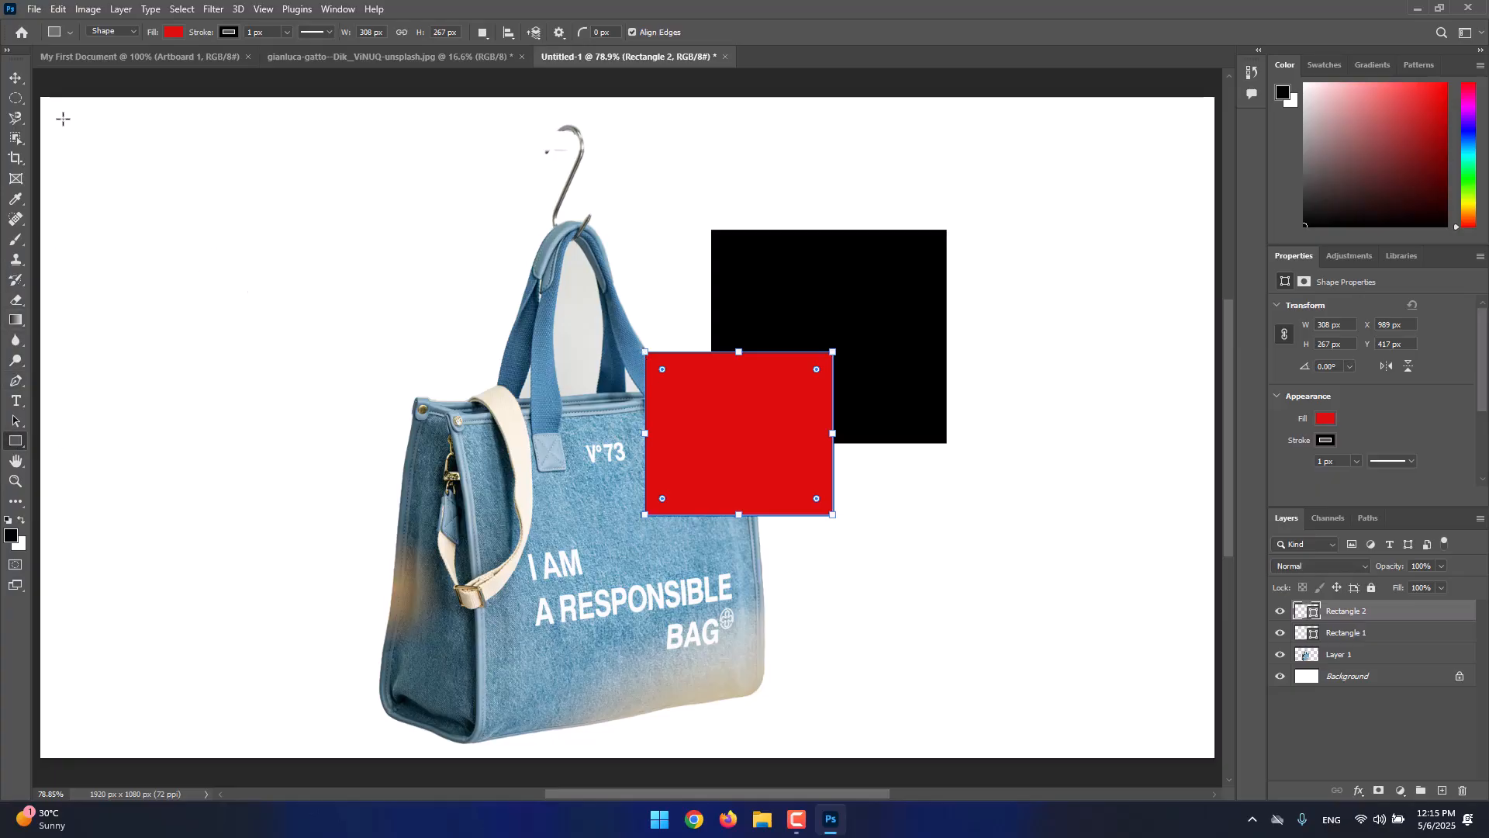
# Move the red rectangle slightly left and down, to about X 959.5 px and Y 431.5 px
pyautogui.click(16, 77)
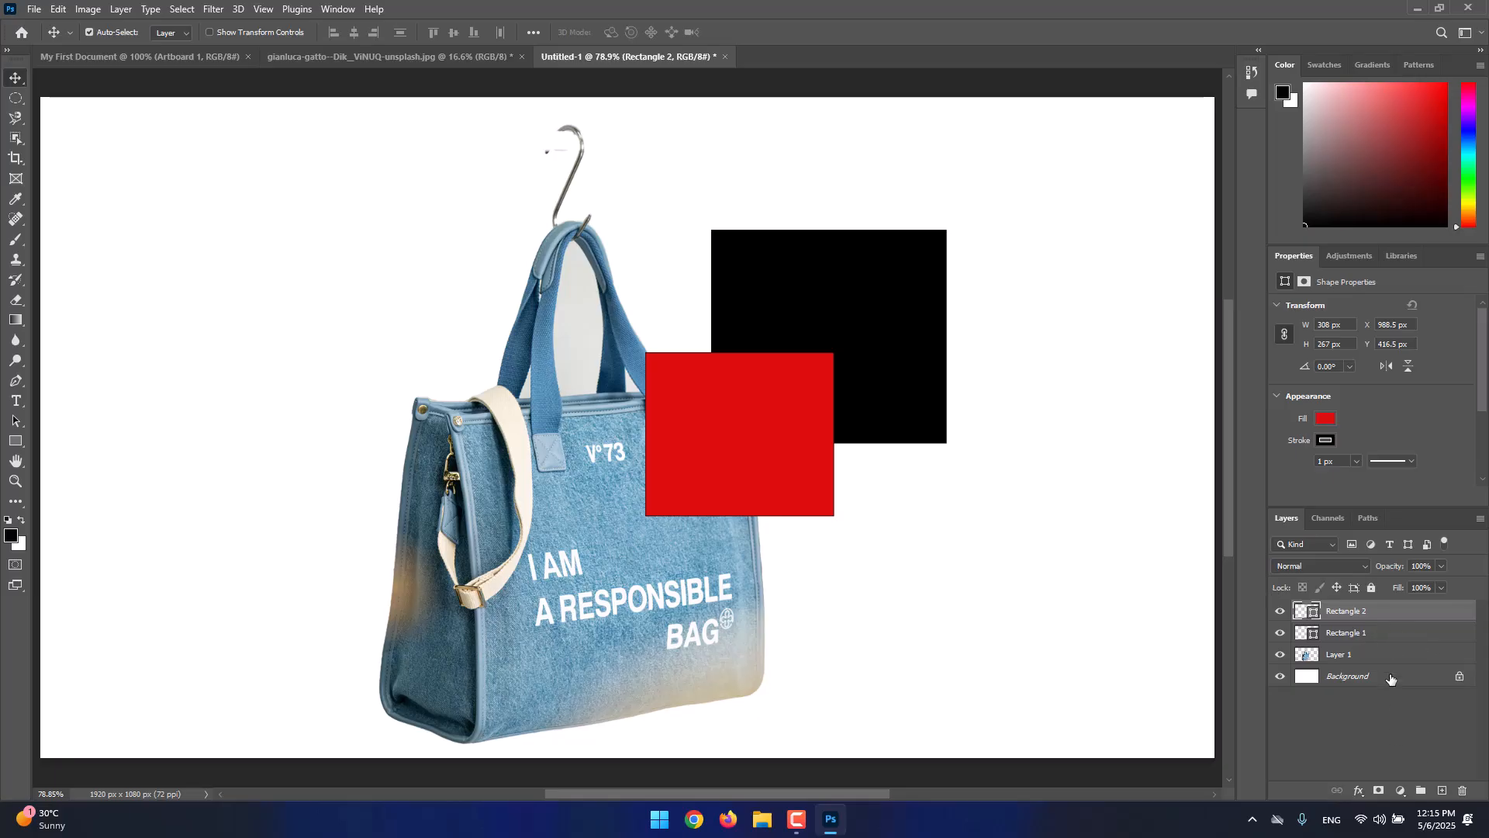
pyautogui.moveTo(722, 441); pyautogui.dragTo(704, 451)
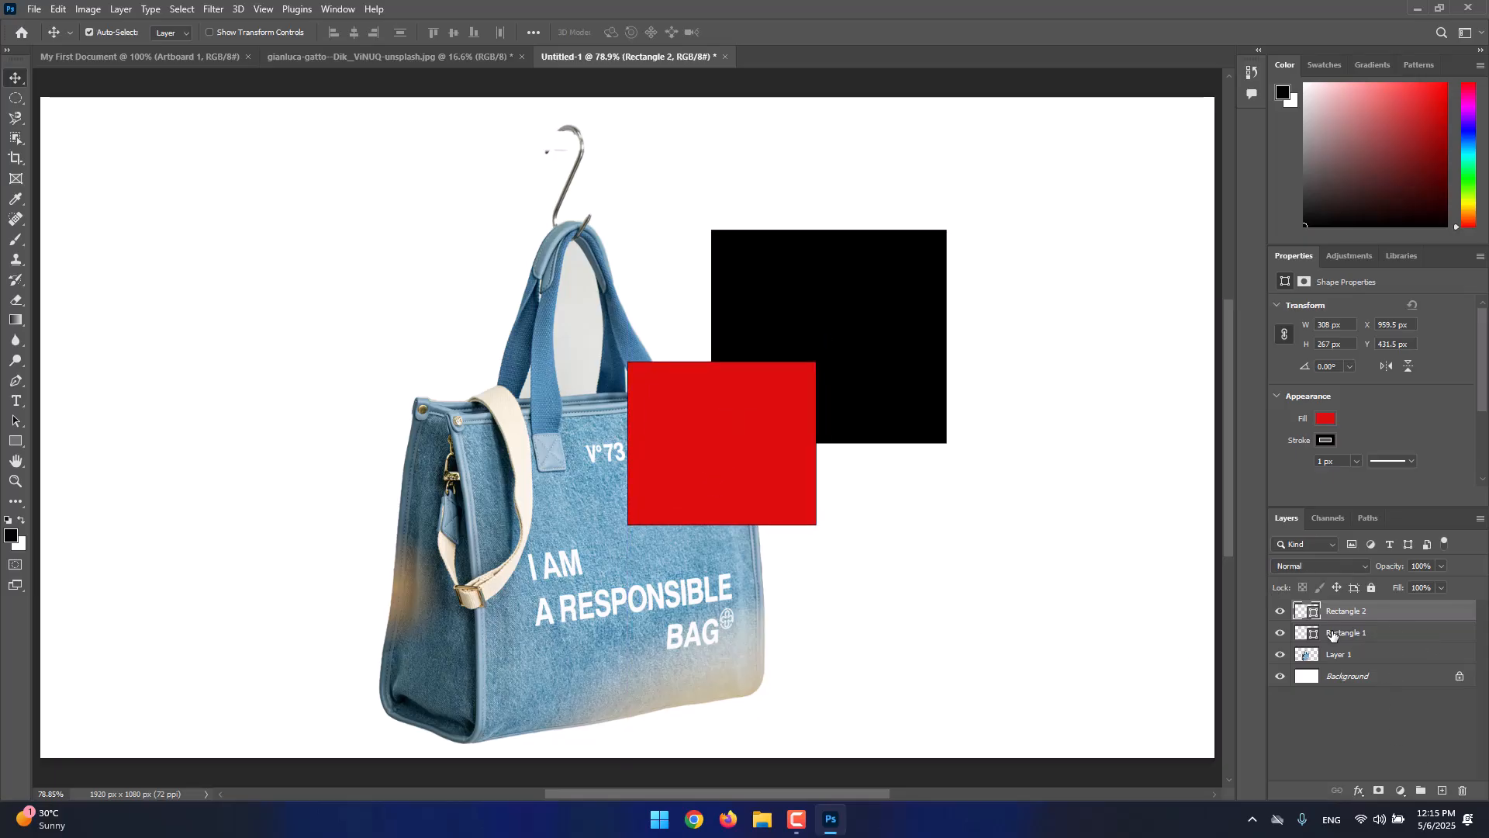
pyautogui.click(1440, 682)
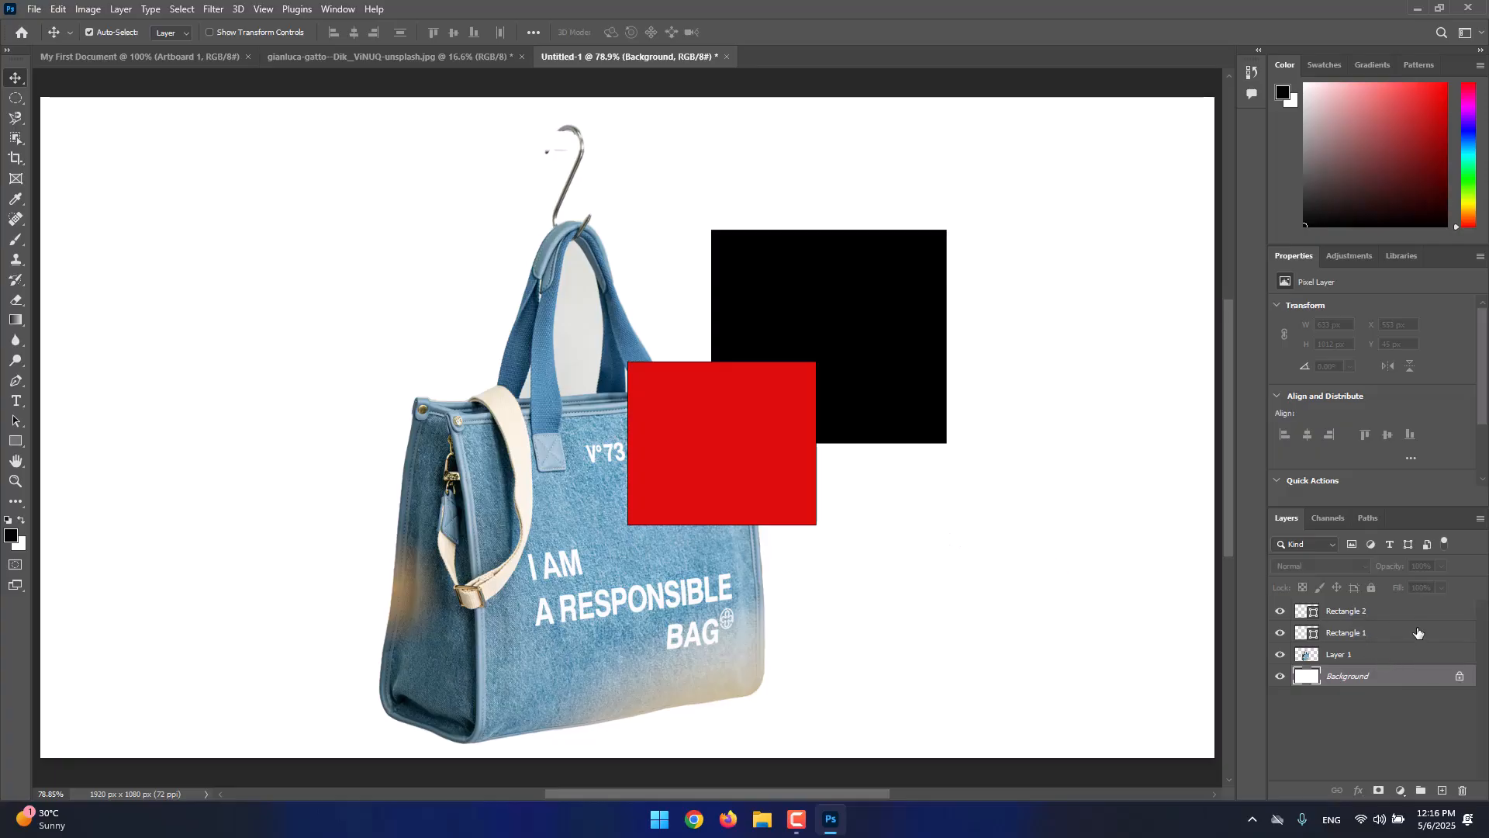
# Move the red rectangle's layer beneath the bag layer and bring it back one layer at a time to the top of the stack
pyautogui.moveTo(1408, 633); pyautogui.dragTo(1367, 659)
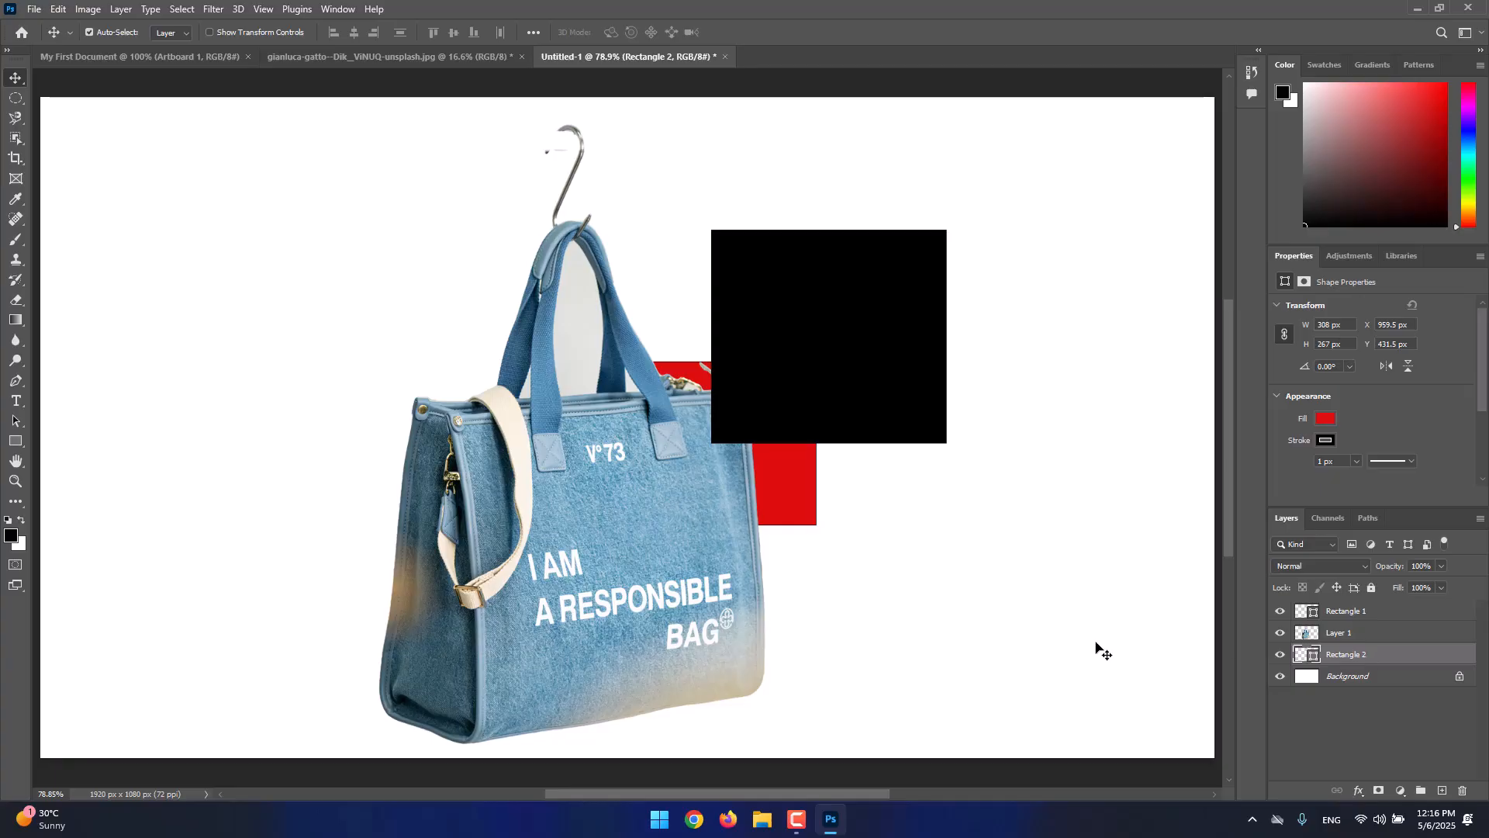
pyautogui.moveTo(1380, 658); pyautogui.dragTo(1381, 632)
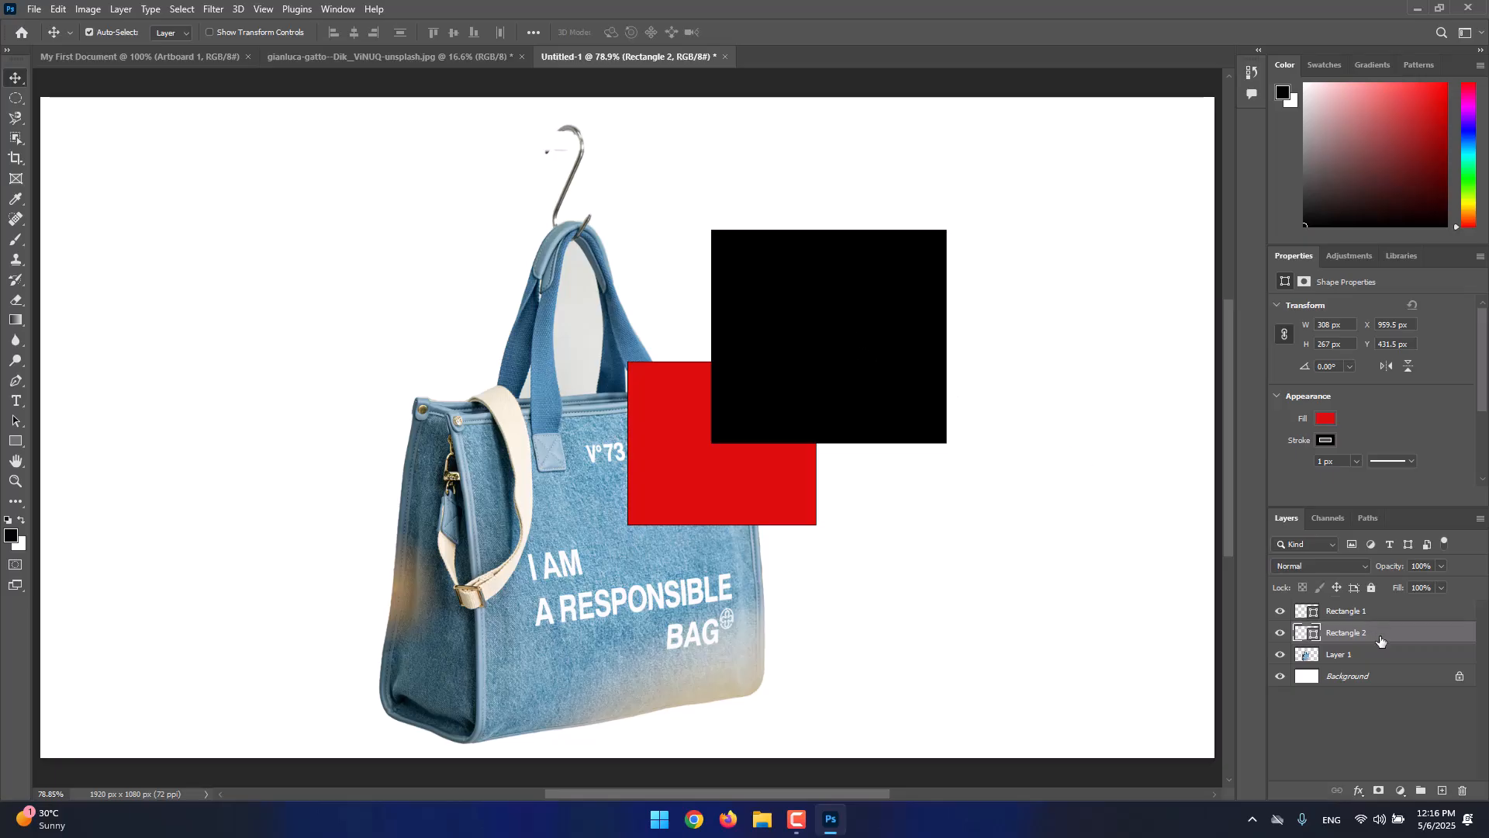
pyautogui.moveTo(1379, 632); pyautogui.dragTo(1379, 607)
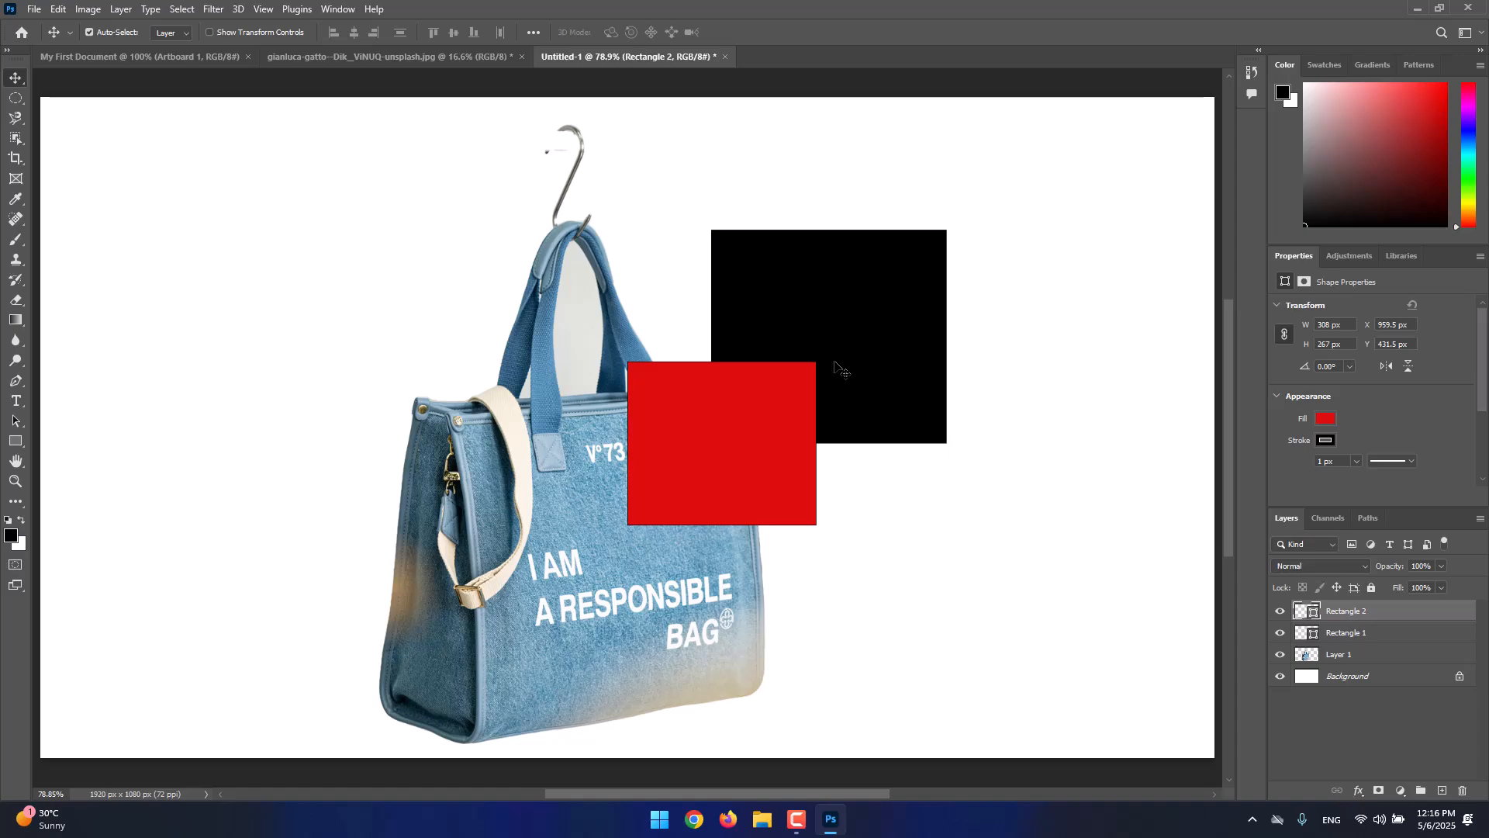
# Select both rectangle layers and move the two rectangles together slightly right and down, to about X 980.5 px and Y 232.5 px
pyautogui.click(898, 478)
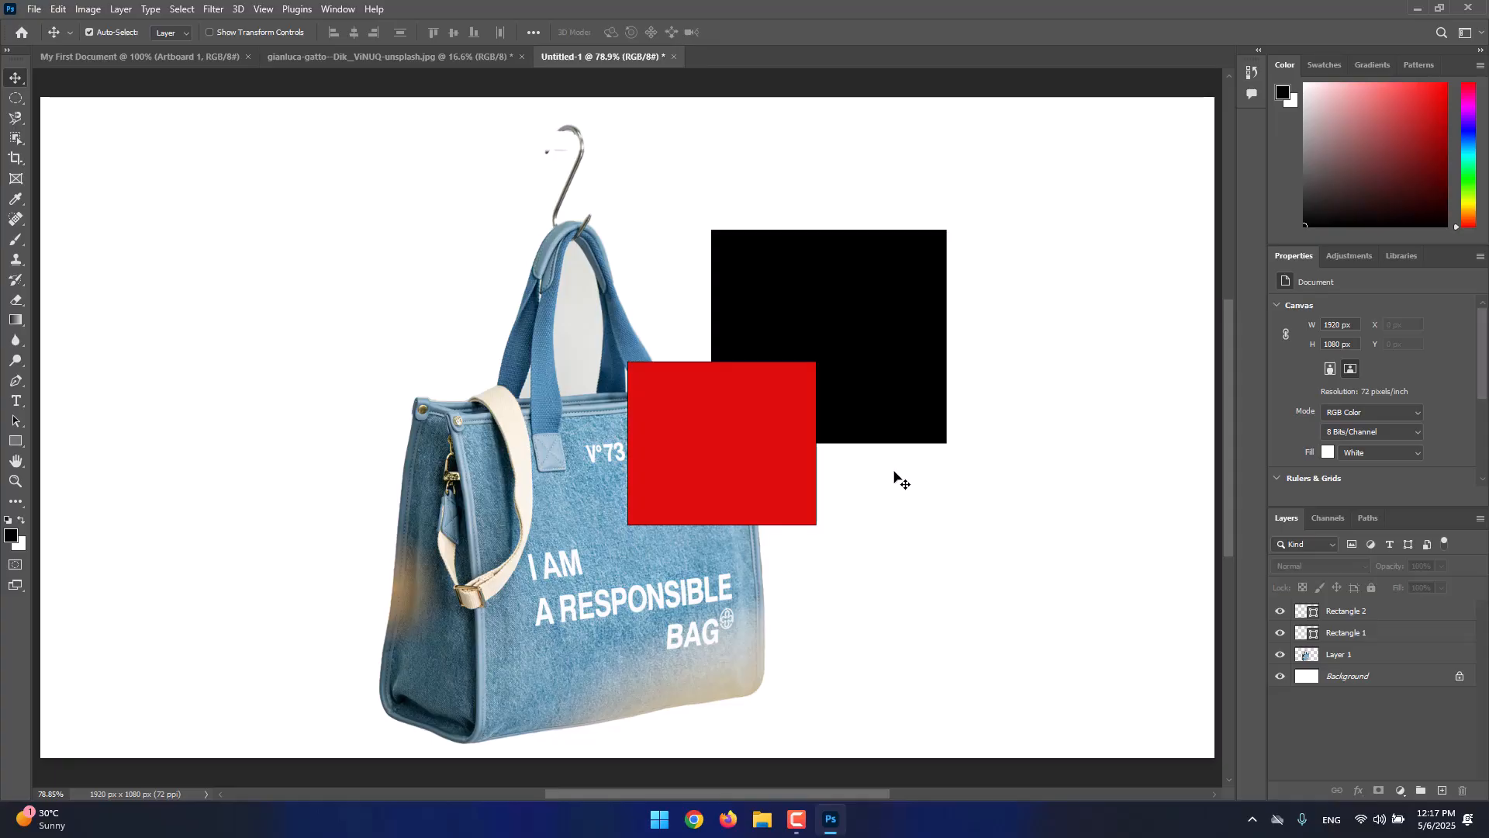
pyautogui.click(1379, 619)
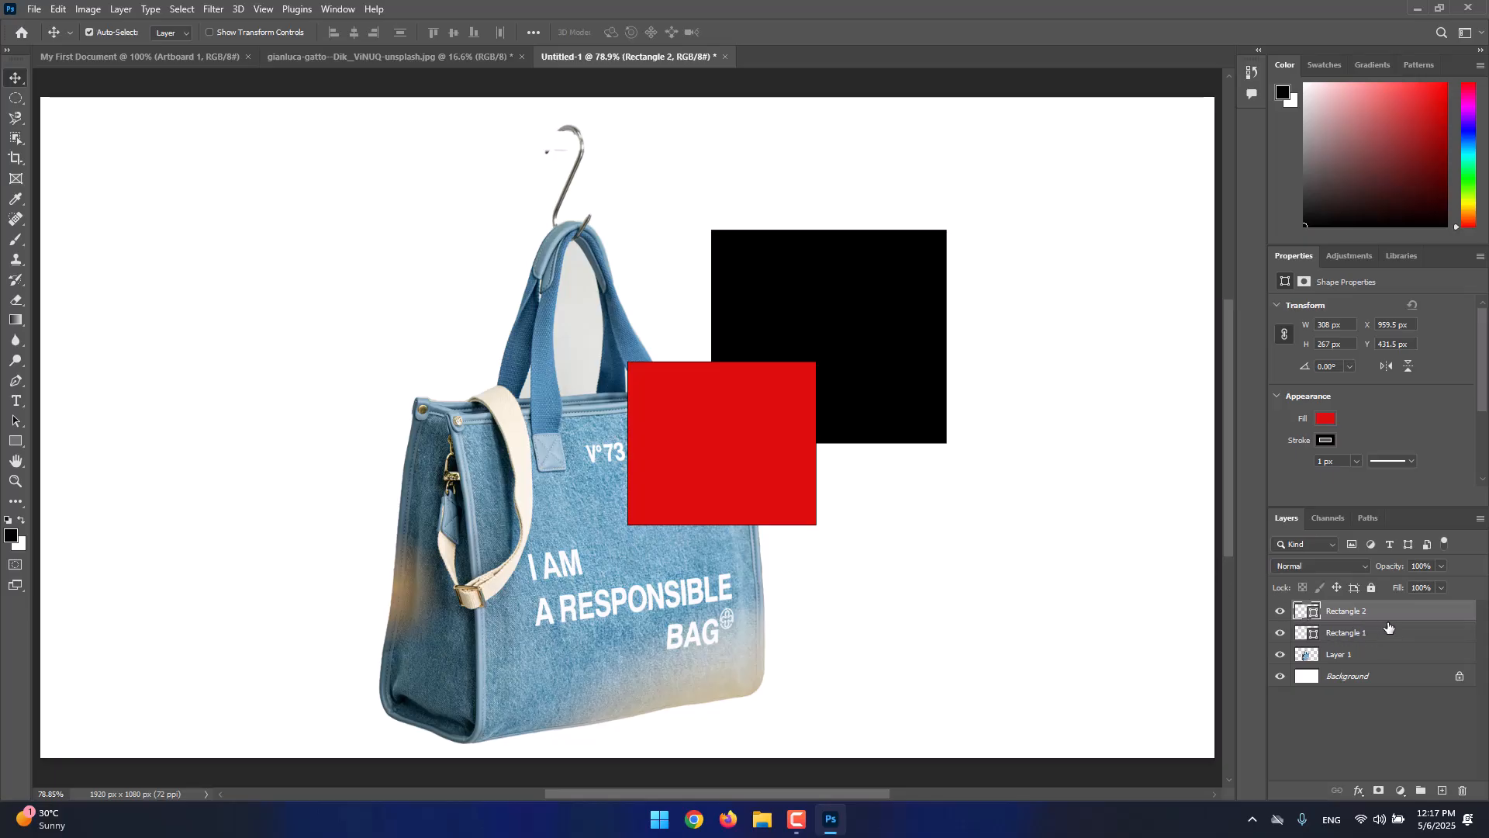
pyautogui.keyDown('ctrl'); pyautogui.click(1383, 636); pyautogui.keyUp('ctrl')
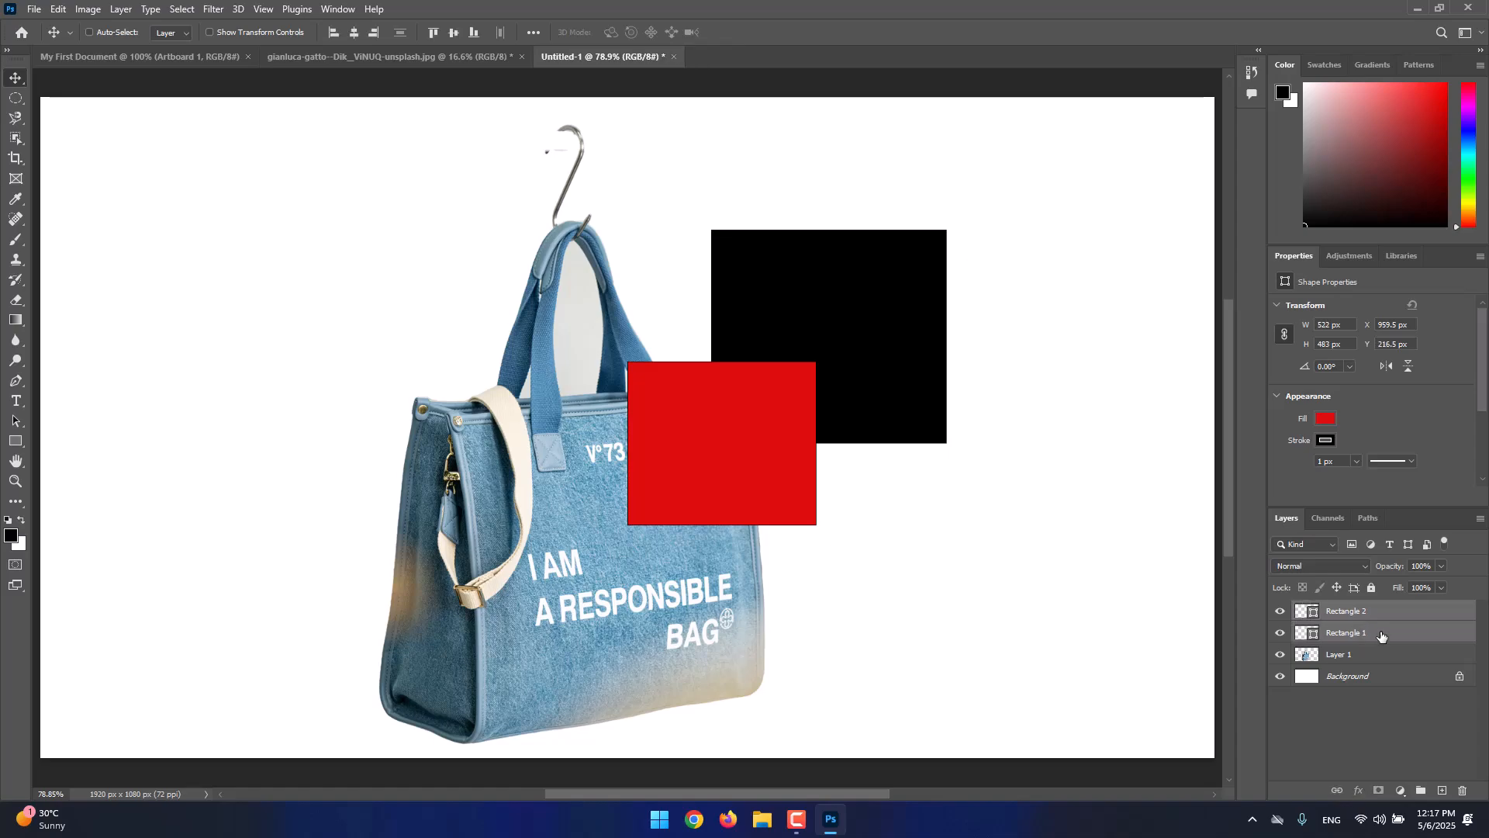
pyautogui.click(1380, 619)
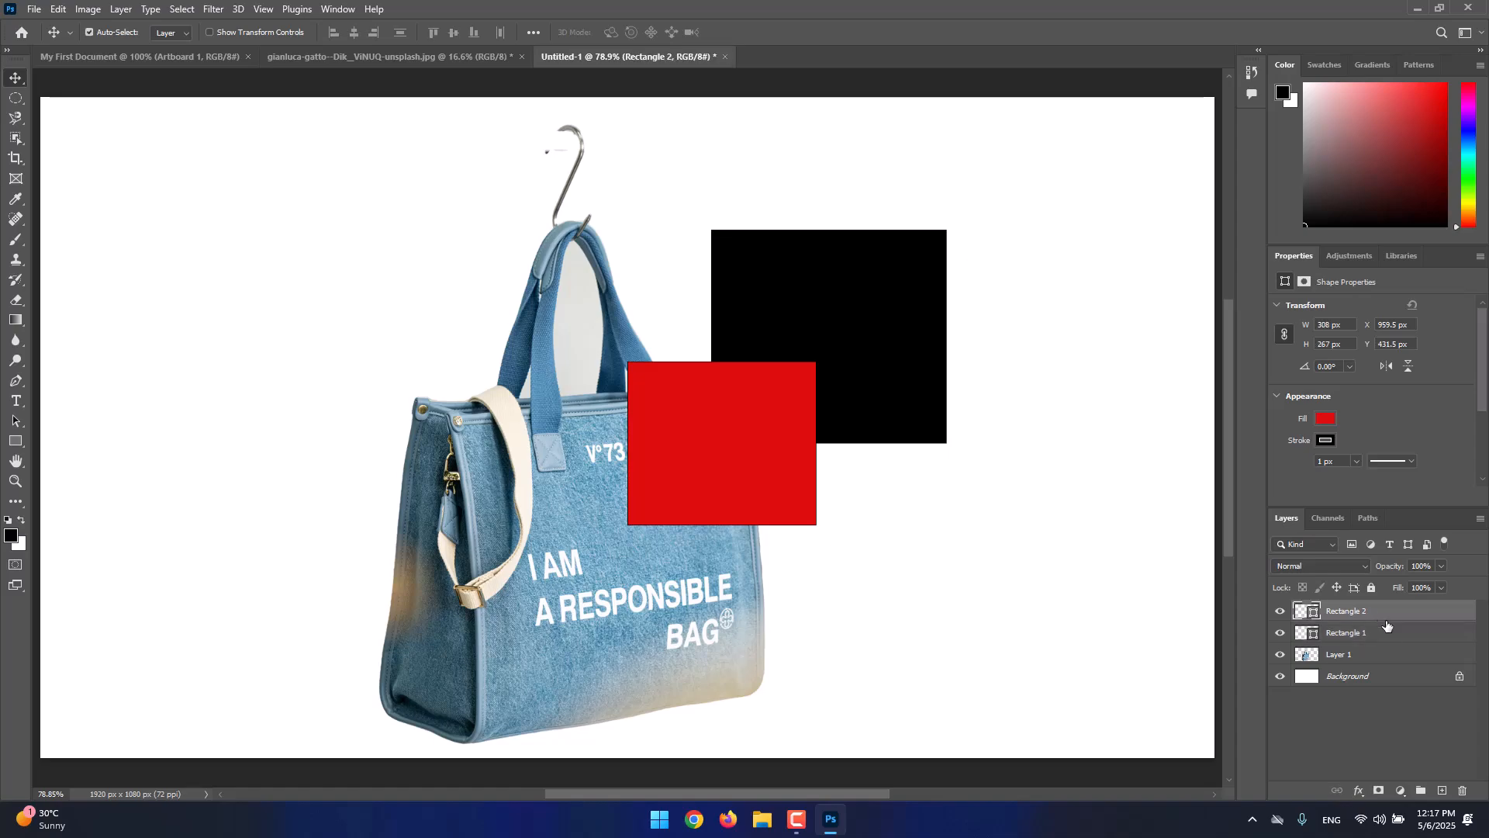
pyautogui.keyDown('ctrl'); pyautogui.click(1397, 640); pyautogui.keyUp('ctrl')
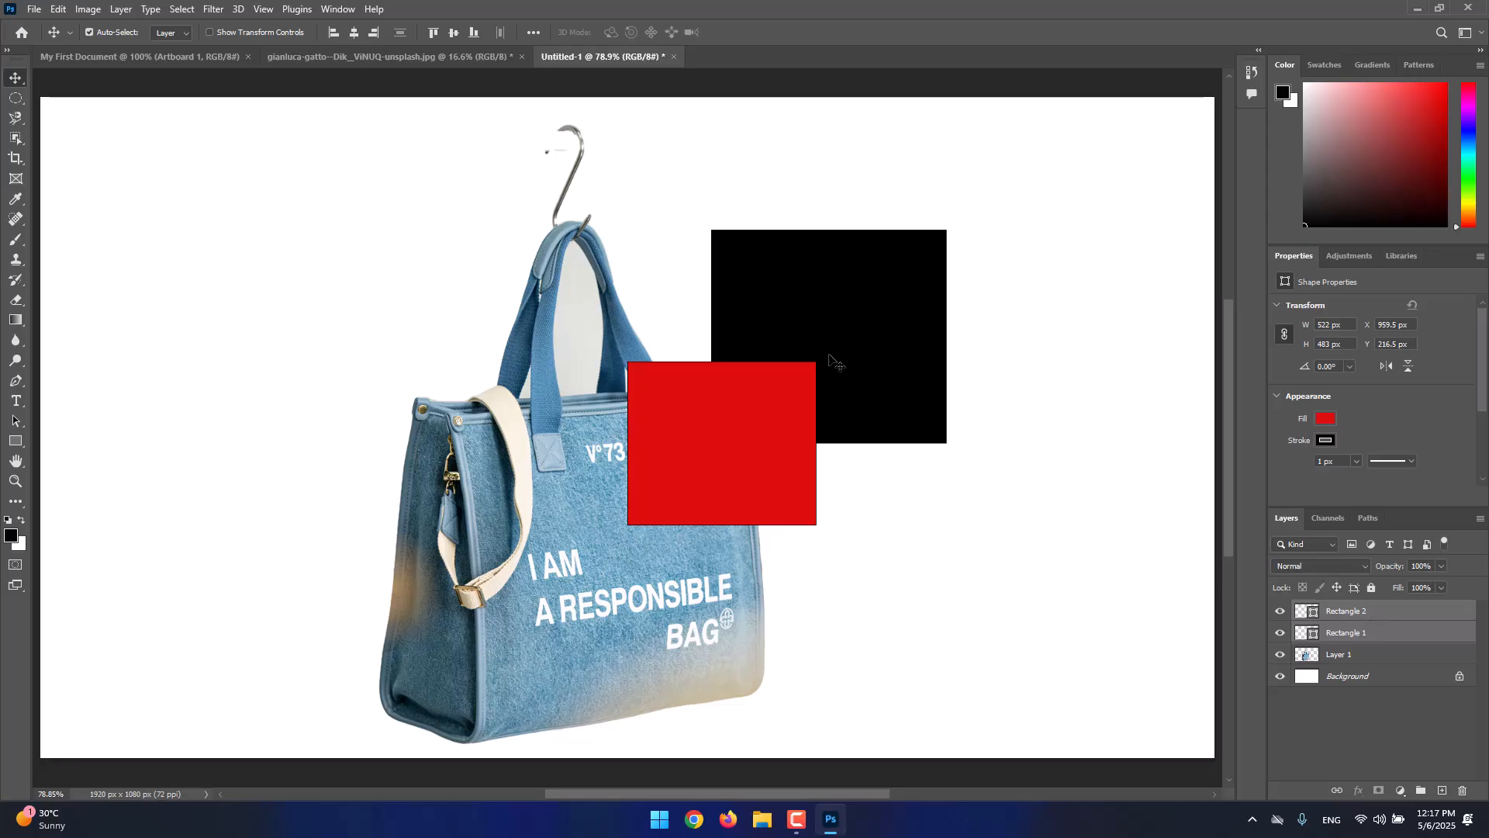
pyautogui.moveTo(830, 338); pyautogui.dragTo(808, 315)
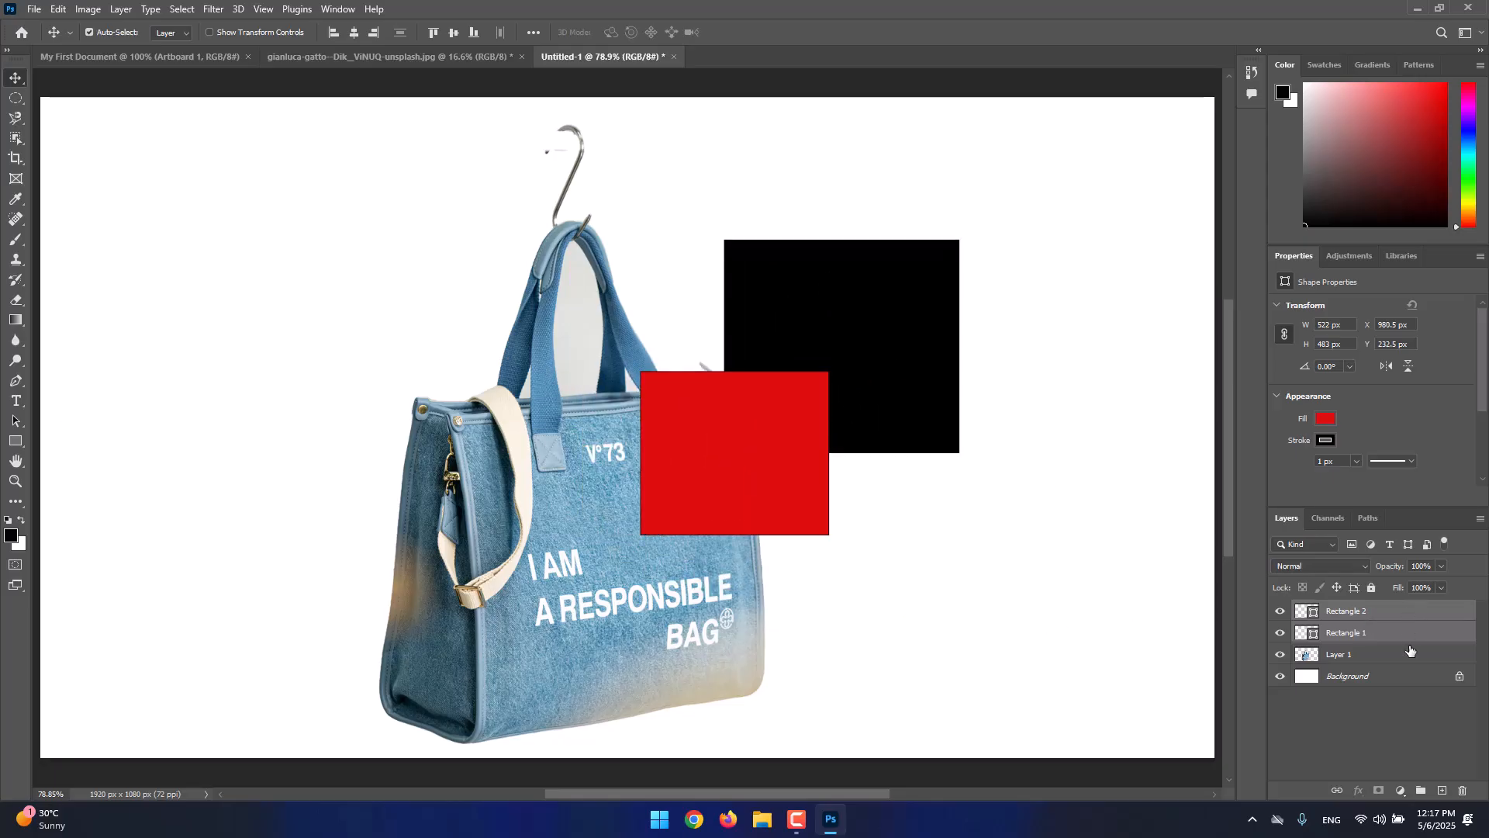
# Combine the two selected rectangles with Merge Shapes and undo the merge
pyautogui.rightClick(1382, 614)
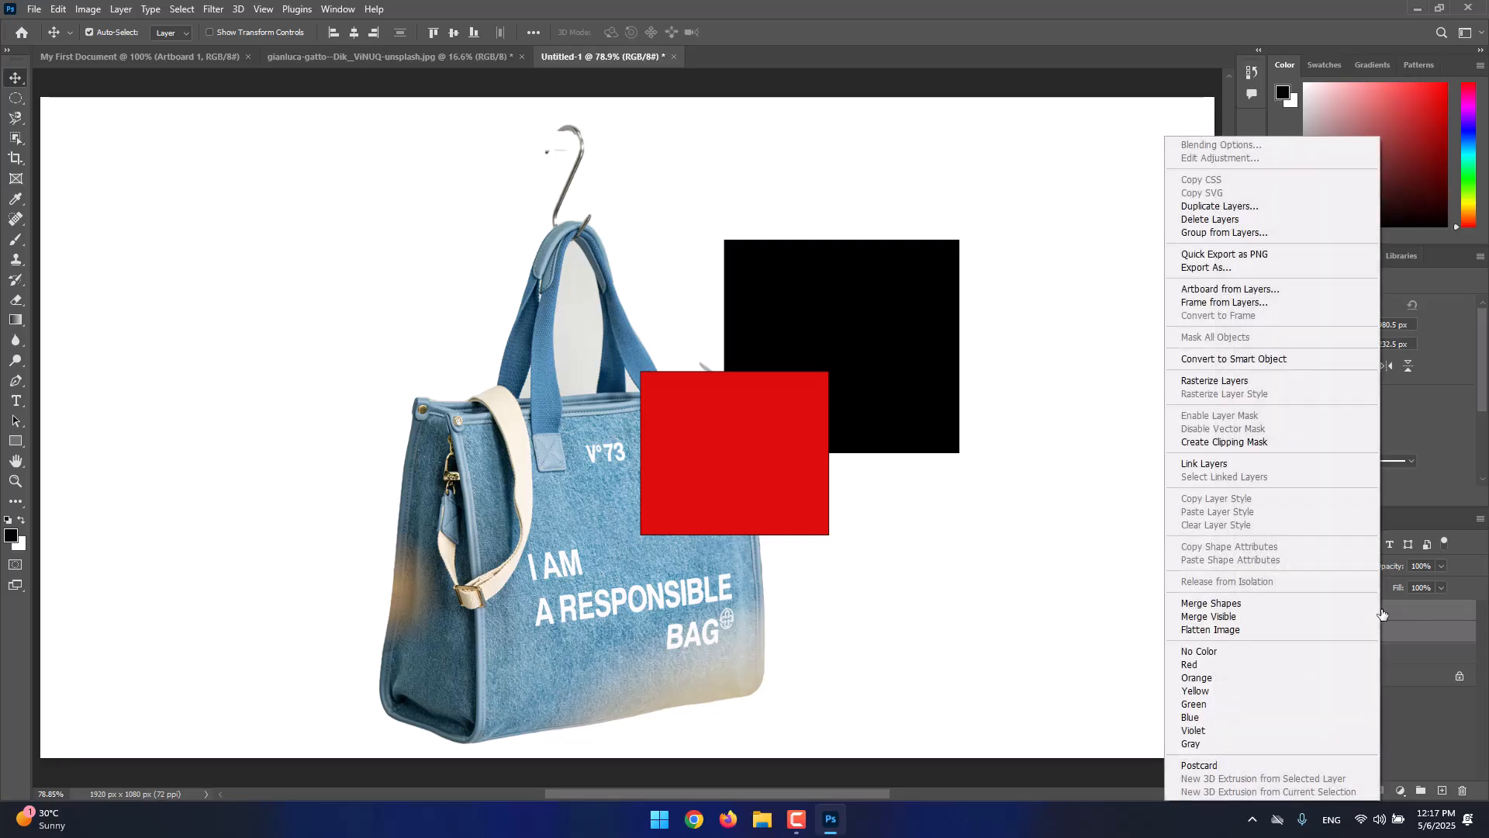
pyautogui.click(1250, 610)
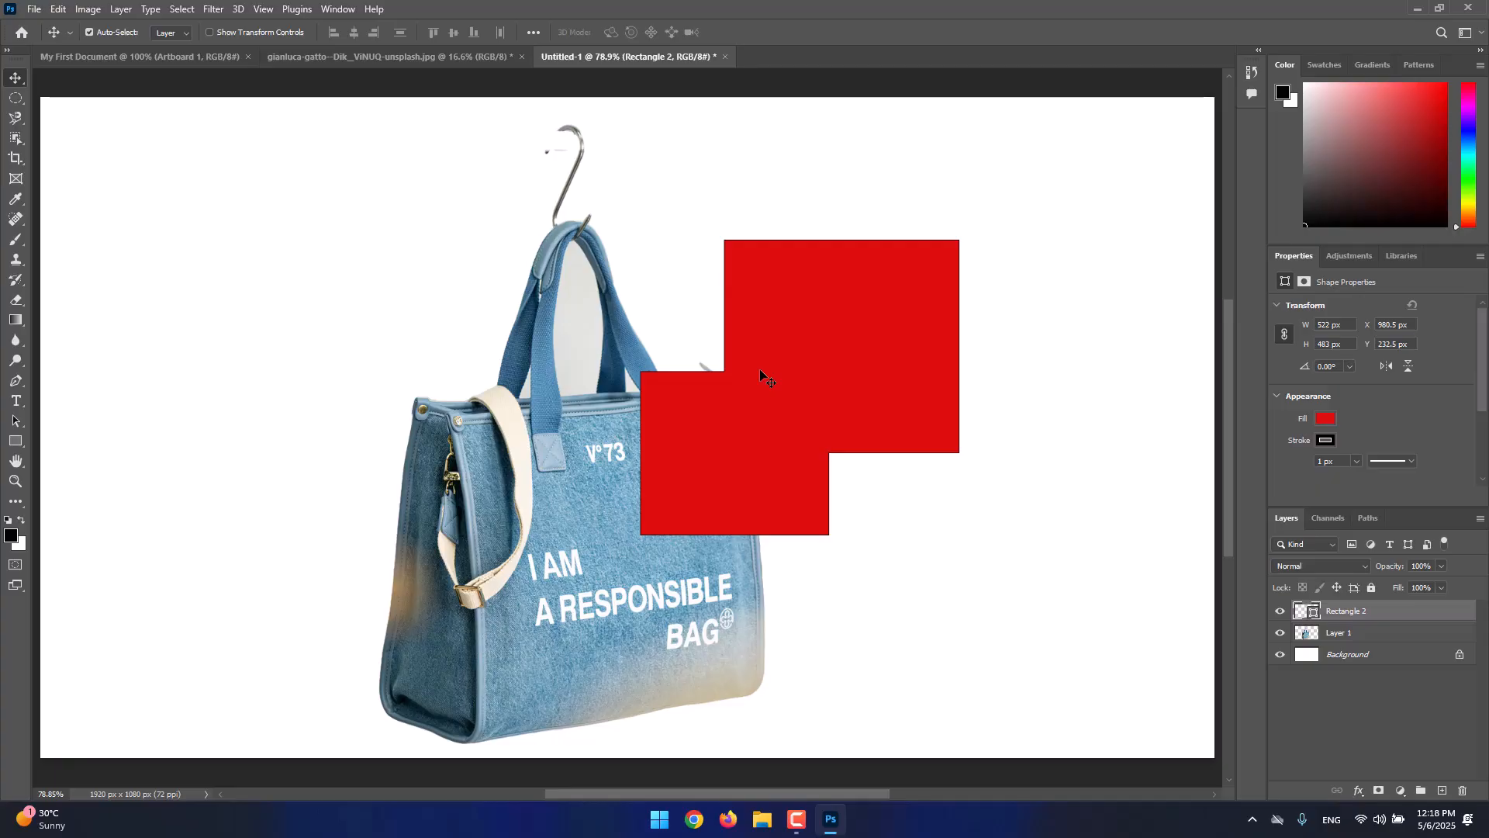
pyautogui.hotkey('ctrl', 'z')
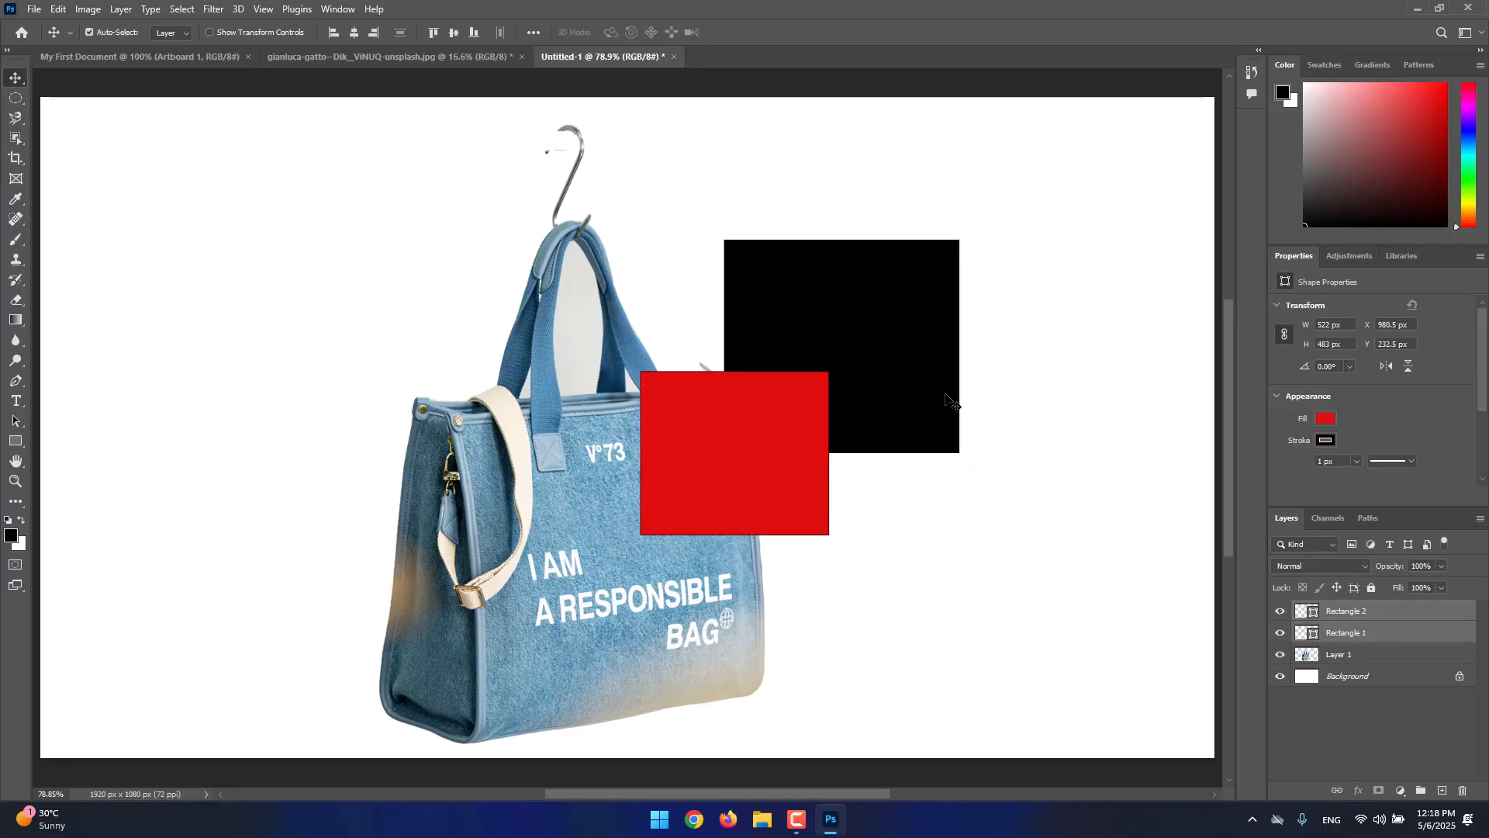
# Apply Merge Visible to all layers, try to move the black rectangle on its own, and undo the merge
pyautogui.rightClick(1374, 617)
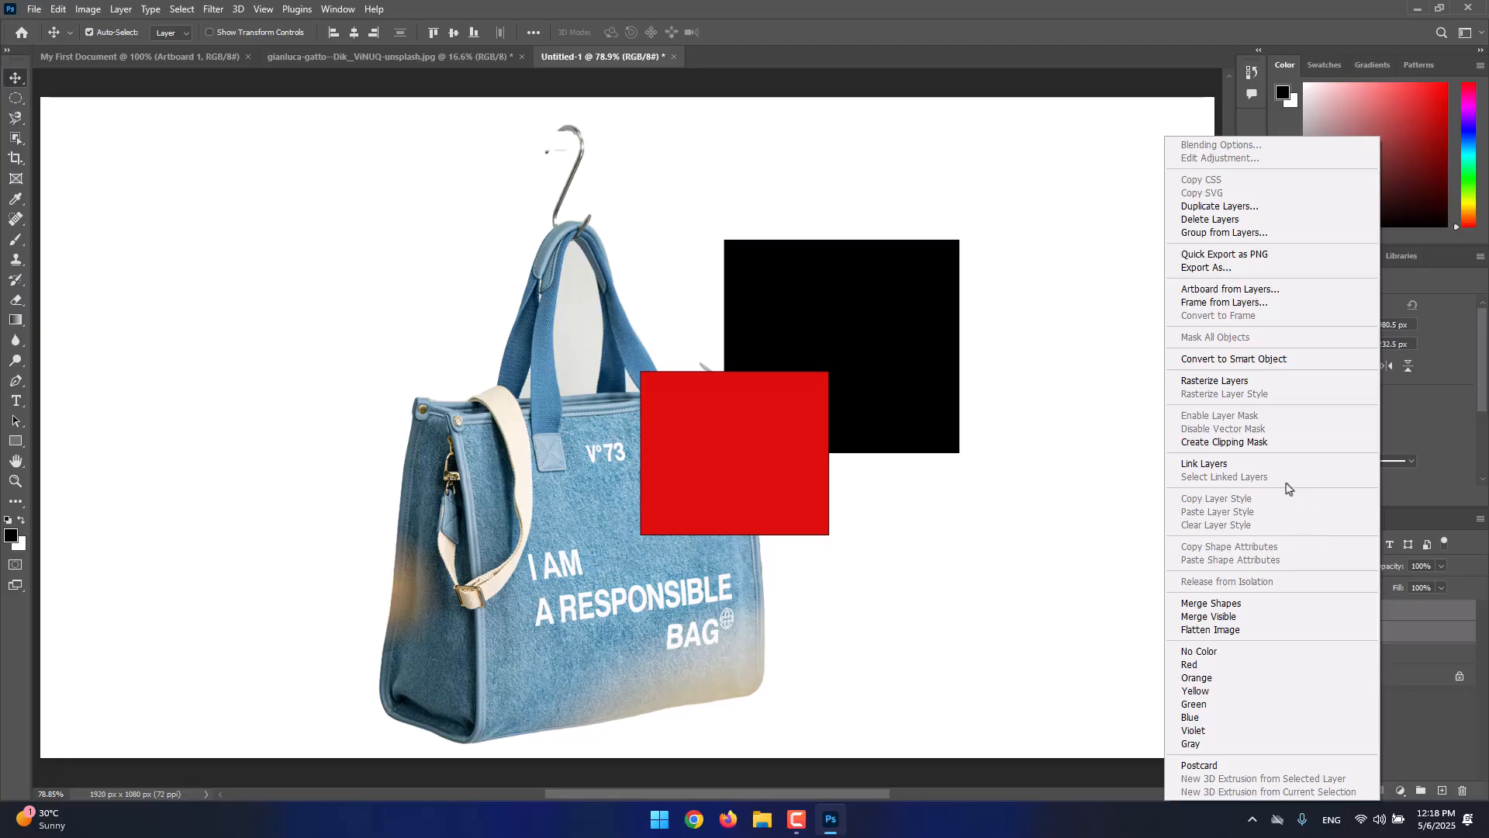
pyautogui.click(1219, 617)
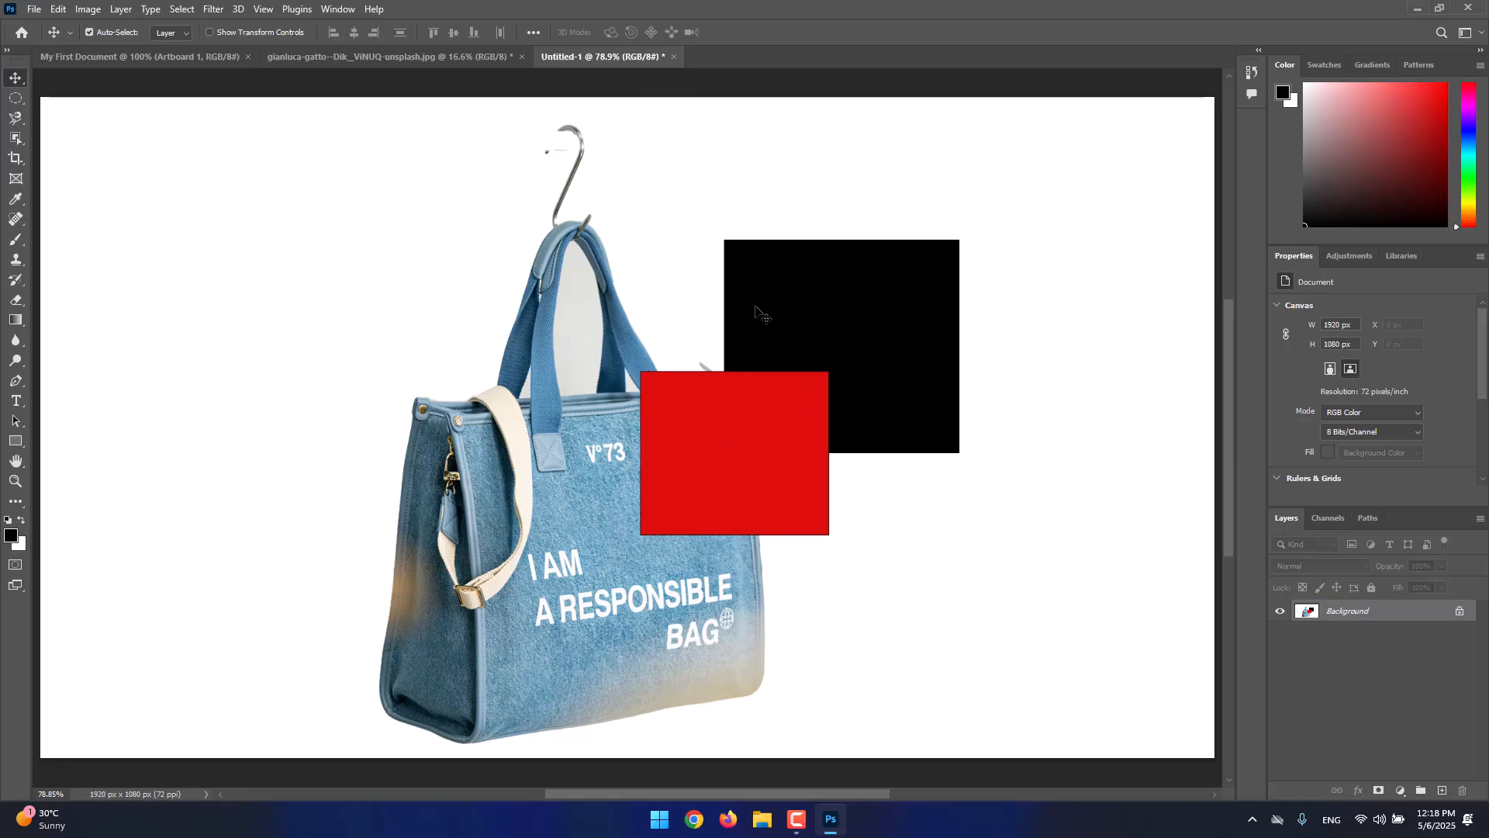
pyautogui.moveTo(774, 266); pyautogui.dragTo(434, 337)
pyautogui.click(816, 342)
pyautogui.hotkey('ctrl', 'z')
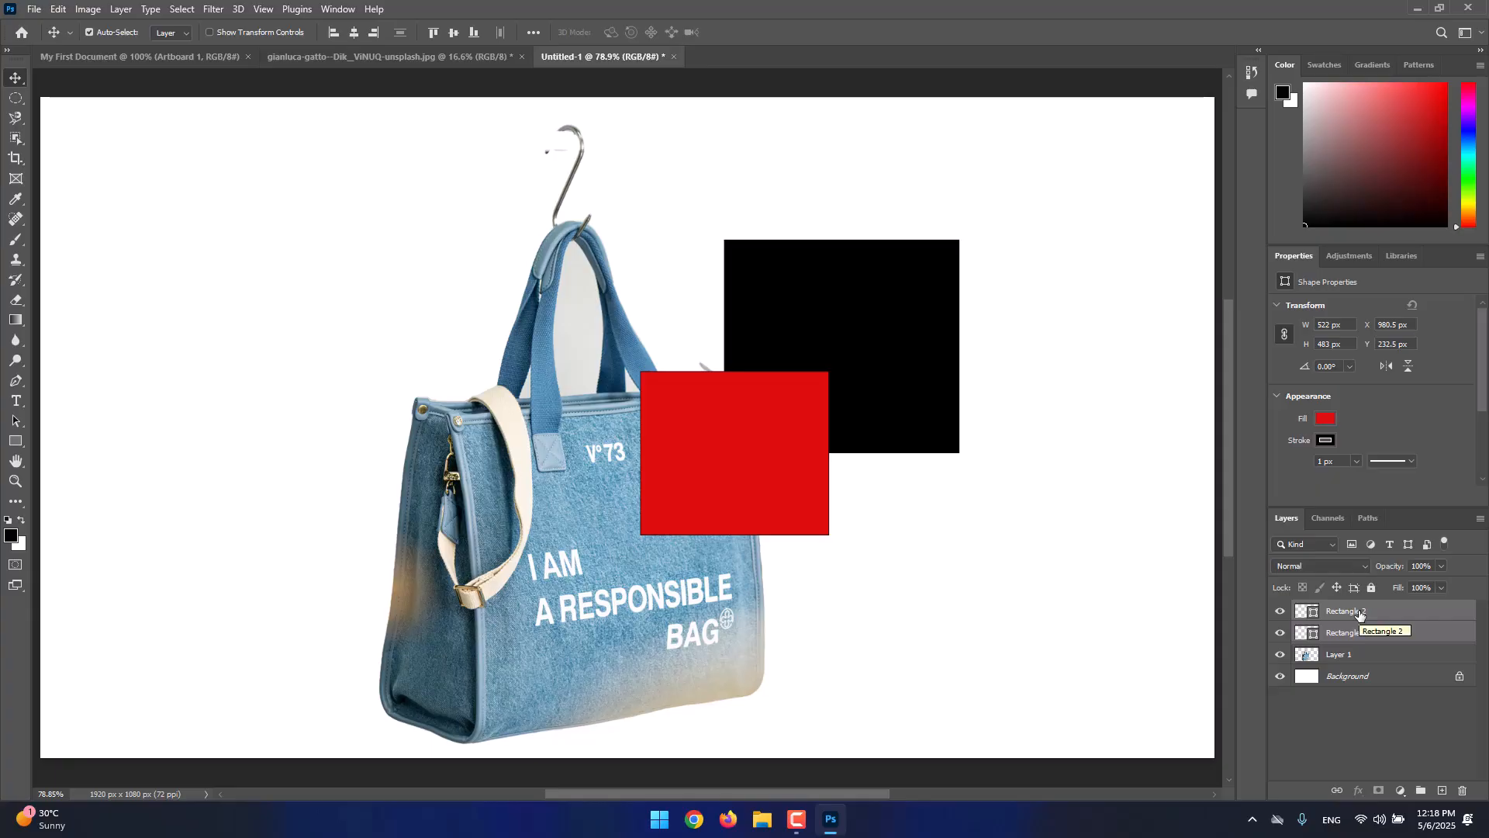
# Merge the two rectangle layers, merge the combined shape down into the bag layer, and undo both merges
pyautogui.press('ctrl')
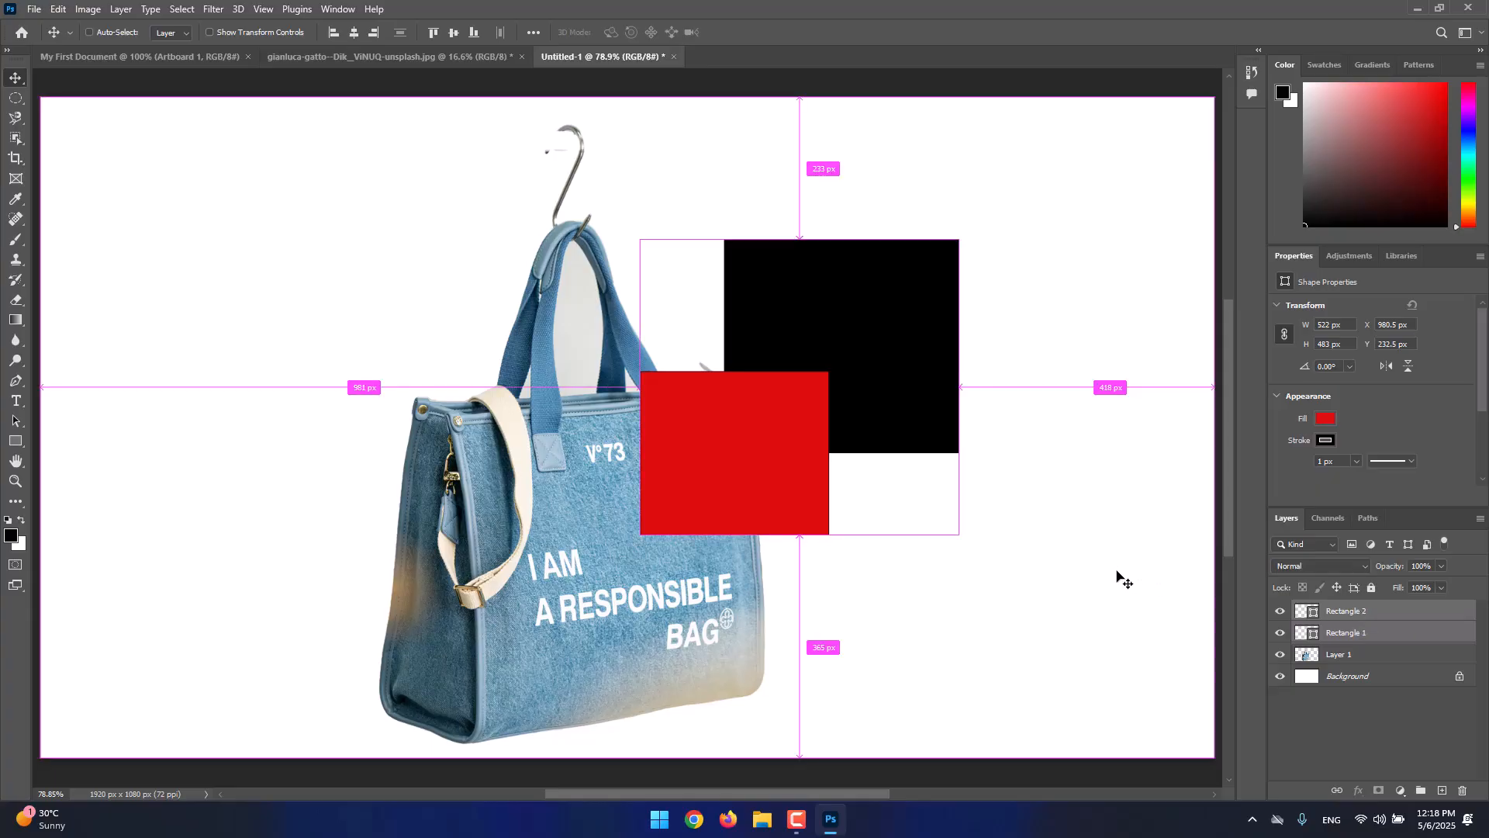
pyautogui.press('ctrl')
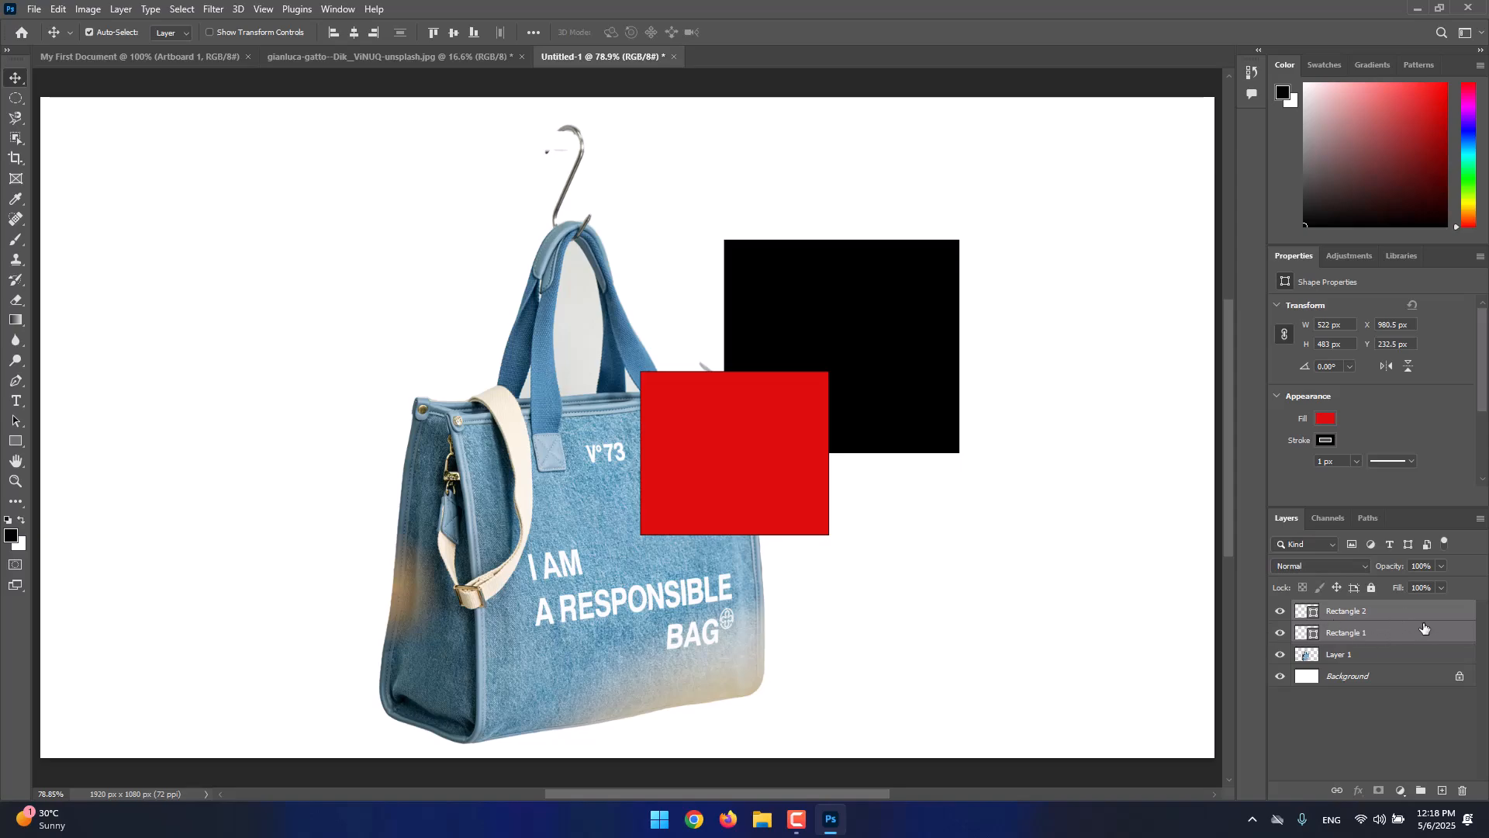
pyautogui.hotkey('ctrl', 'e')
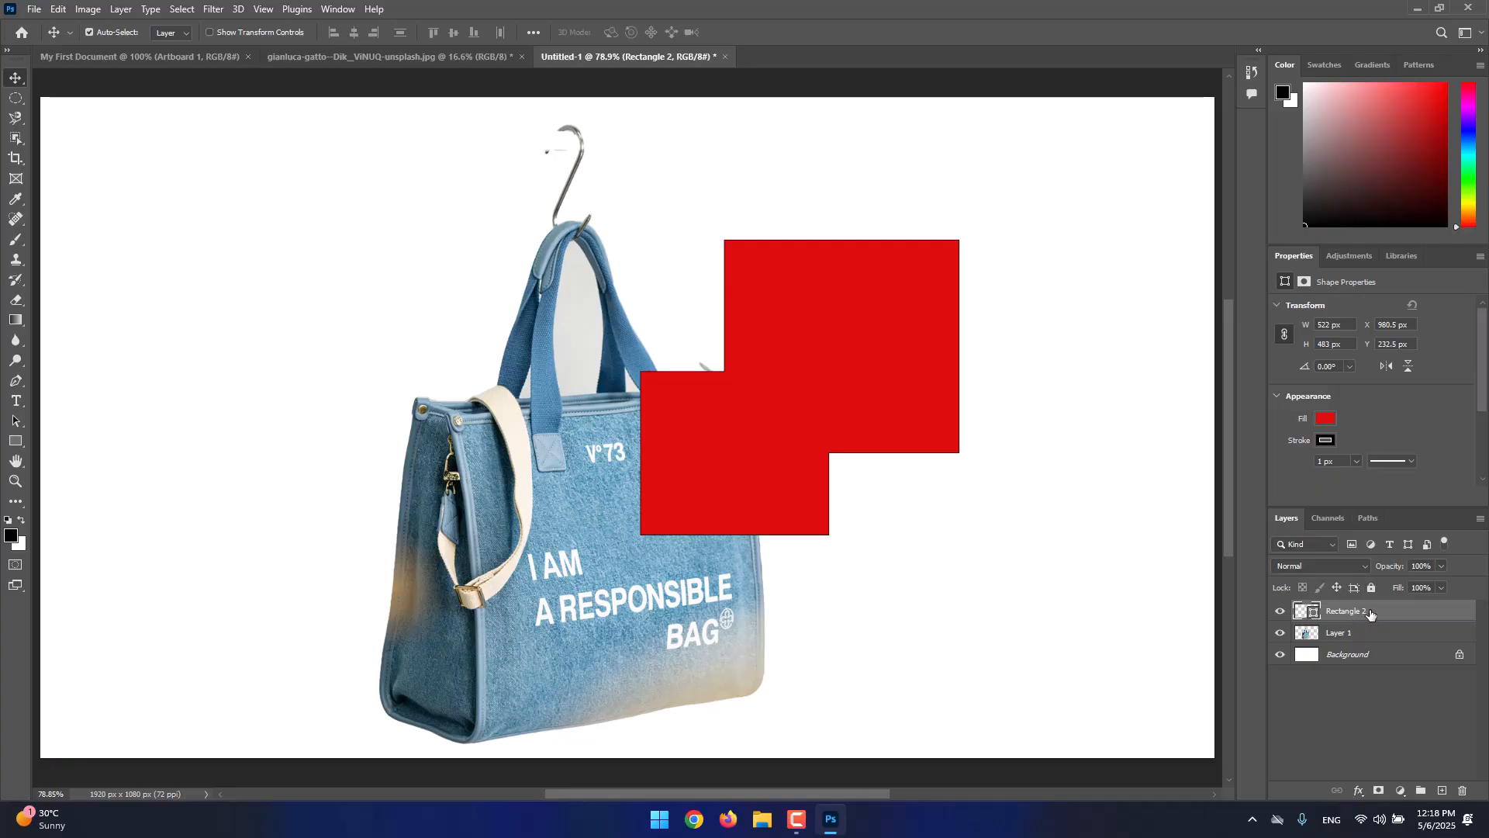
pyautogui.rightClick(1369, 615)
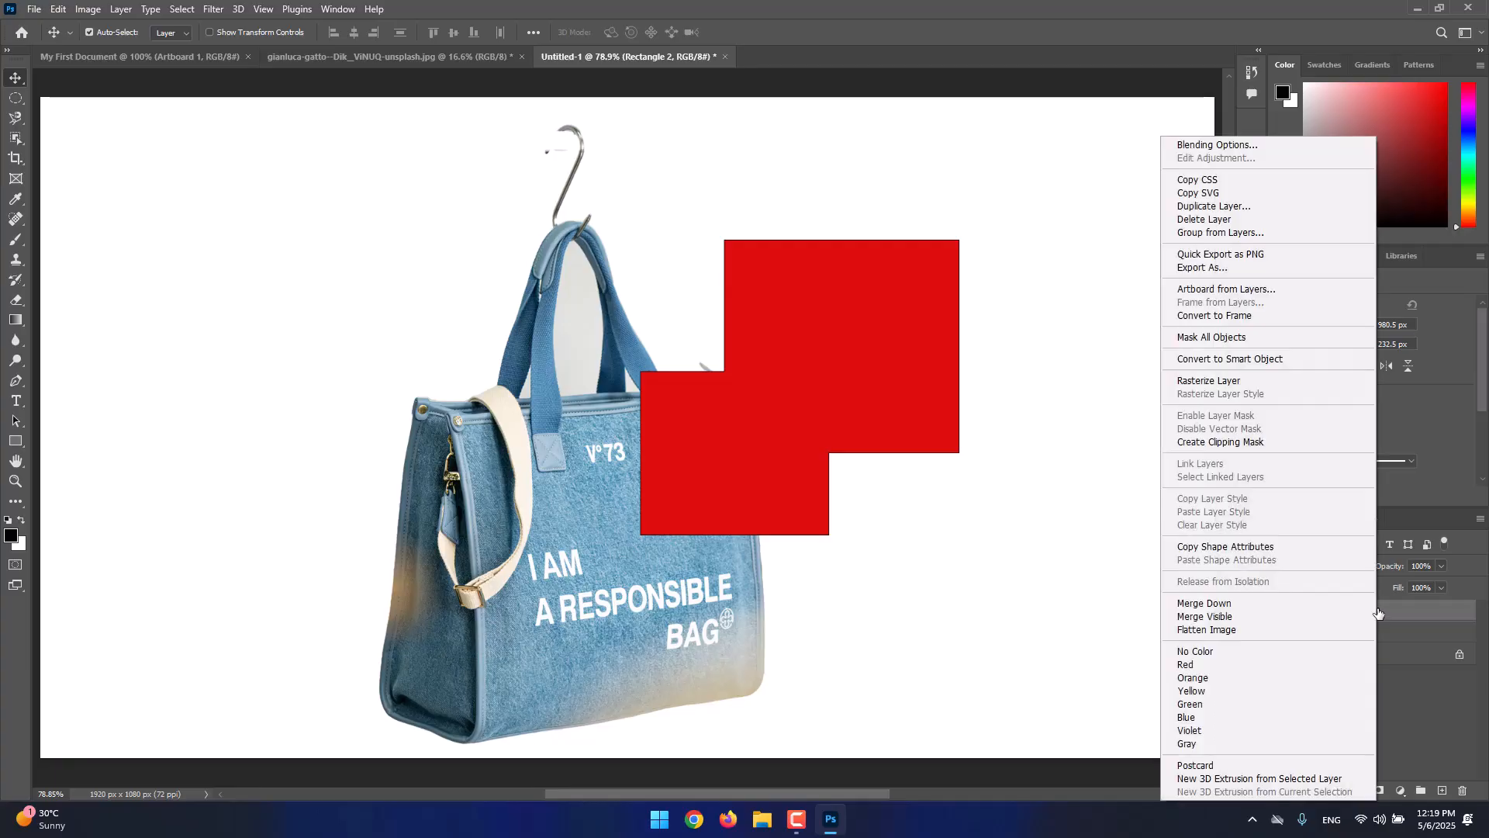
pyautogui.click(1249, 606)
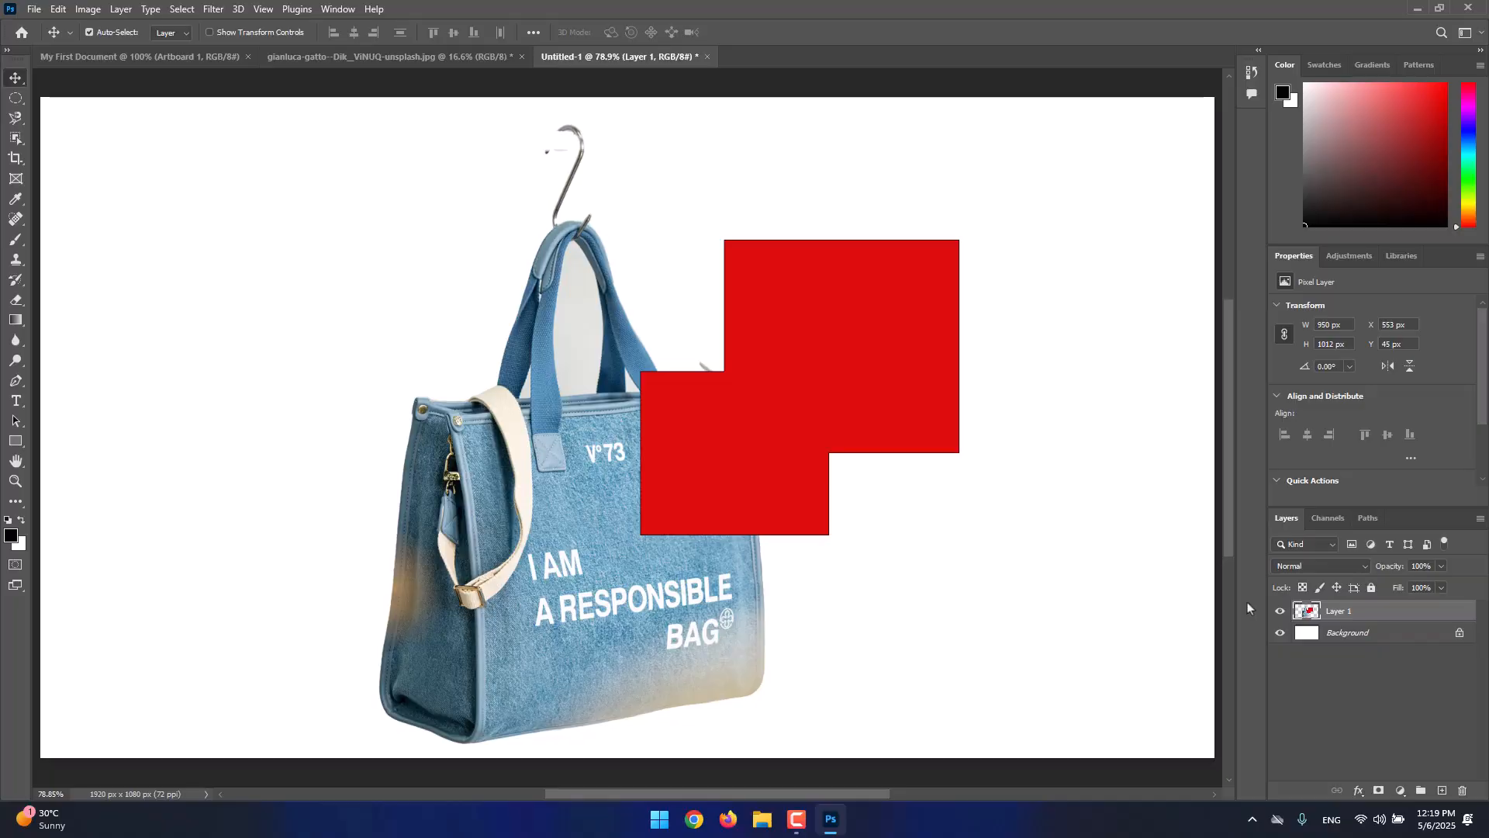
pyautogui.hotkey('ctrl', 'z')
pyautogui.hotkey('ctrl', 'z')
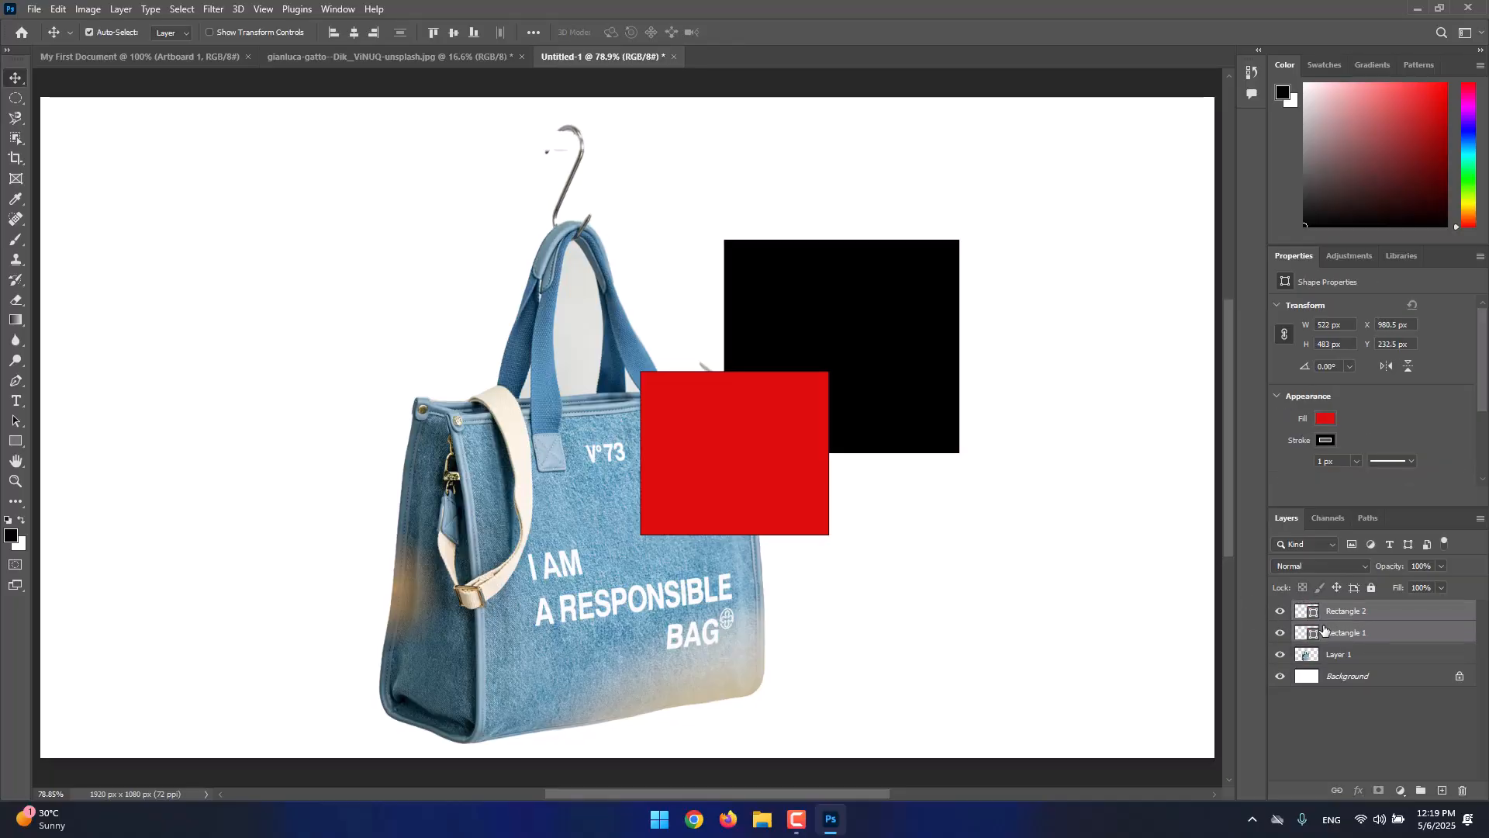
# Merge the black rectangle's layer with the bag layer, try moving the red rectangle over the bag, and undo the move and merge
pyautogui.click(1342, 652)
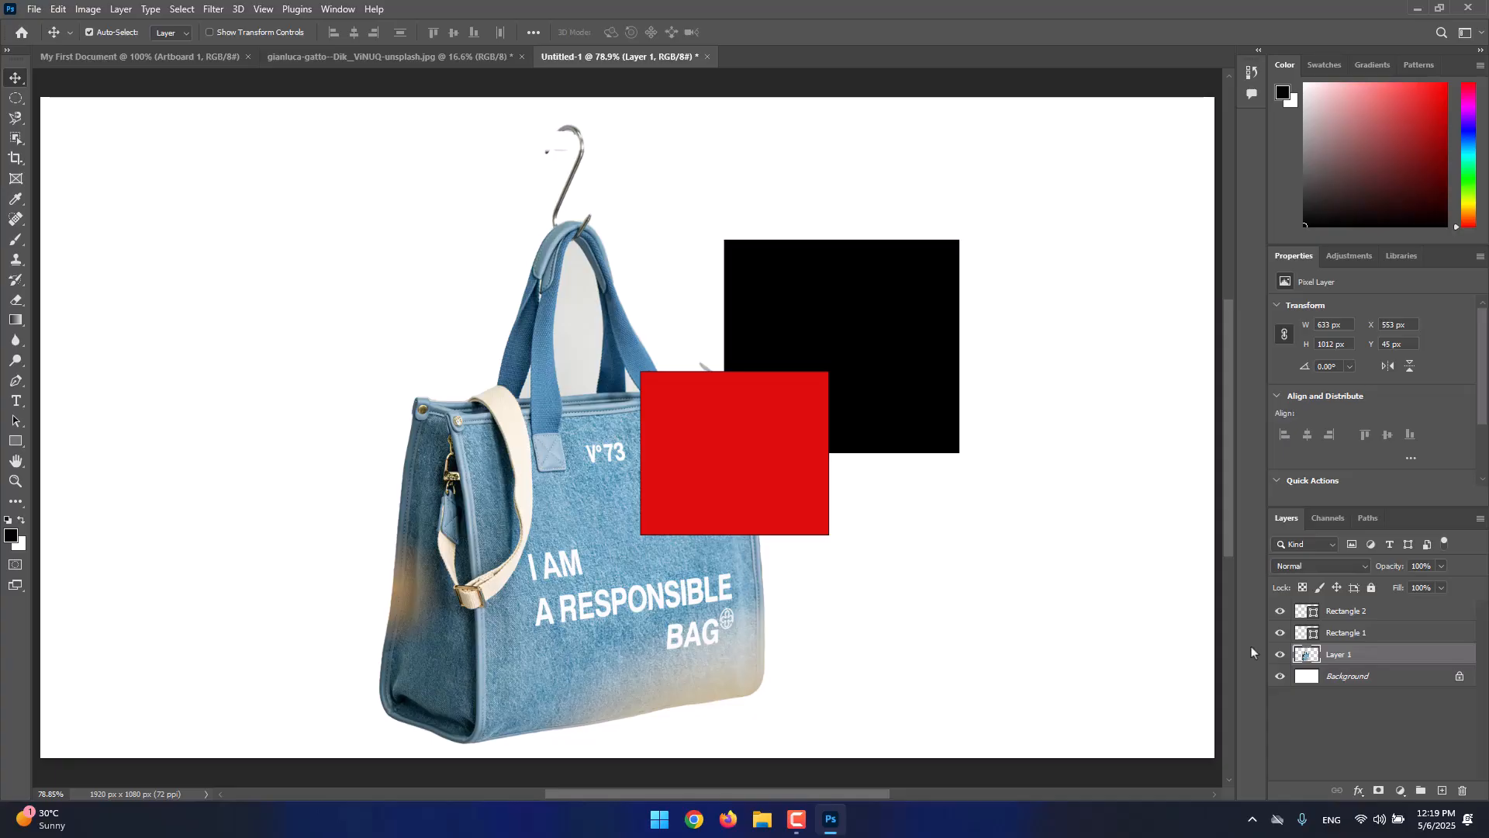
pyautogui.click(1384, 635)
pyautogui.keyDown('ctrl'); pyautogui.click(1375, 642); pyautogui.keyUp('ctrl')
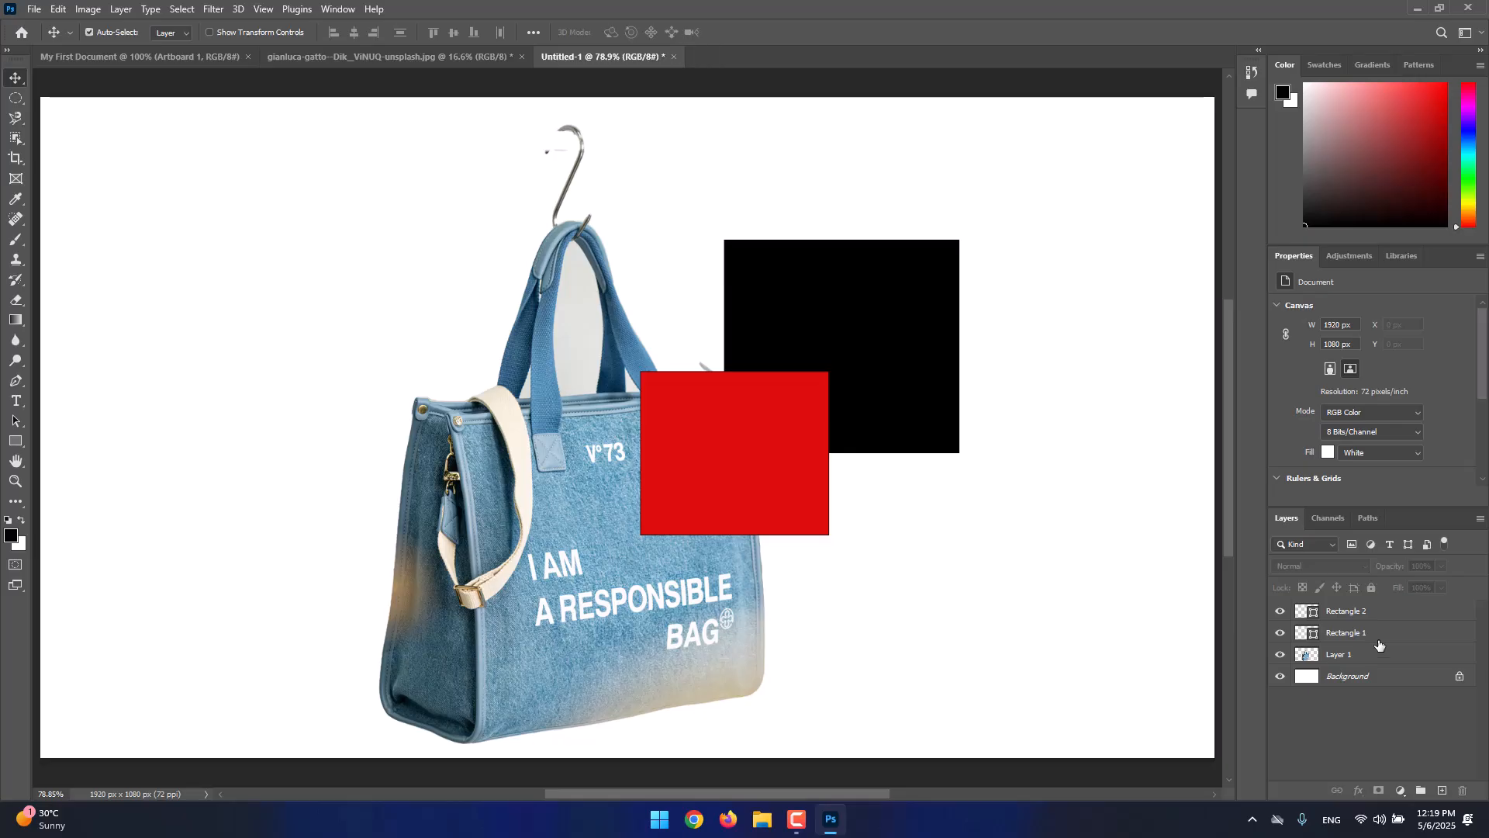
pyautogui.click(1377, 636)
pyautogui.keyDown('ctrl'); pyautogui.click(1374, 652); pyautogui.keyUp('ctrl')
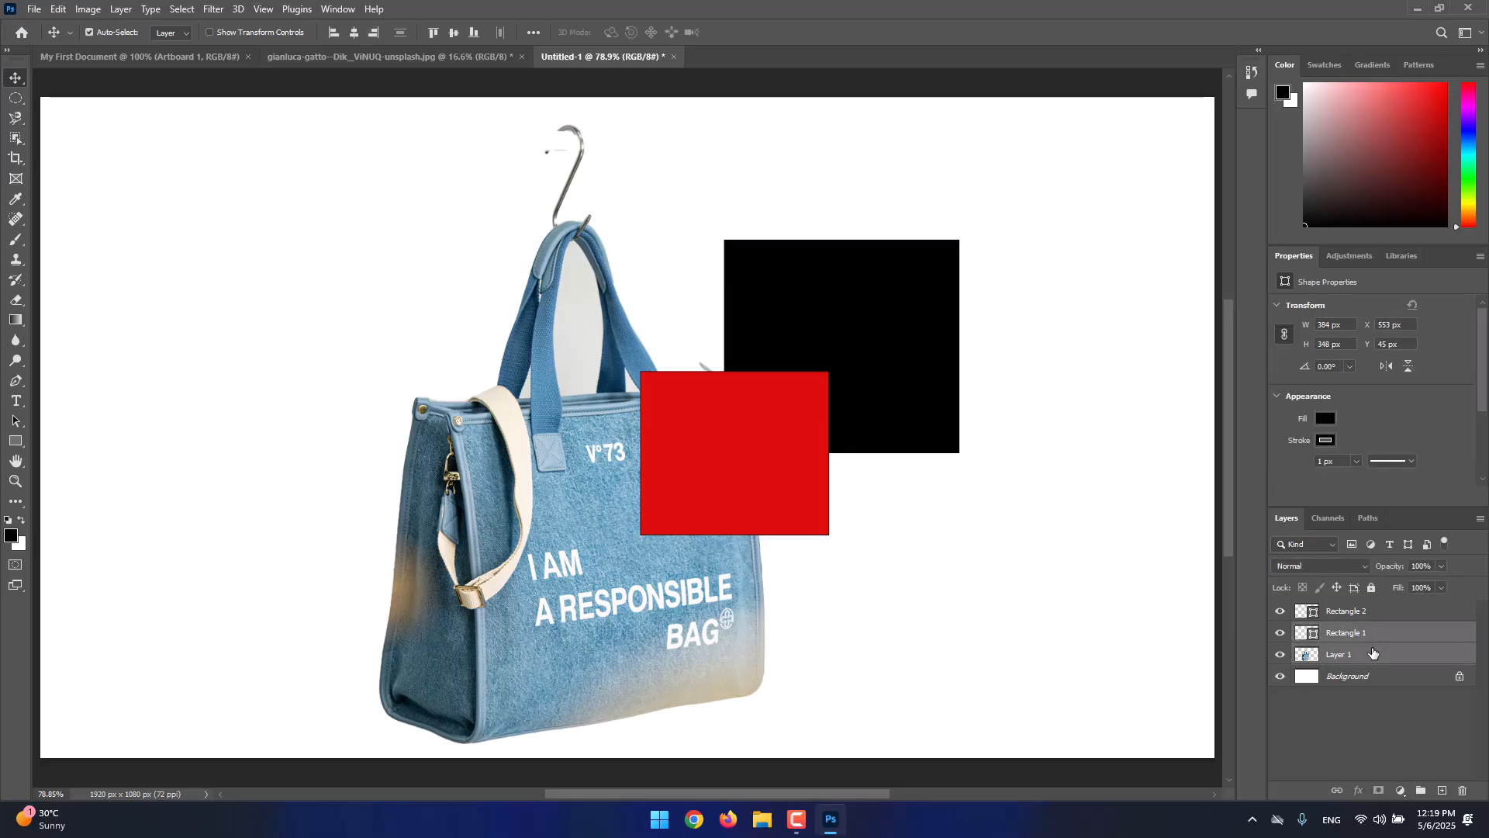
pyautogui.hotkey('ctrl', 'e')
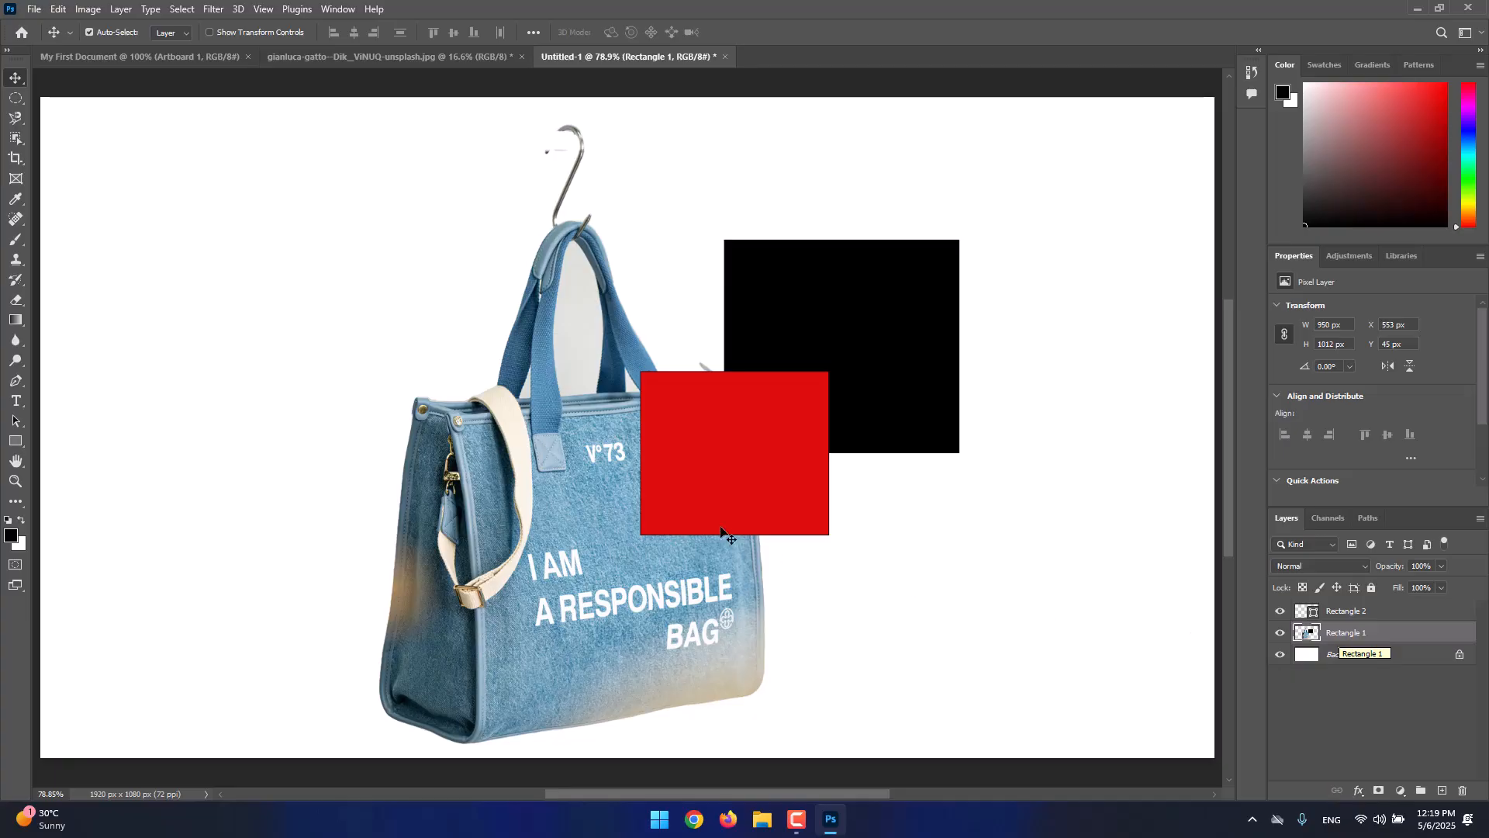
pyautogui.moveTo(735, 492); pyautogui.dragTo(402, 461)
pyautogui.hotkey('ctrl', 'z')
pyautogui.hotkey('ctrl', 'z')
pyautogui.hotkey('ctrl', 'z')
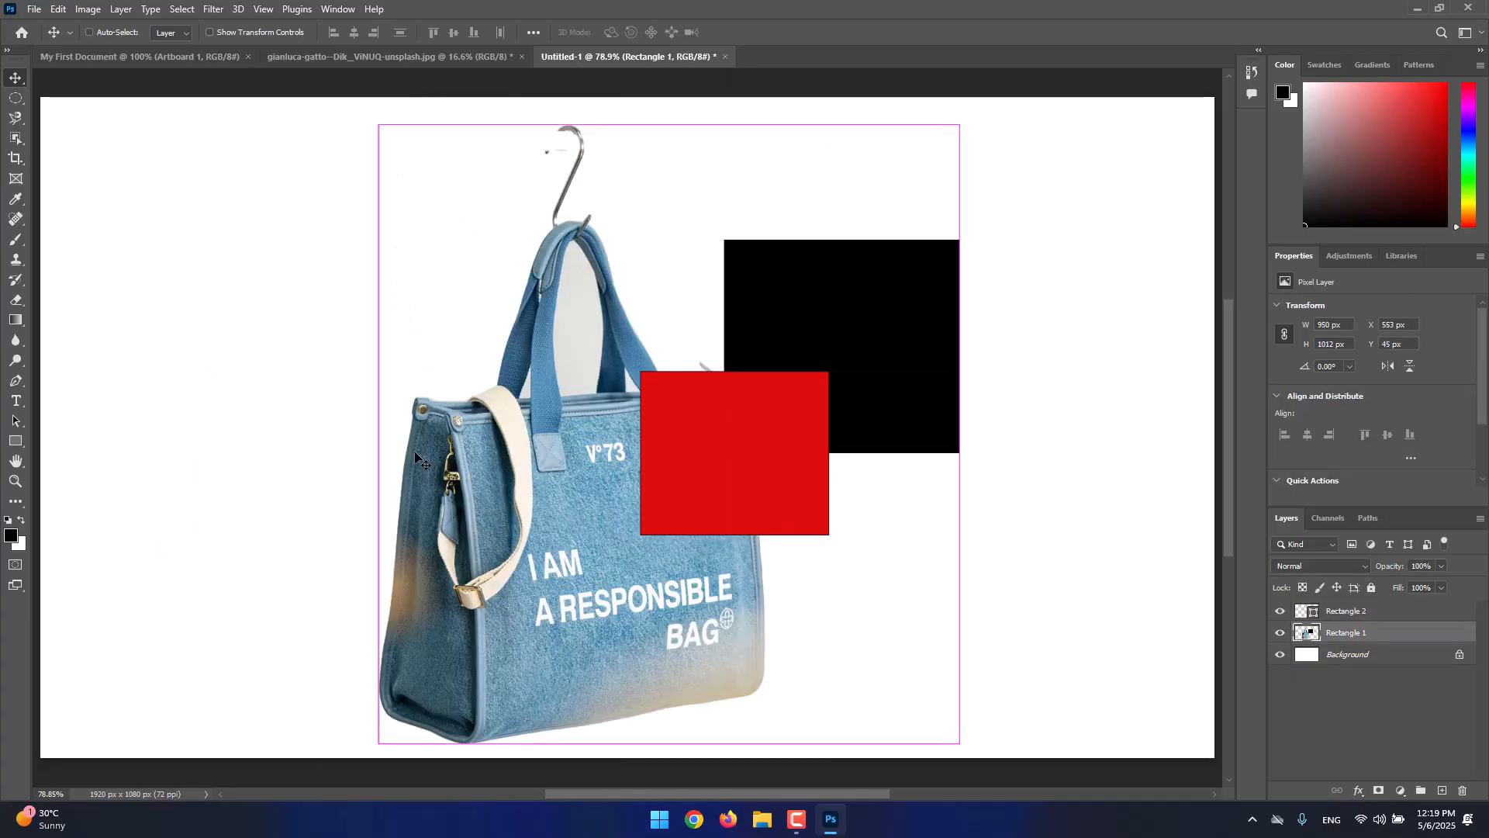
# Select the black rectangle's layer and the bag layer and put them together in a new group
pyautogui.click(906, 535)
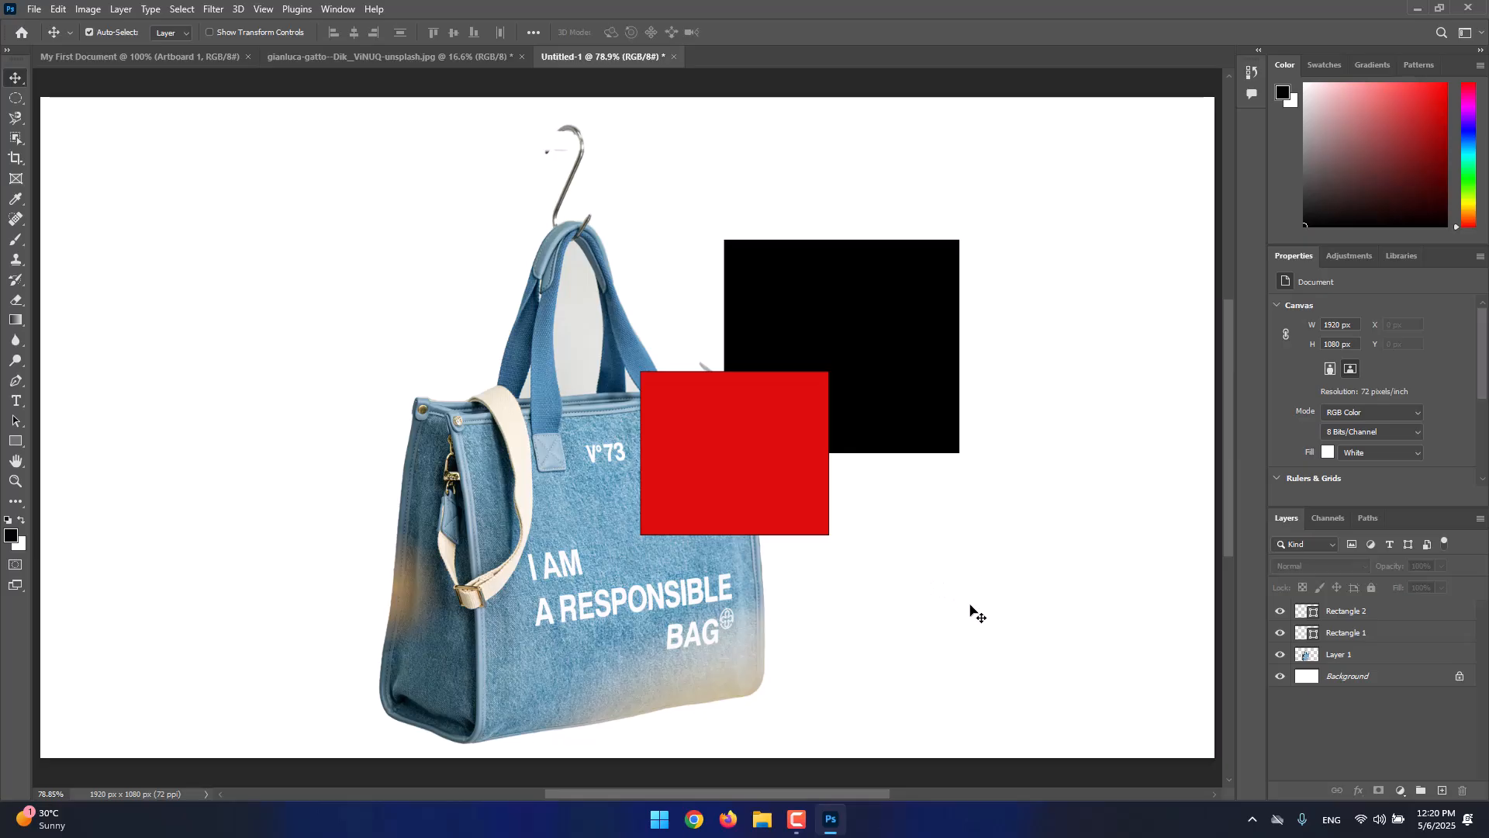
pyautogui.click(1376, 638)
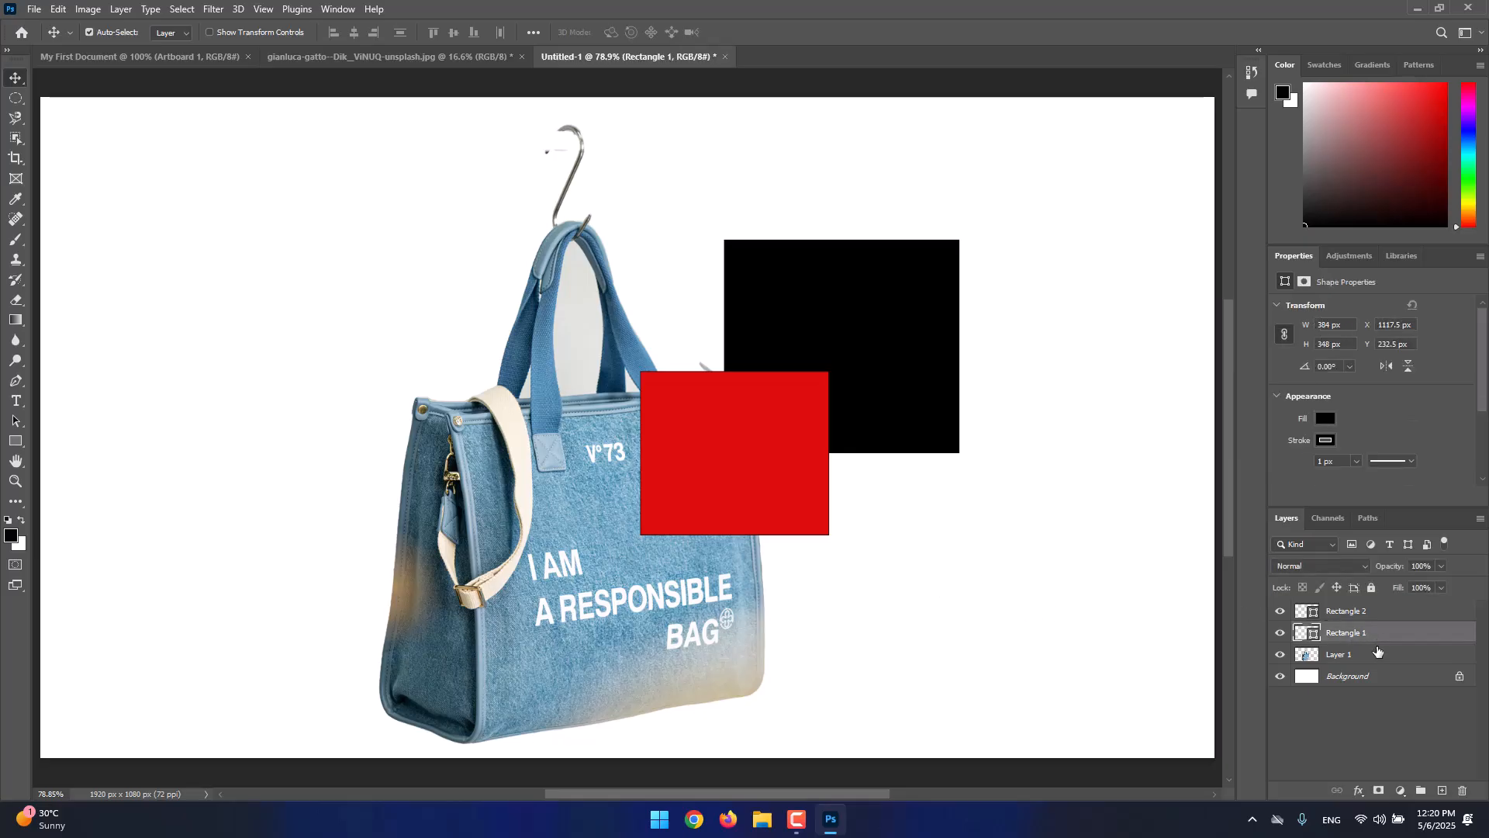
pyautogui.keyDown('shift'); pyautogui.click(1375, 652); pyautogui.keyUp('shift')
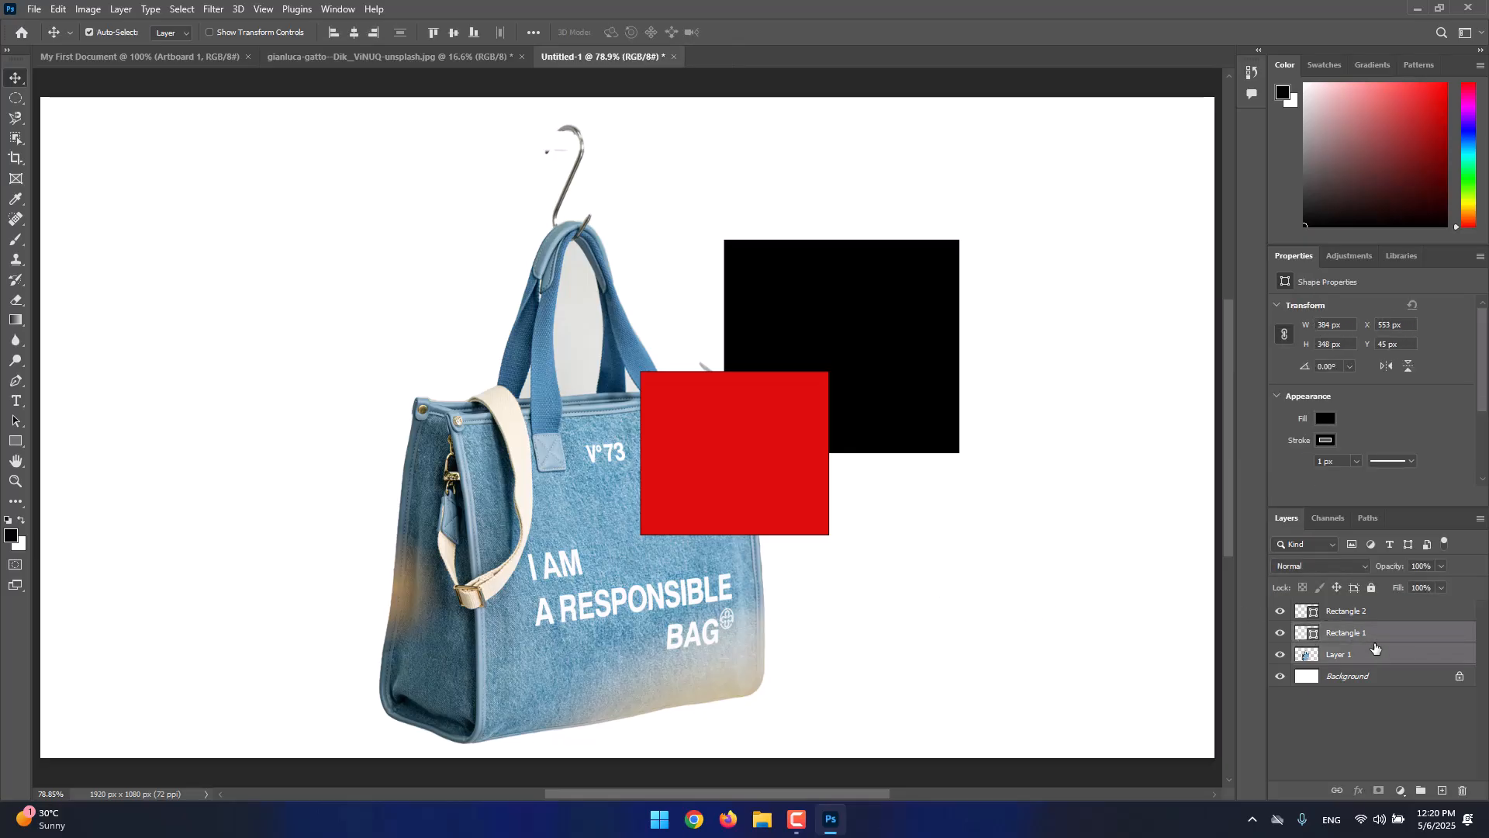
pyautogui.click(1422, 798)
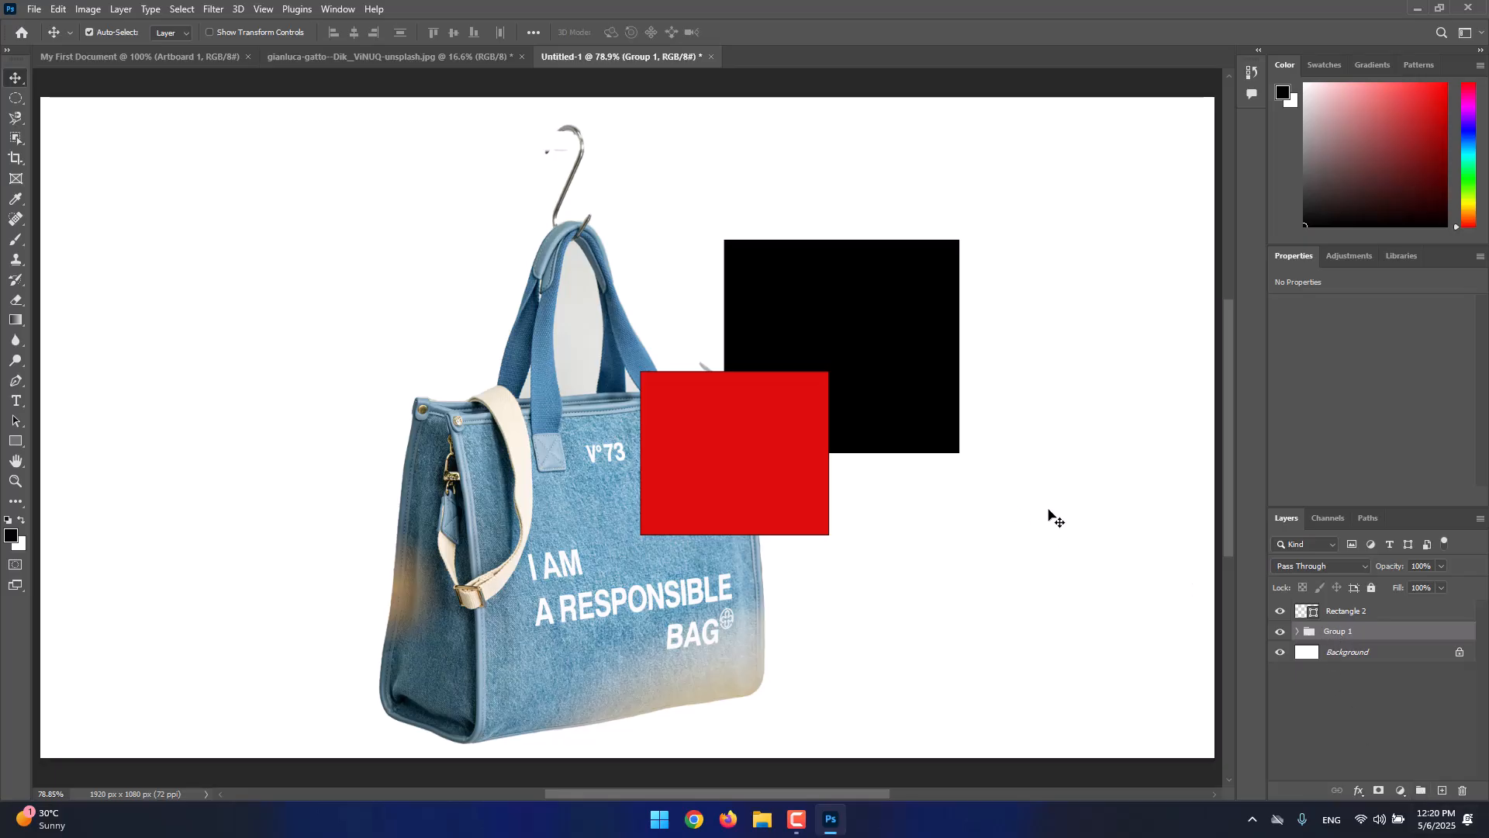
# Move the grouped bag on its own to about X 485 px and Y 76 px, and undo the move
pyautogui.moveTo(563, 490); pyautogui.dragTo(518, 509)
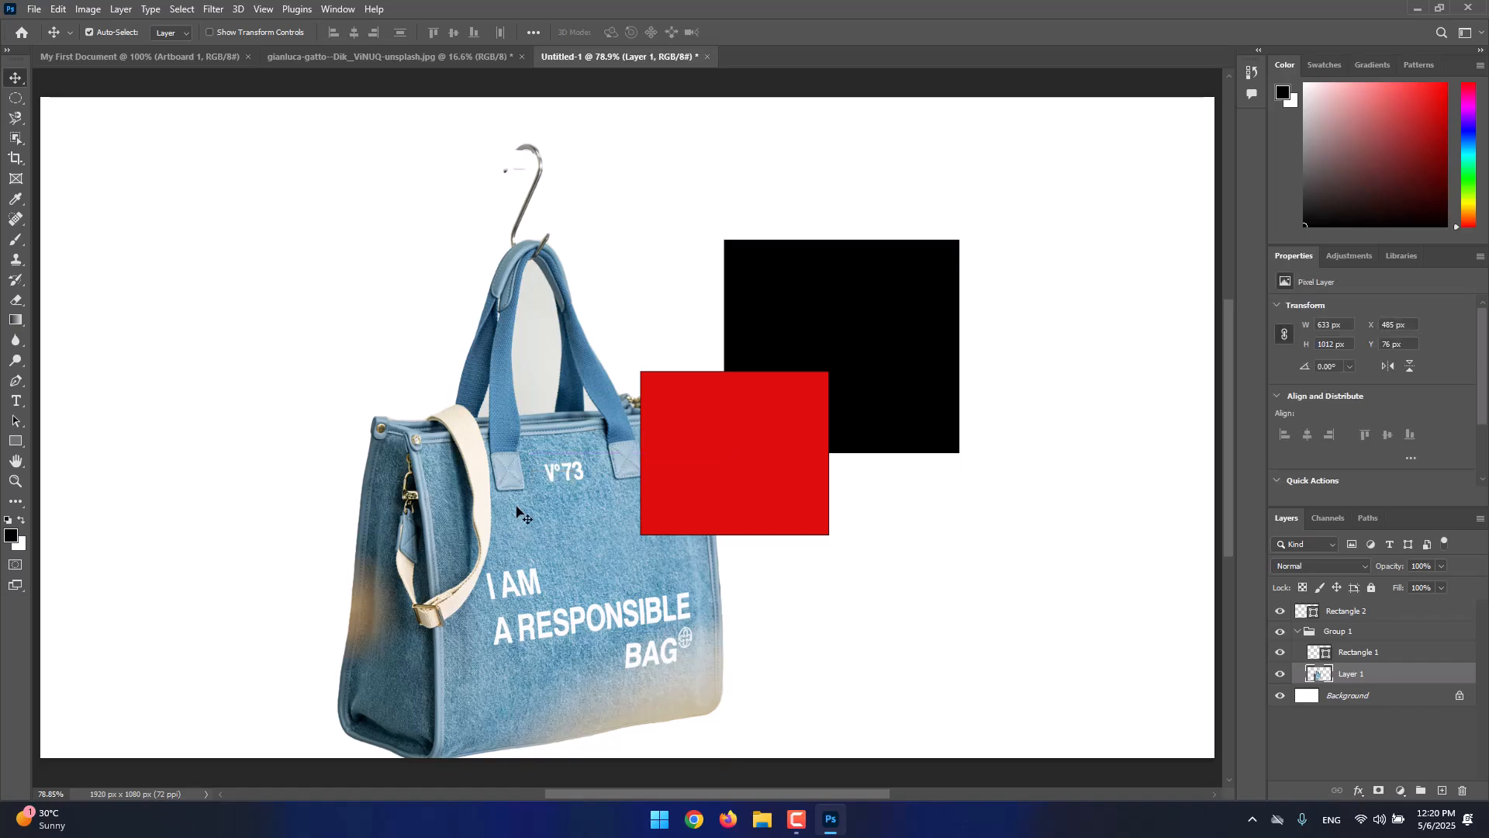
pyautogui.hotkey('ctrl', 'z')
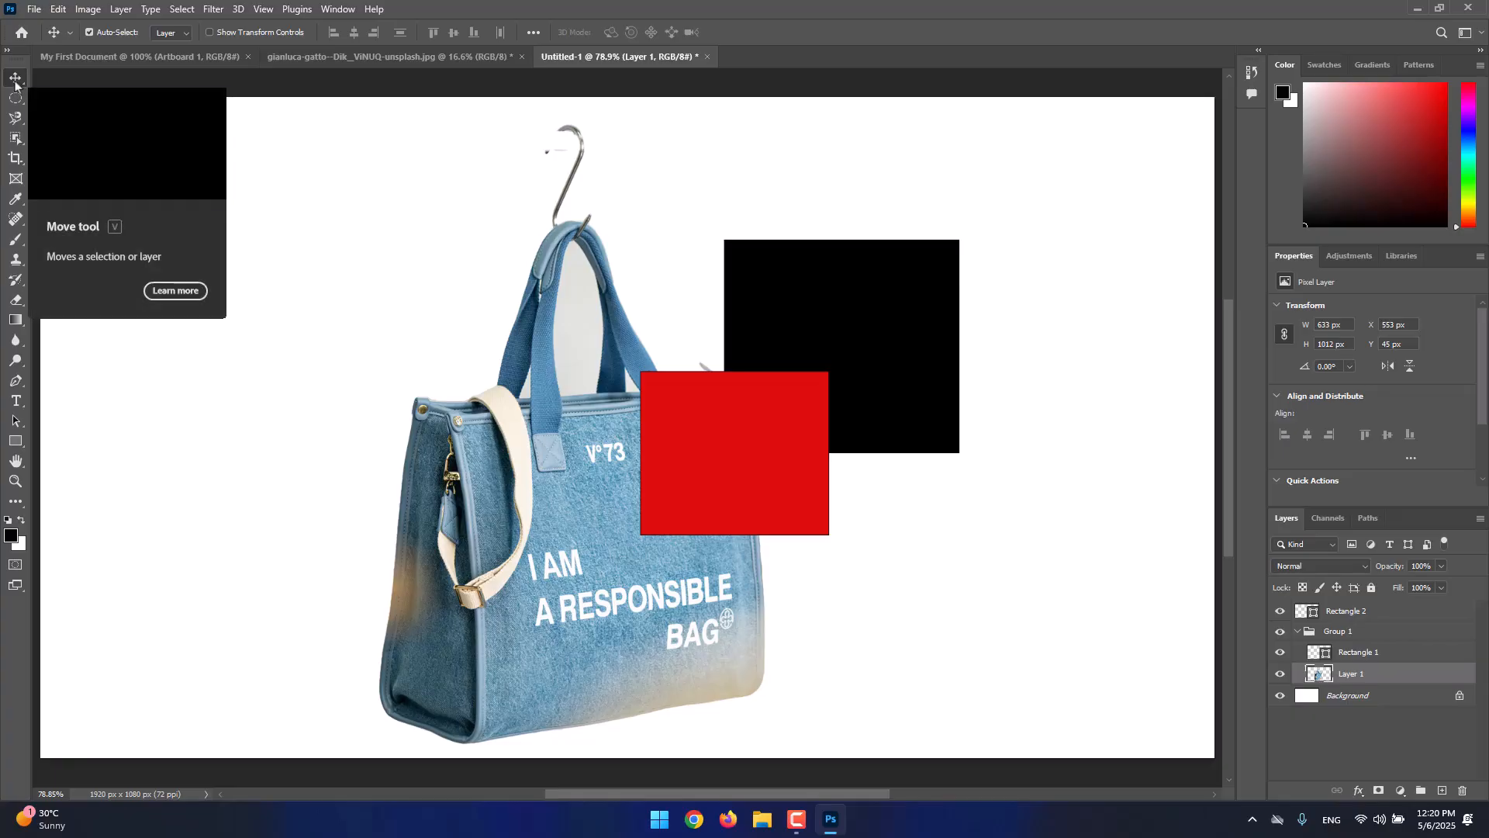
# Set the Move tool to auto-select groups, shift the bag group slightly left, and place the red rectangle at about X 963.5 px, Y 482.5 px
pyautogui.click(178, 34)
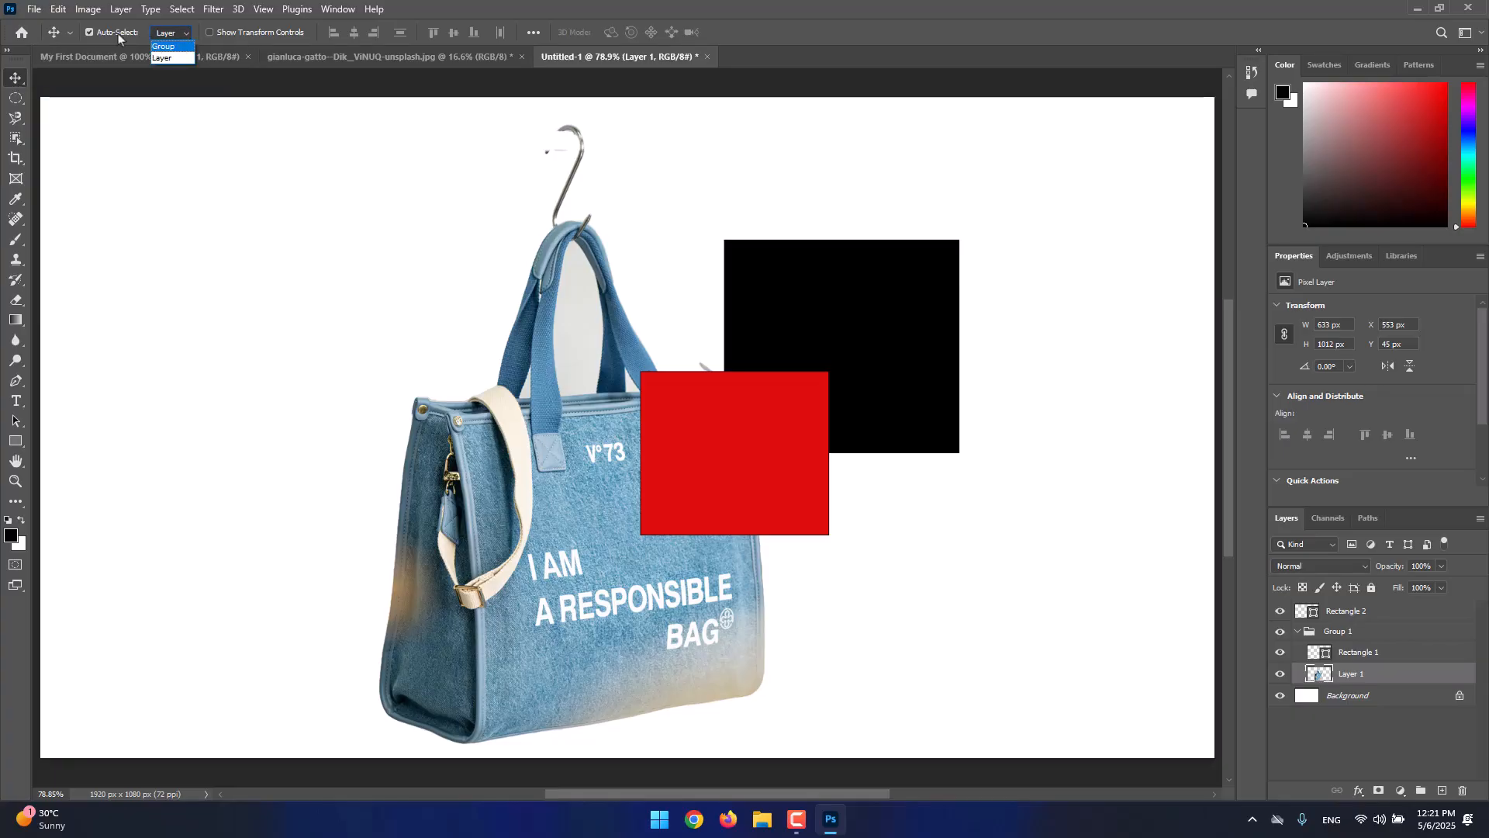
pyautogui.click(164, 46)
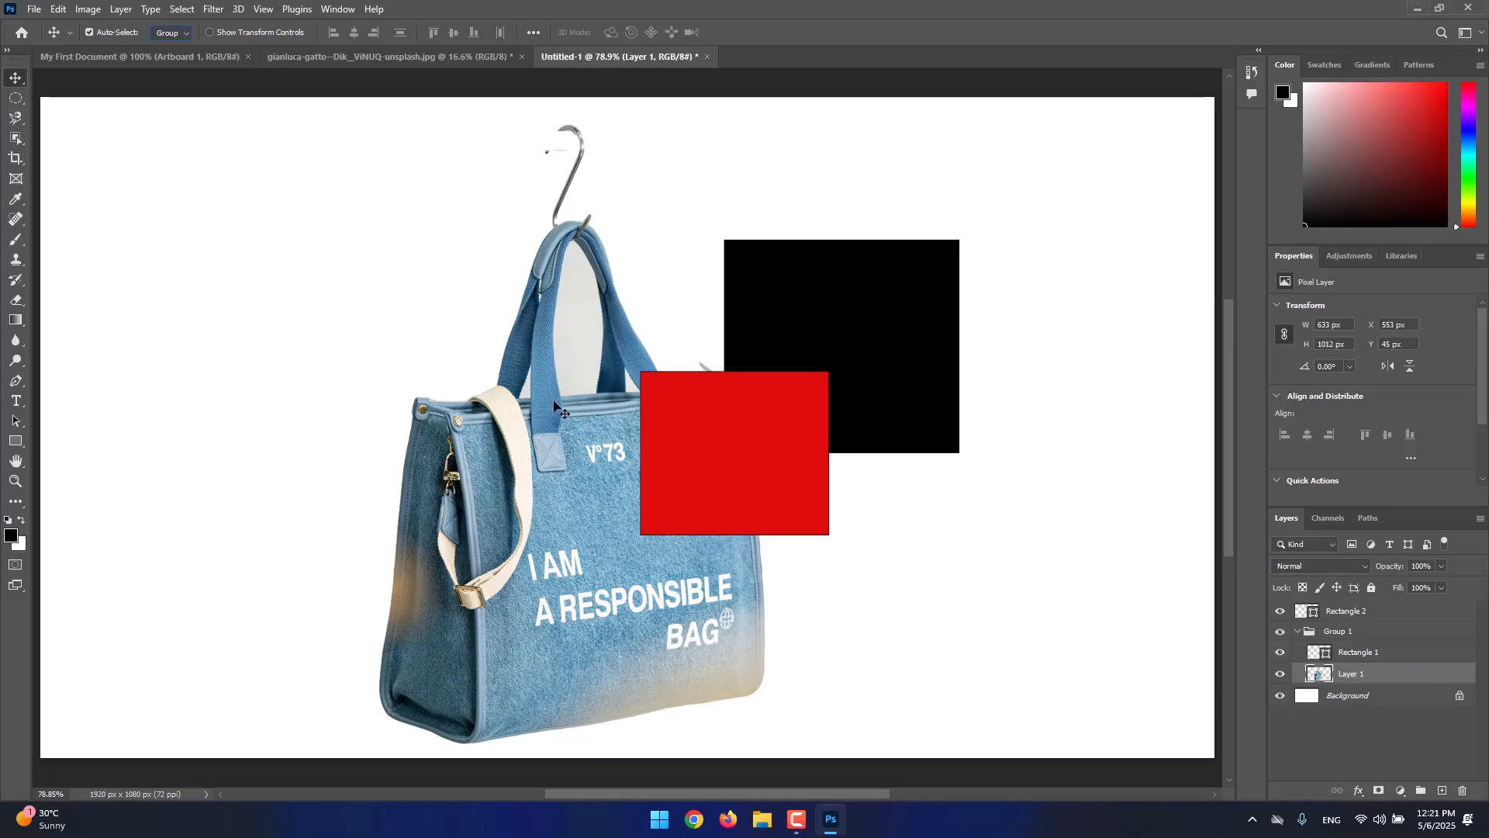
pyautogui.moveTo(494, 405)
pyautogui.mouseDown()
pyautogui.moveTo(464, 419)
pyautogui.moveTo(413, 336)
pyautogui.moveTo(375, 405)
pyautogui.moveTo(404, 387)
pyautogui.moveTo(382, 368)
pyautogui.moveTo(525, 368)
pyautogui.moveTo(491, 391)
pyautogui.mouseUp()
pyautogui.moveTo(657, 392); pyautogui.dragTo(699, 440)
pyautogui.moveTo(500, 384)
pyautogui.mouseDown()
pyautogui.moveTo(538, 410)
pyautogui.moveTo(522, 384)
pyautogui.mouseUp()
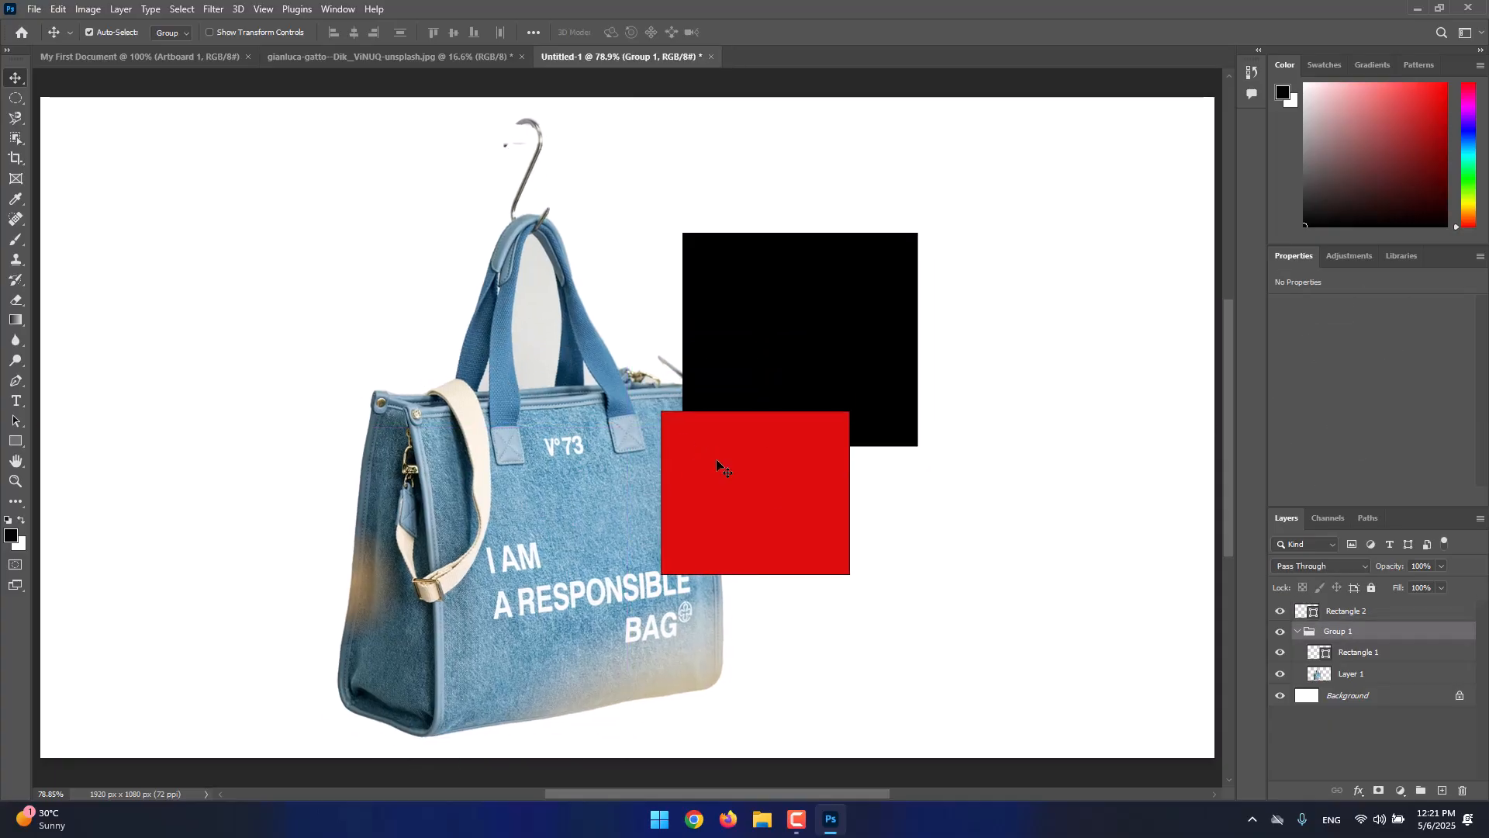
pyautogui.moveTo(648, 464); pyautogui.dragTo(615, 446)
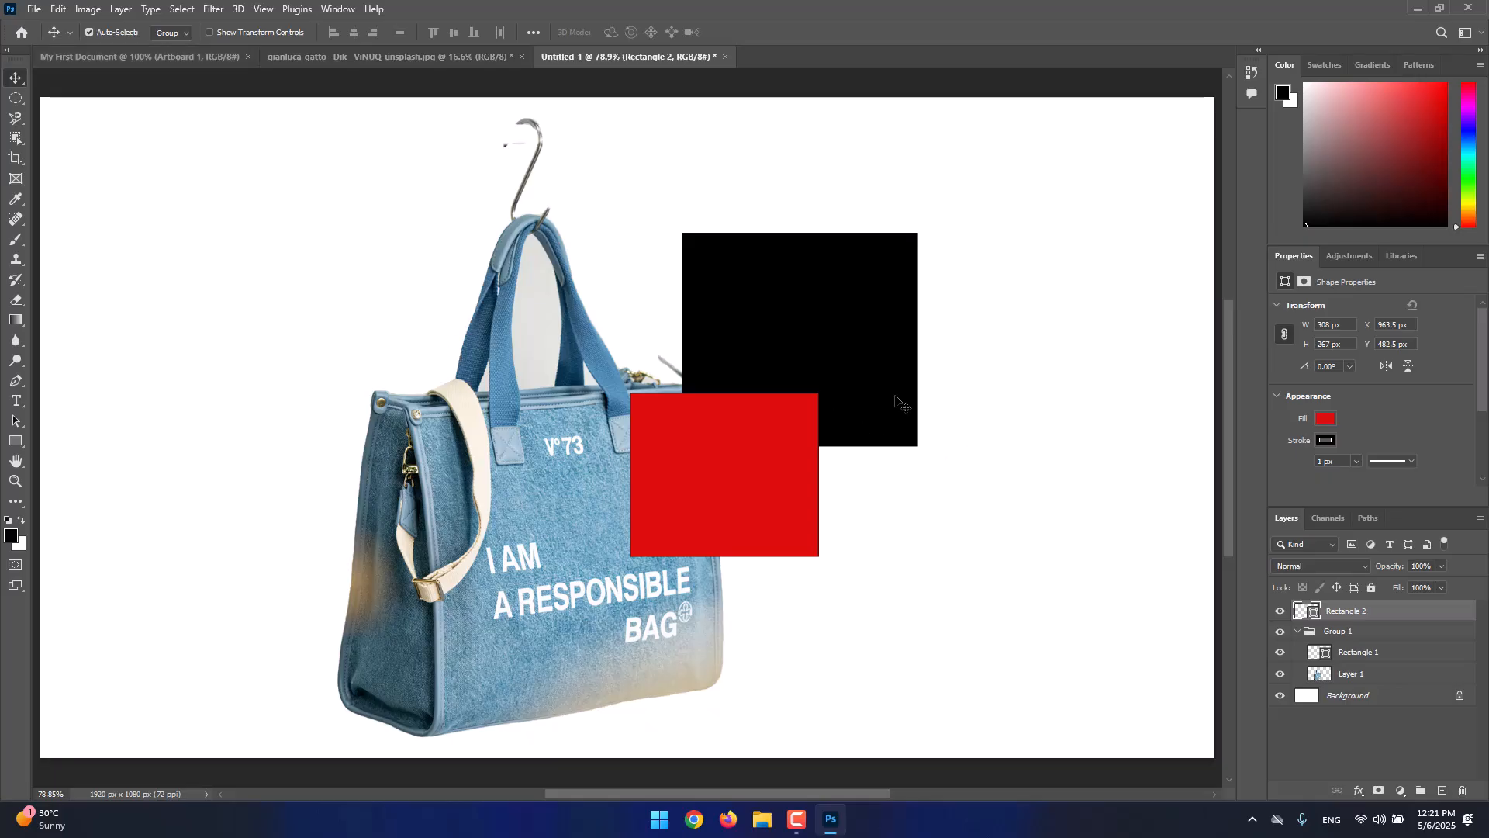
# Undo the moves and the grouping of the bag with the black rectangle, leaving both rectangle layers selected
pyautogui.click(1386, 657)
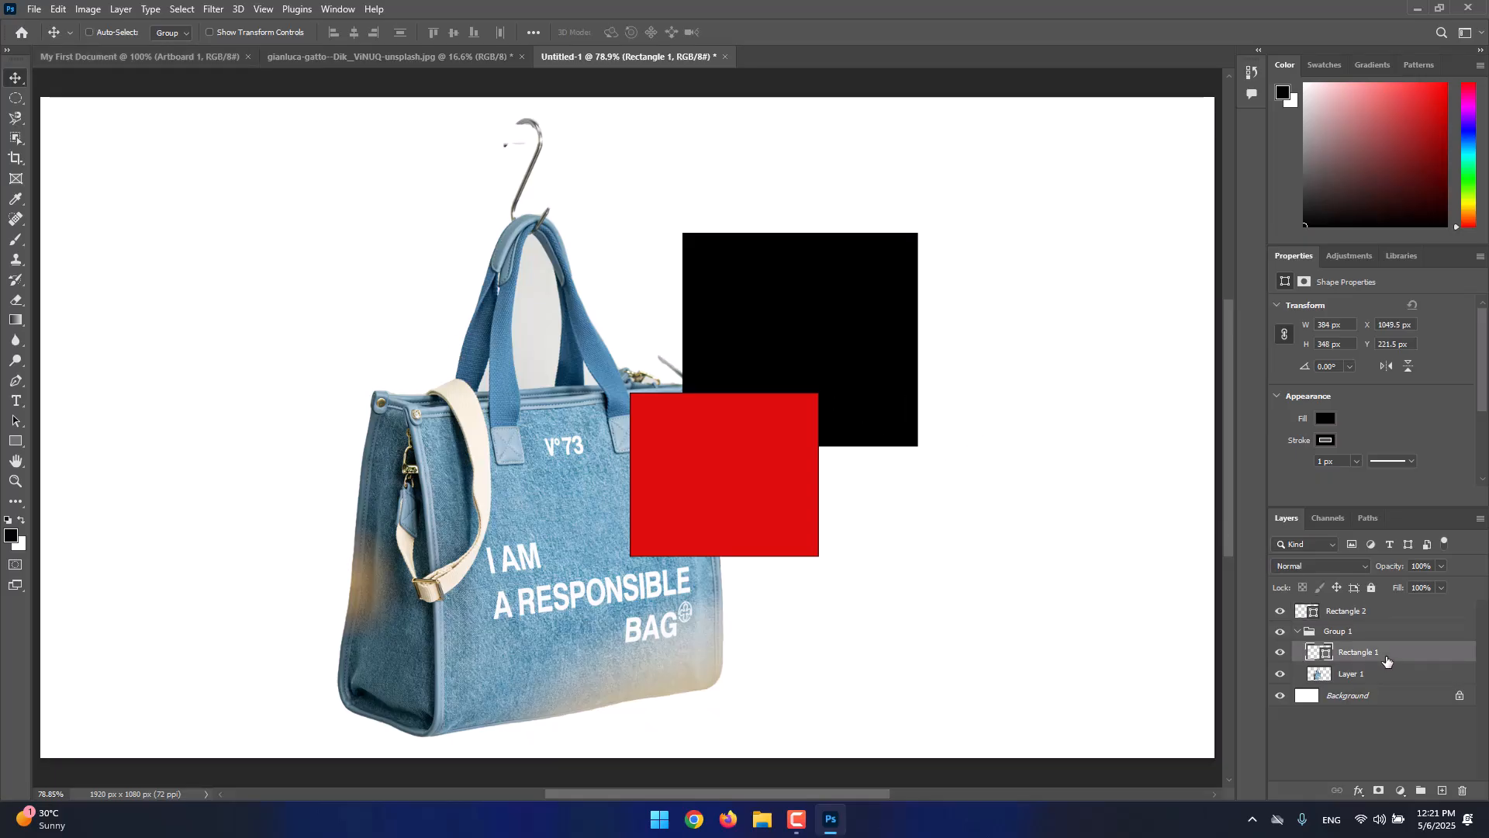
pyautogui.hotkey('ctrl', 'z')
pyautogui.hotkey('ctrl', 'z')
pyautogui.hotkey('ctrl', 'z')
pyautogui.hotkey('ctrl', 'z')
pyautogui.hotkey('ctrl', 'z')
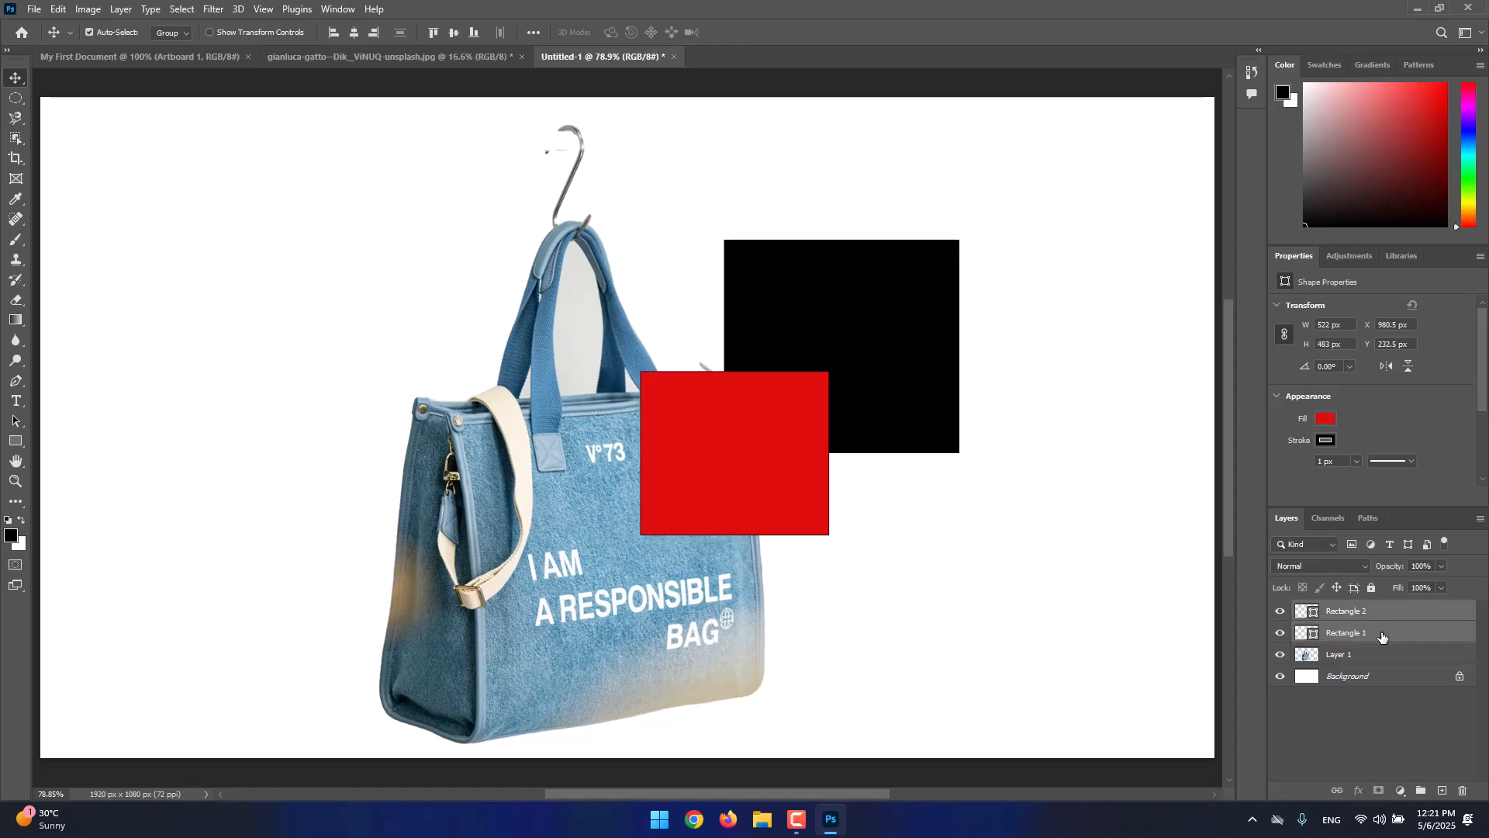
# Group the two rectangle layers with the default group settings and ungroup them, doing this twice
pyautogui.rightClick(1382, 634)
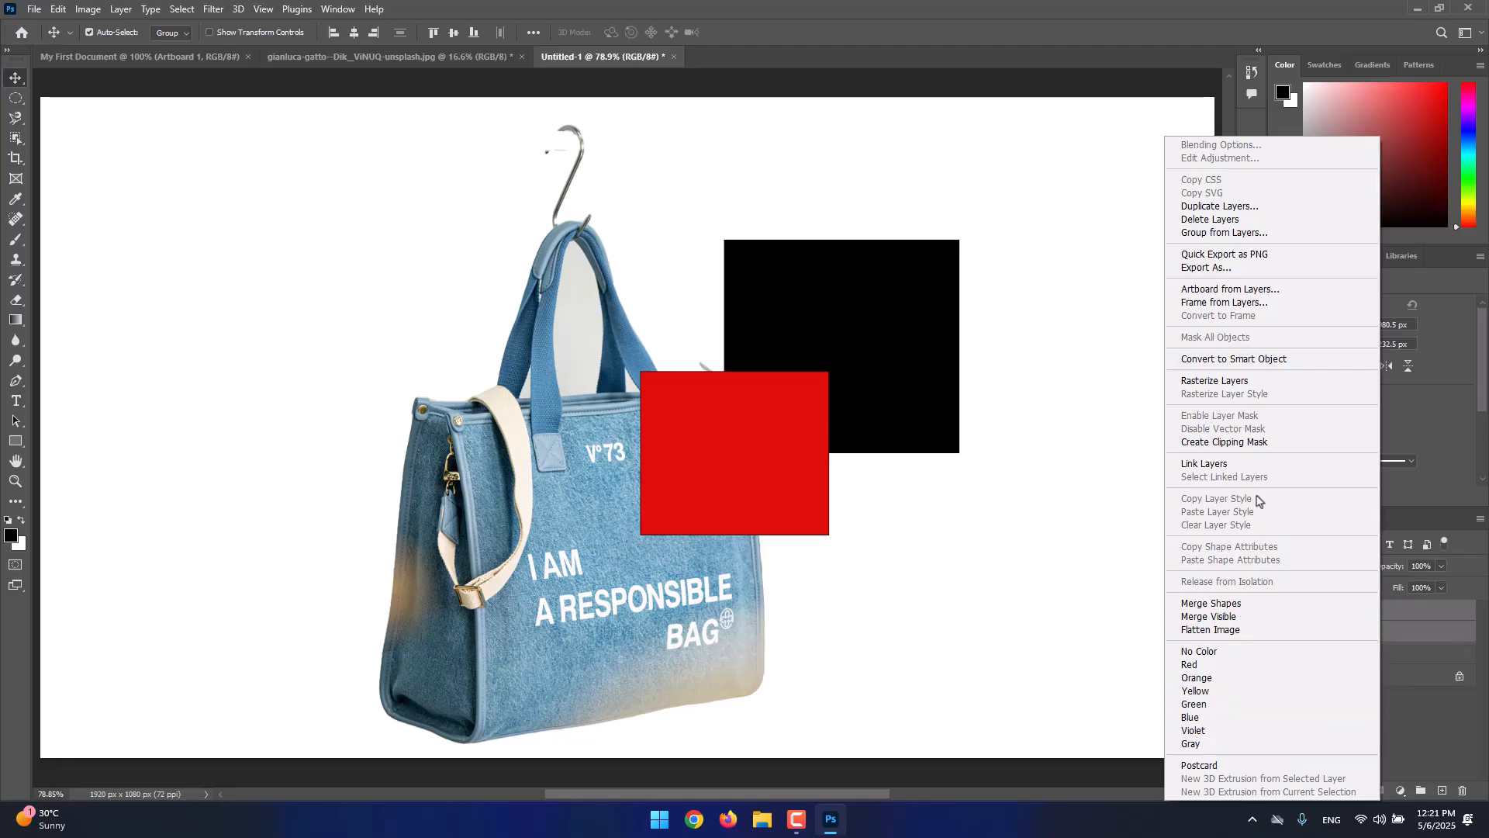
pyautogui.rightClick(1407, 617)
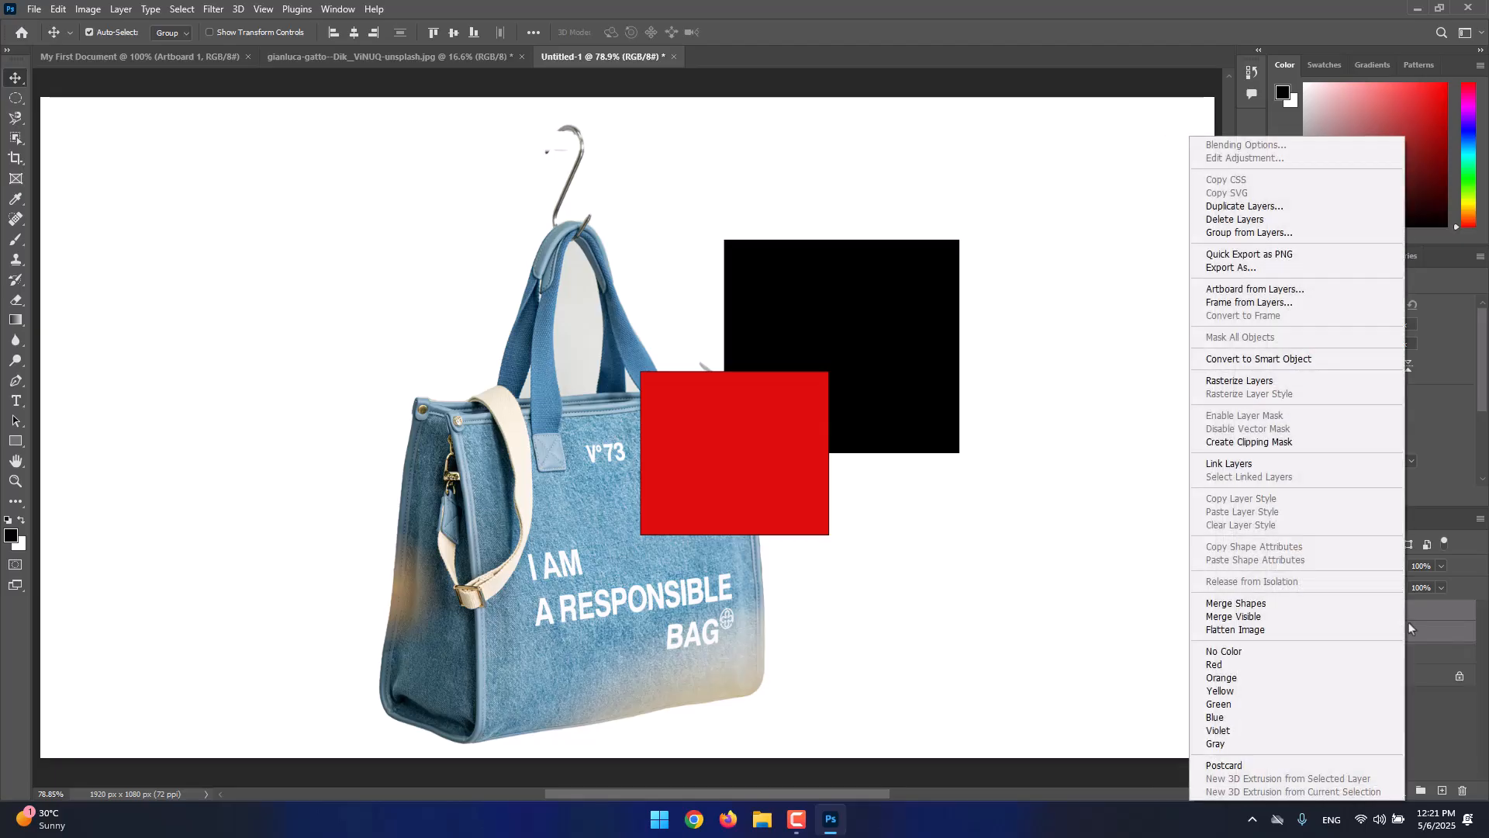
pyautogui.click(1252, 233)
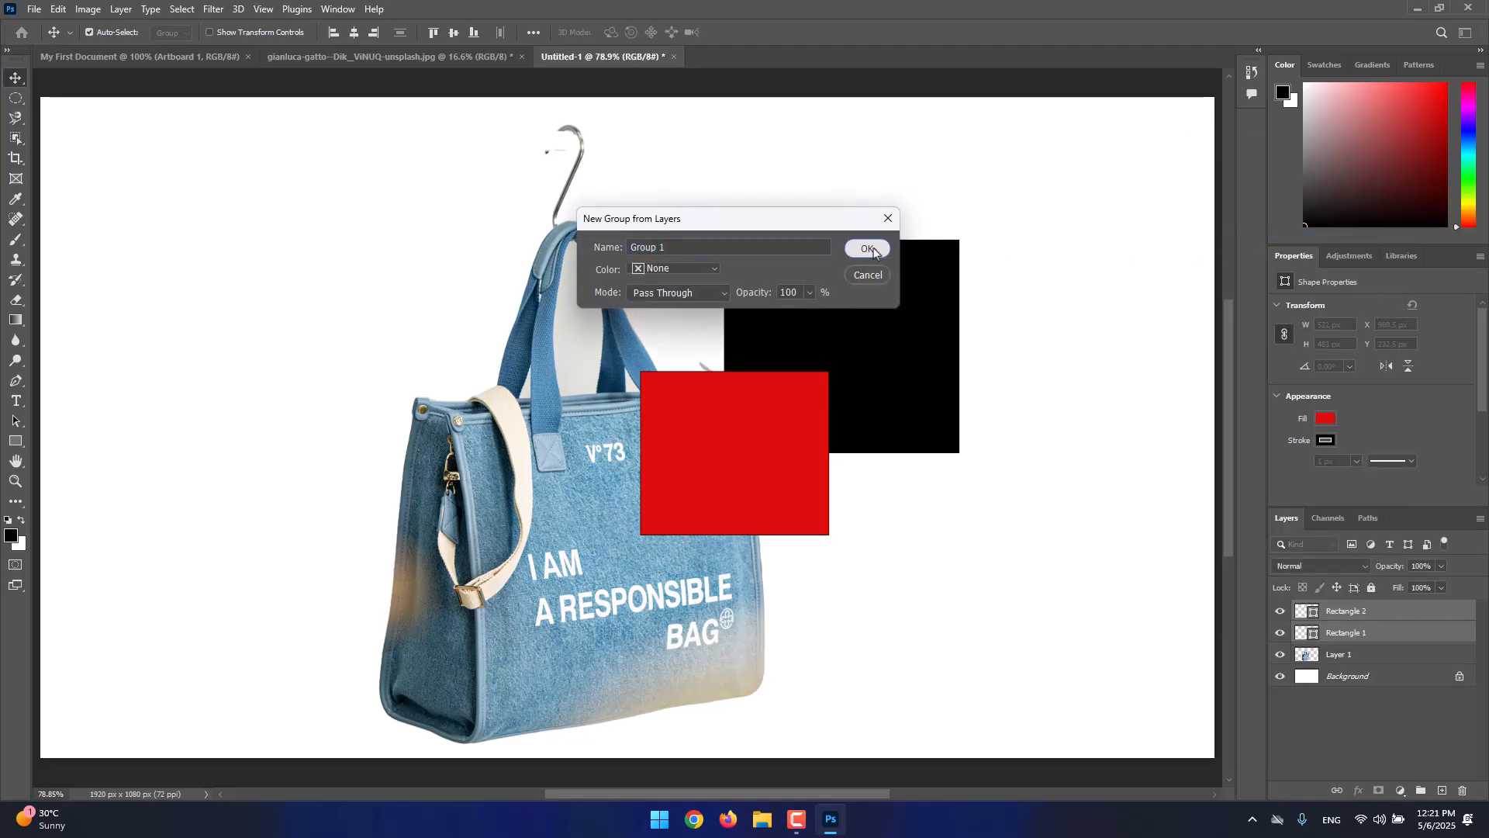
pyautogui.click(868, 249)
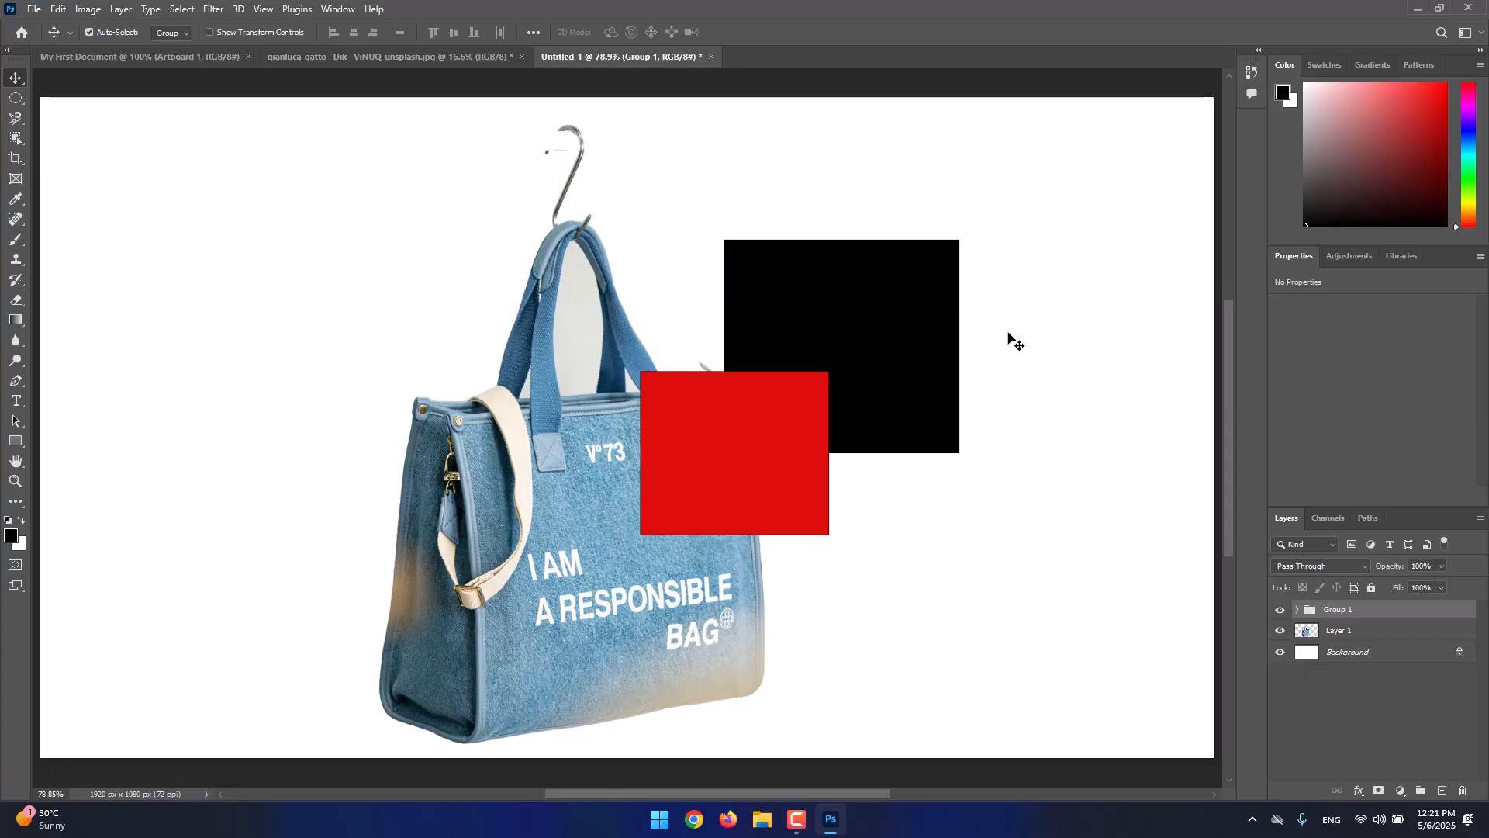
pyautogui.hotkey('ctrl', 'shift', 'g')
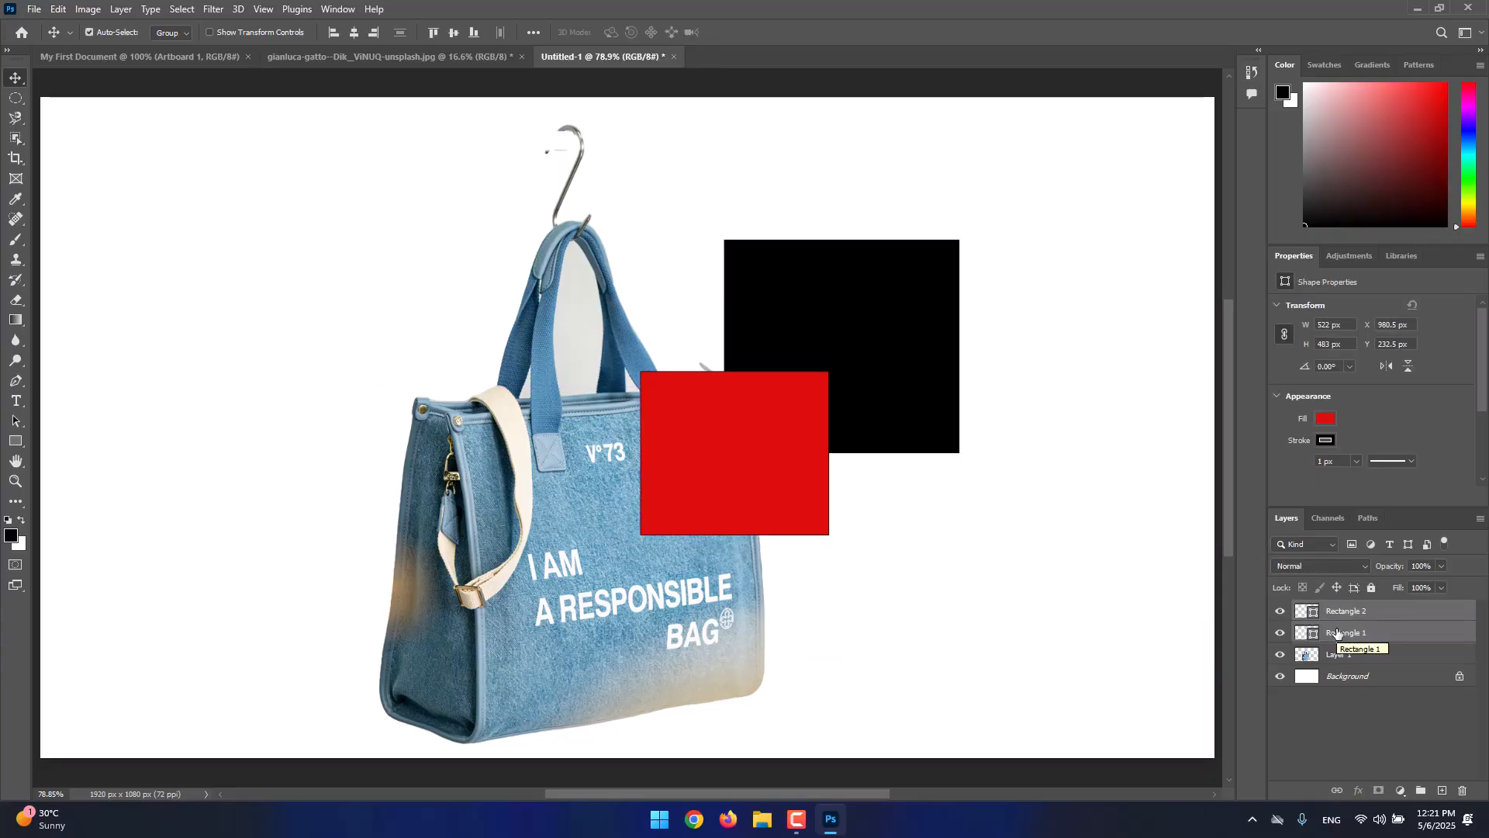
pyautogui.hotkey('ctrl', 'g')
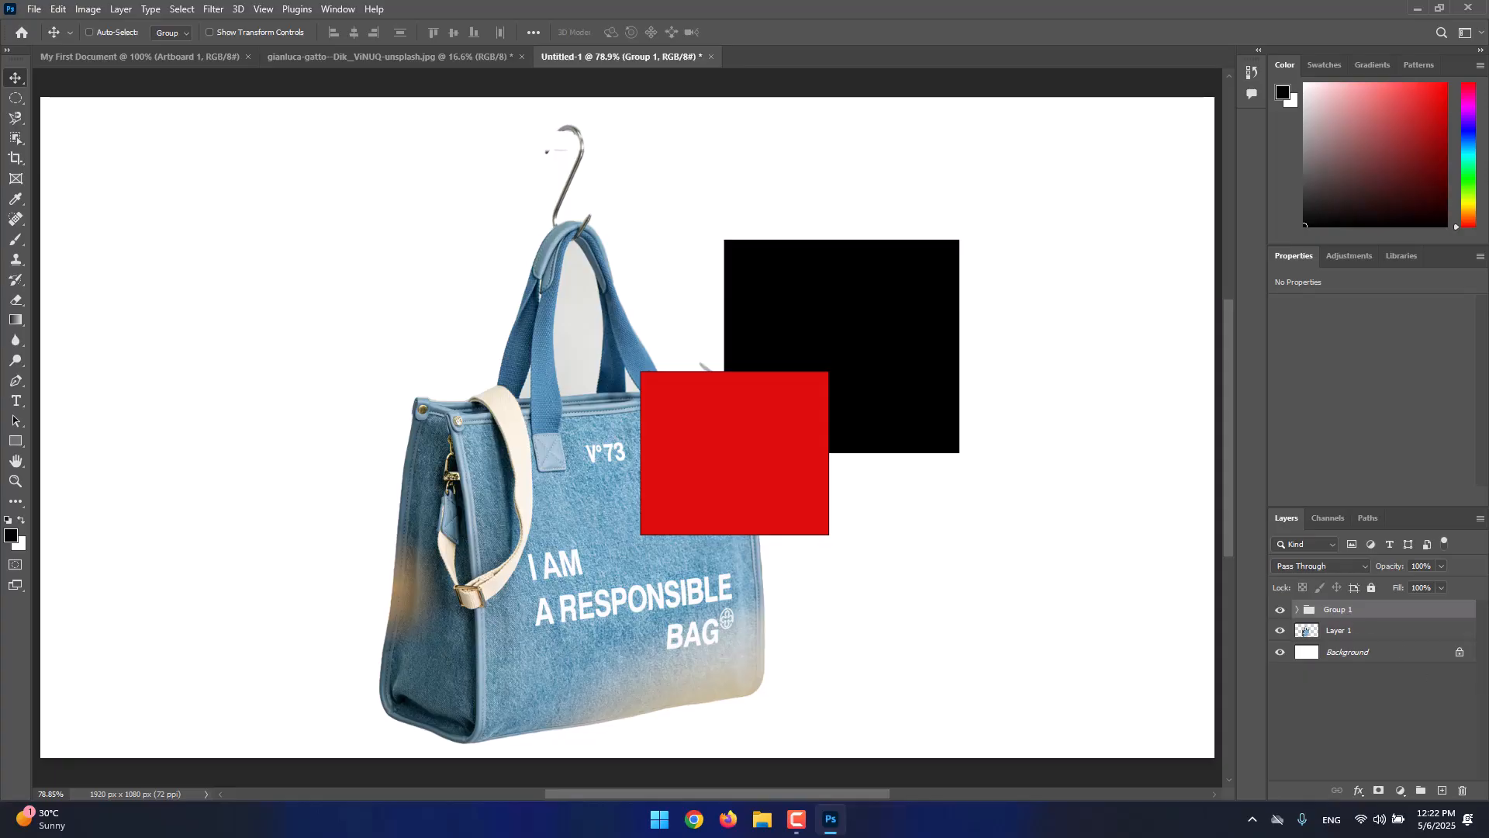
pyautogui.hotkey('ctrl', 'shift', 'g')
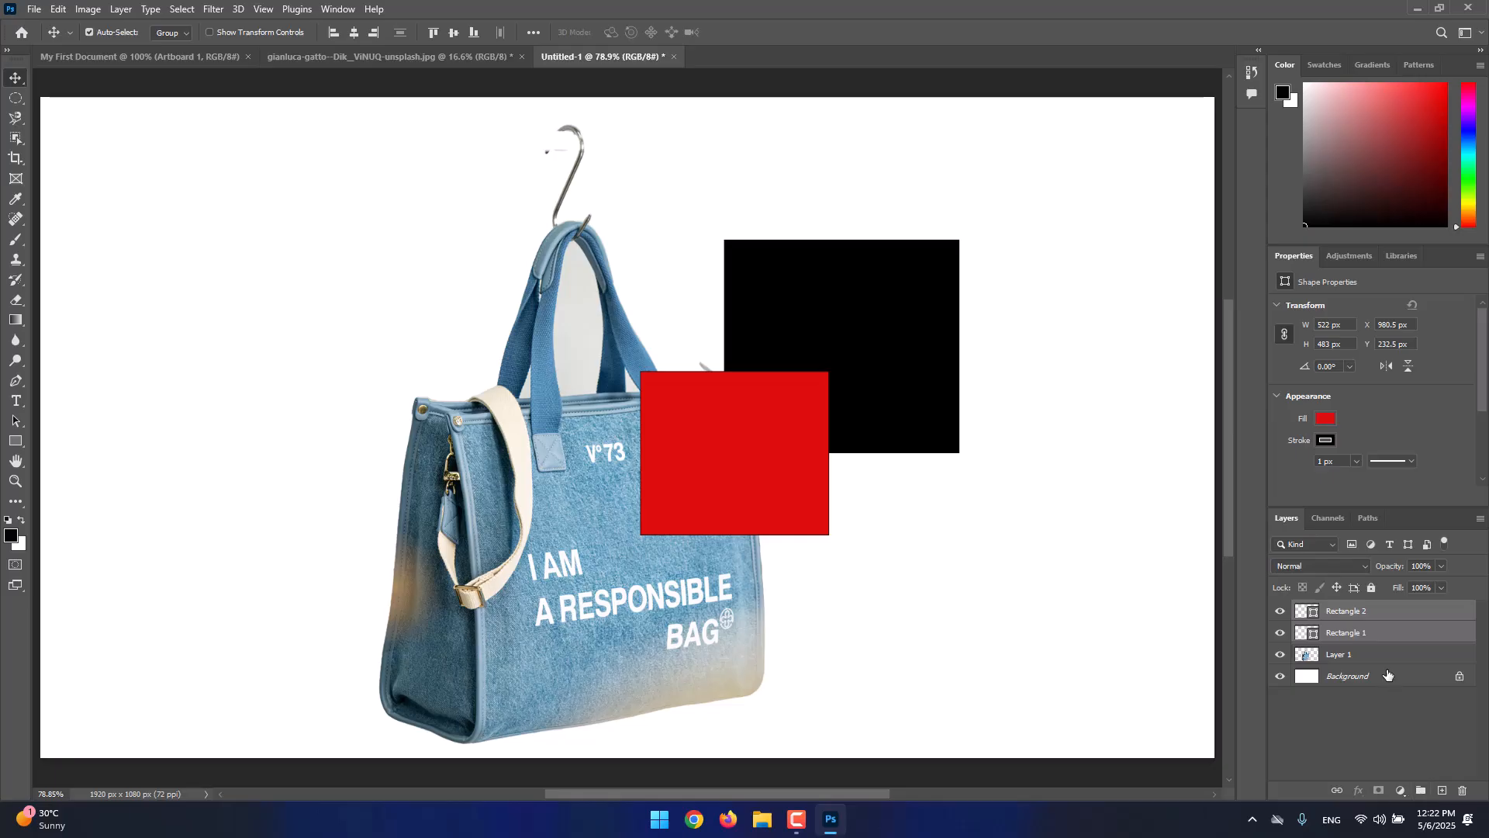
# Group the two rectangle layers as "My Group" with the colour label Red, and expand the group in the layer list
pyautogui.rightClick(1401, 631)
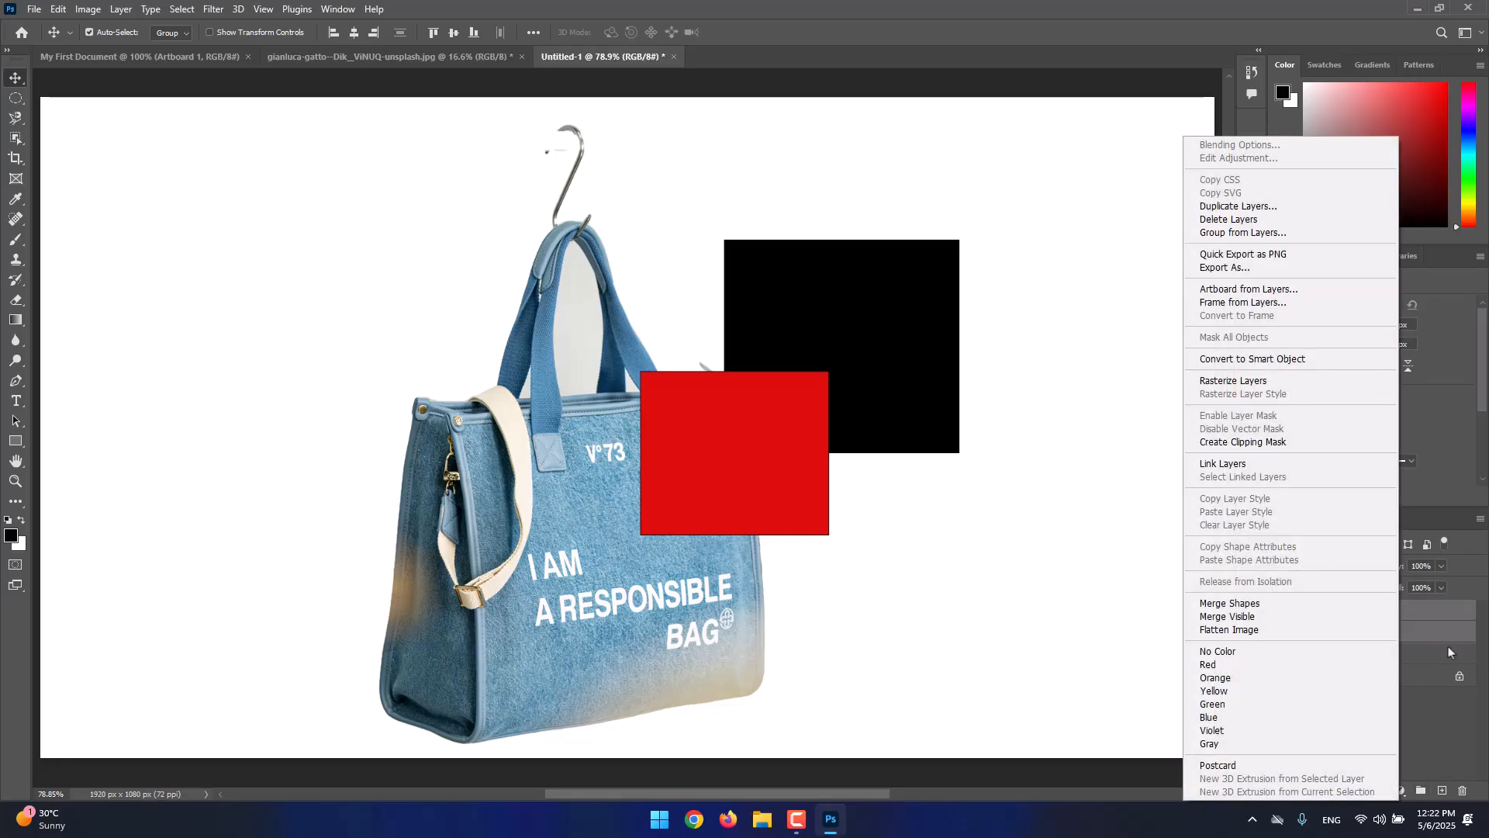
pyautogui.click(1306, 232)
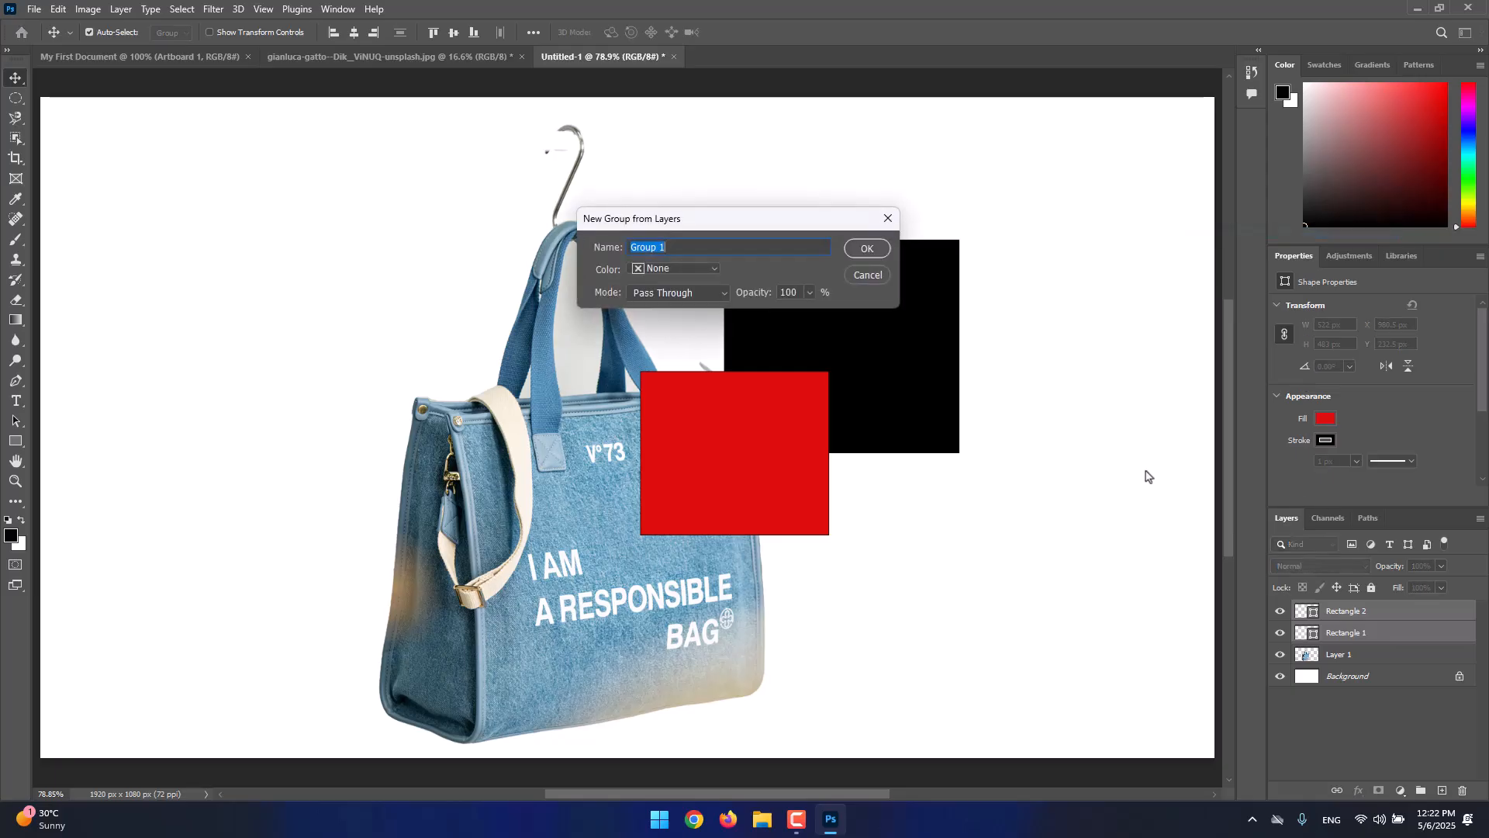
pyautogui.click(712, 270)
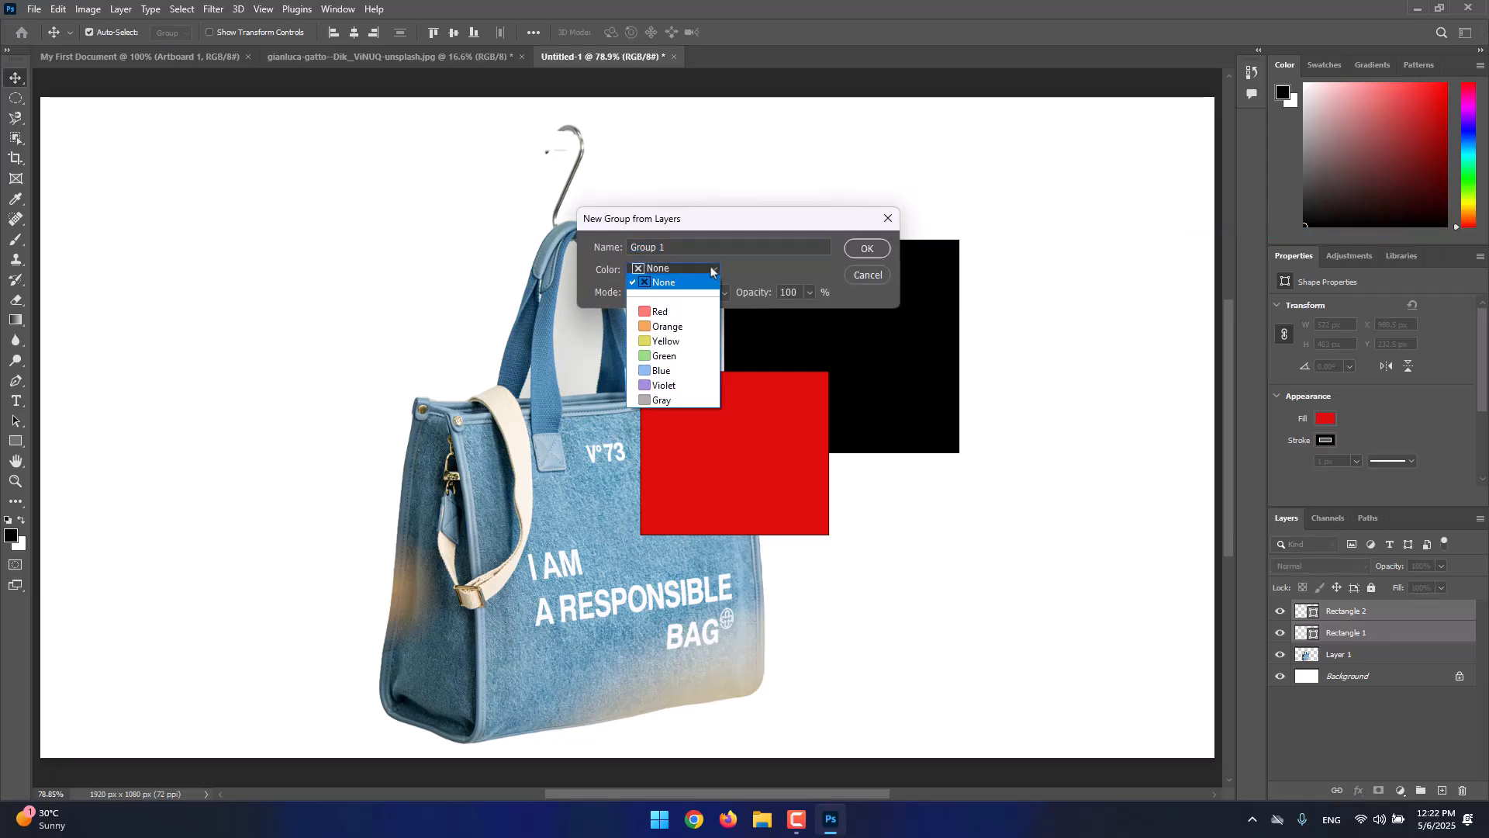
pyautogui.click(656, 312)
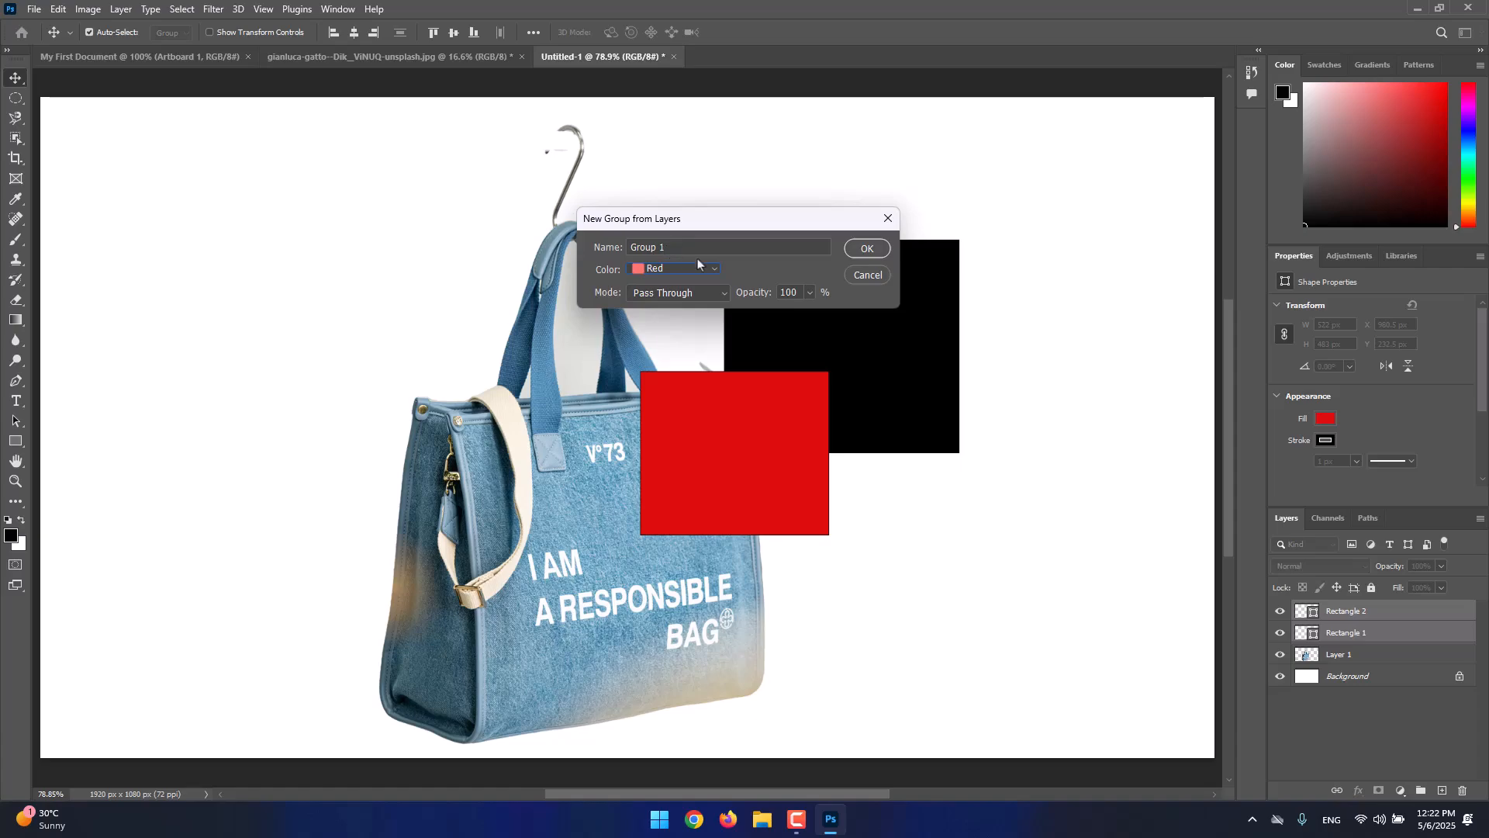
pyautogui.click(651, 270)
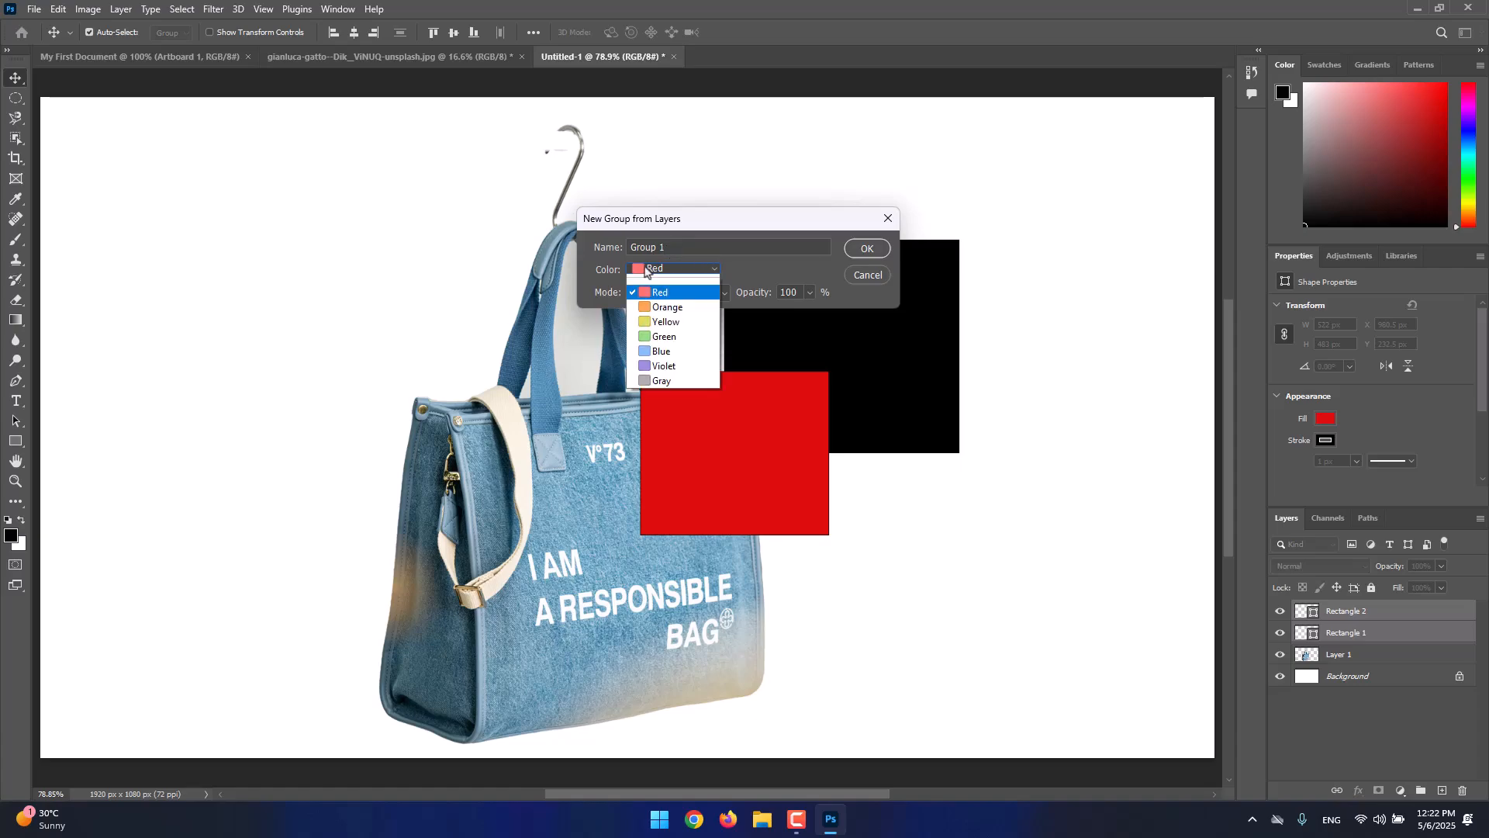
pyautogui.click(676, 251)
pyautogui.moveTo(676, 251); pyautogui.dragTo(630, 246)
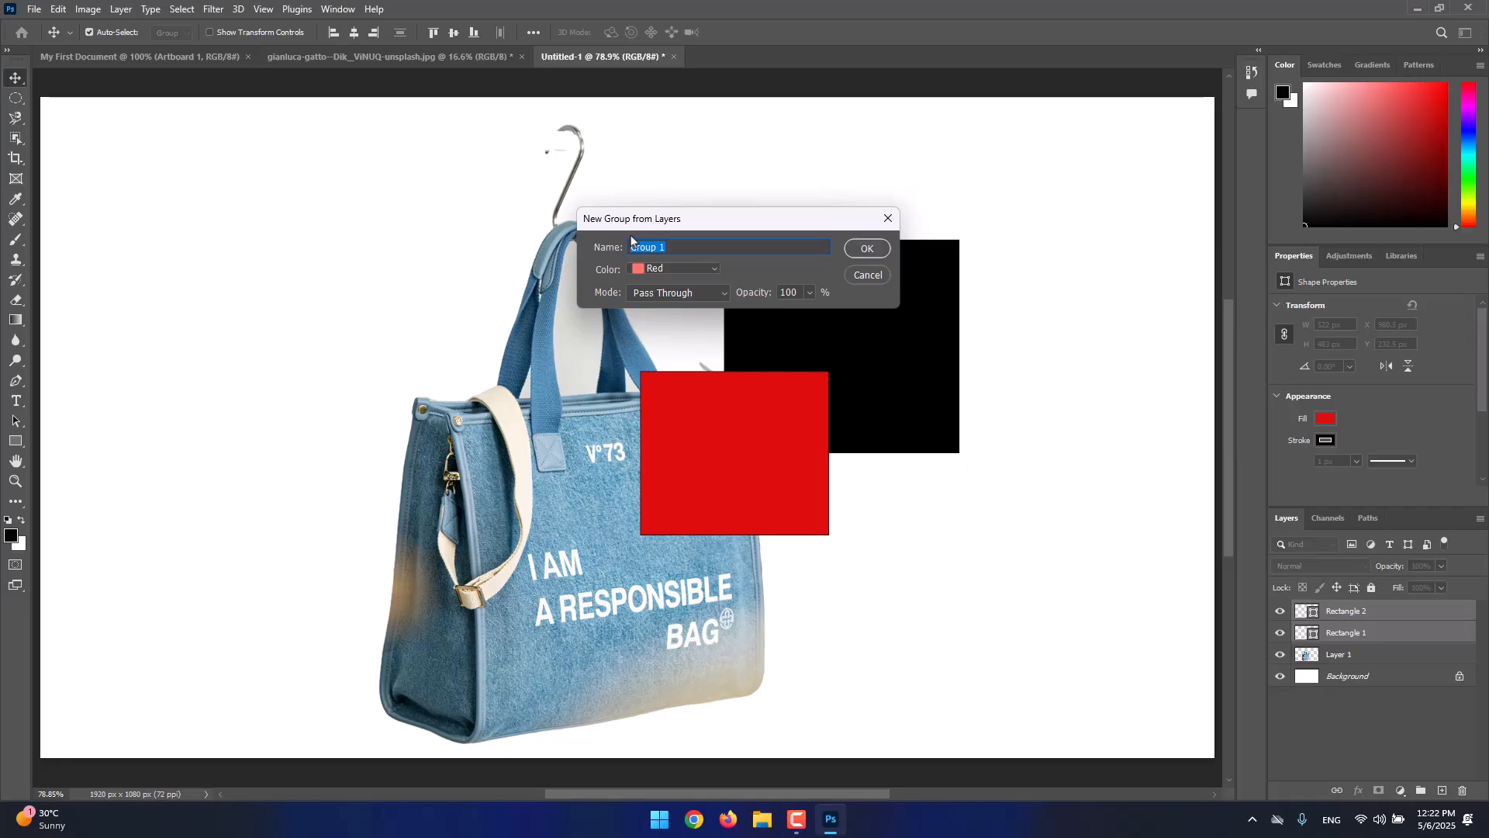
pyautogui.write('My Group')
pyautogui.click(866, 248)
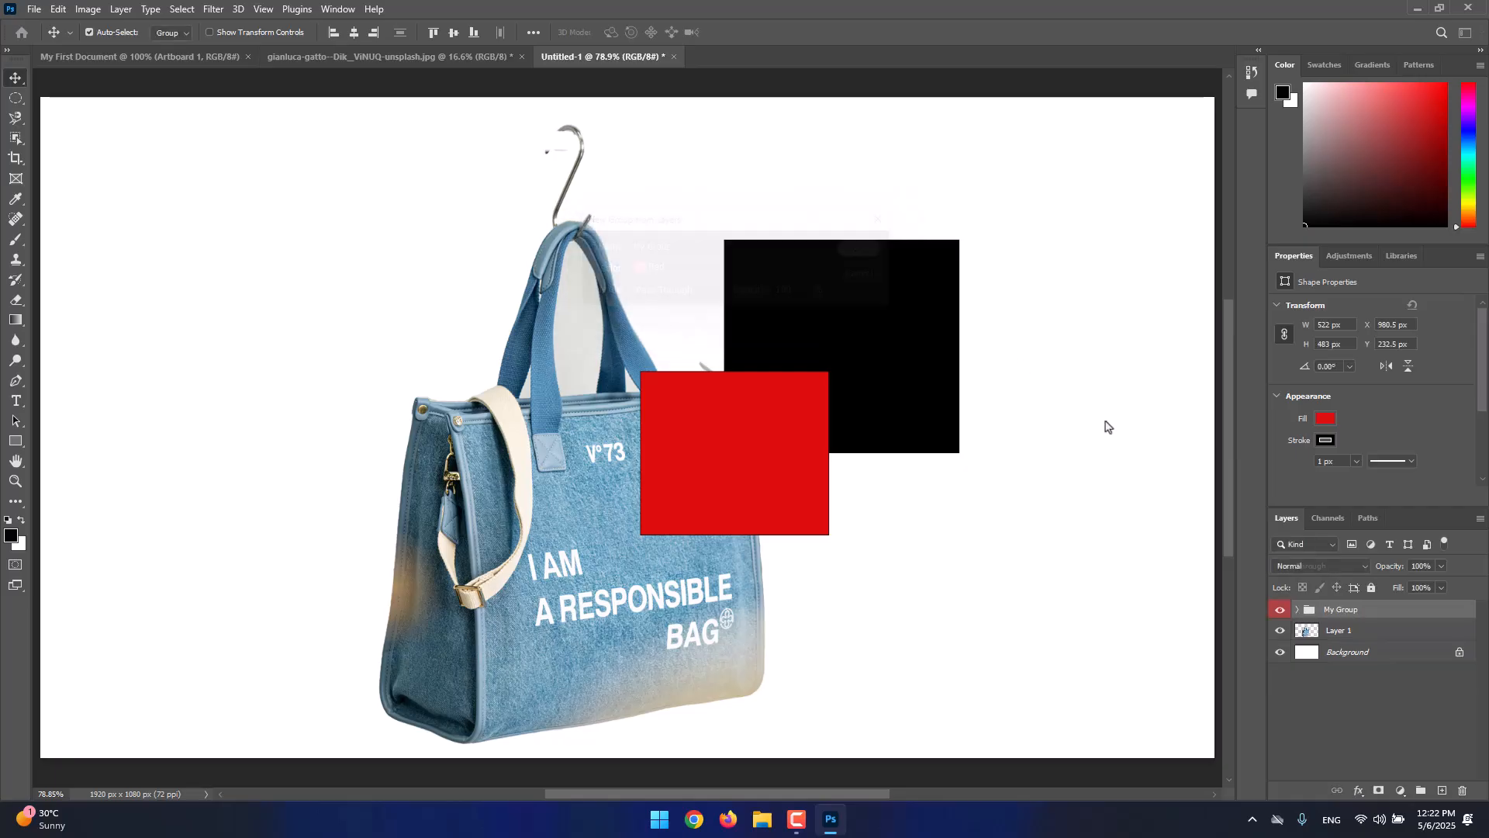
pyautogui.click(1297, 610)
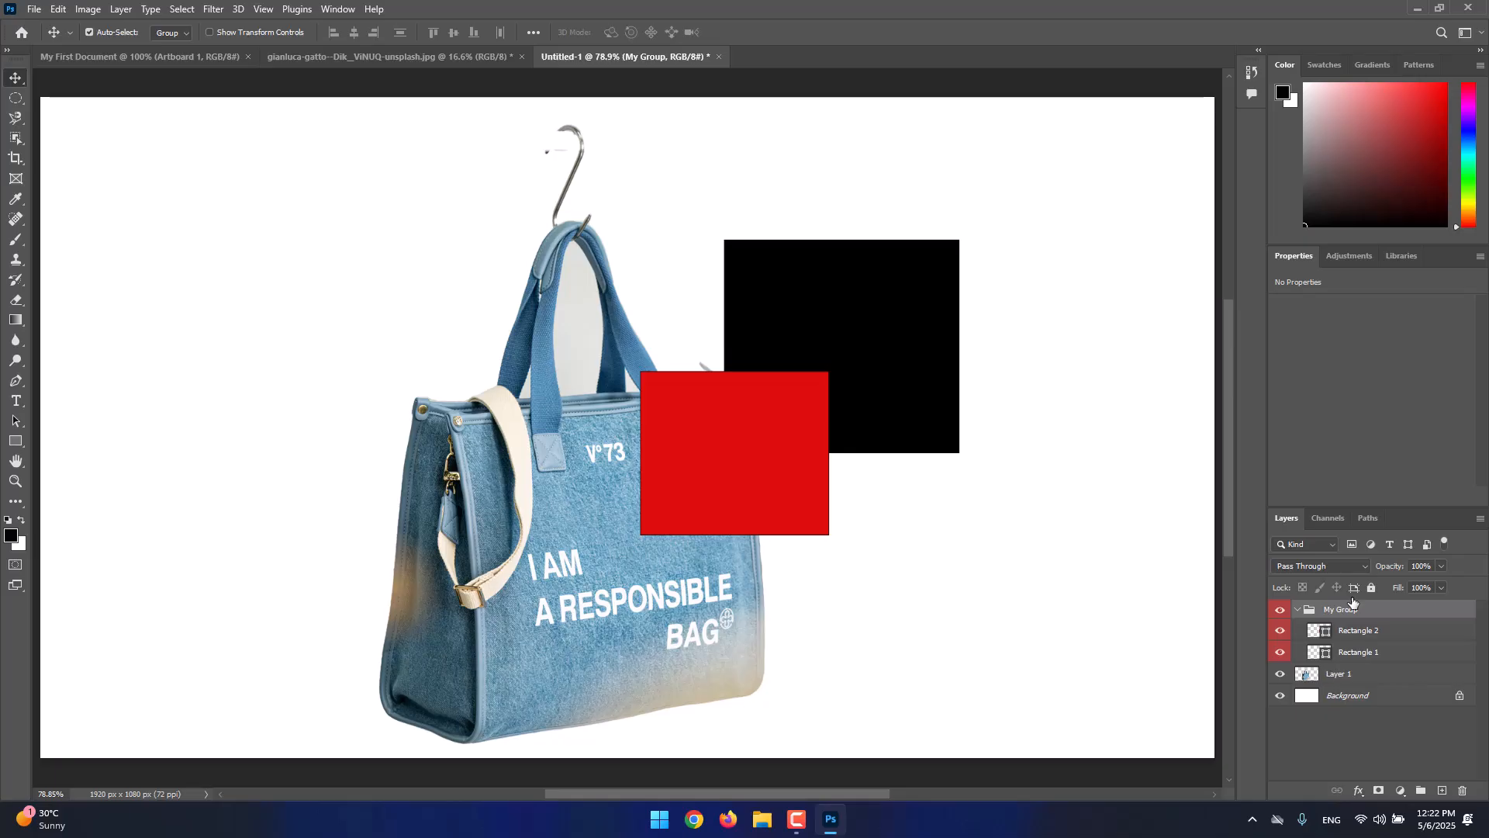
# Assign a green colour label to the bag layer and the red rectangle's layer, and a blue one to the black rectangle's layer
pyautogui.click(1348, 673)
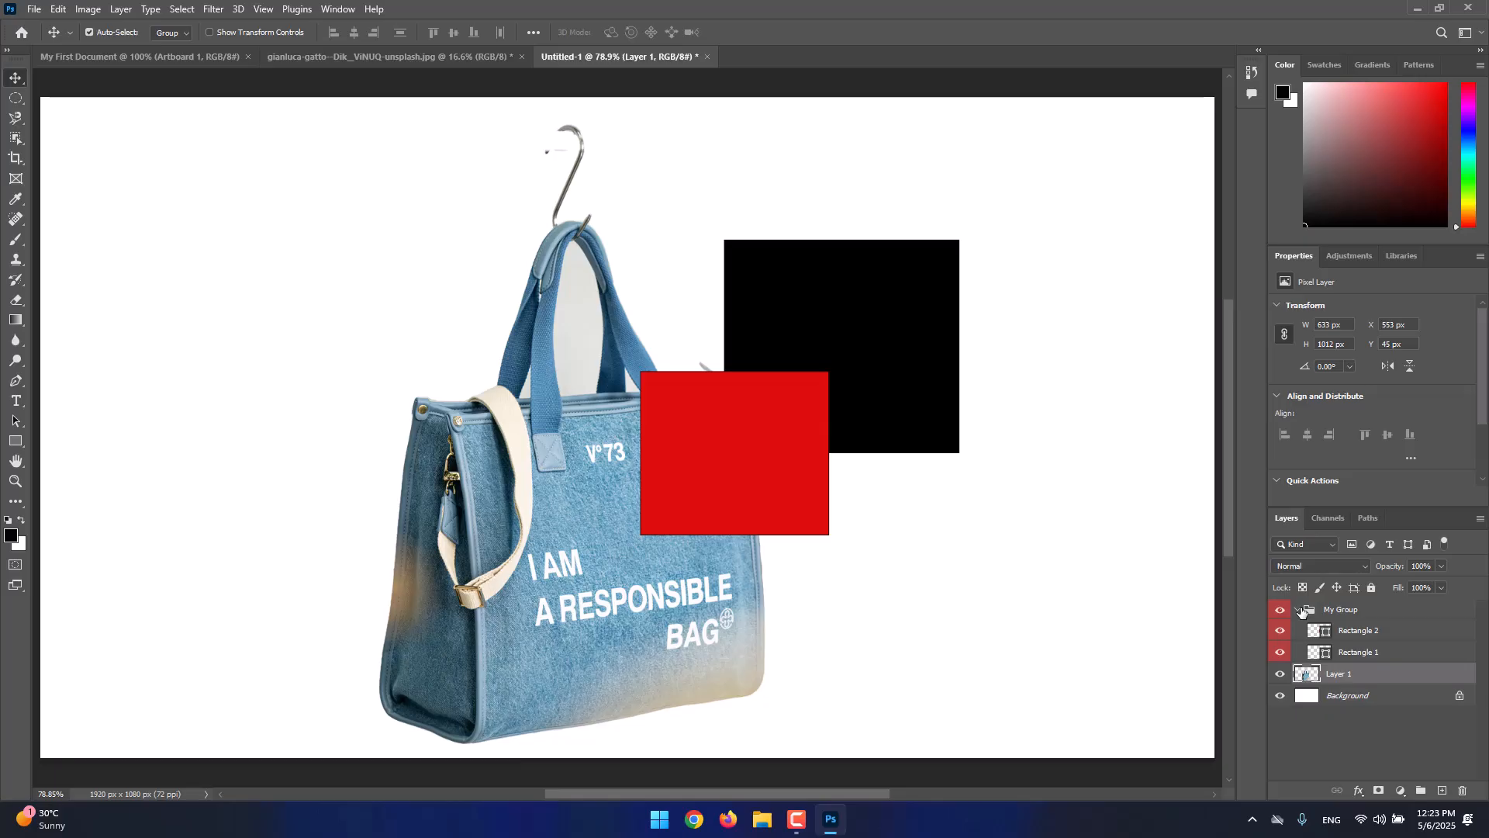
pyautogui.rightClick(1361, 672)
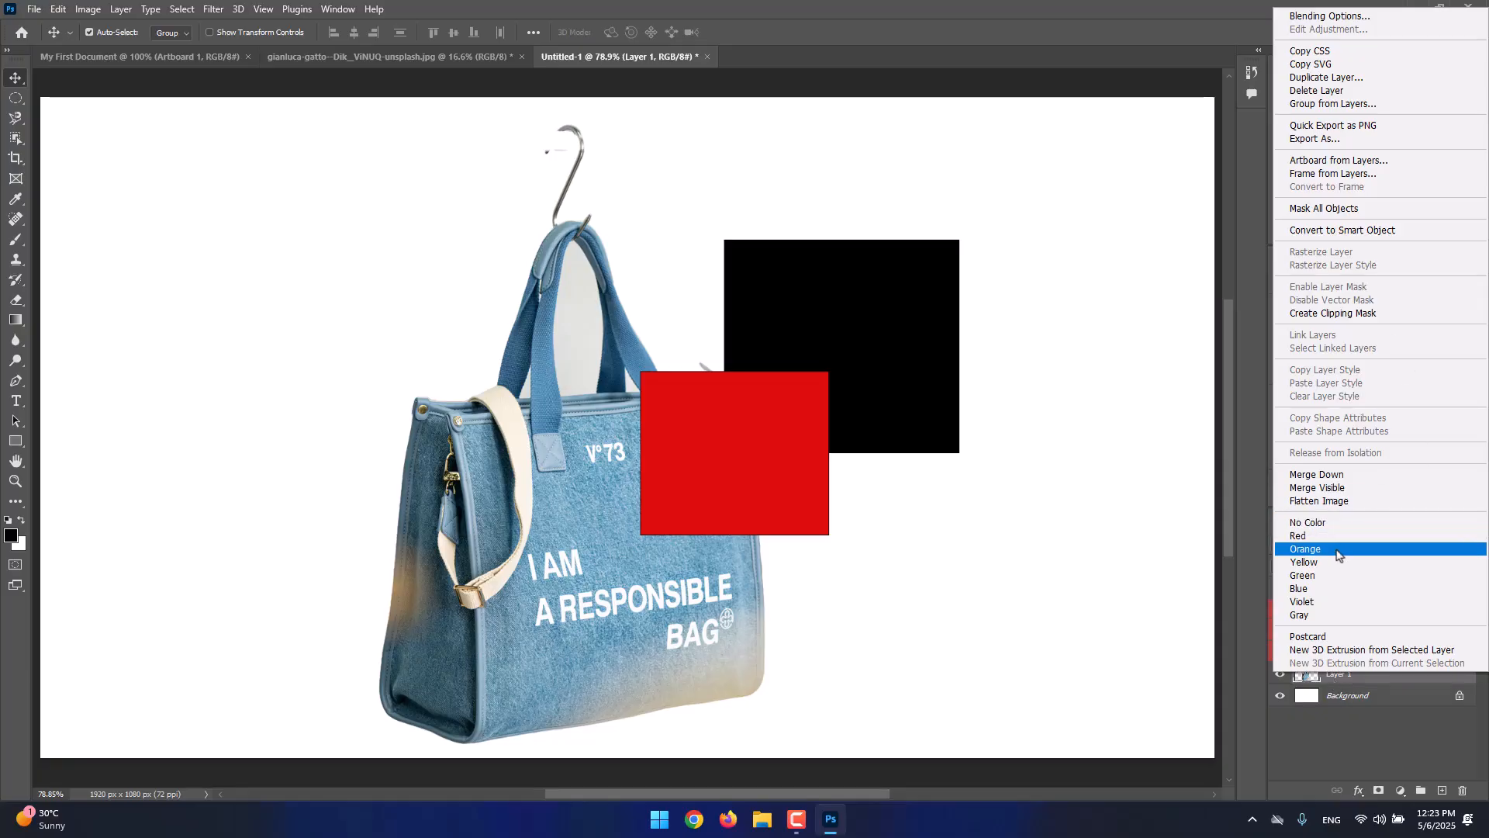
pyautogui.click(1340, 576)
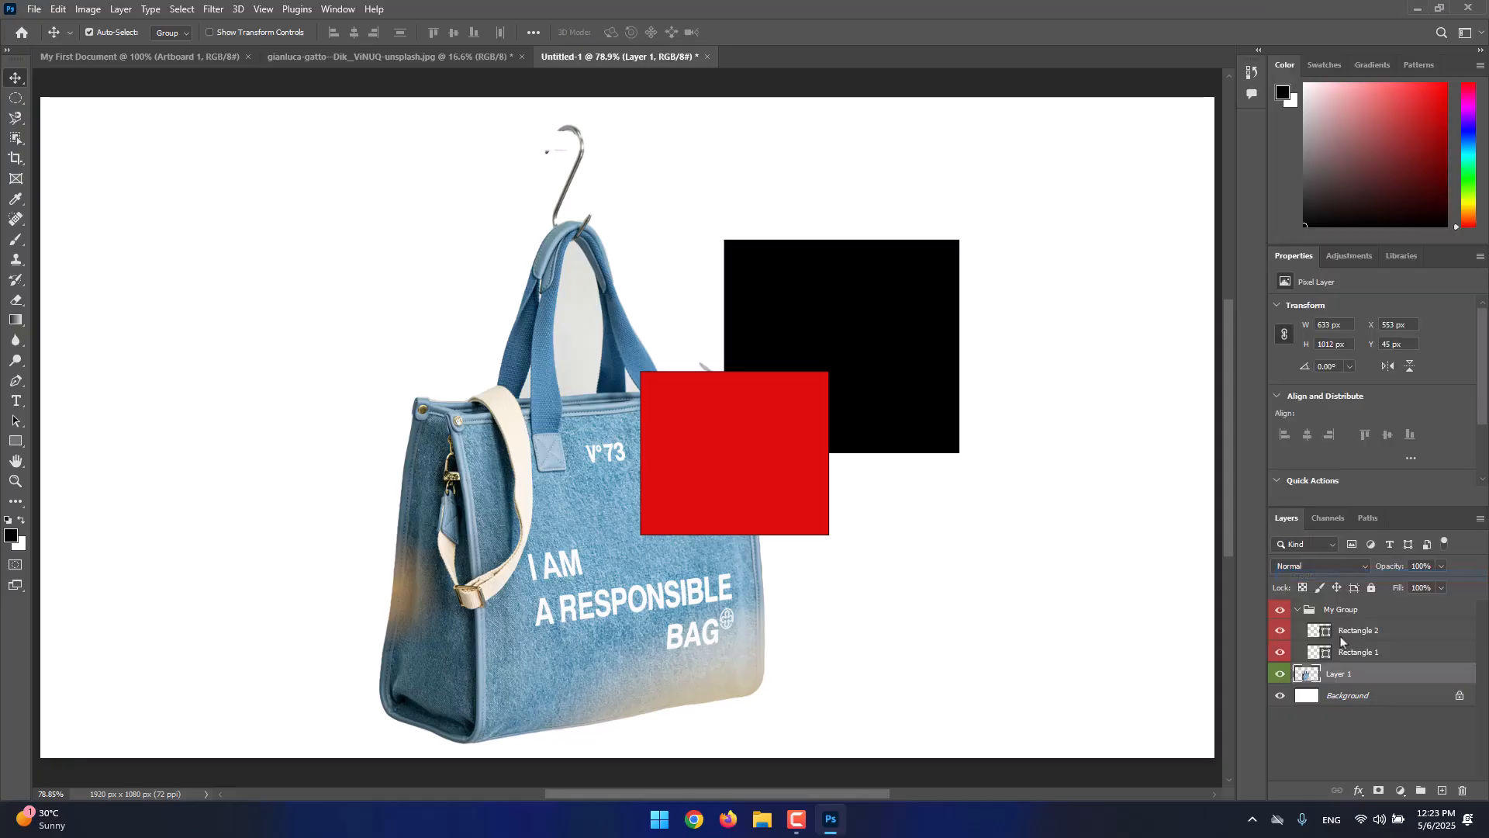
pyautogui.rightClick(1371, 636)
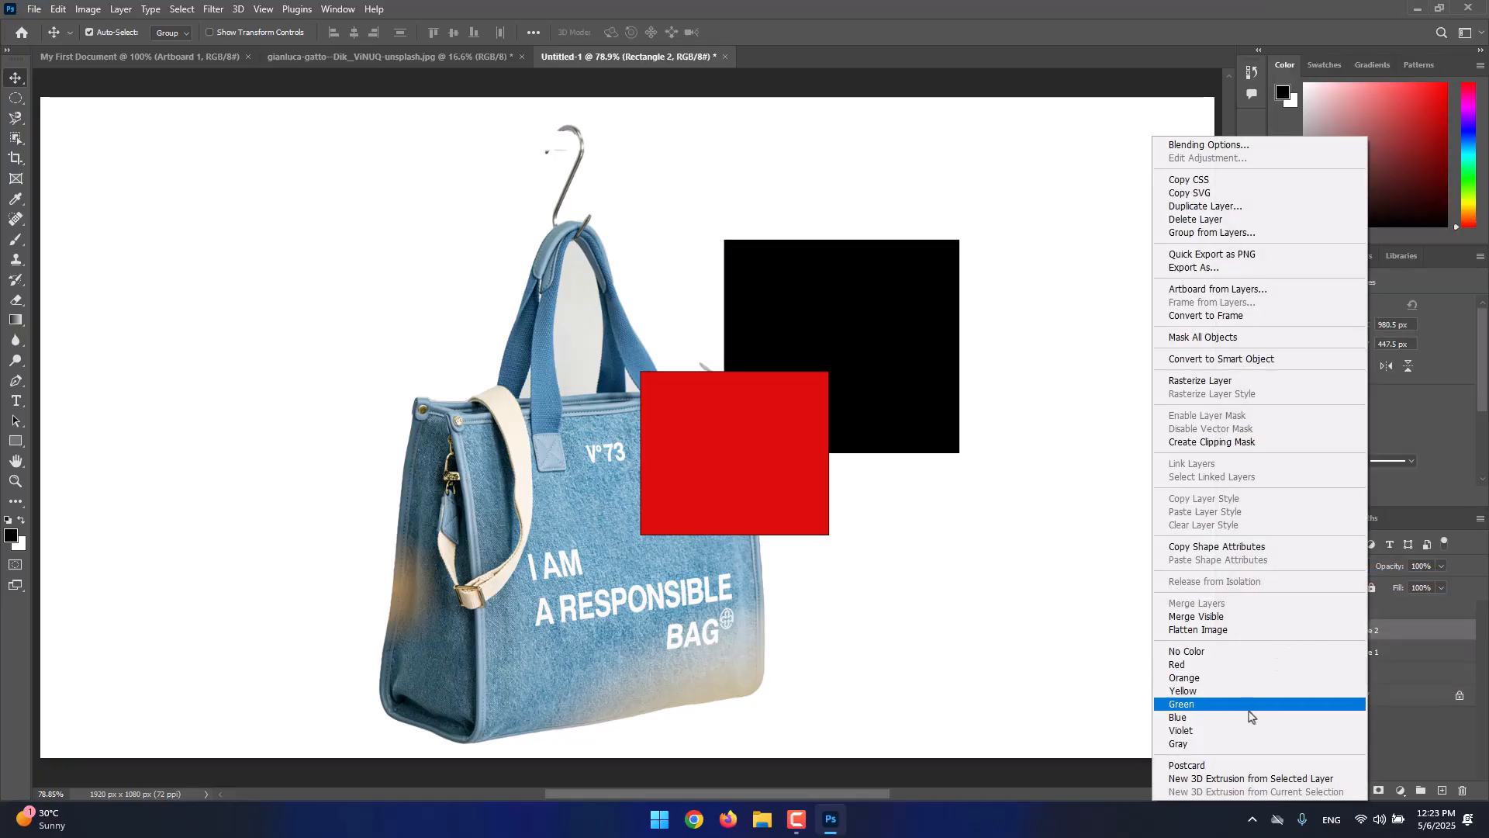
pyautogui.click(1250, 704)
pyautogui.rightClick(1356, 655)
pyautogui.click(1245, 715)
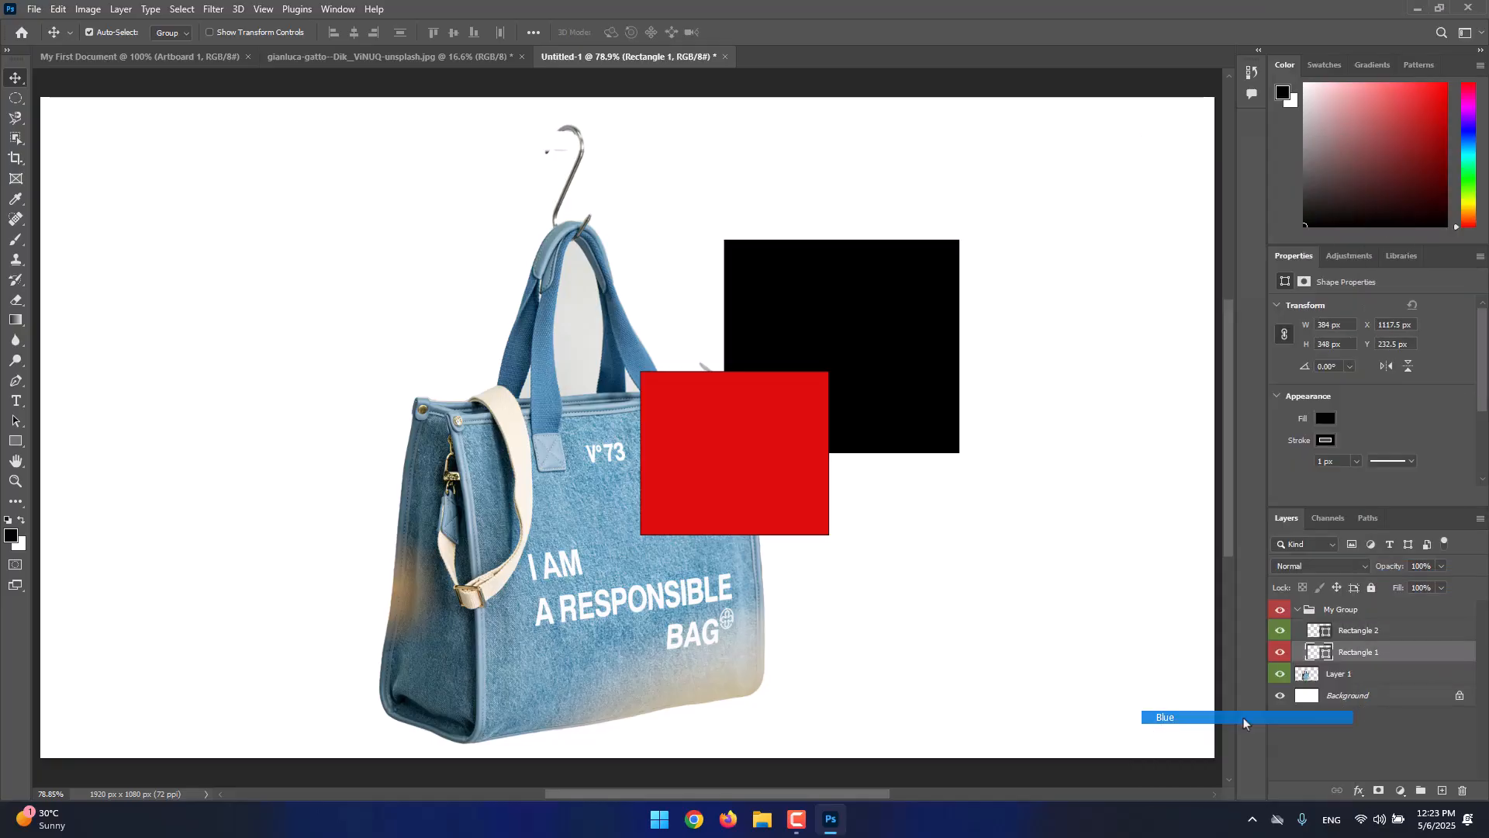
pyautogui.rightClick(1365, 660)
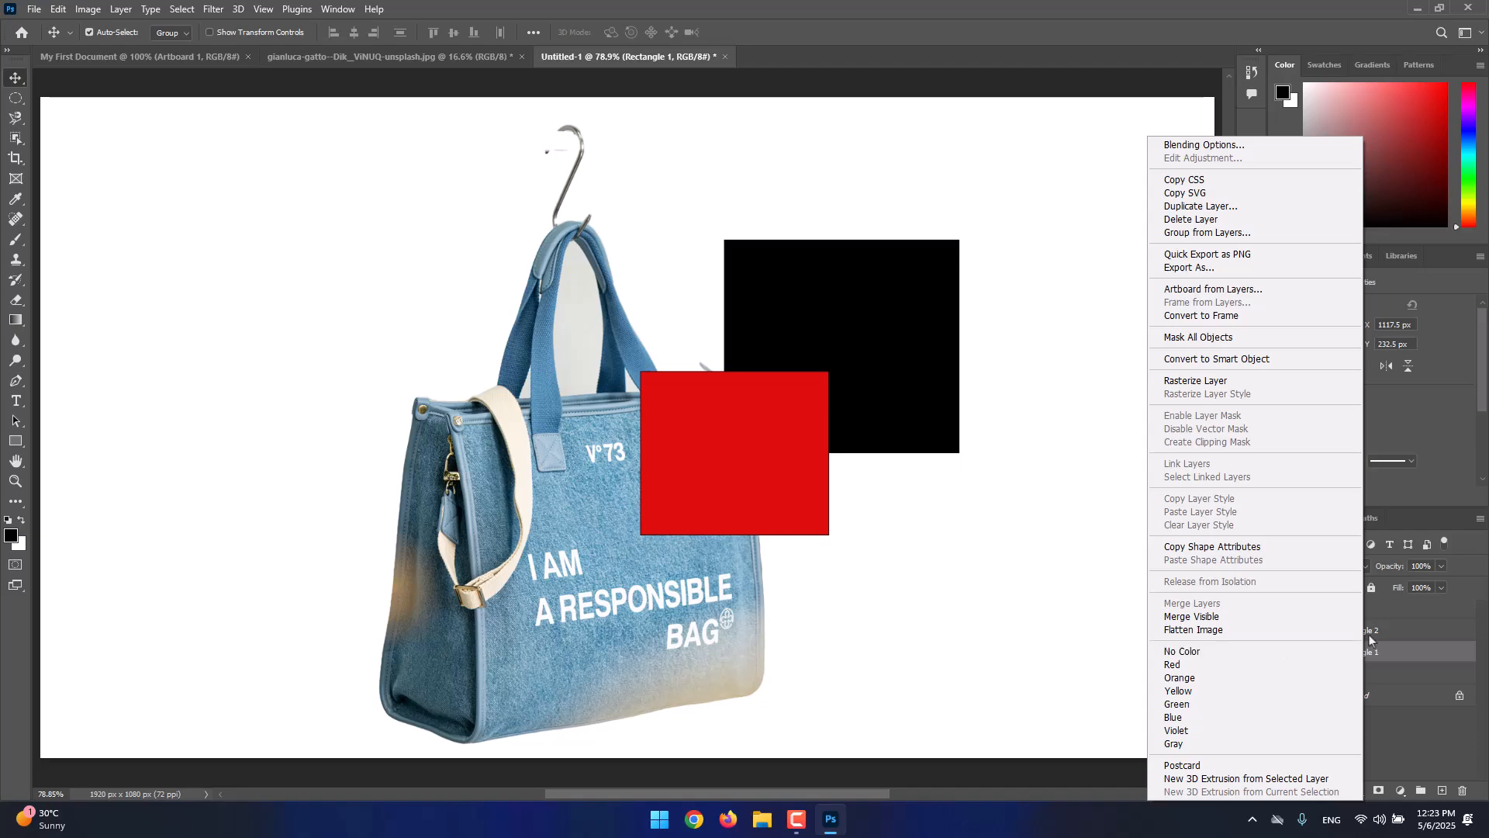
pyautogui.click(1437, 612)
# Select everything from My Group down to the bag layer and set their colour labels to No Color
pyautogui.click(1404, 611)
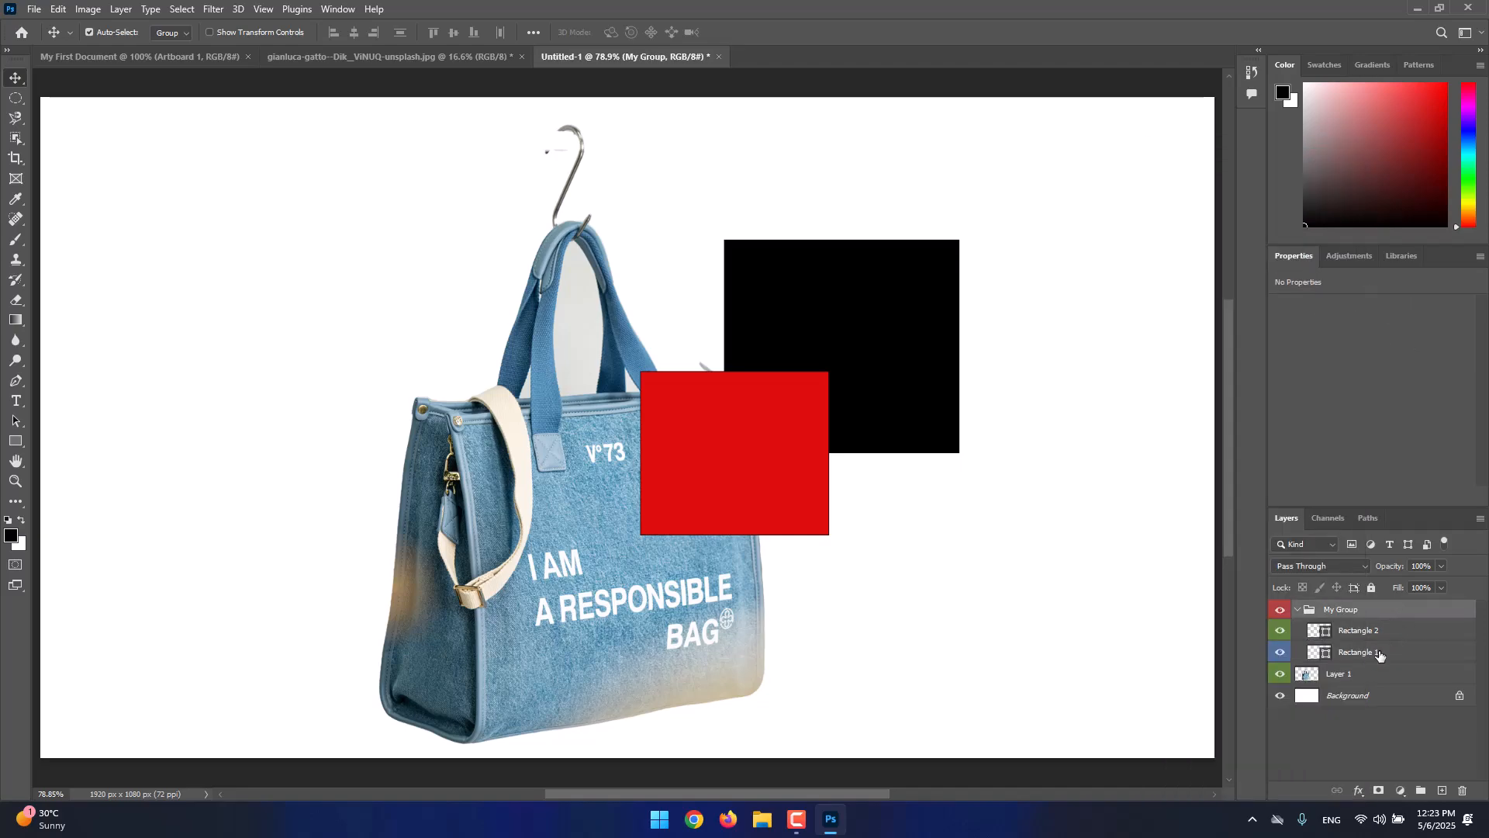
pyautogui.keyDown('shift'); pyautogui.click(1366, 678); pyautogui.keyUp('shift')
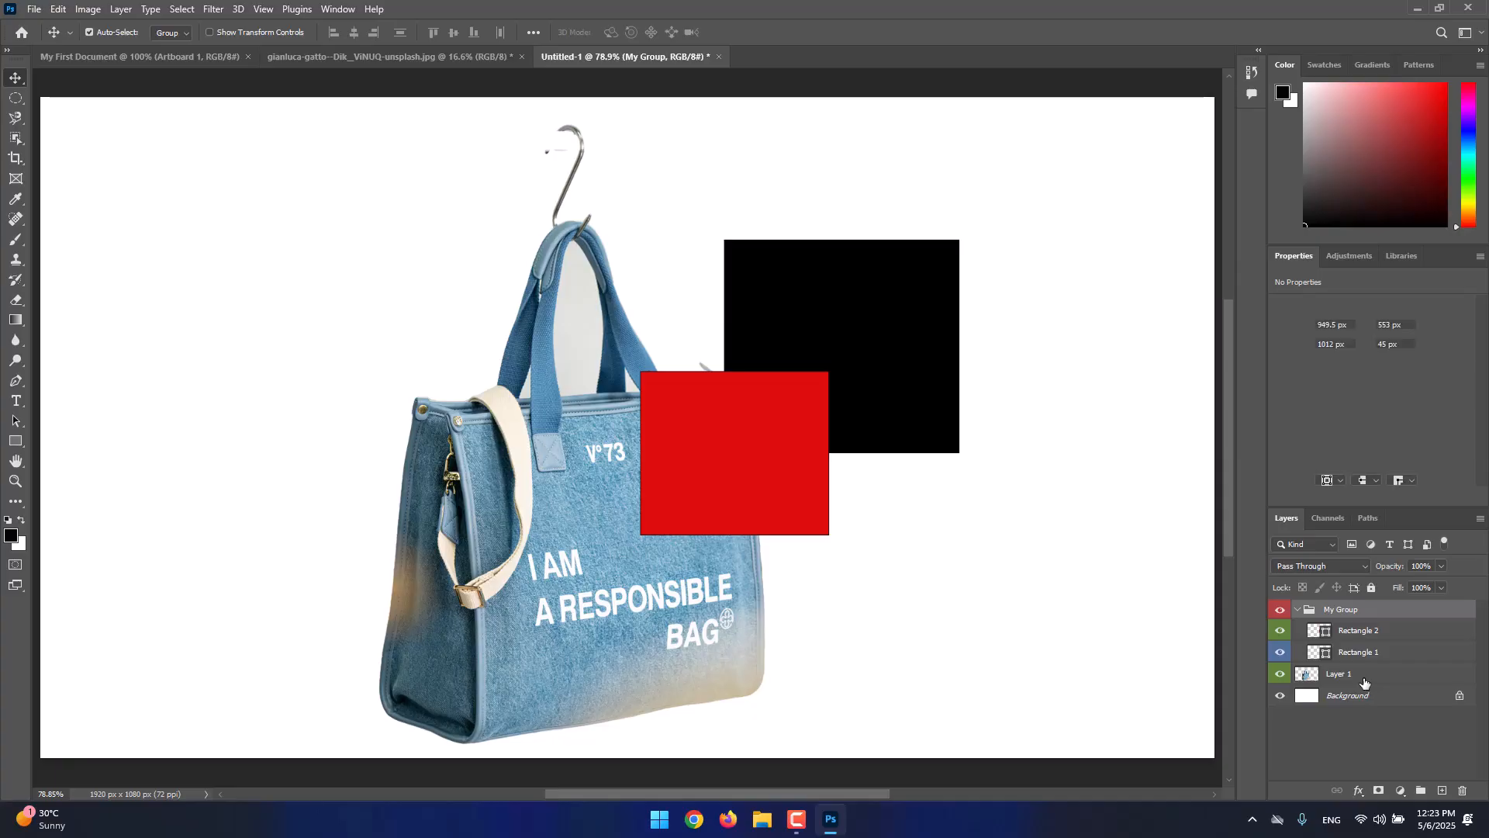
pyautogui.rightClick(1358, 680)
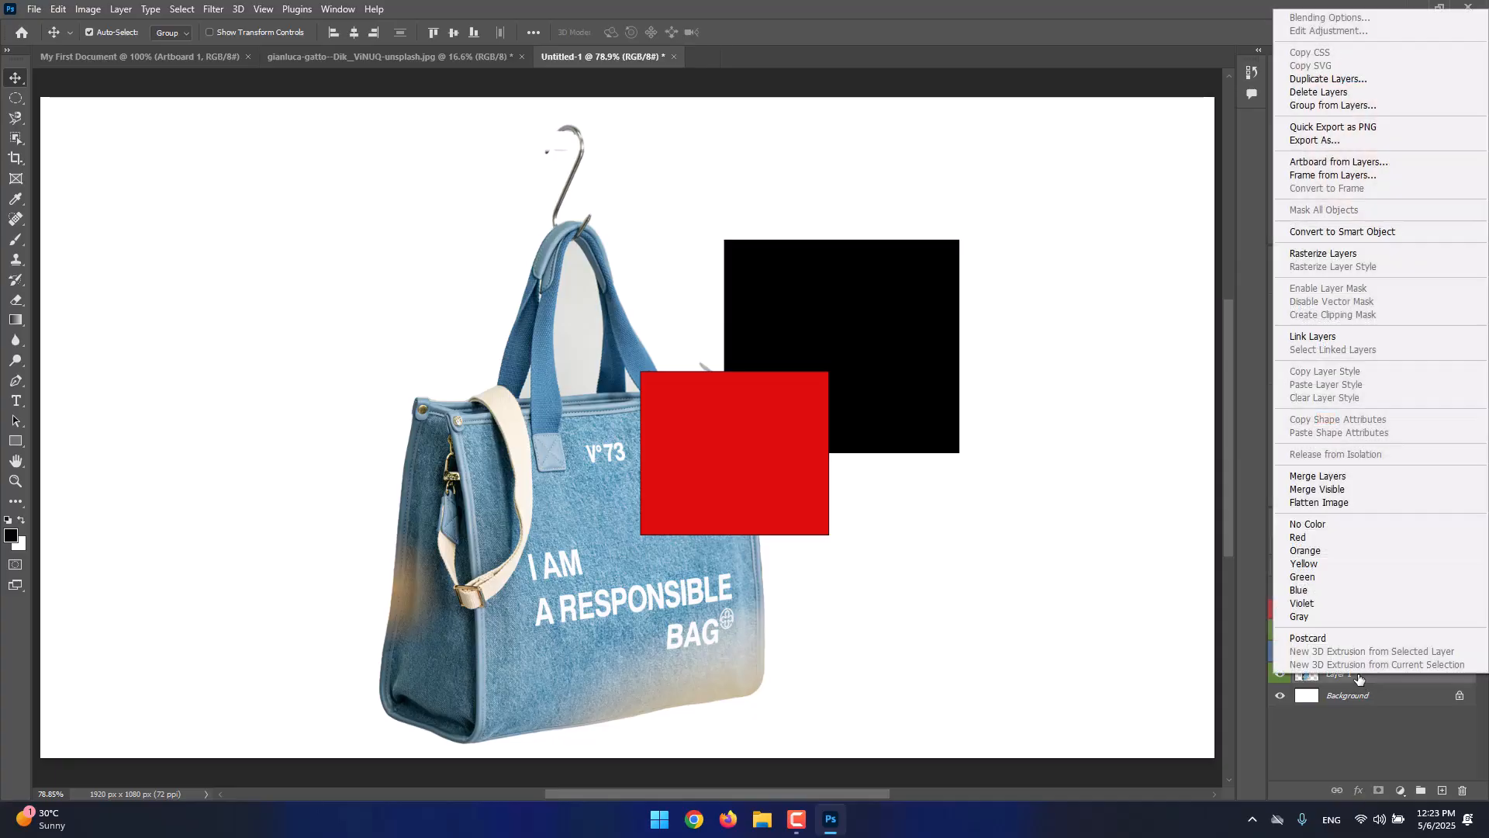
pyautogui.click(1340, 524)
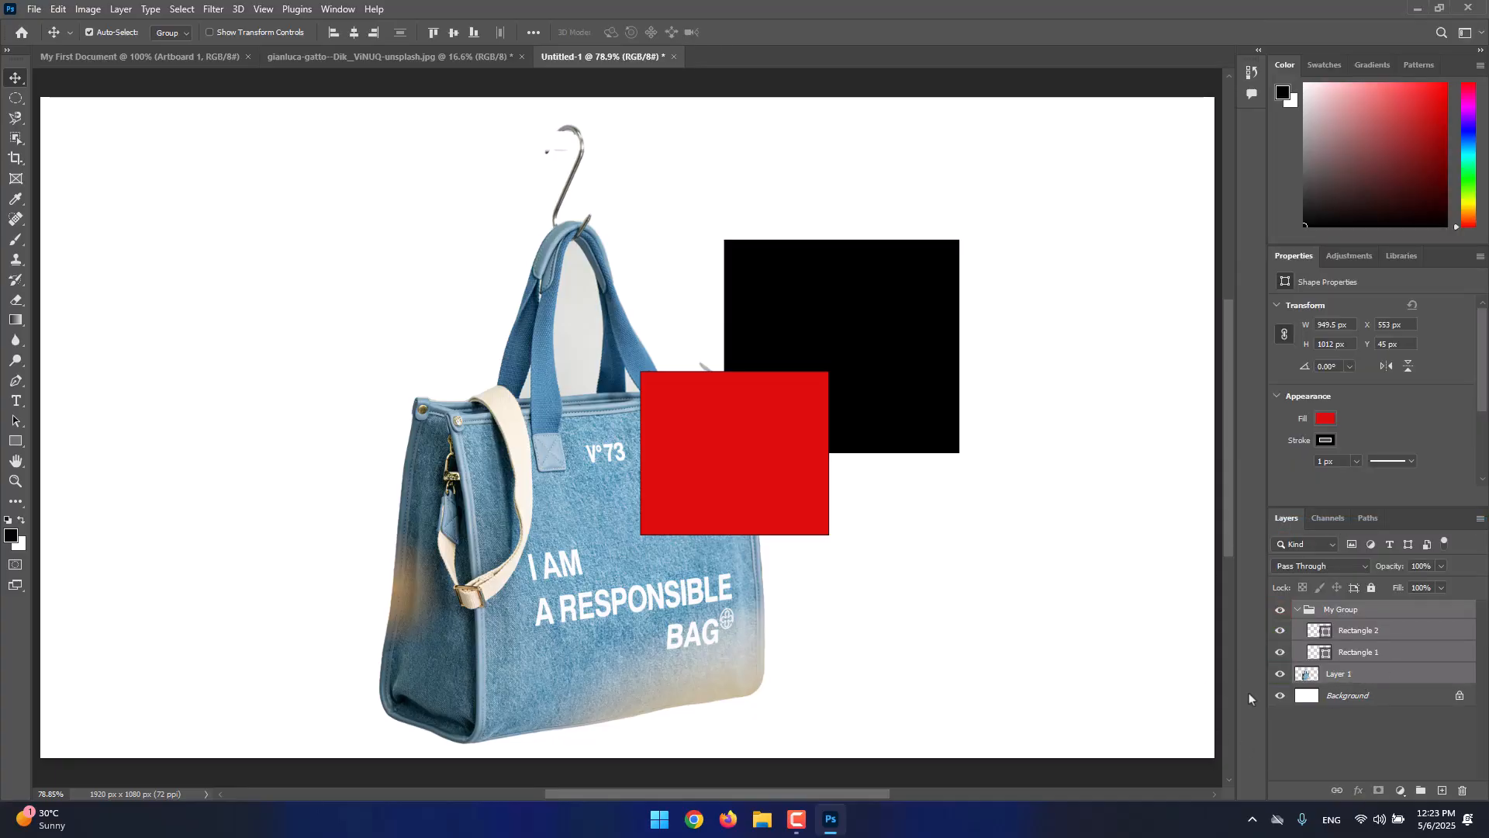
pyautogui.click(1356, 736)
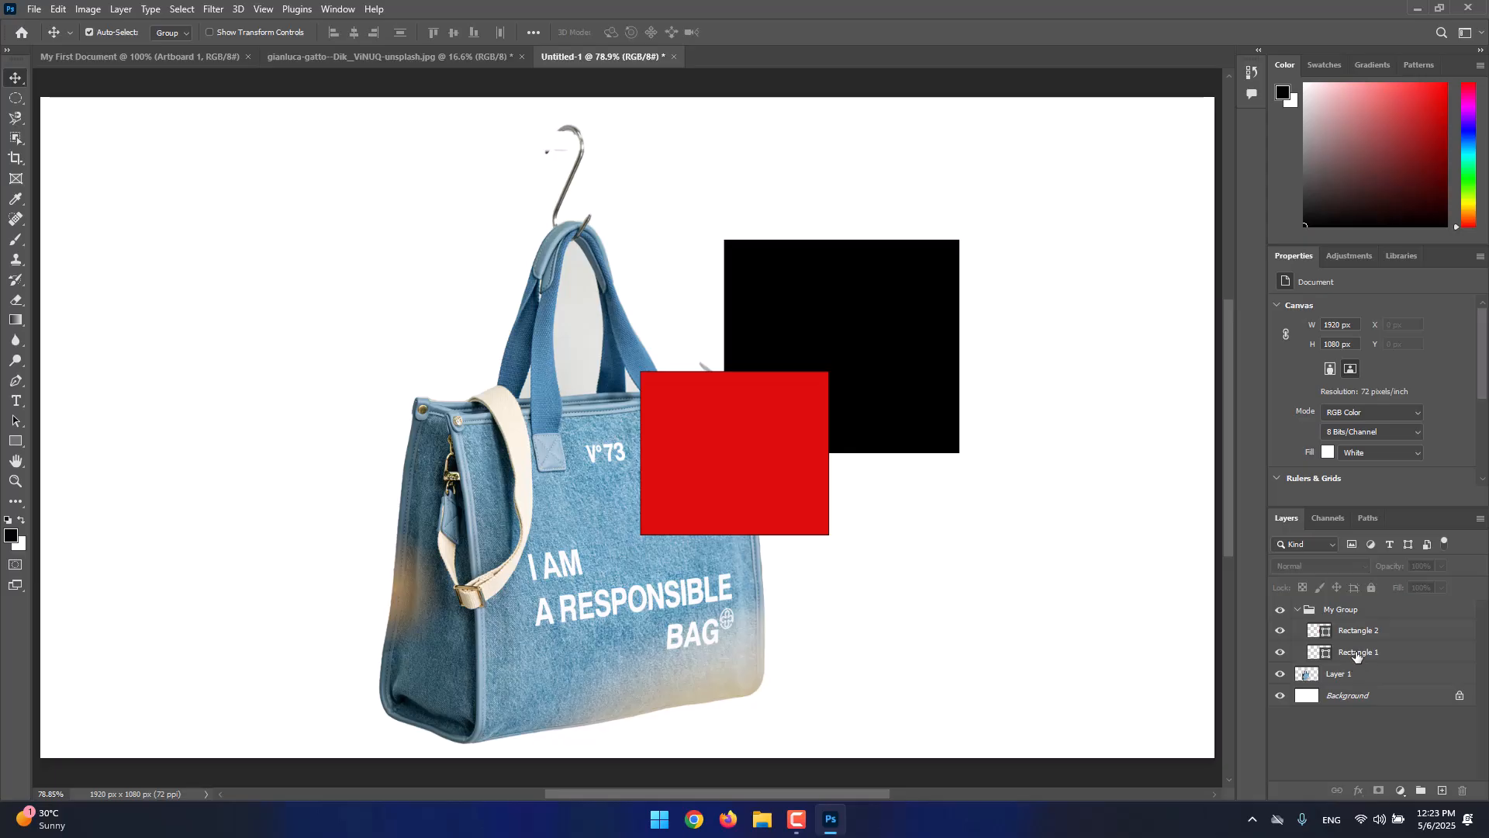
pyautogui.click(1351, 610)
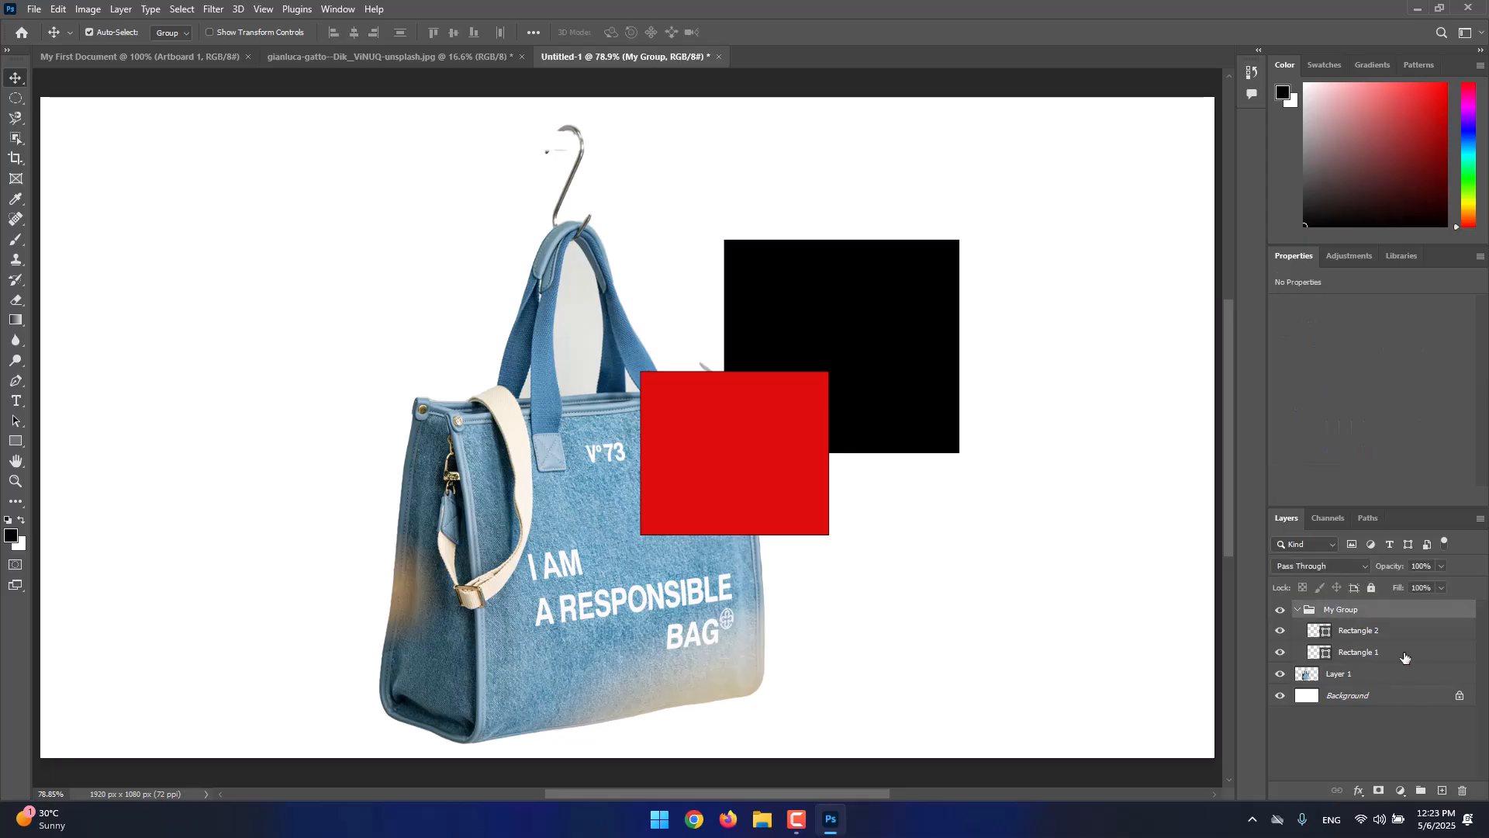
pyautogui.rightClick(1346, 680)
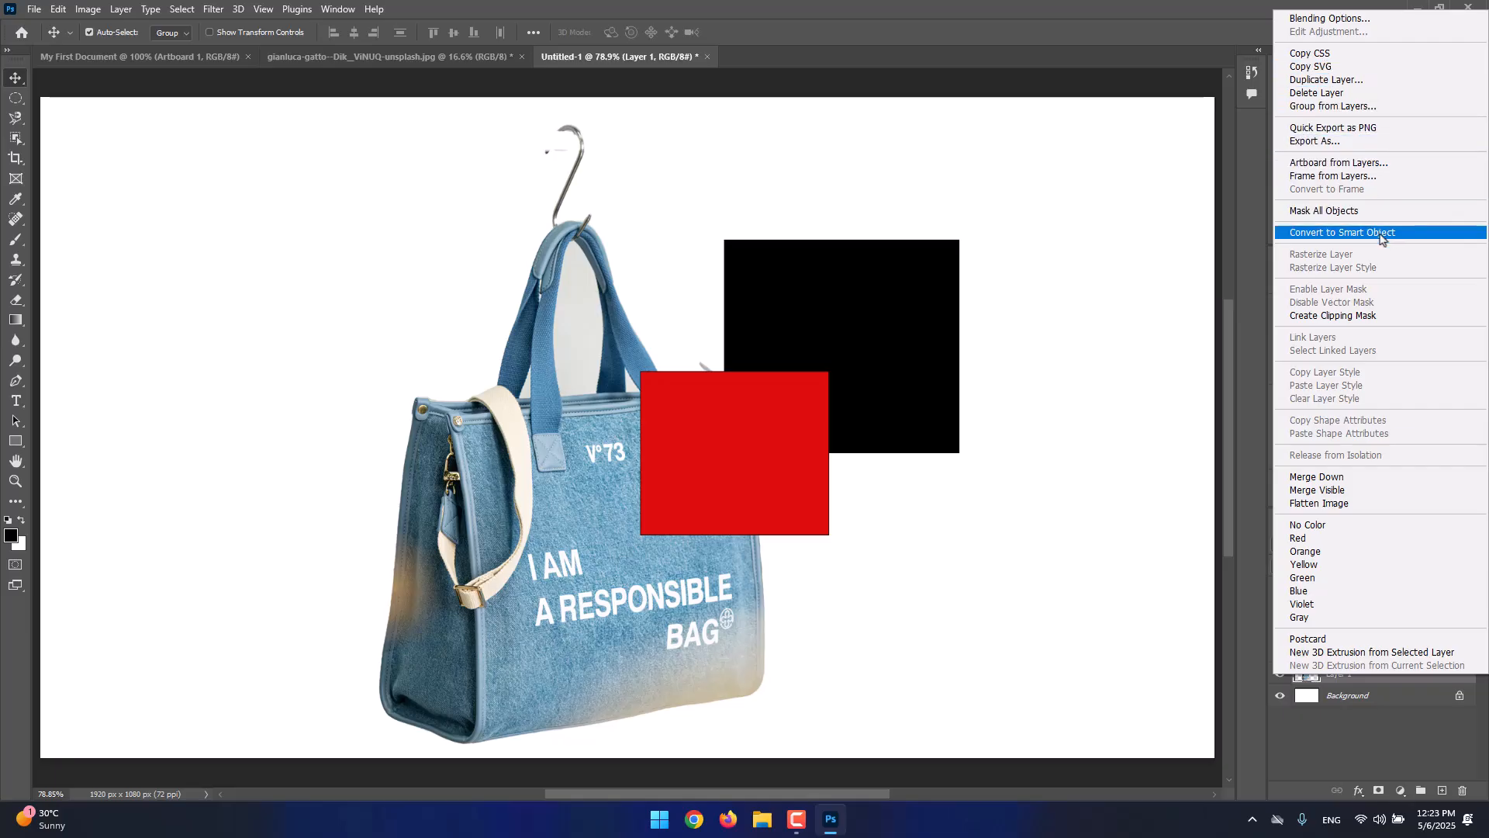
pyautogui.click(1362, 720)
pyautogui.rightClick(1339, 671)
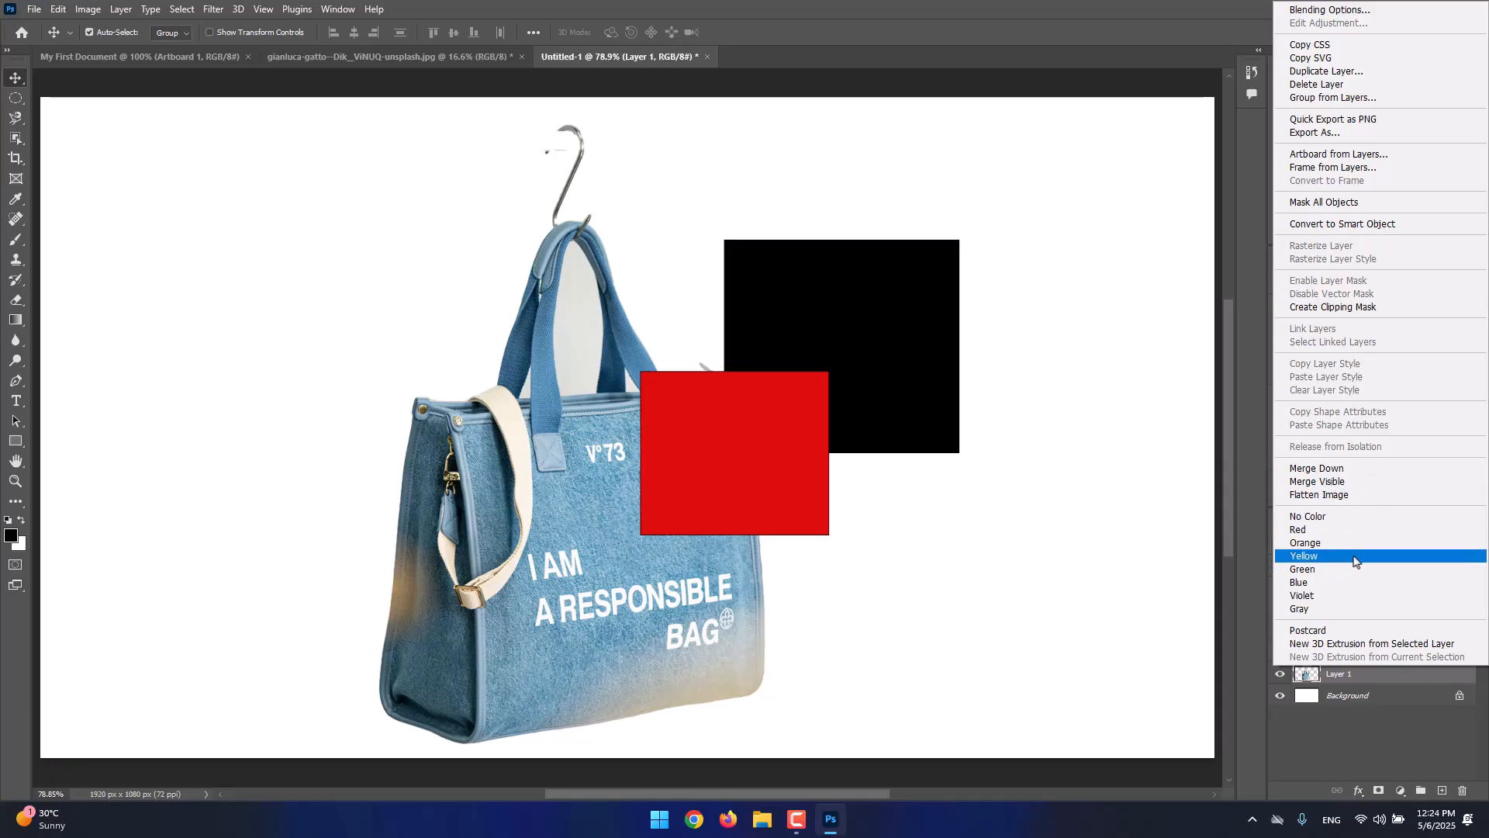
pyautogui.click(1379, 681)
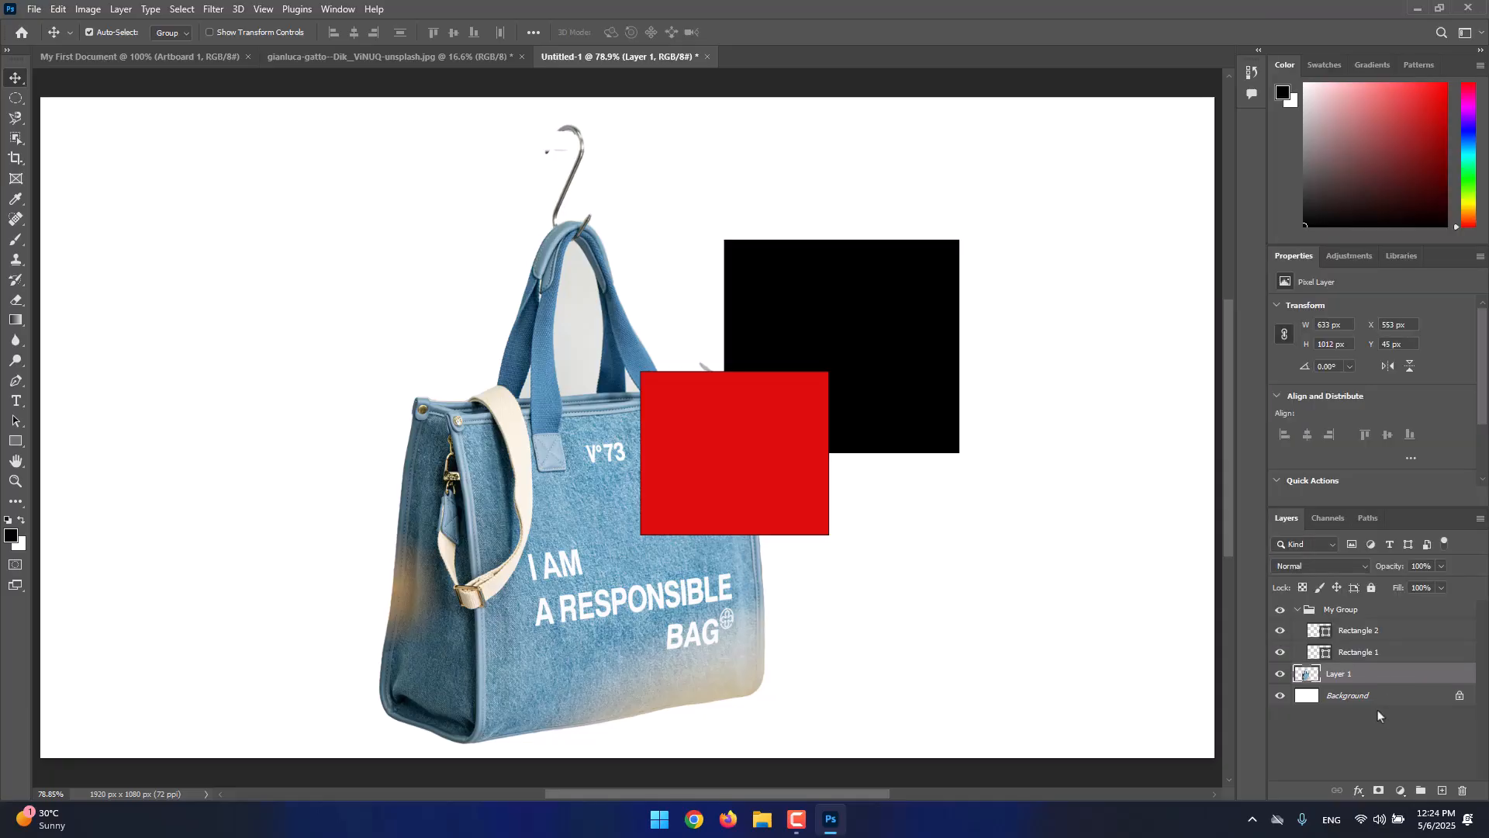
# Rename the bag's layer to "The Layer"
pyautogui.doubleClick(1350, 672)
pyautogui.press('Return')
pyautogui.doubleClick(1345, 676)
pyautogui.write('The Layer')
pyautogui.press('Return')
# Rename the group holding the two rectangles to "The New Name", keeping the names of both rectangle layers
pyautogui.click(1359, 632)
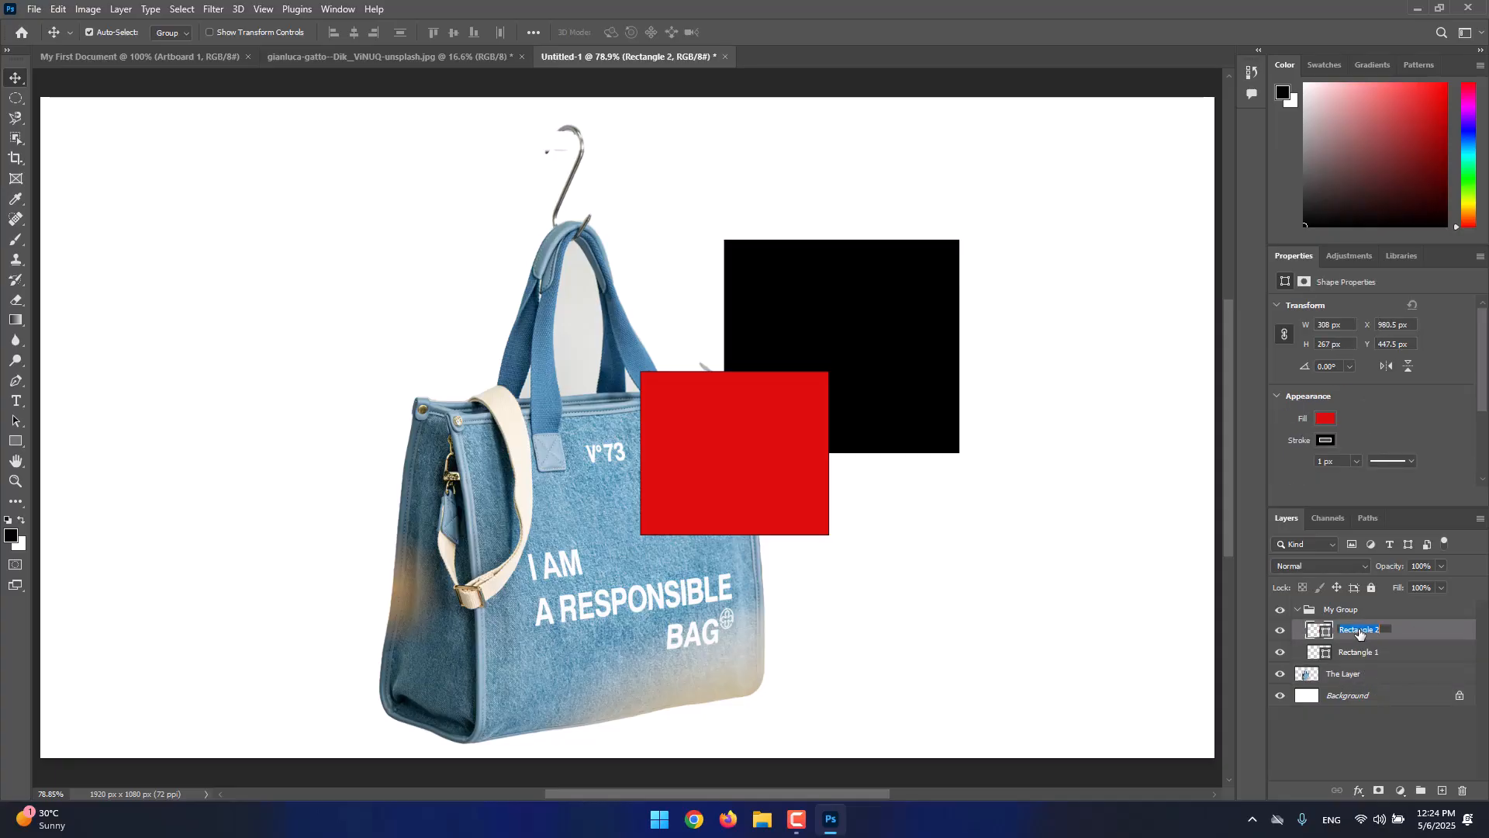
pyautogui.doubleClick(1355, 652)
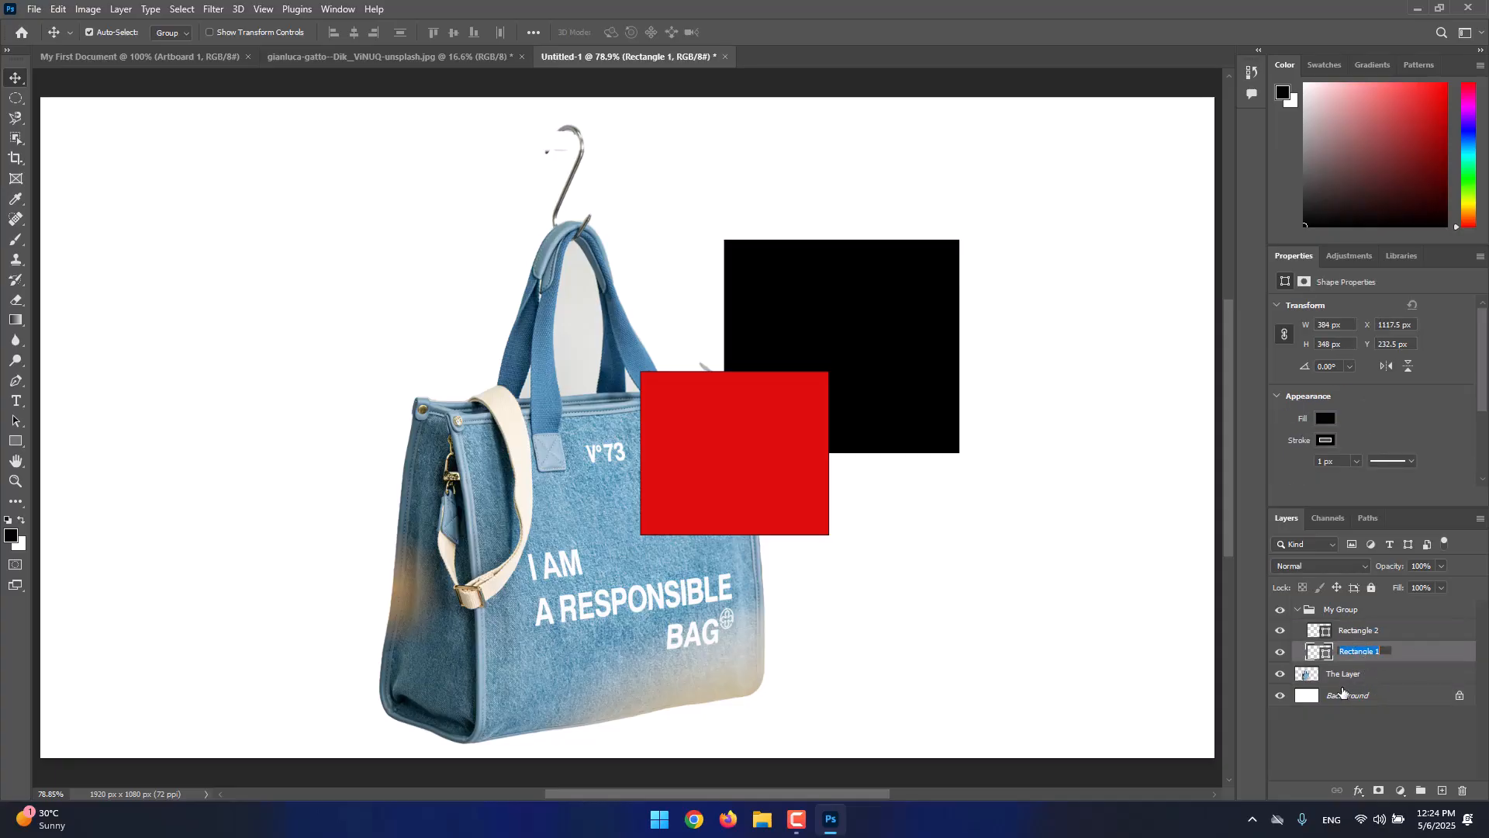
pyautogui.doubleClick(1348, 631)
pyautogui.doubleClick(1337, 610)
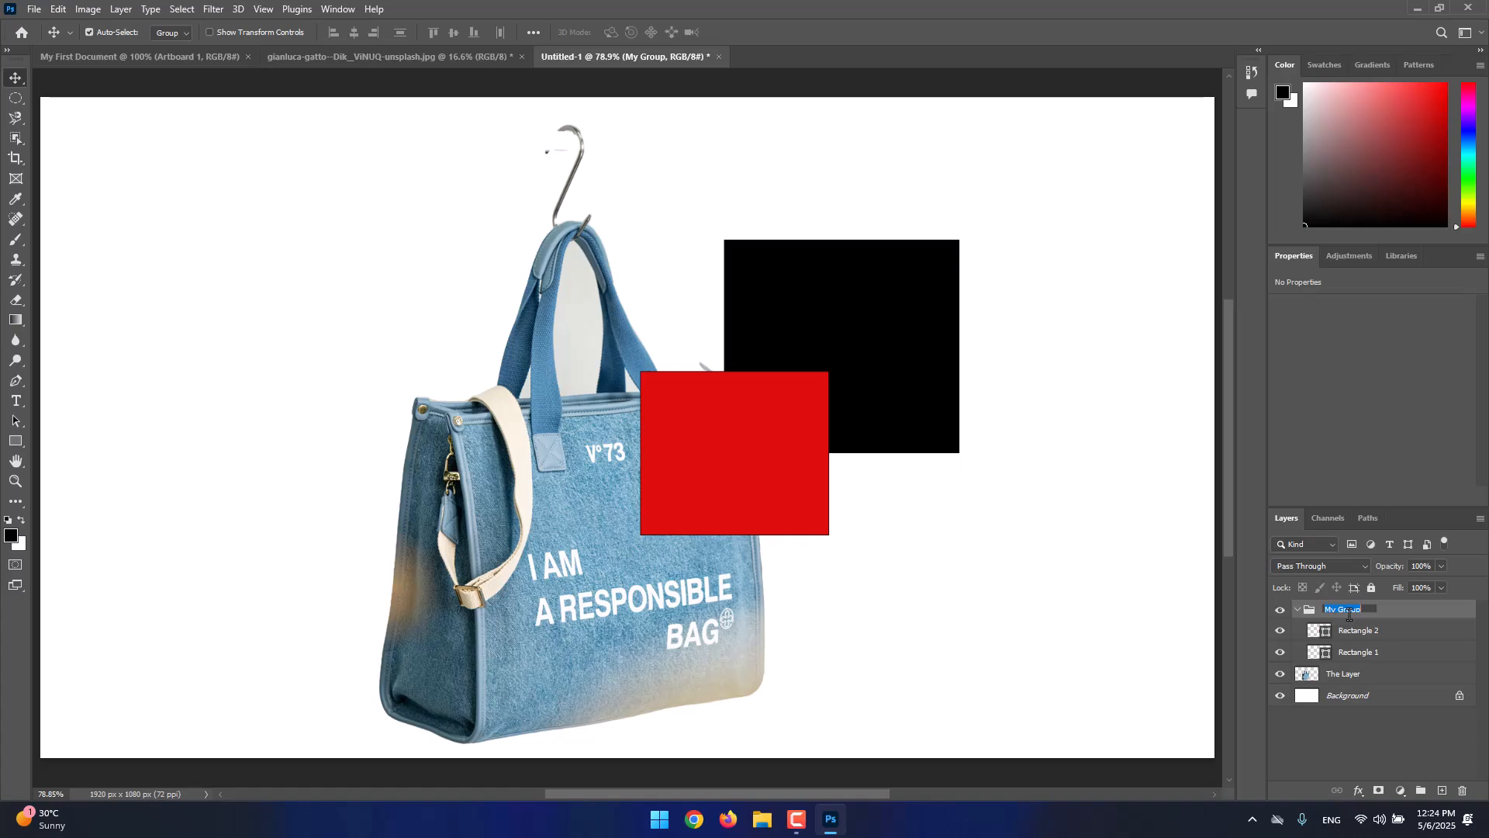
pyautogui.write('The New Name')
pyautogui.press('Return')
# Add an empty layer directly above the bag's layer and brush a freehand black loop on it beside the bag
pyautogui.click(1361, 683)
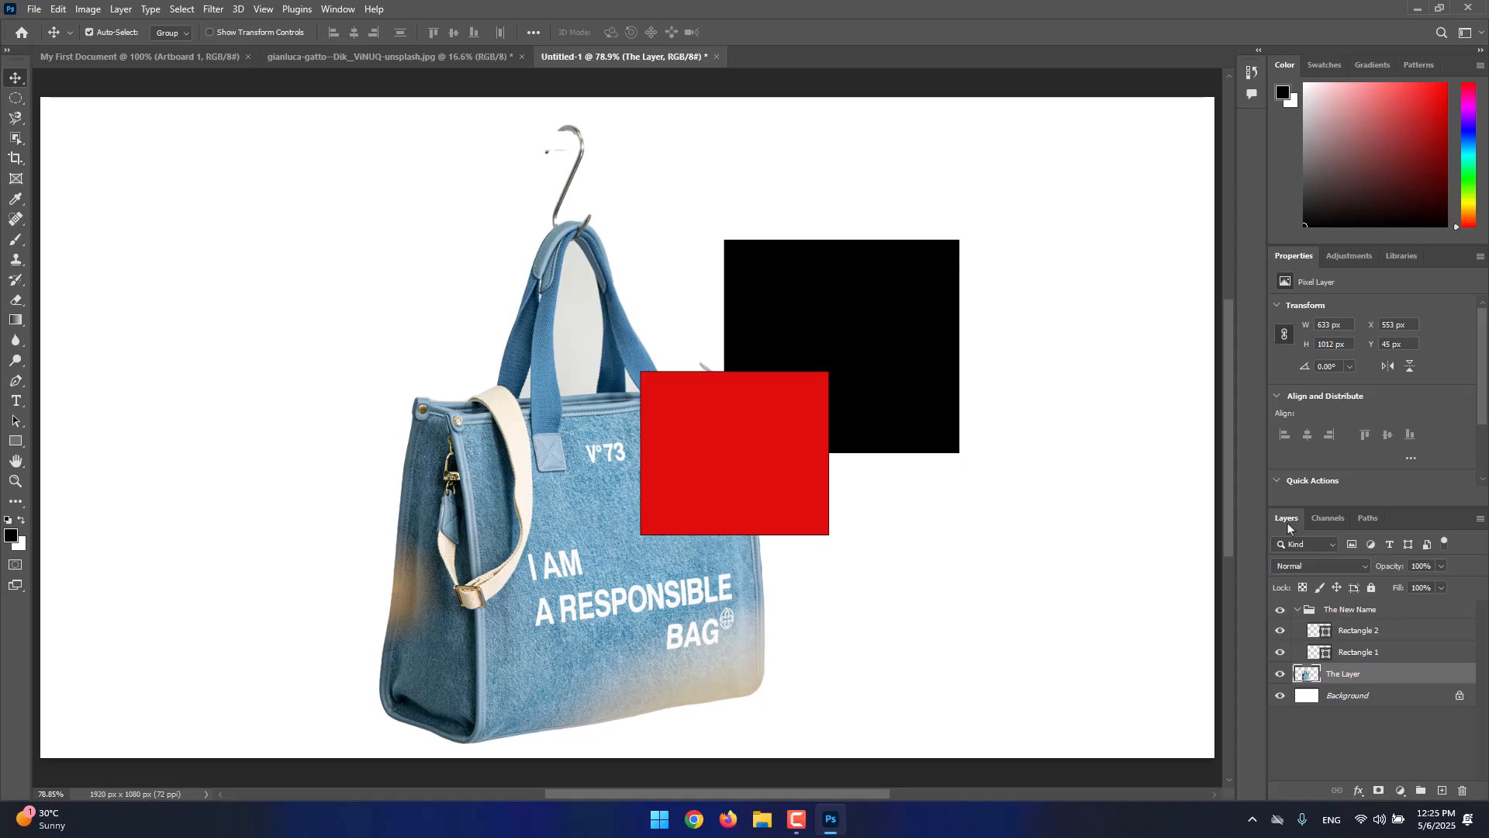
pyautogui.click(1443, 791)
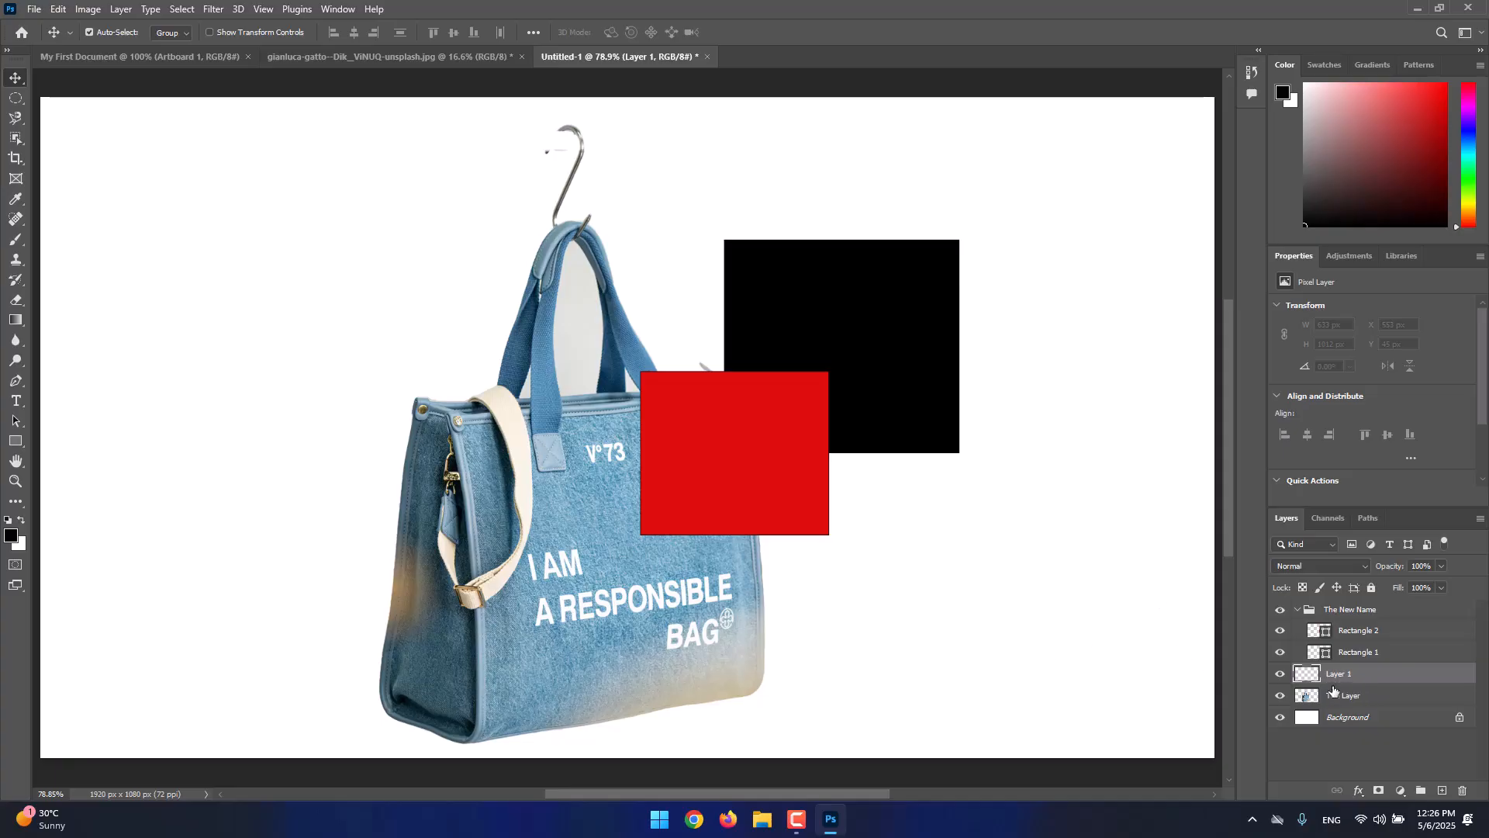
pyautogui.click(15, 239)
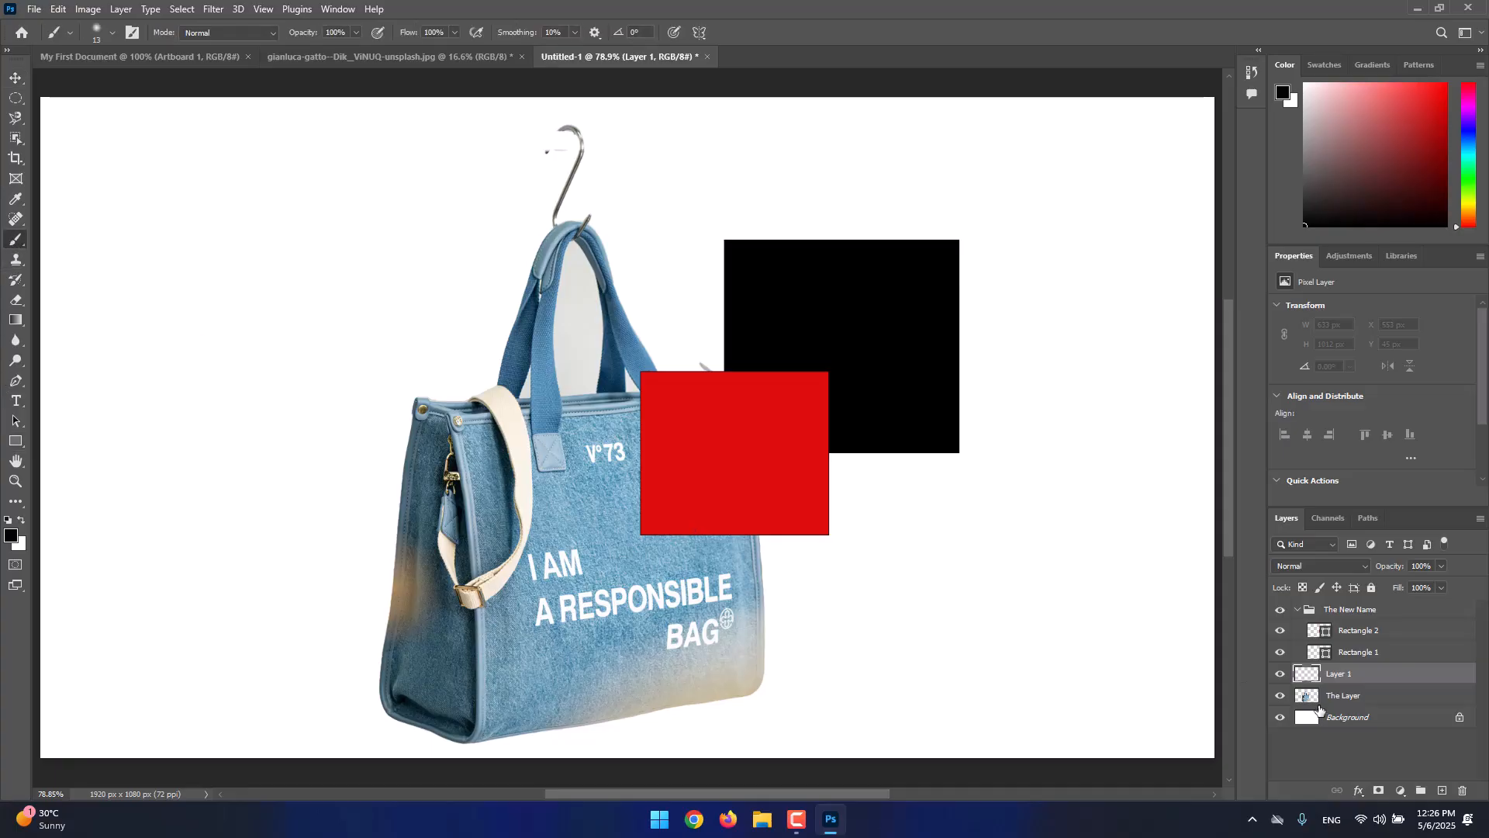
pyautogui.click(1374, 706)
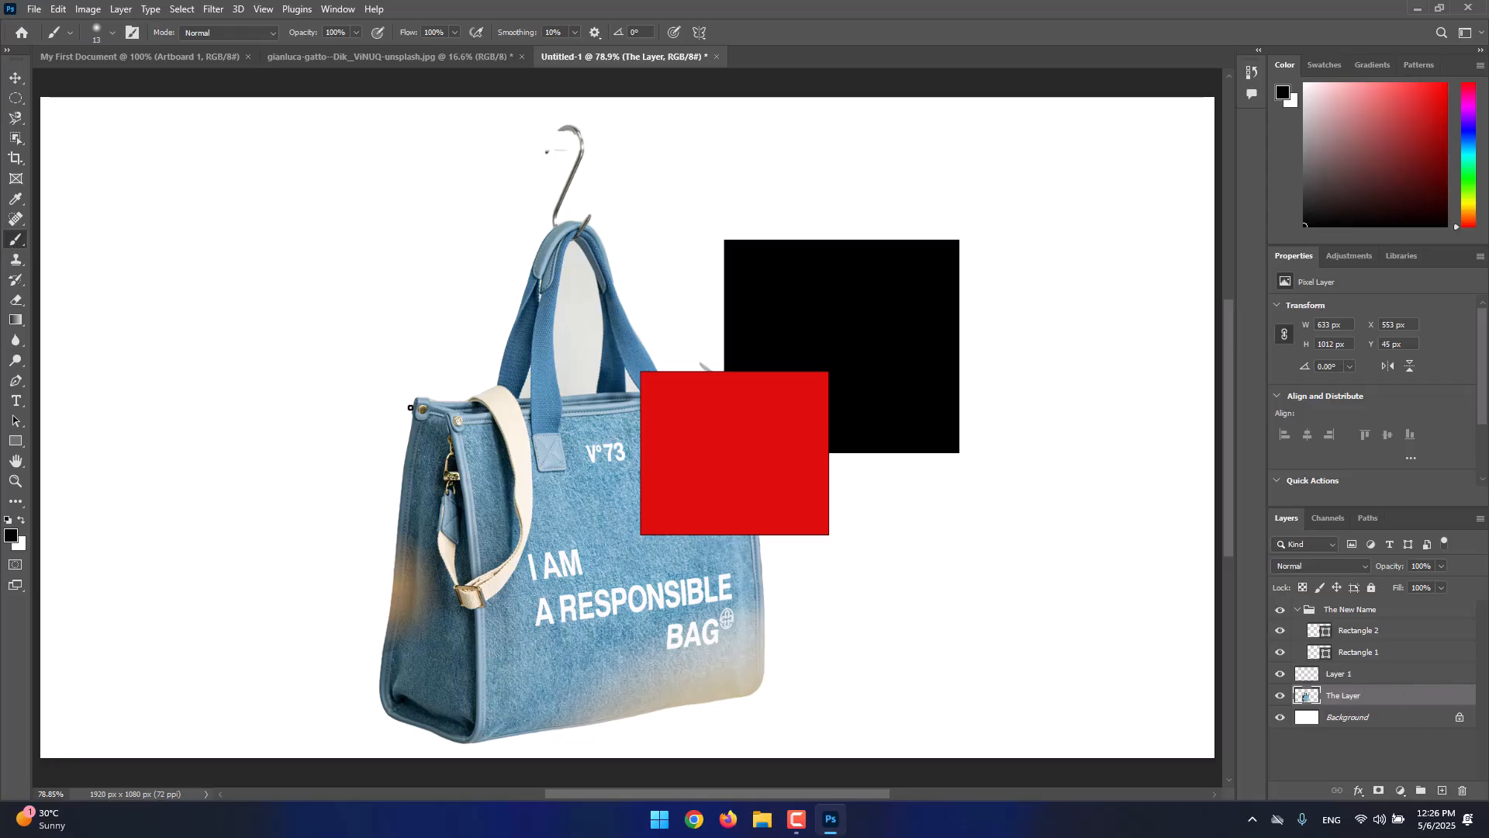
pyautogui.click(1362, 674)
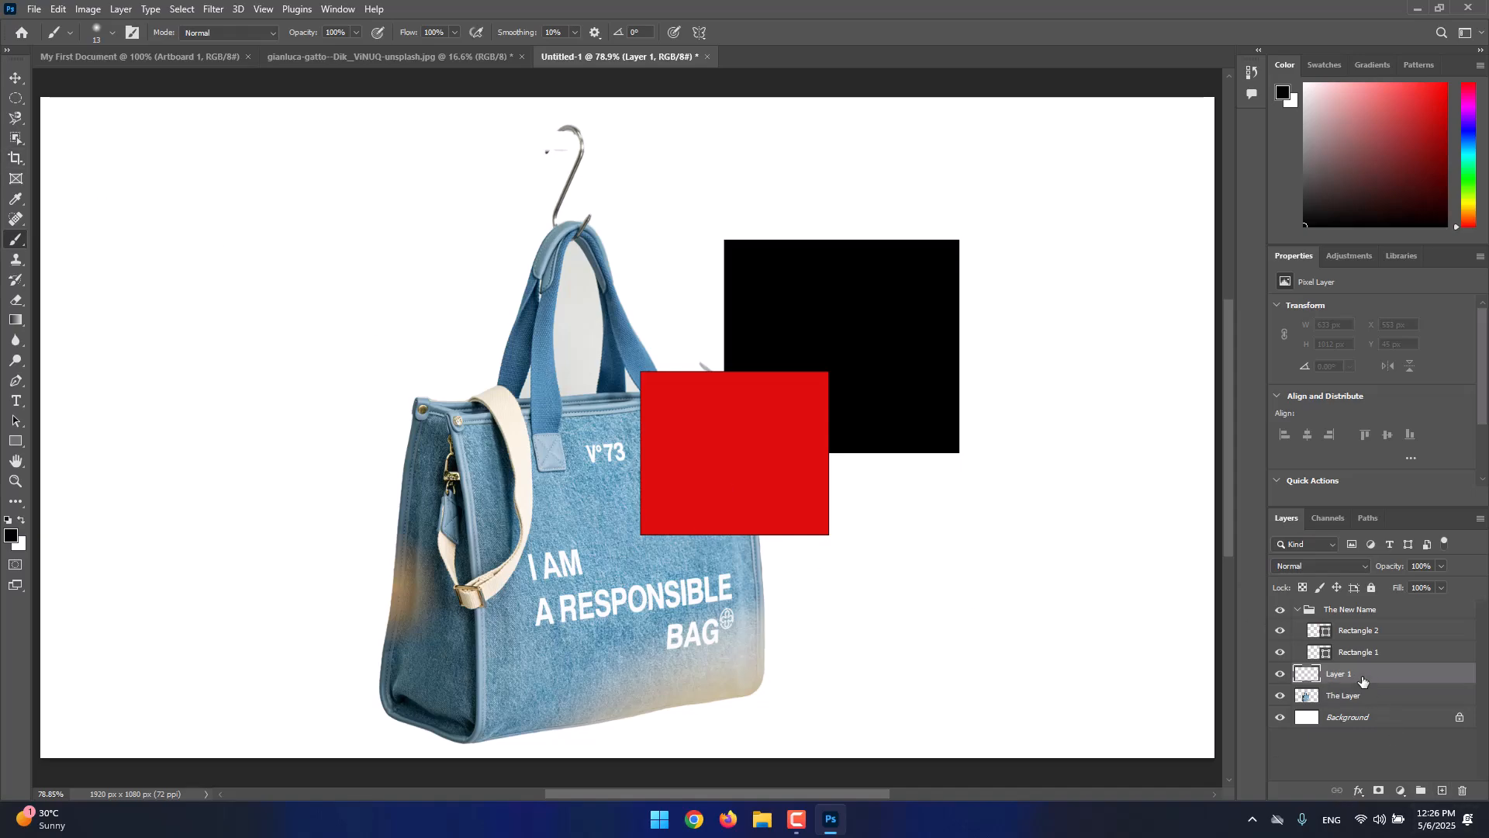
pyautogui.click(349, 274)
pyautogui.moveTo(303, 305); pyautogui.dragTo(255, 293)
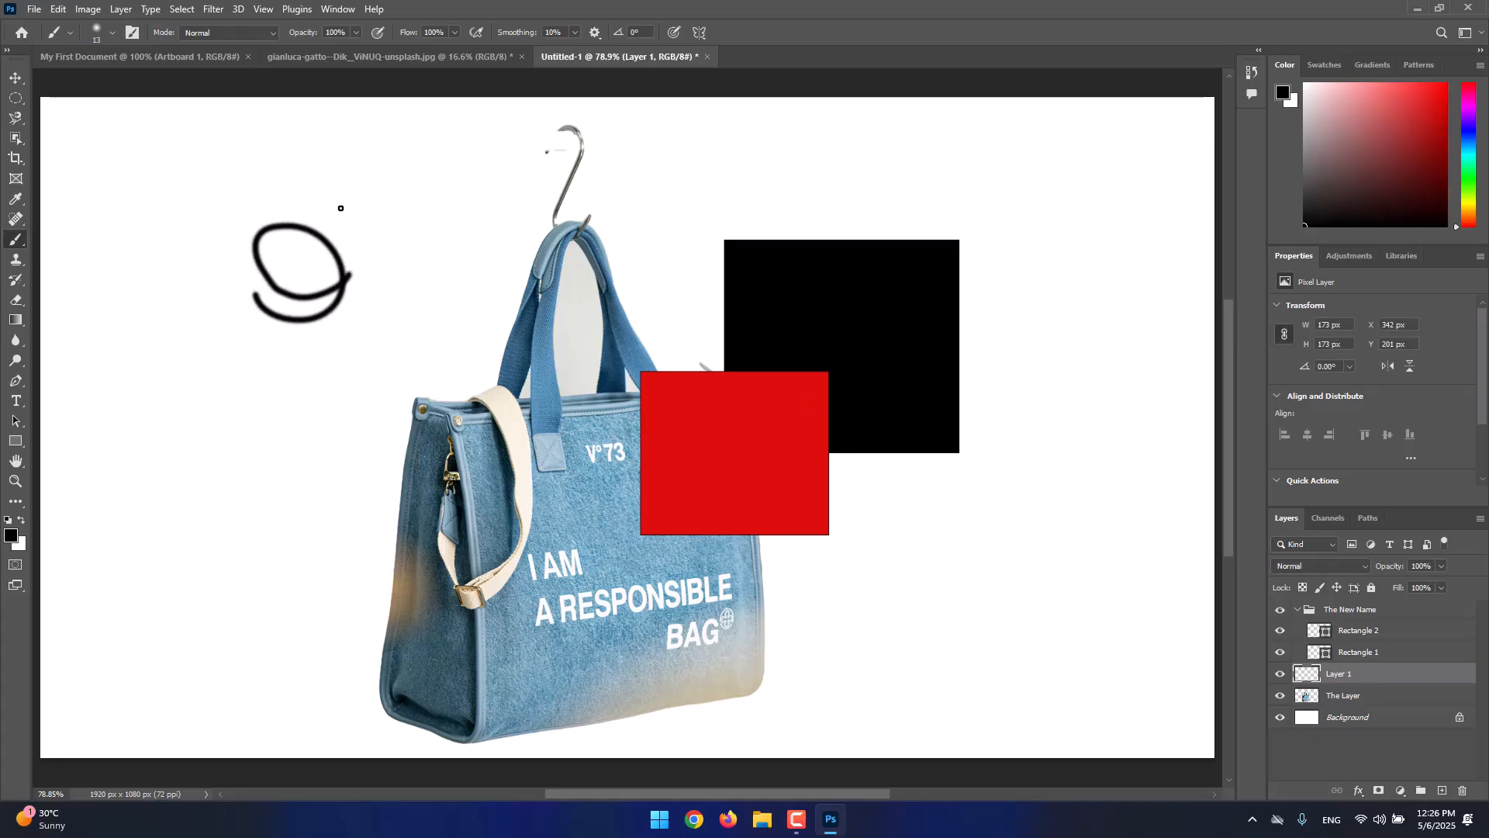
# Undo the brush stroke and delete the newly added empty layer
pyautogui.hotkey('ctrl', 'z')
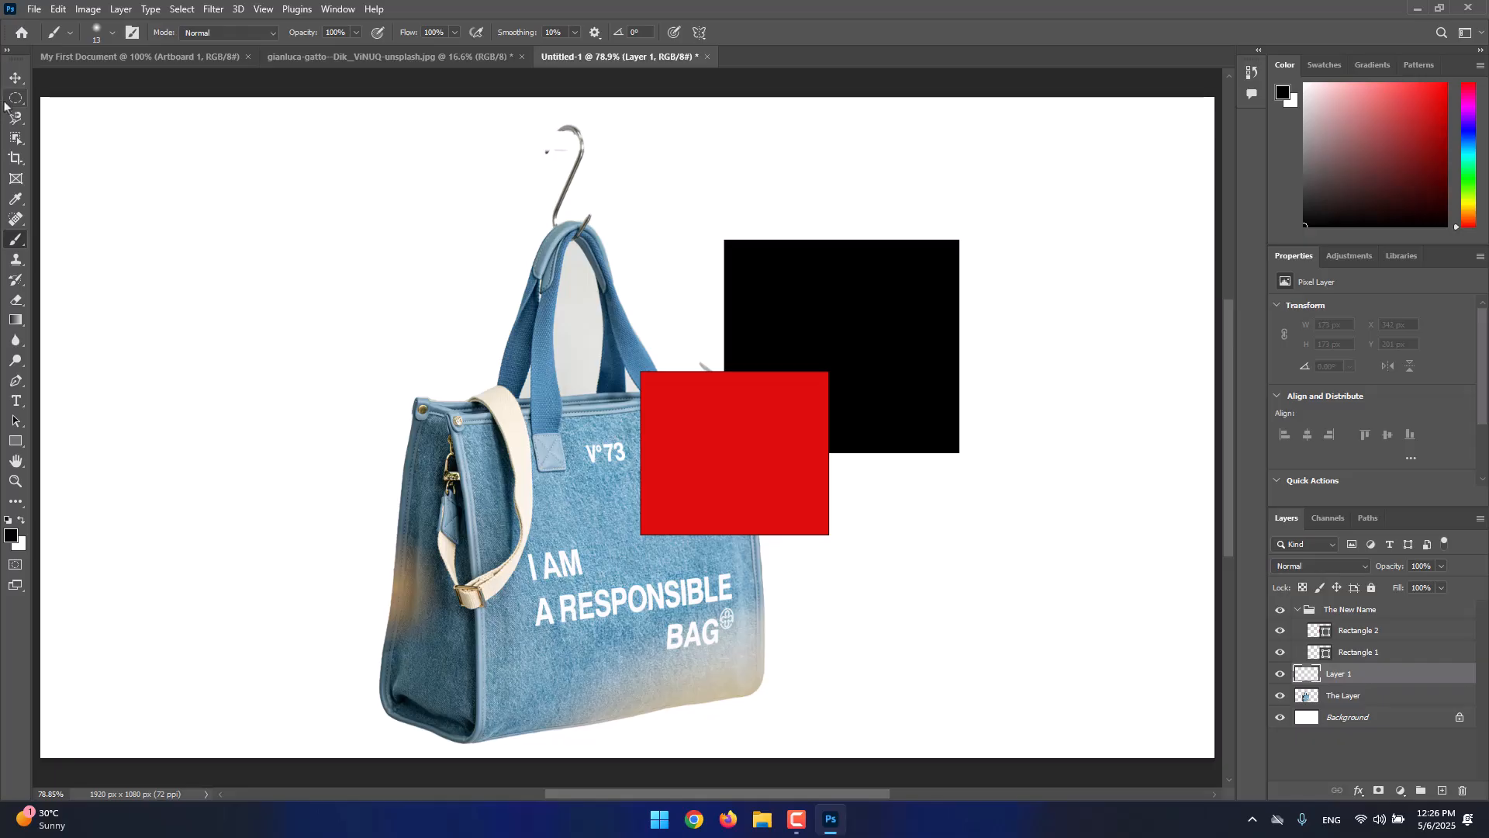
pyautogui.click(16, 78)
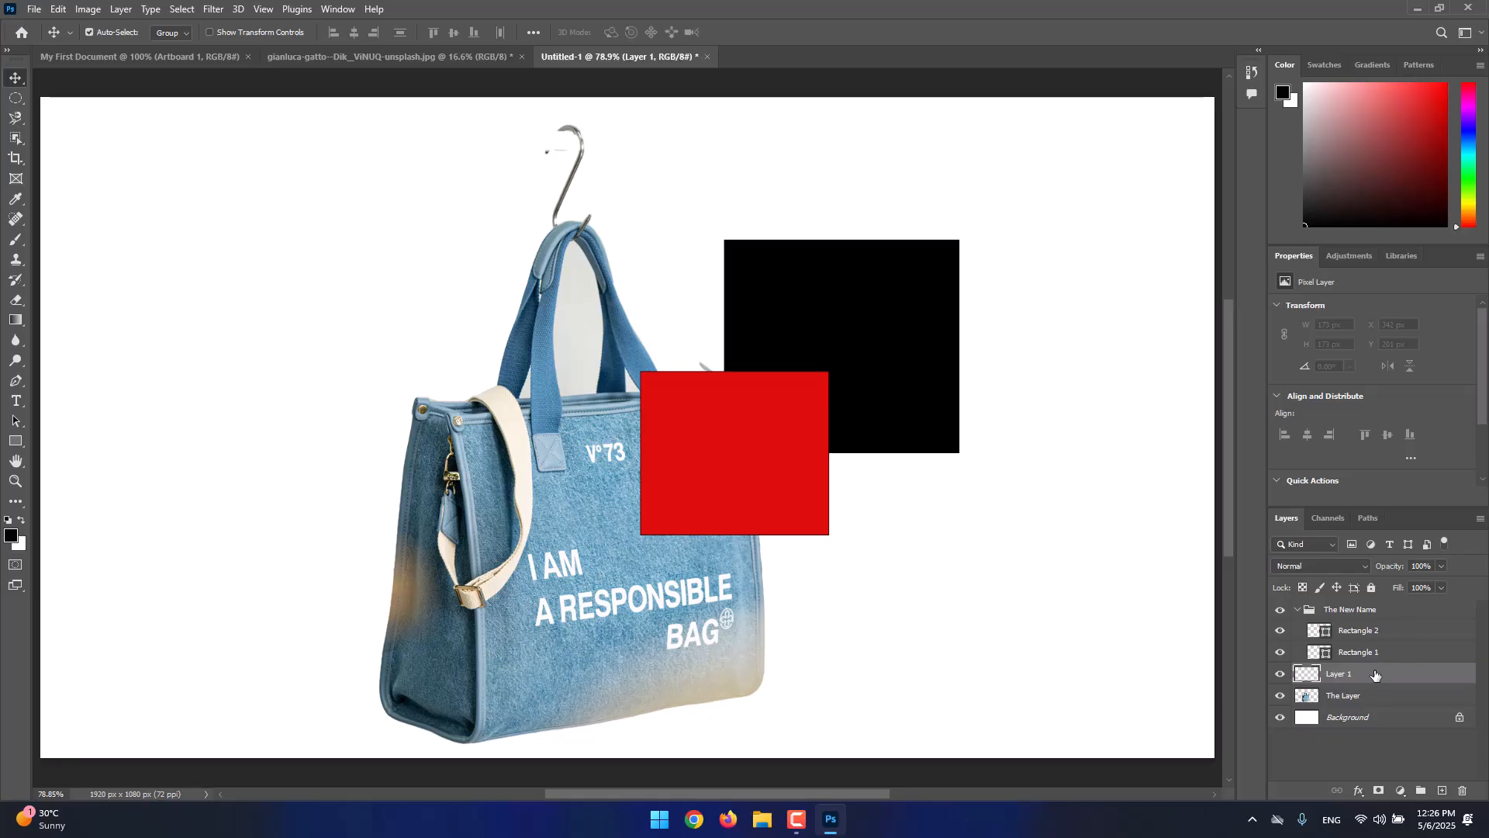
pyautogui.click(1464, 791)
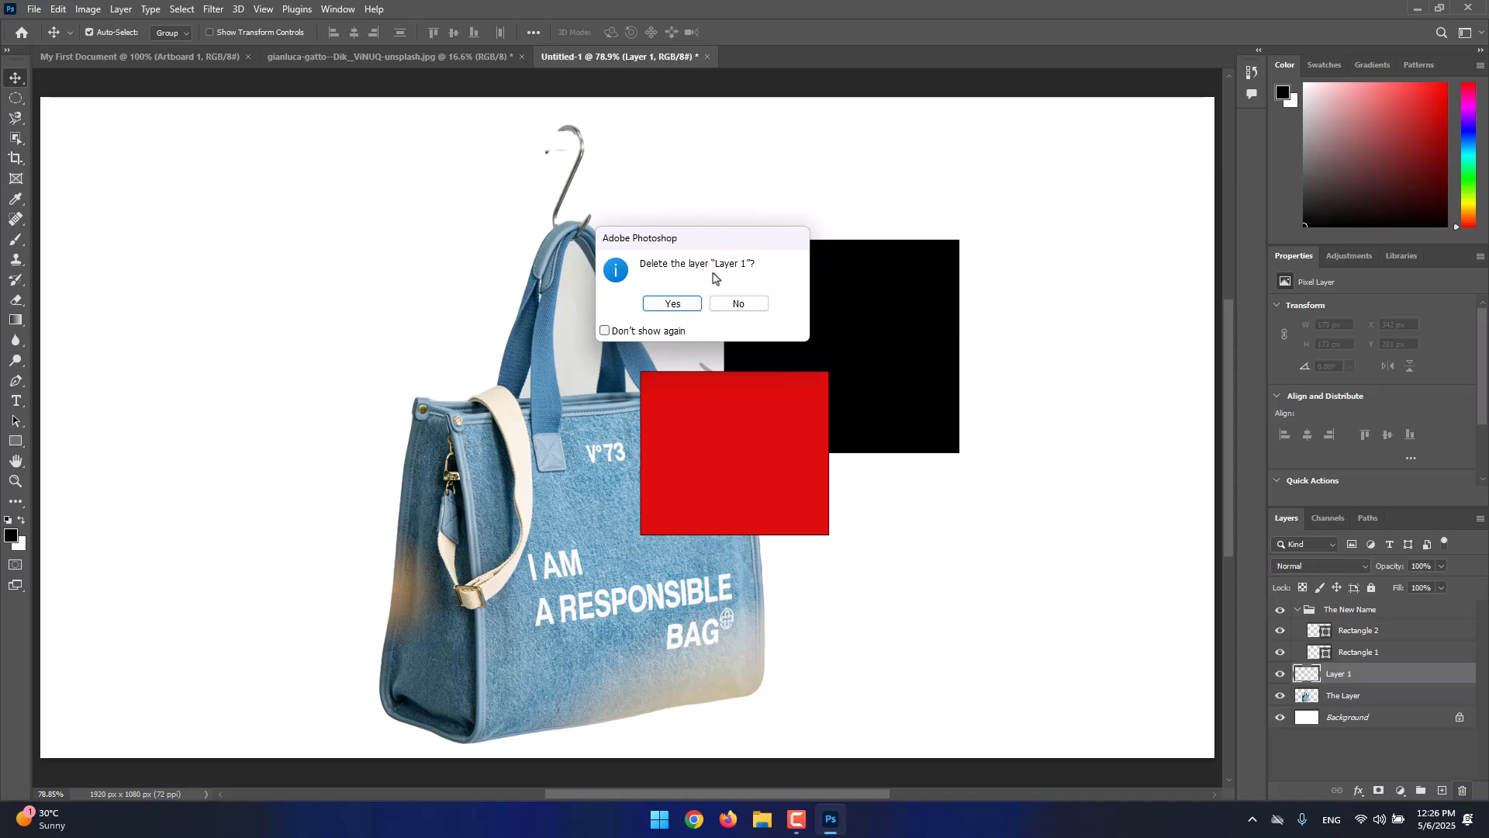
pyautogui.click(695, 305)
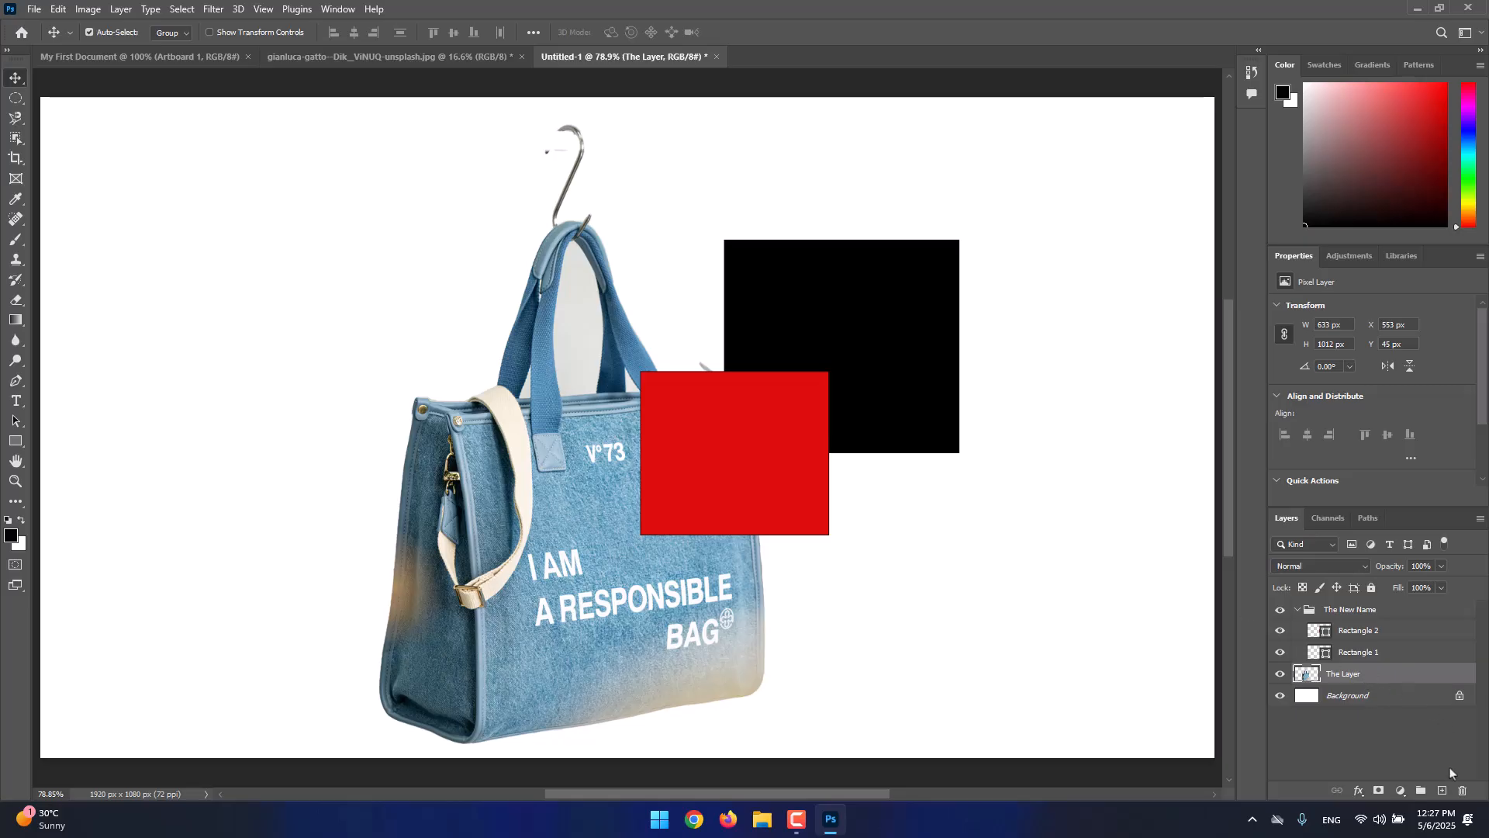
# Delete the bag's layer and undo the deletion
pyautogui.click(1462, 790)
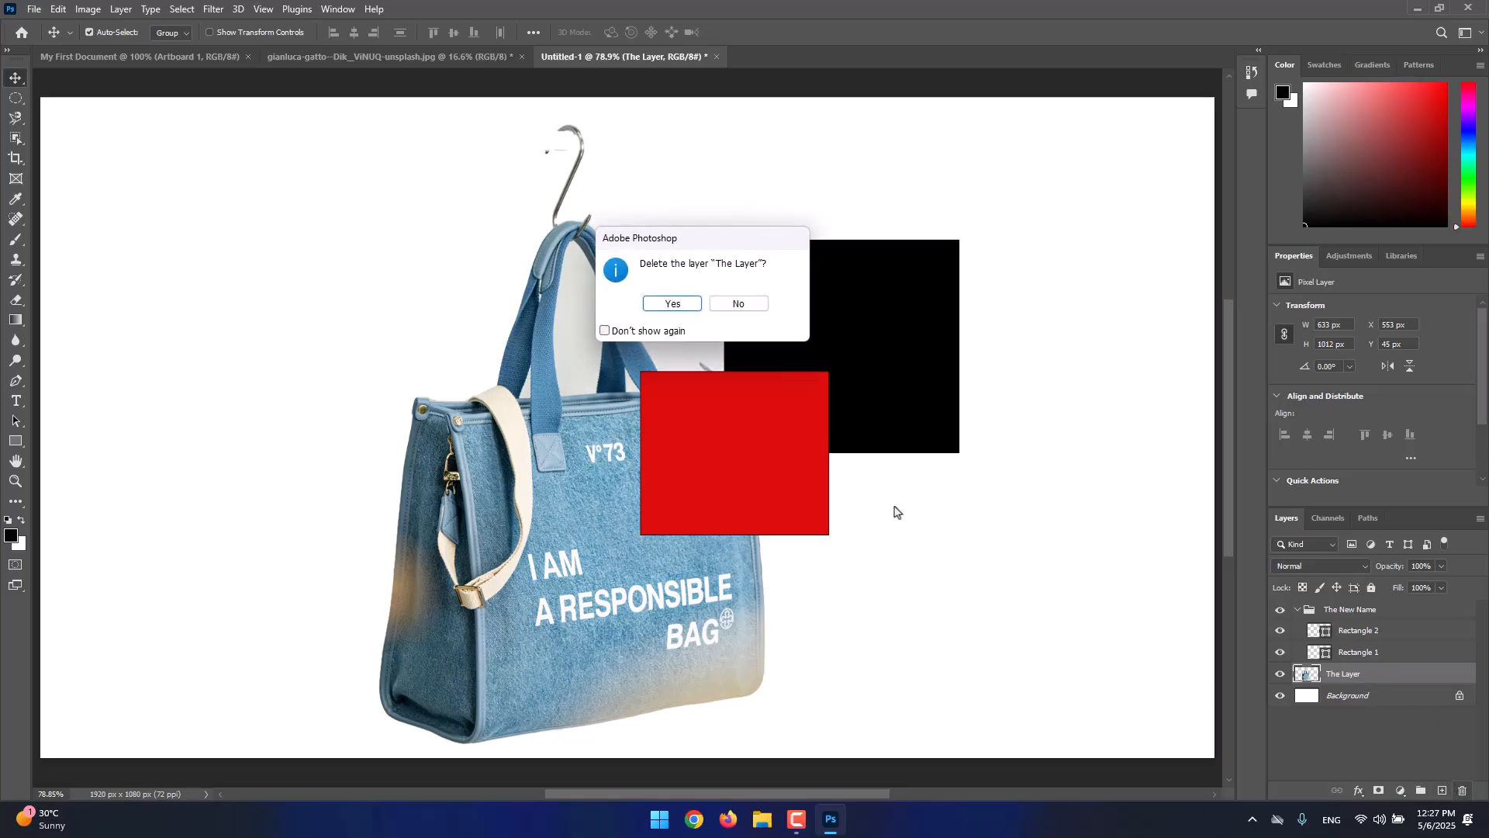
pyautogui.click(664, 305)
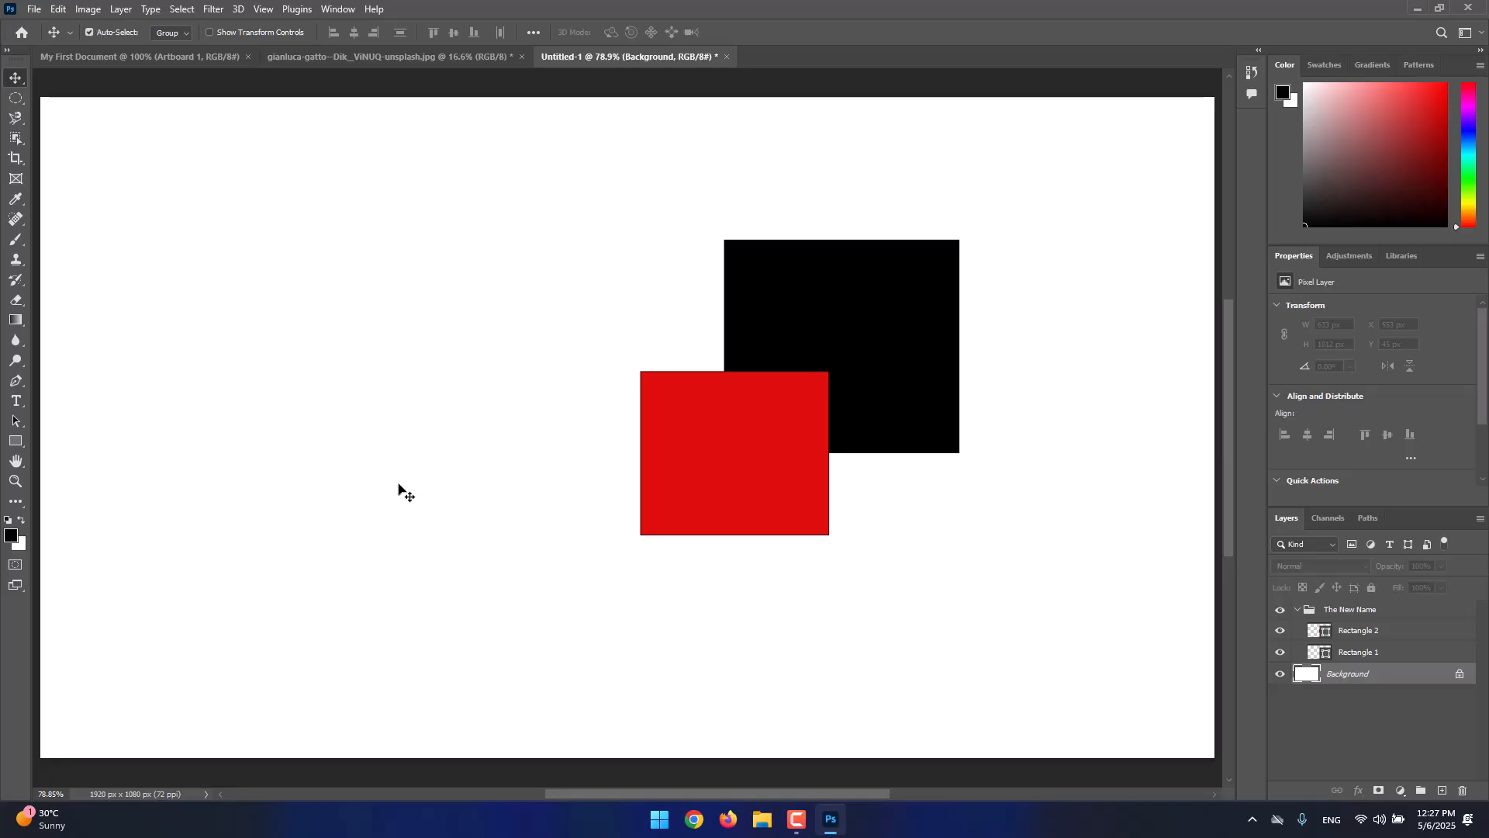
pyautogui.hotkey('ctrl', 'z')
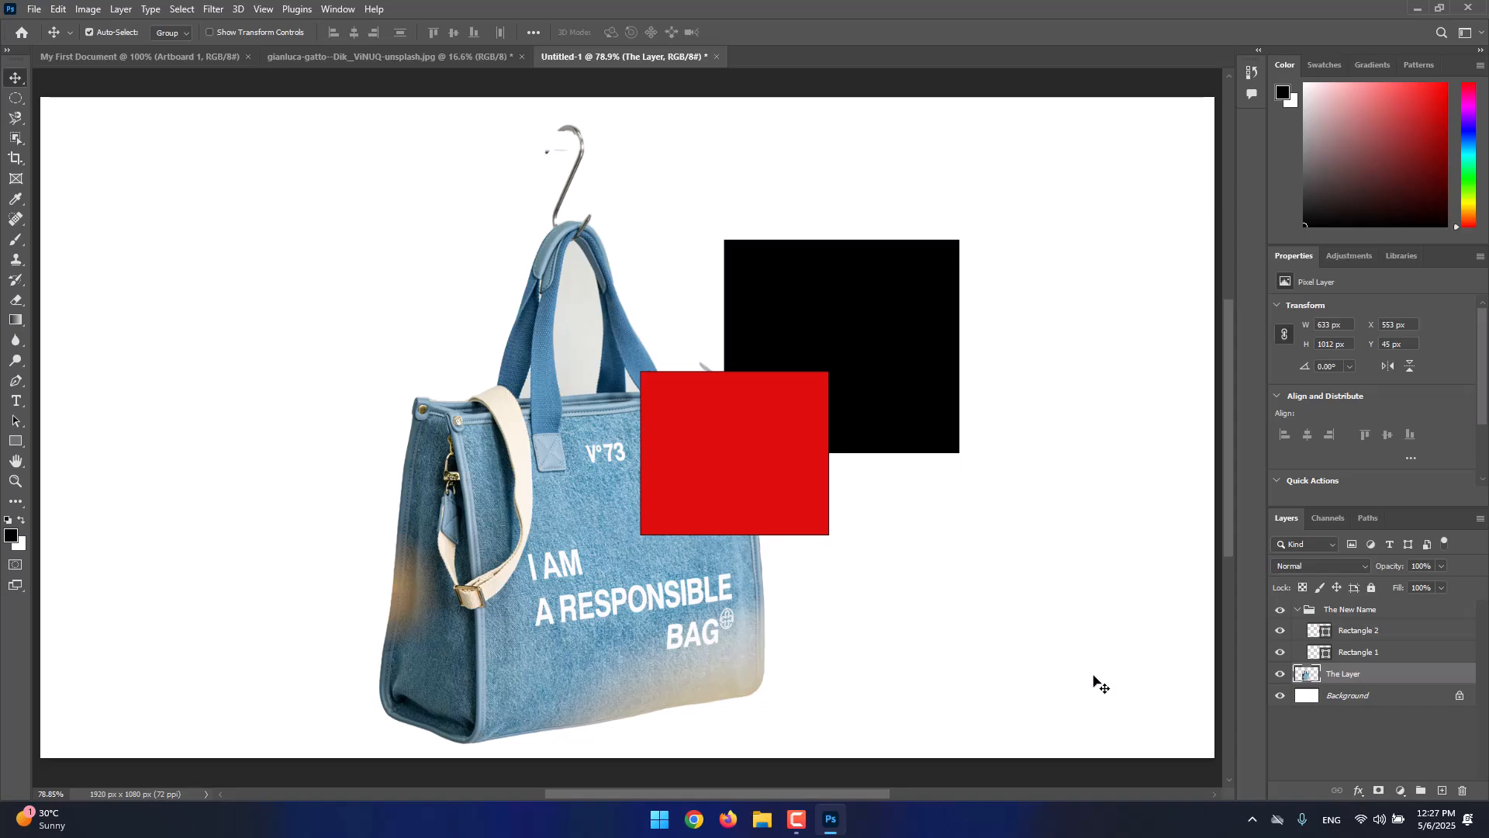
# Move the bag slightly to the right, to about X 569 px, Y 46 px, and create two offset copies of it
pyautogui.moveTo(531, 526); pyautogui.dragTo(542, 527)
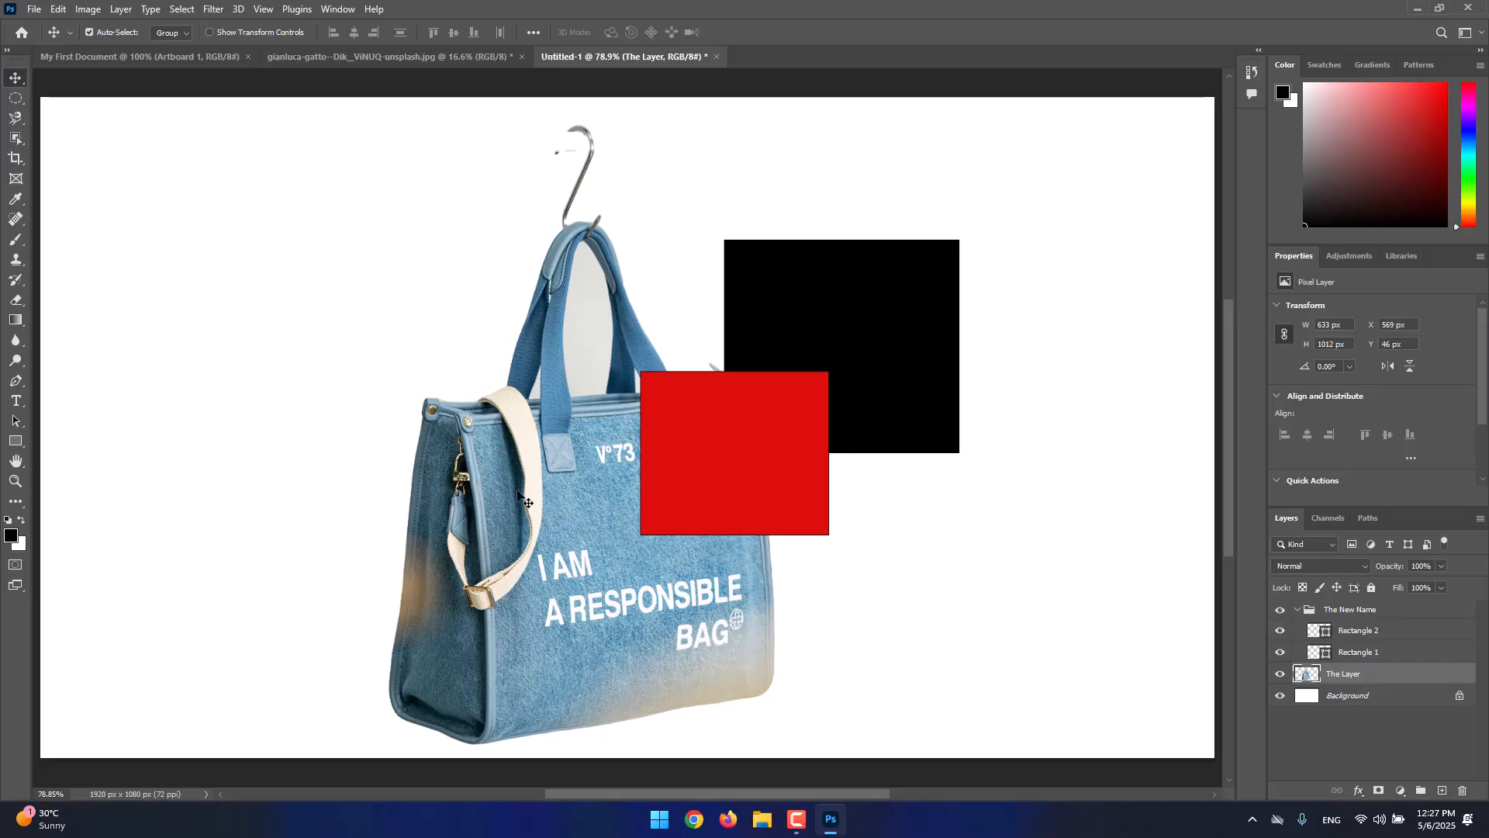
pyautogui.press('alt')
pyautogui.press('alt')
pyautogui.keyDown('alt'); pyautogui.moveTo(598, 485); pyautogui.dragTo(321, 494); pyautogui.keyUp('alt')
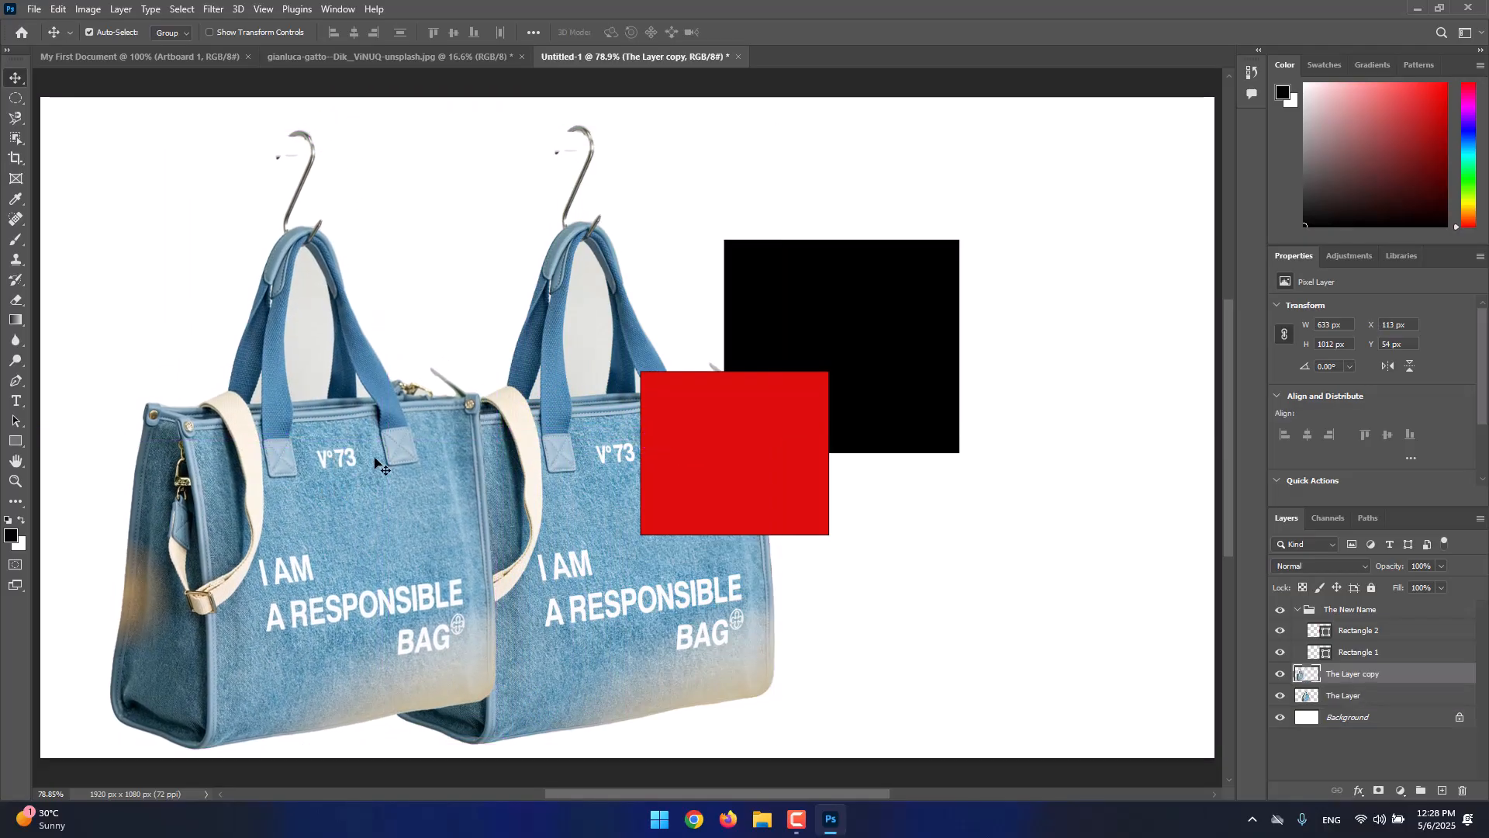
pyautogui.keyDown('alt'); pyautogui.moveTo(400, 450); pyautogui.dragTo(628, 460); pyautogui.keyUp('alt')
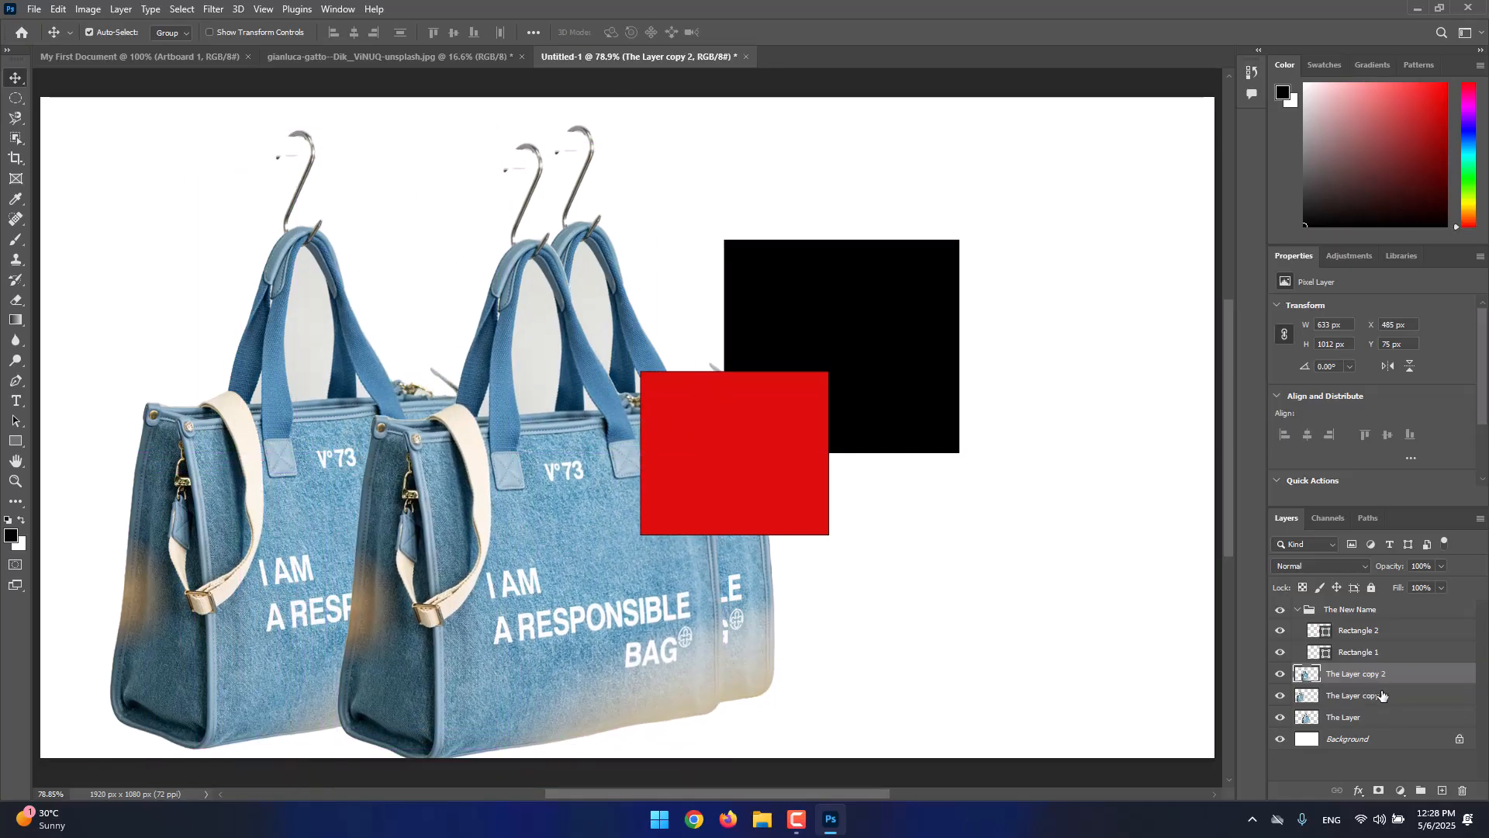
# Delete both copies of the bag's layer
pyautogui.press('Delete')
pyautogui.press('Delete')
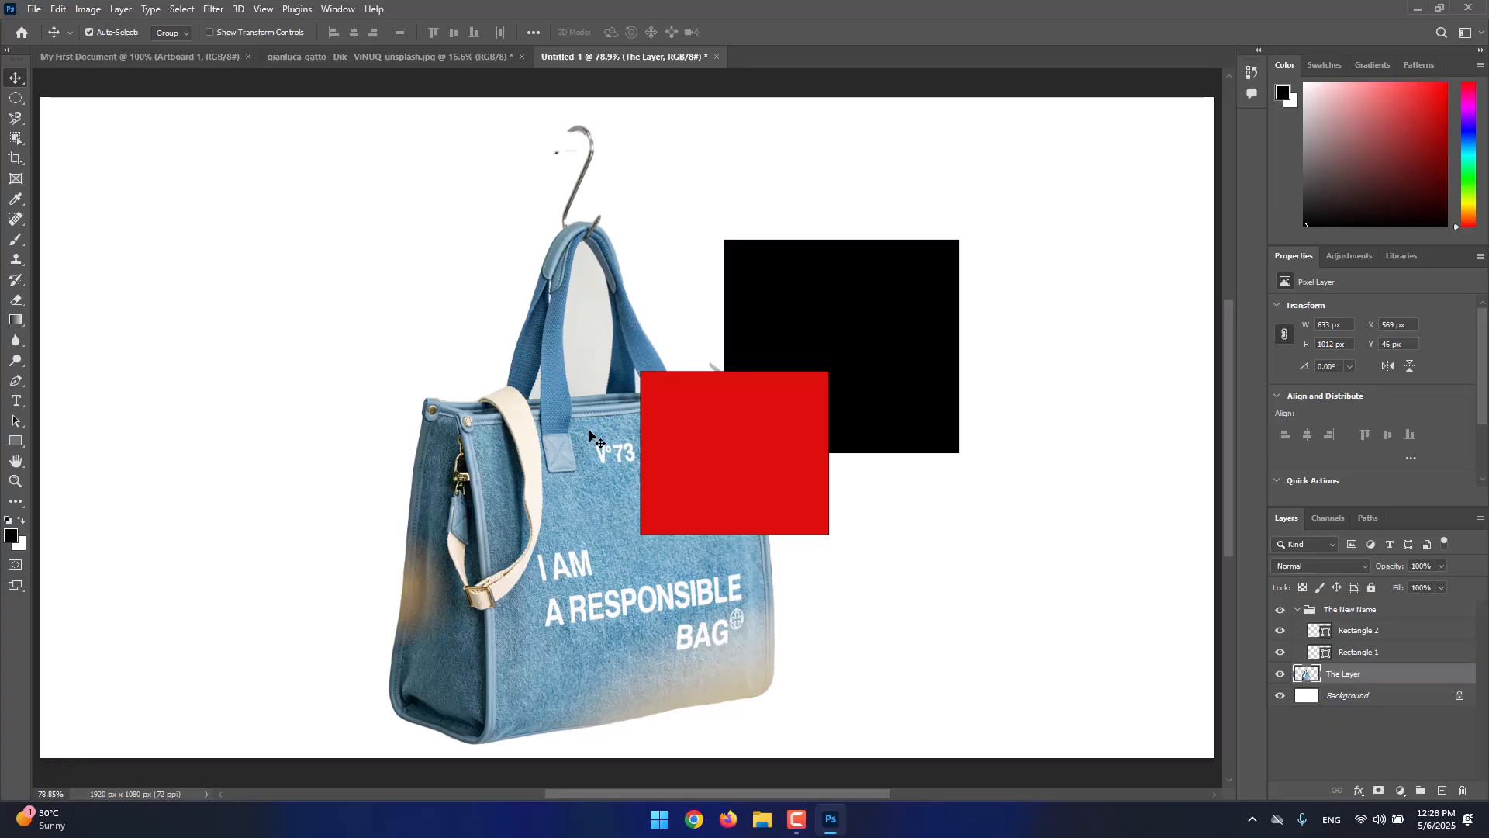
# Duplicate the bag's layer in place, move the copy left to about X 72 px, Y 46 px, and delete it
pyautogui.press('ctrl')
pyautogui.hotkey('ctrl', 'j')
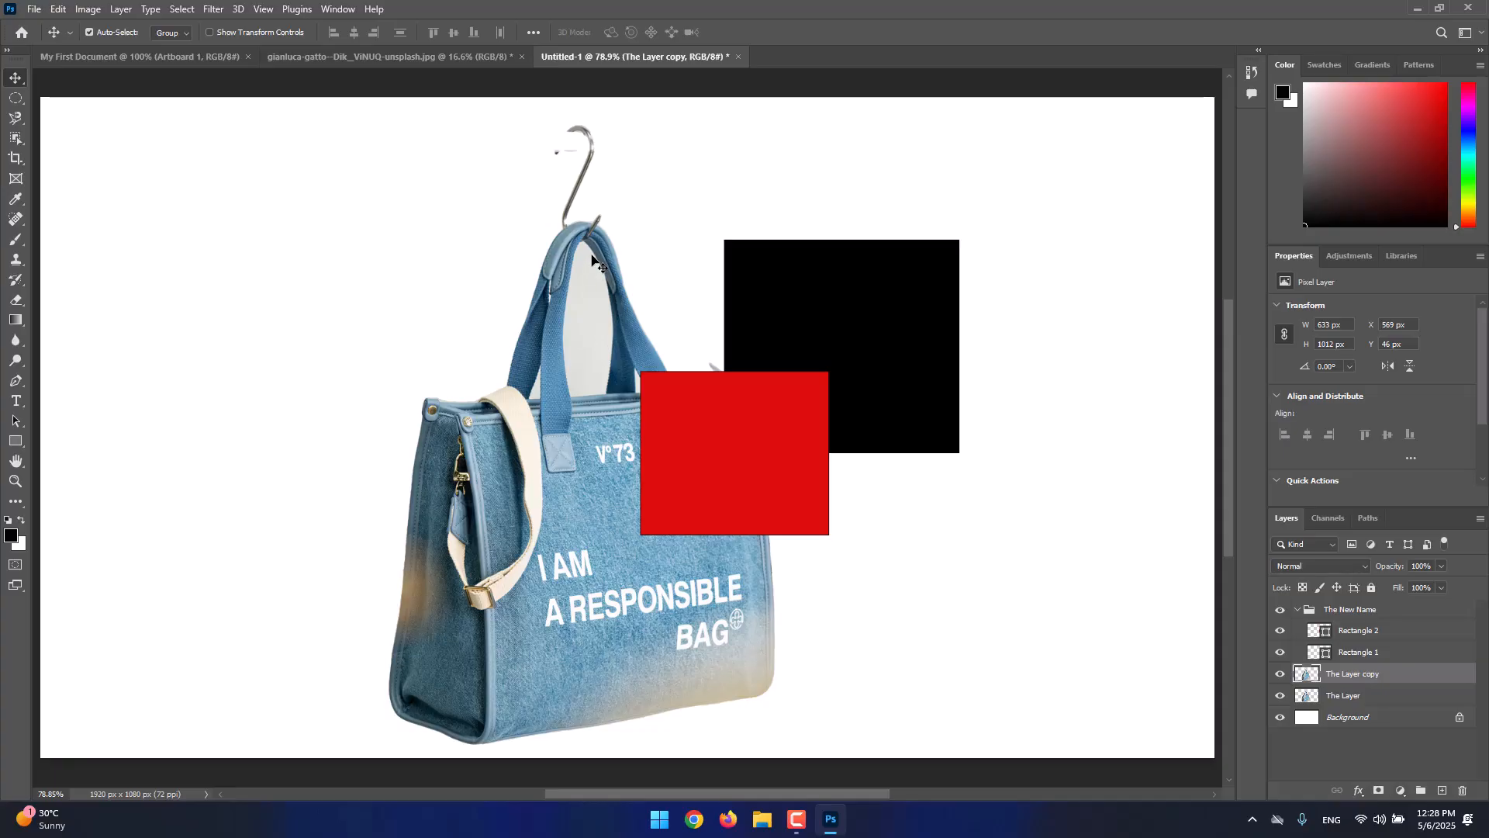
pyautogui.moveTo(588, 258); pyautogui.dragTo(333, 244)
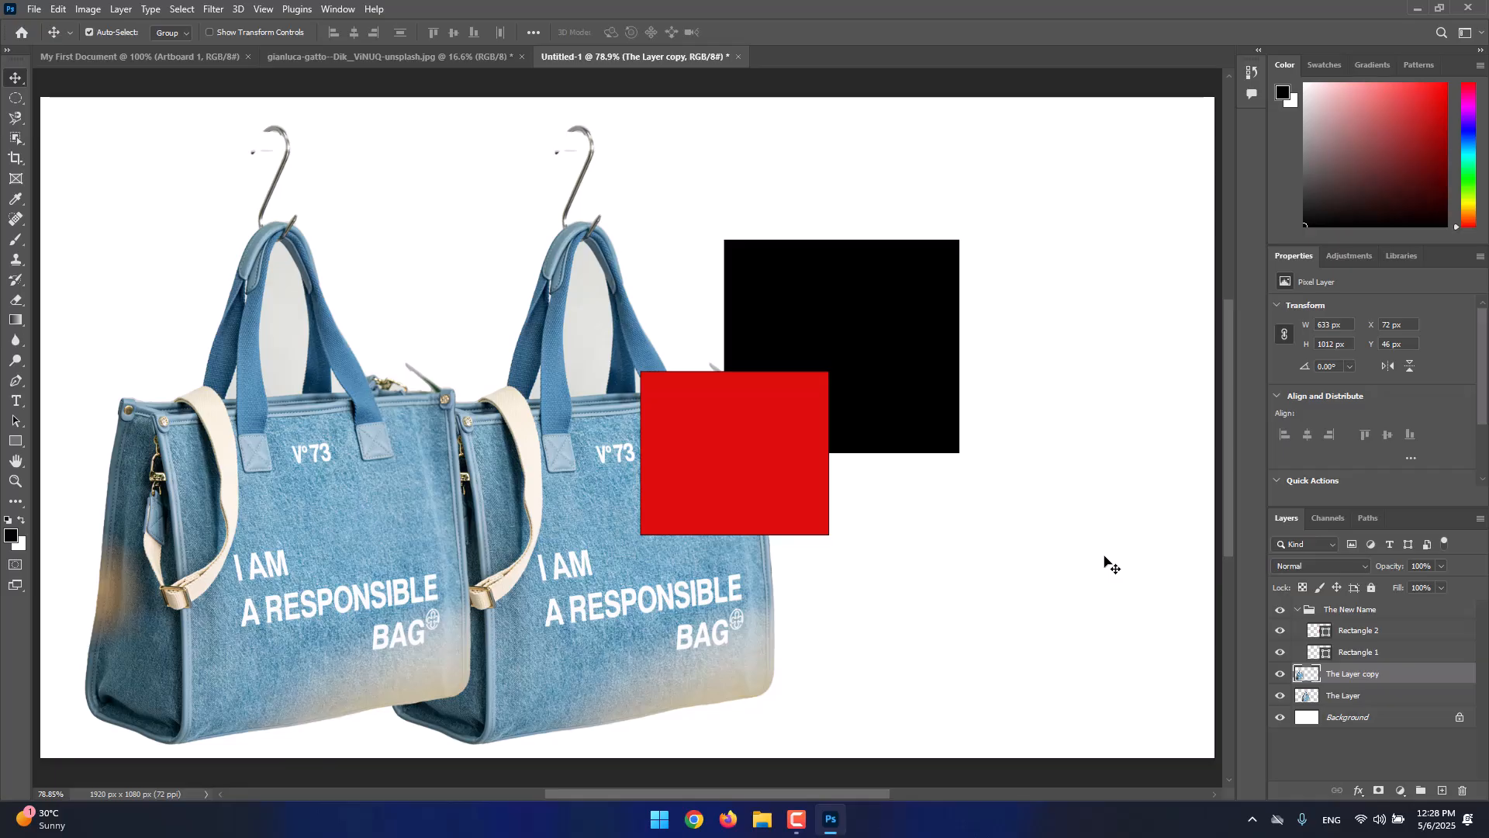
pyautogui.press('Delete')
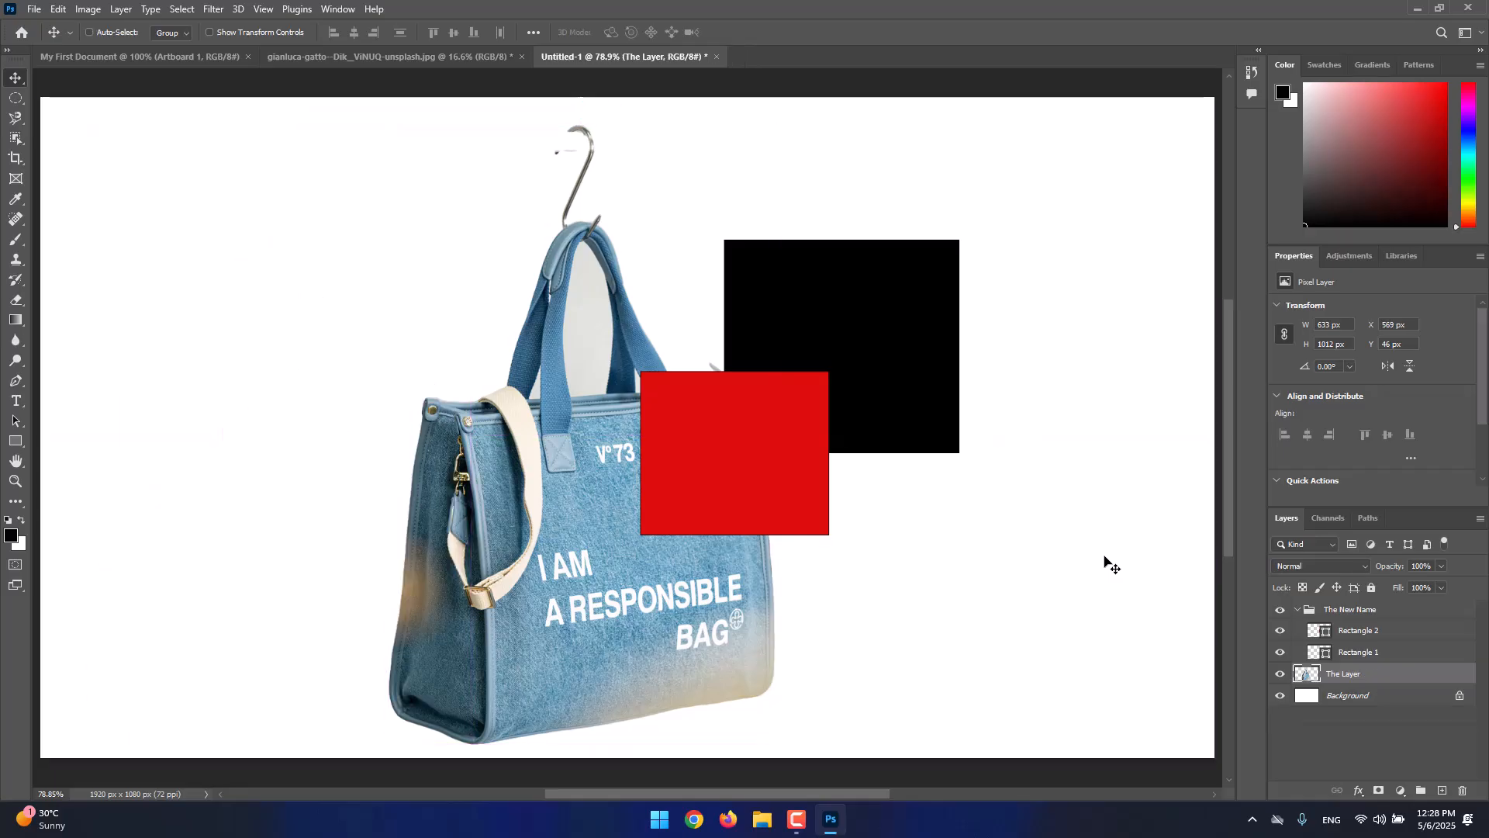
pyautogui.press('ctrl')
# View the Blending Options of the bag's layer and close them without changing anything
pyautogui.rightClick(1371, 678)
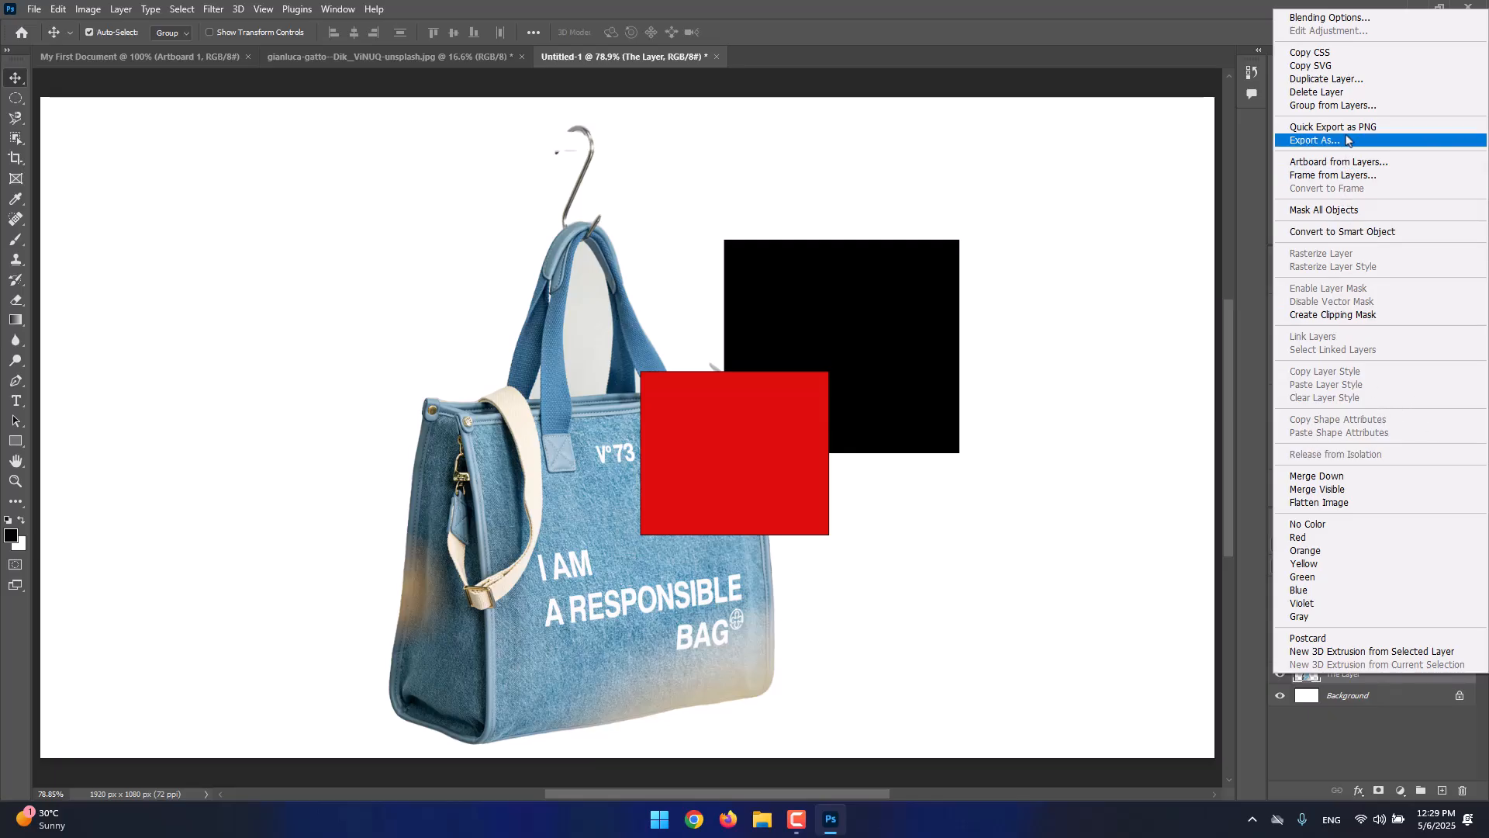
pyautogui.click(1369, 18)
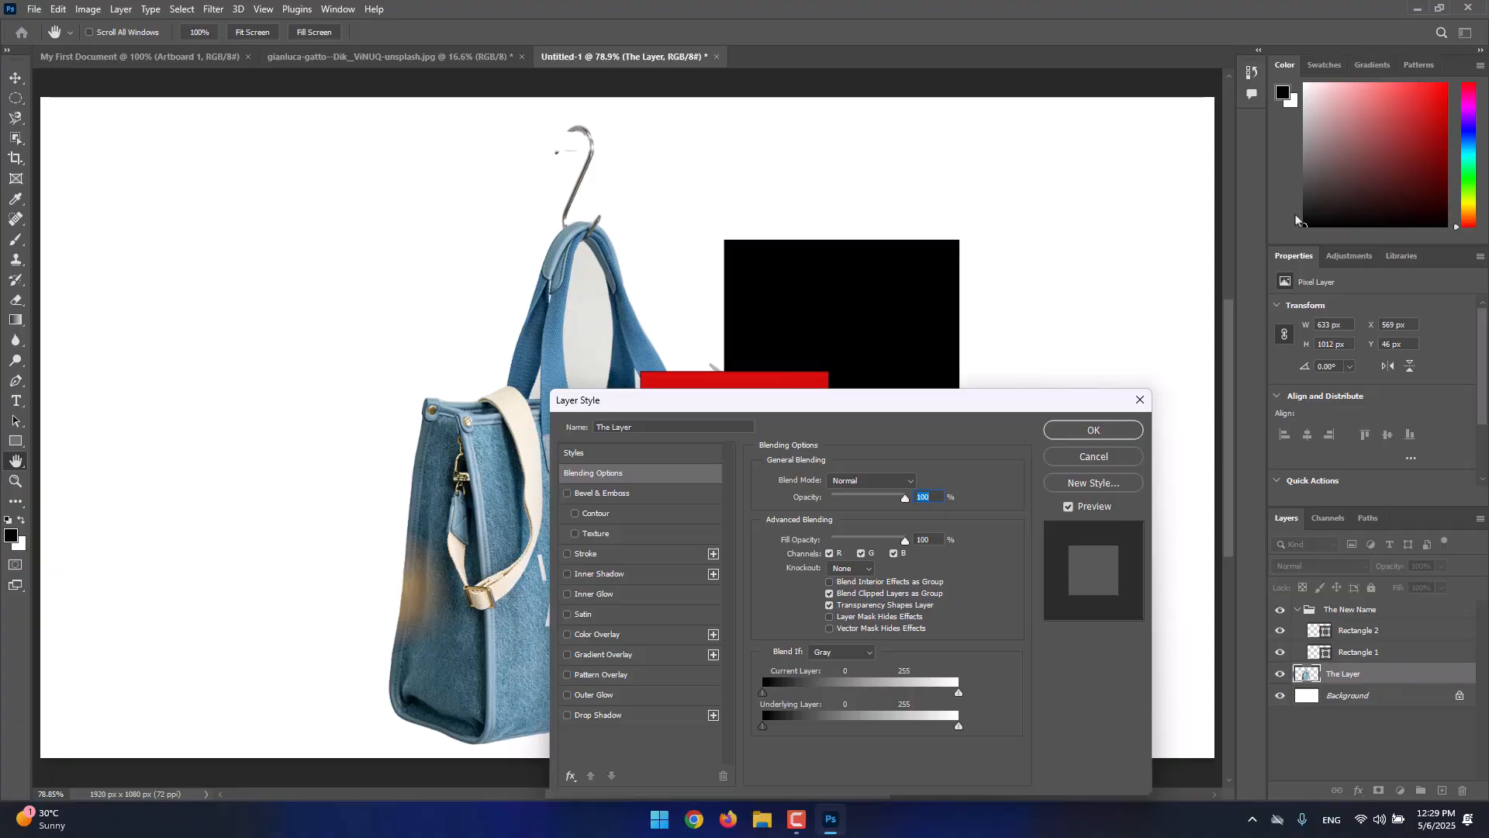
pyautogui.click(1131, 426)
pyautogui.rightClick(1381, 680)
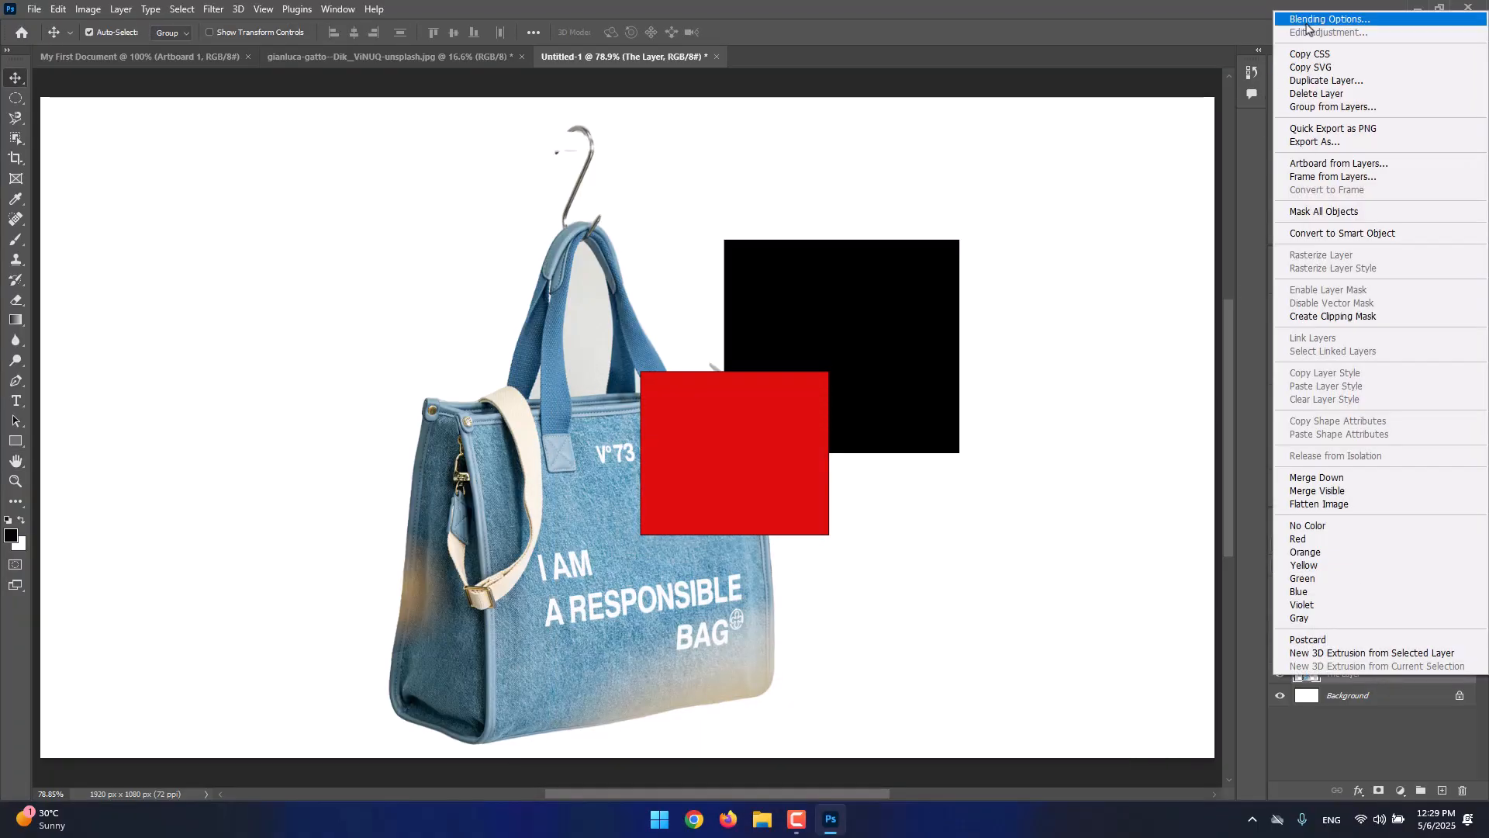
pyautogui.click(1358, 707)
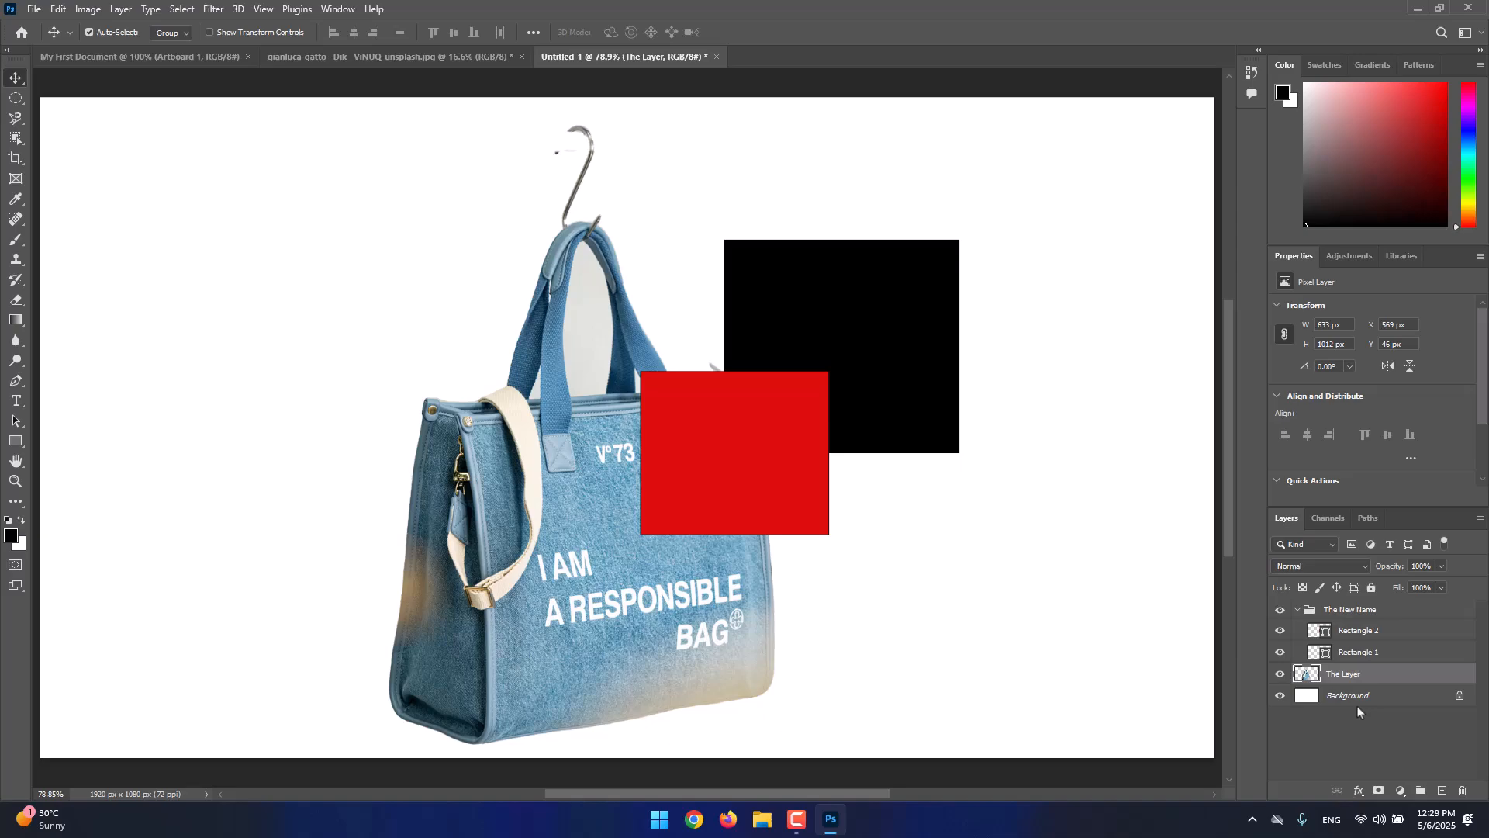
# View the Blending Options of the Rectangle 1 layer, keep the dialog clear of the rectangles, and close it without changing anything
pyautogui.rightClick(1373, 648)
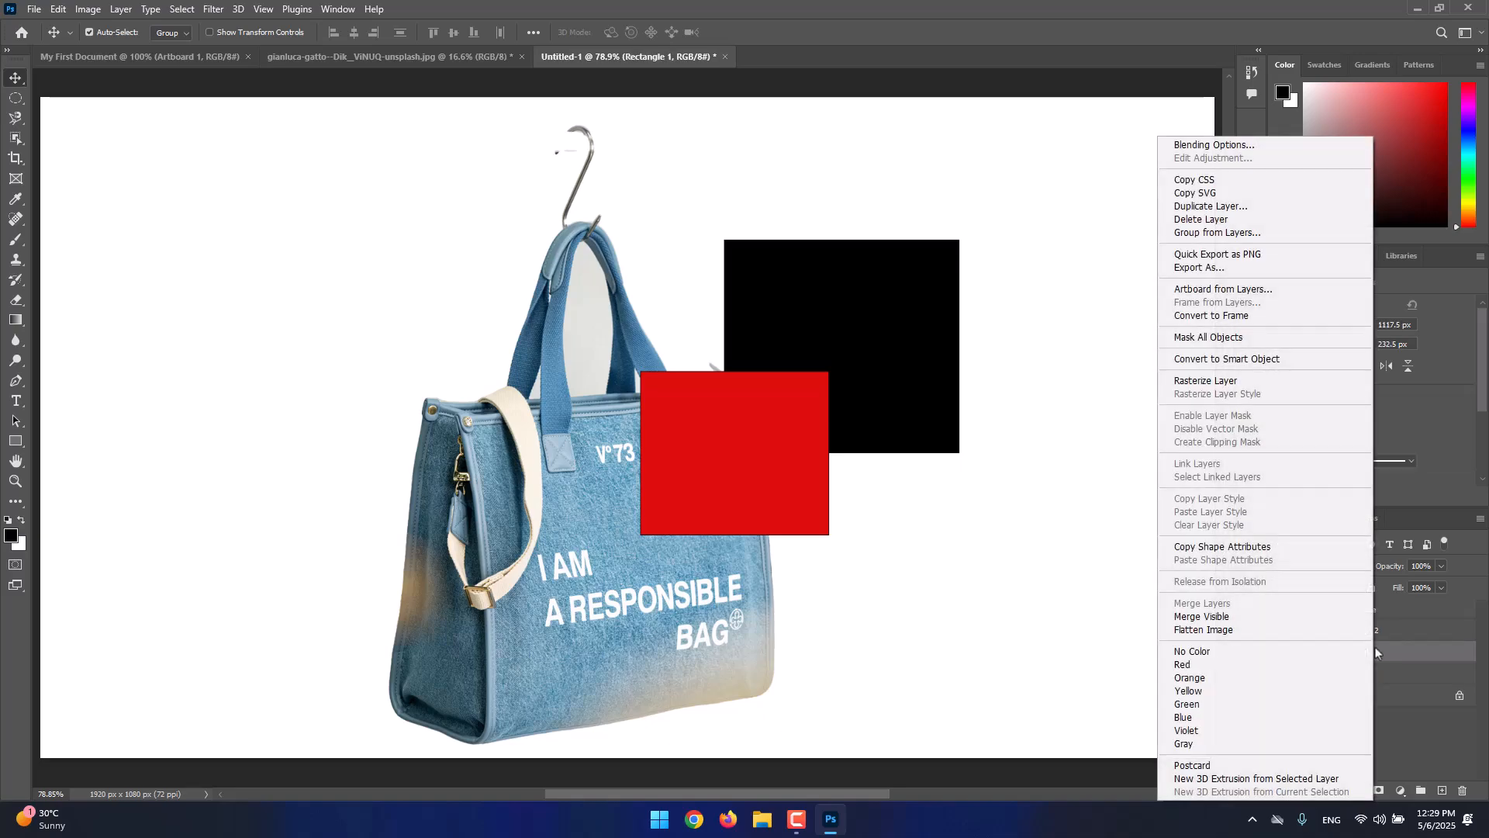
pyautogui.click(1265, 148)
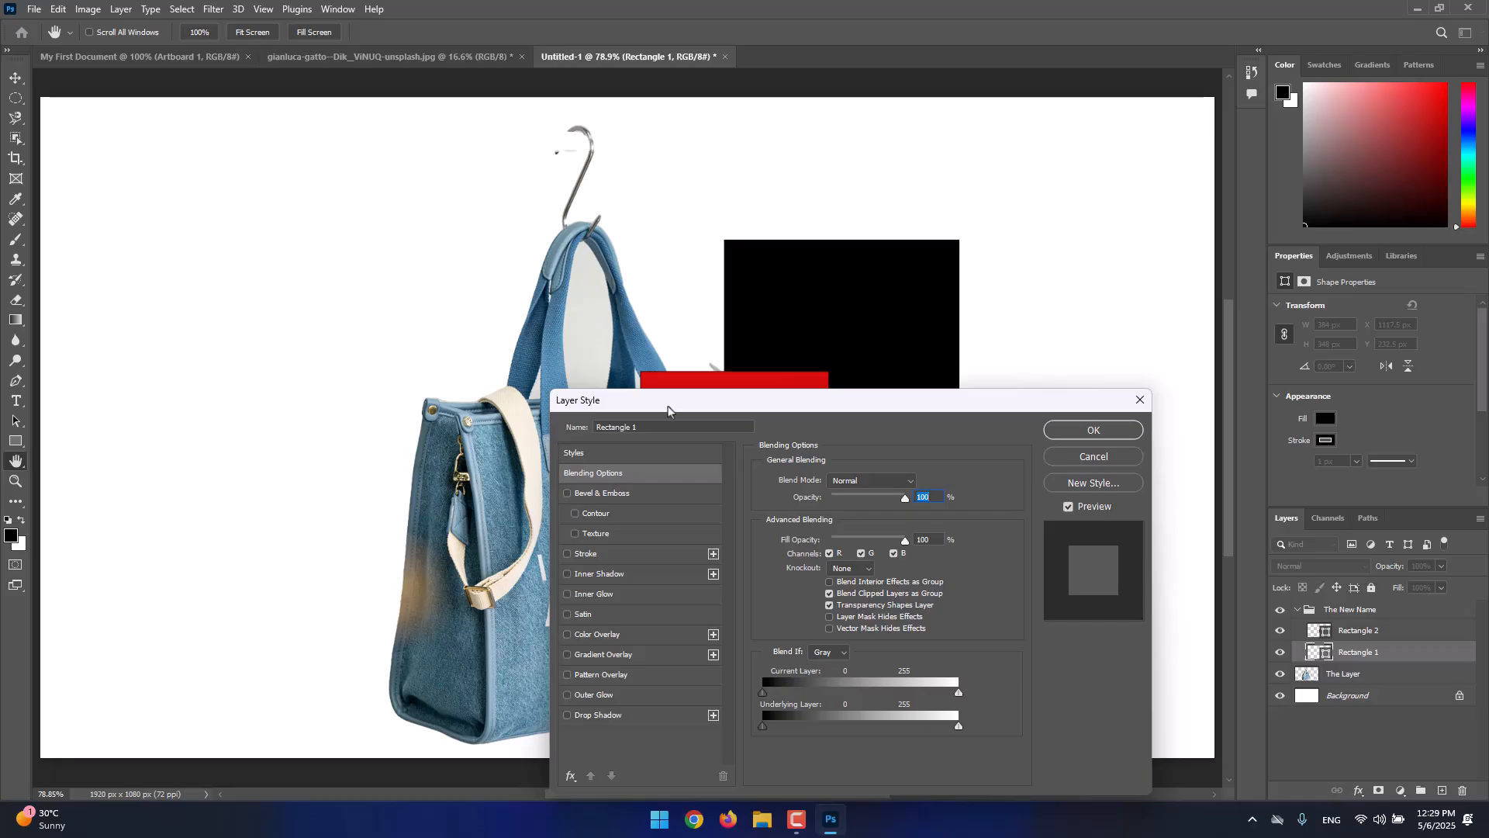
pyautogui.moveTo(676, 403); pyautogui.dragTo(544, 284)
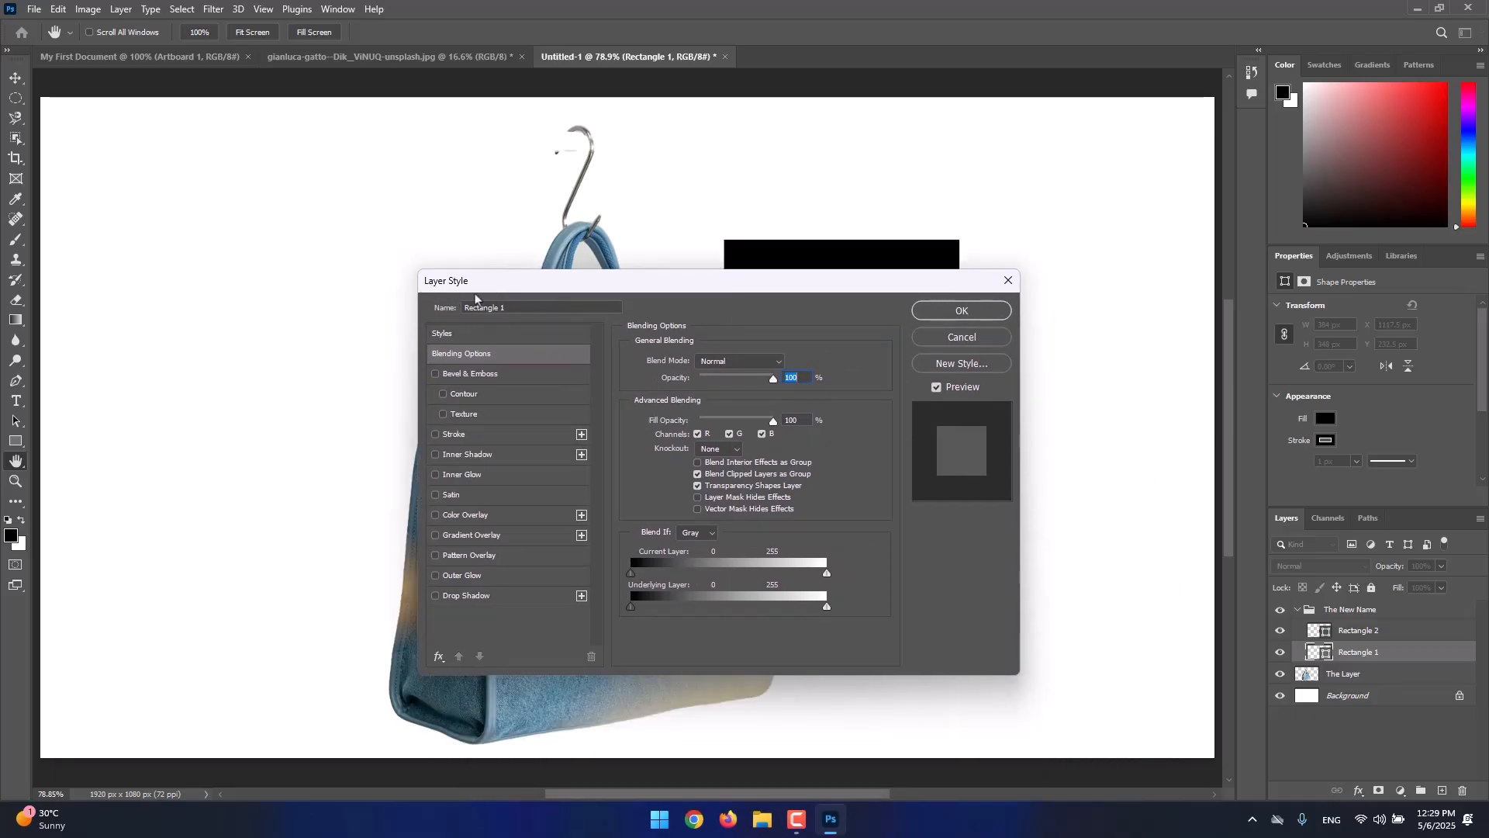
pyautogui.moveTo(535, 289); pyautogui.dragTo(191, 180)
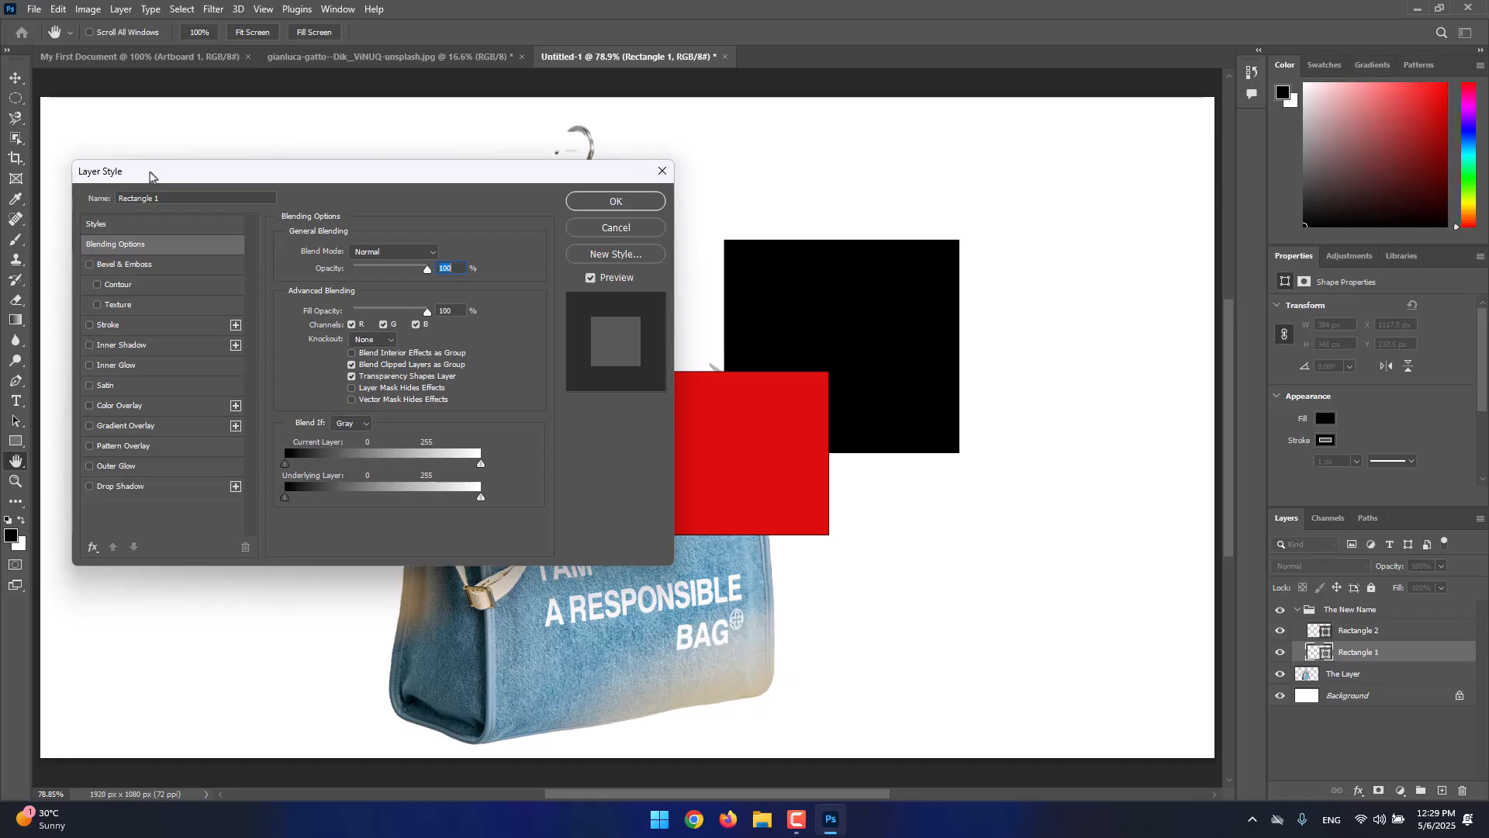
pyautogui.moveTo(149, 172); pyautogui.dragTo(144, 152)
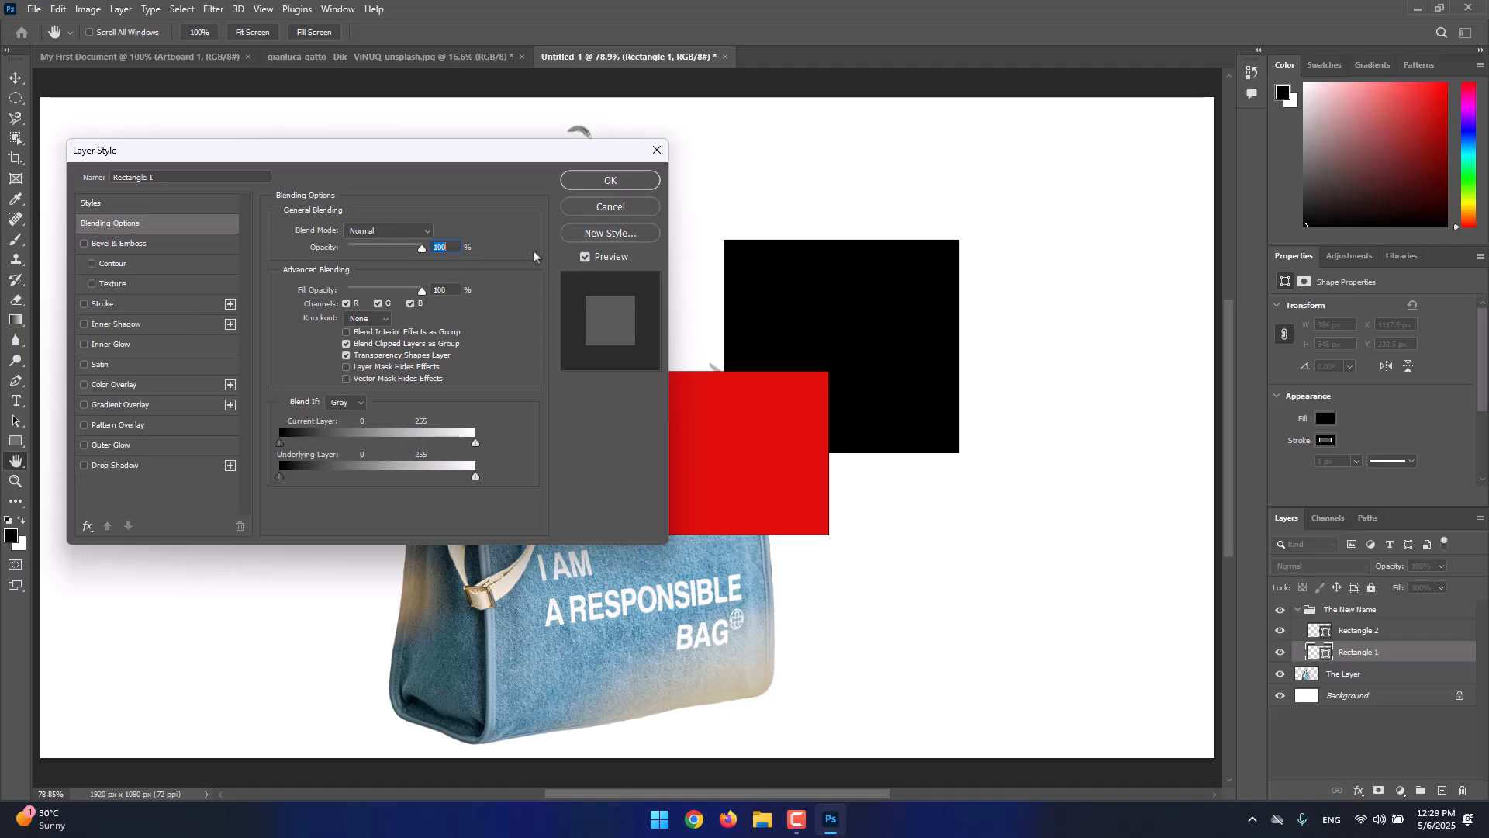
pyautogui.click(611, 206)
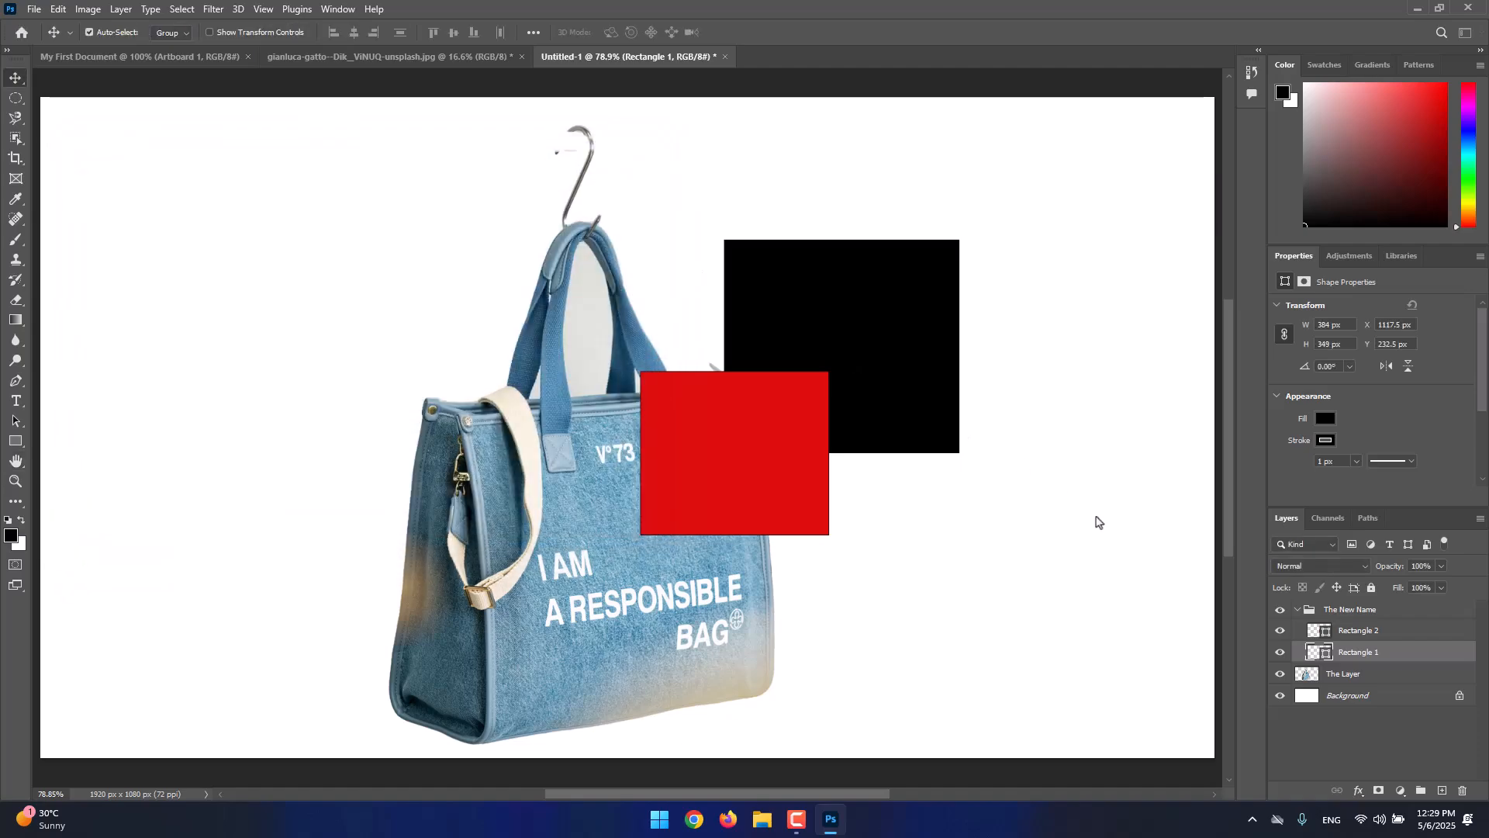
# Add a green (#1ca519) Stroke of about 29 px to the bag's layer
pyautogui.click(1367, 674)
pyautogui.rightClick(1367, 674)
pyautogui.click(1386, 24)
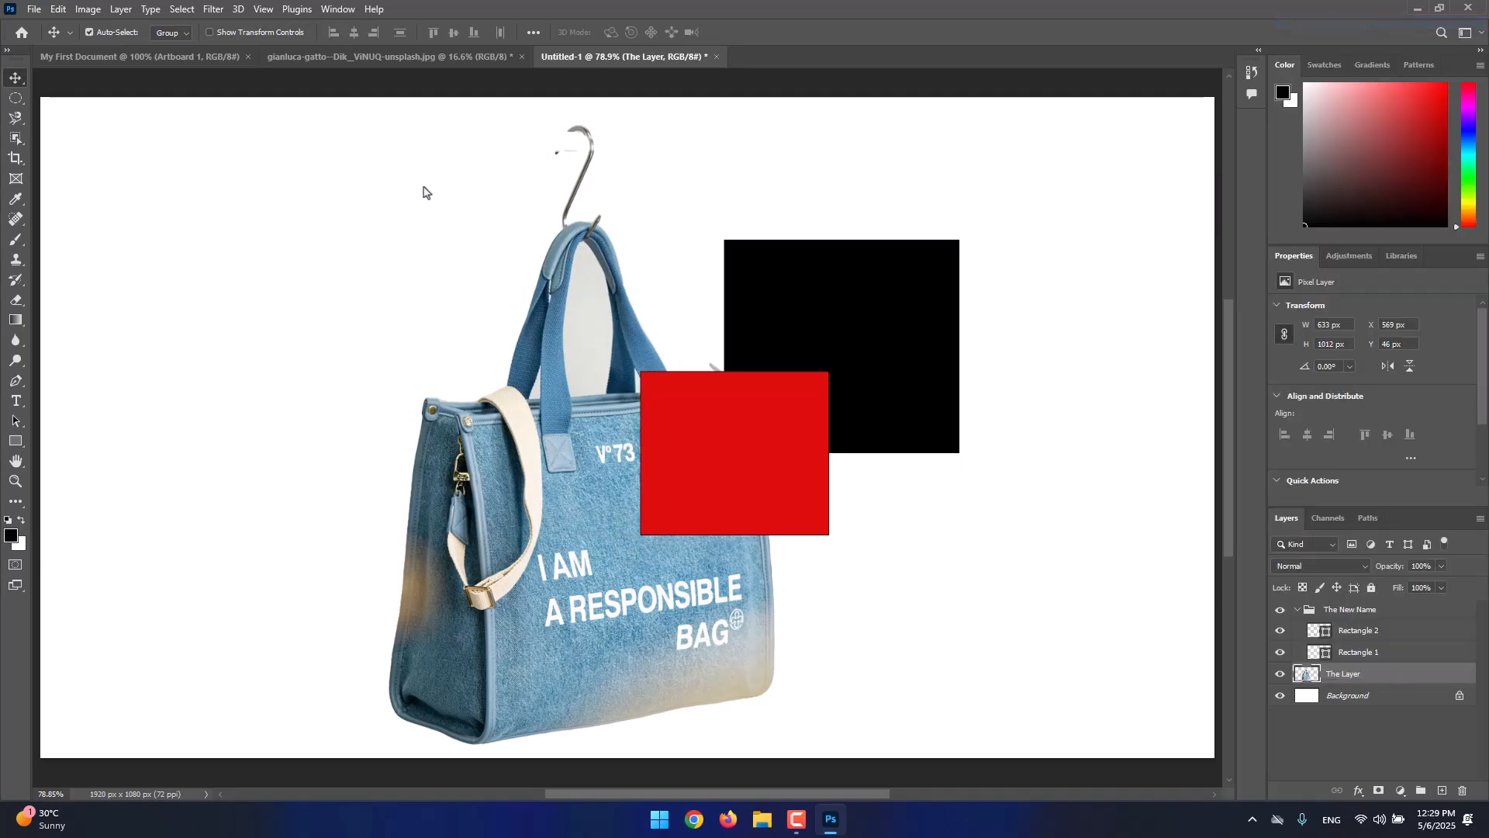
pyautogui.moveTo(278, 146); pyautogui.dragTo(974, 285)
pyautogui.click(847, 442)
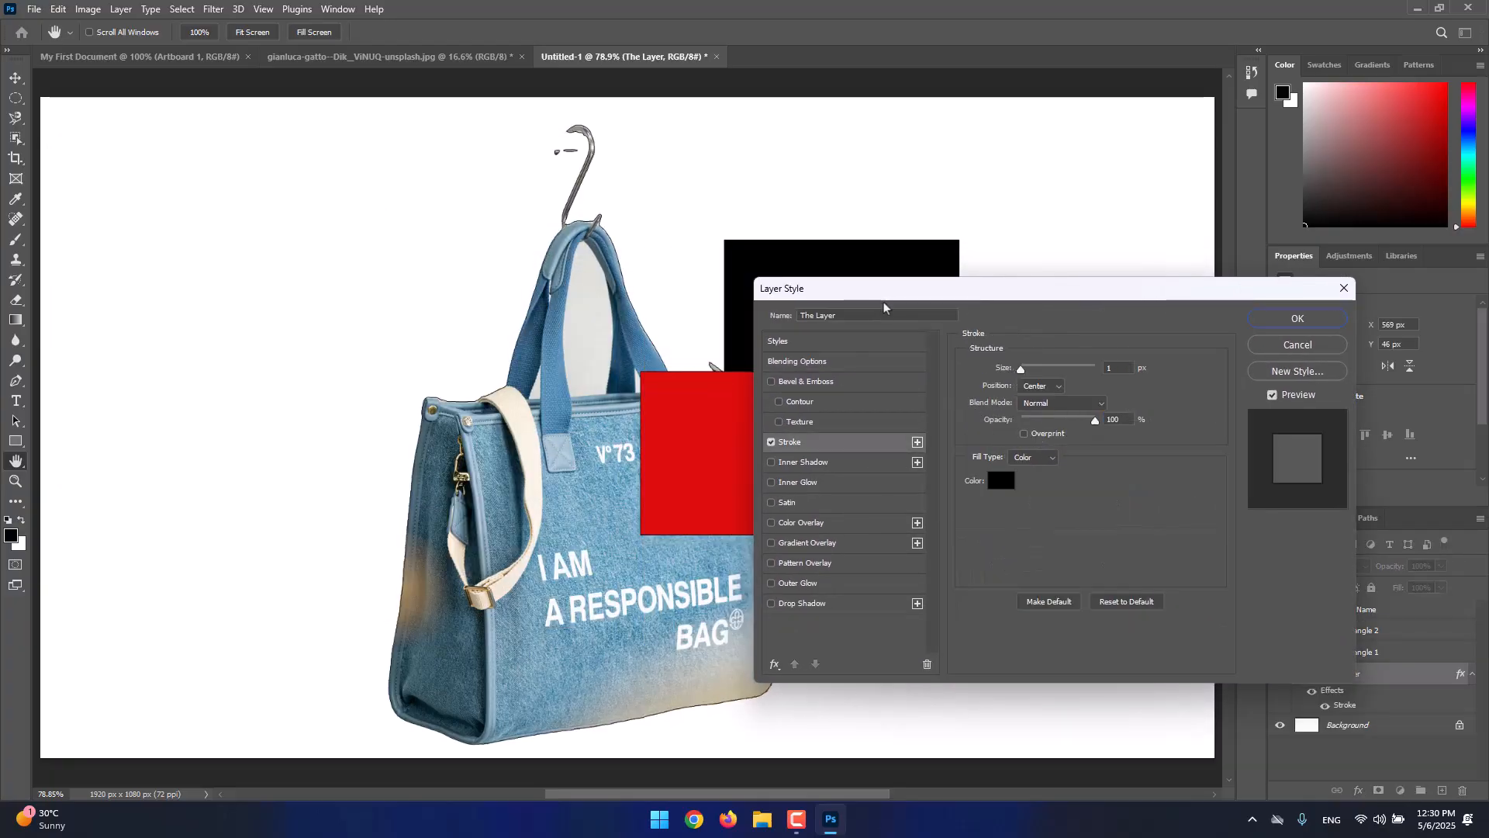
pyautogui.moveTo(882, 300); pyautogui.dragTo(1039, 292)
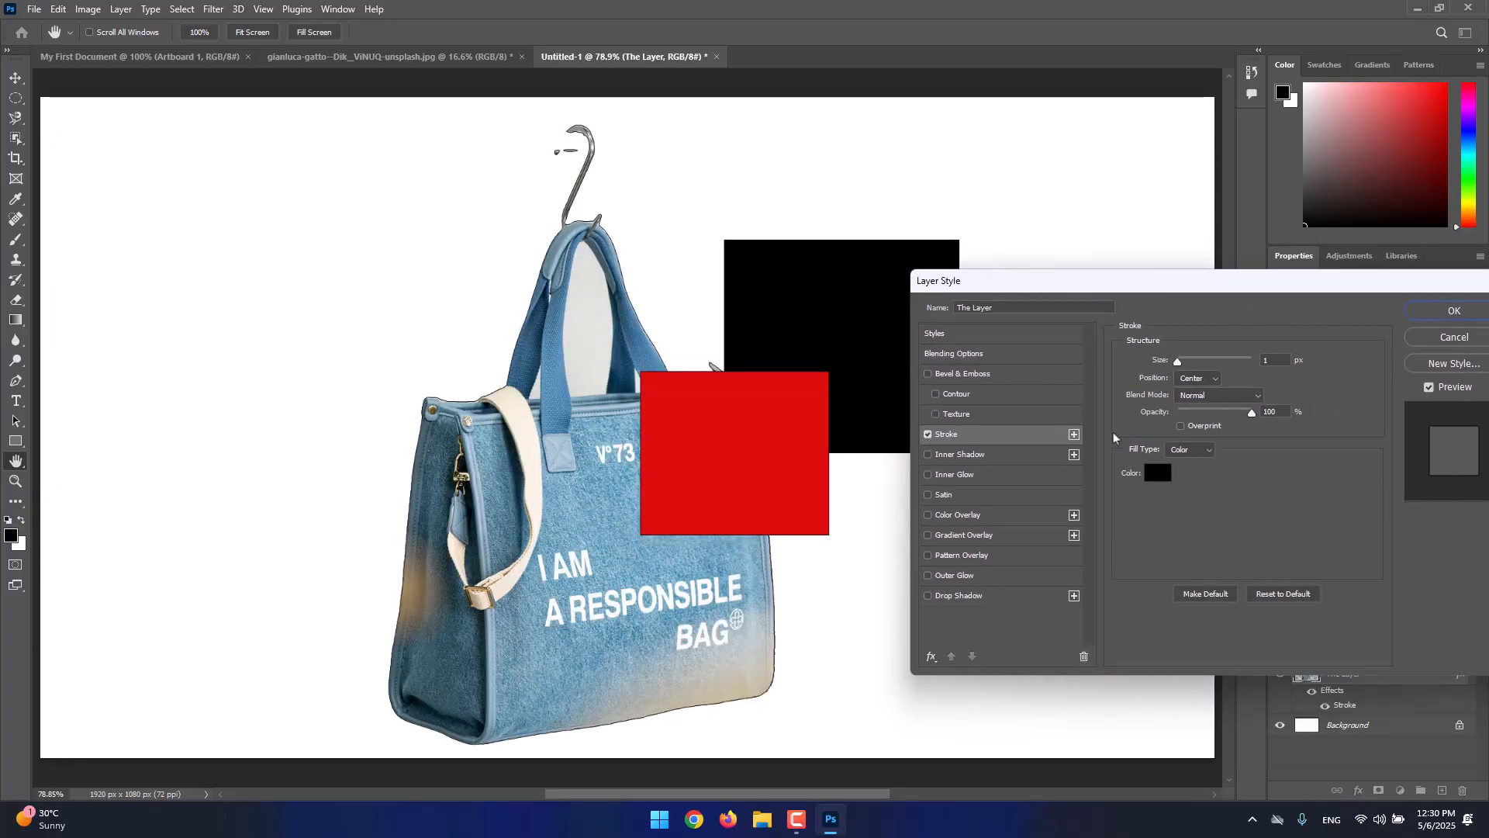
pyautogui.click(1157, 472)
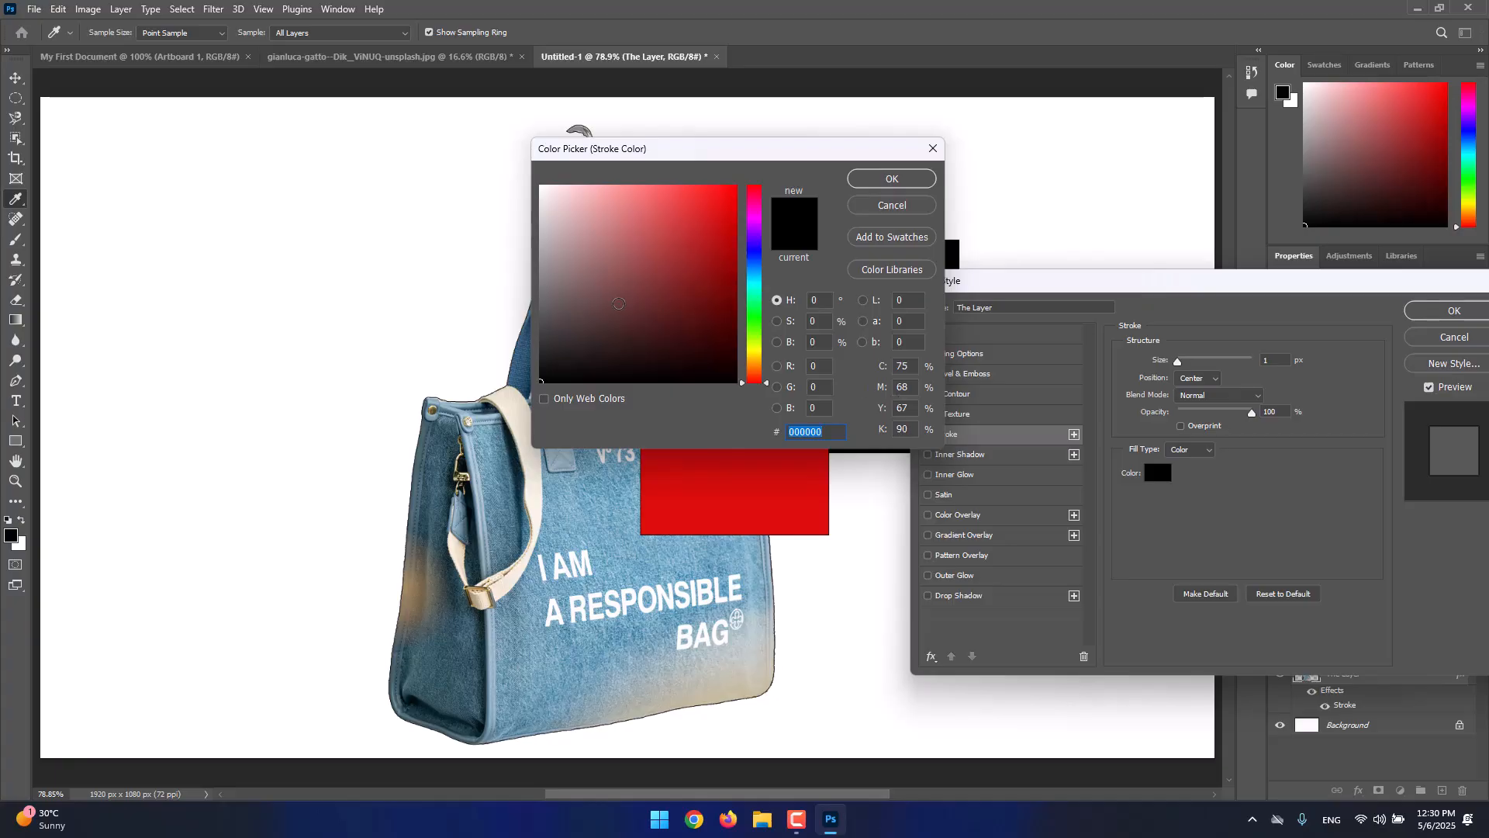
pyautogui.moveTo(754, 286)
pyautogui.mouseDown()
pyautogui.moveTo(757, 258)
pyautogui.moveTo(751, 347)
pyautogui.moveTo(751, 318)
pyautogui.mouseUp()
pyautogui.click(705, 257)
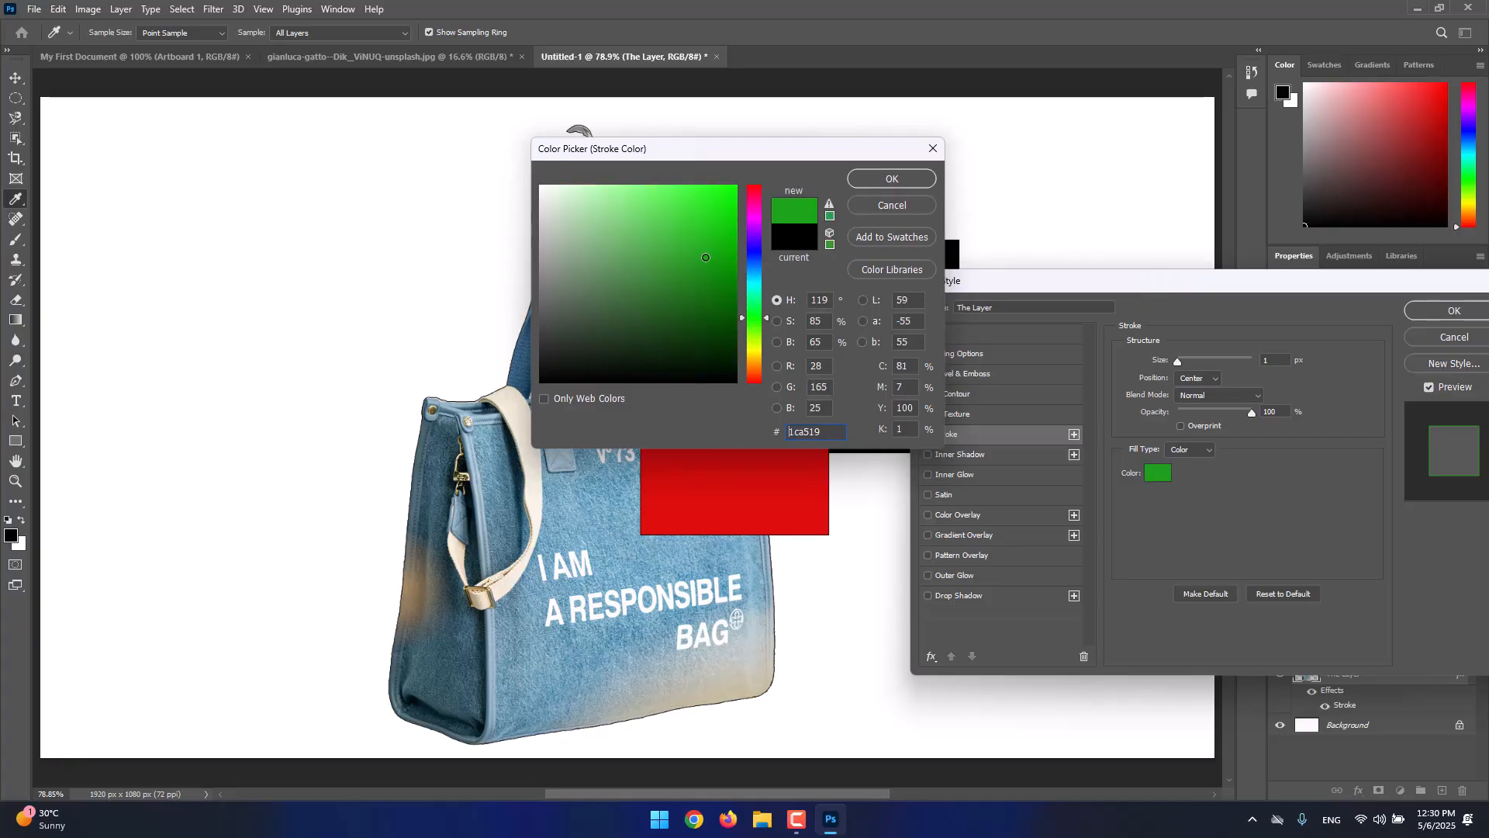
pyautogui.click(861, 183)
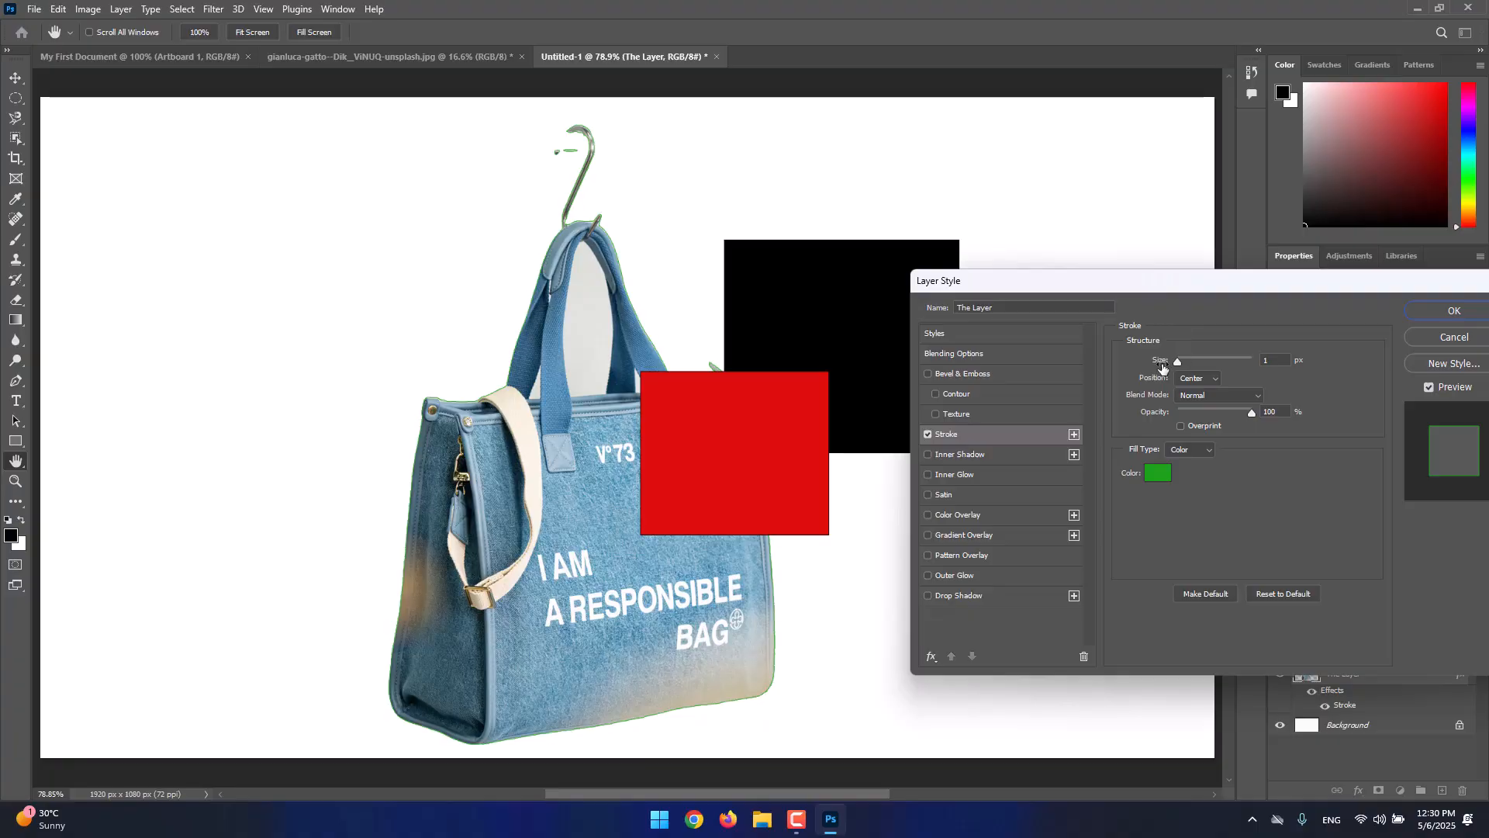
pyautogui.moveTo(1161, 359); pyautogui.dragTo(1187, 363)
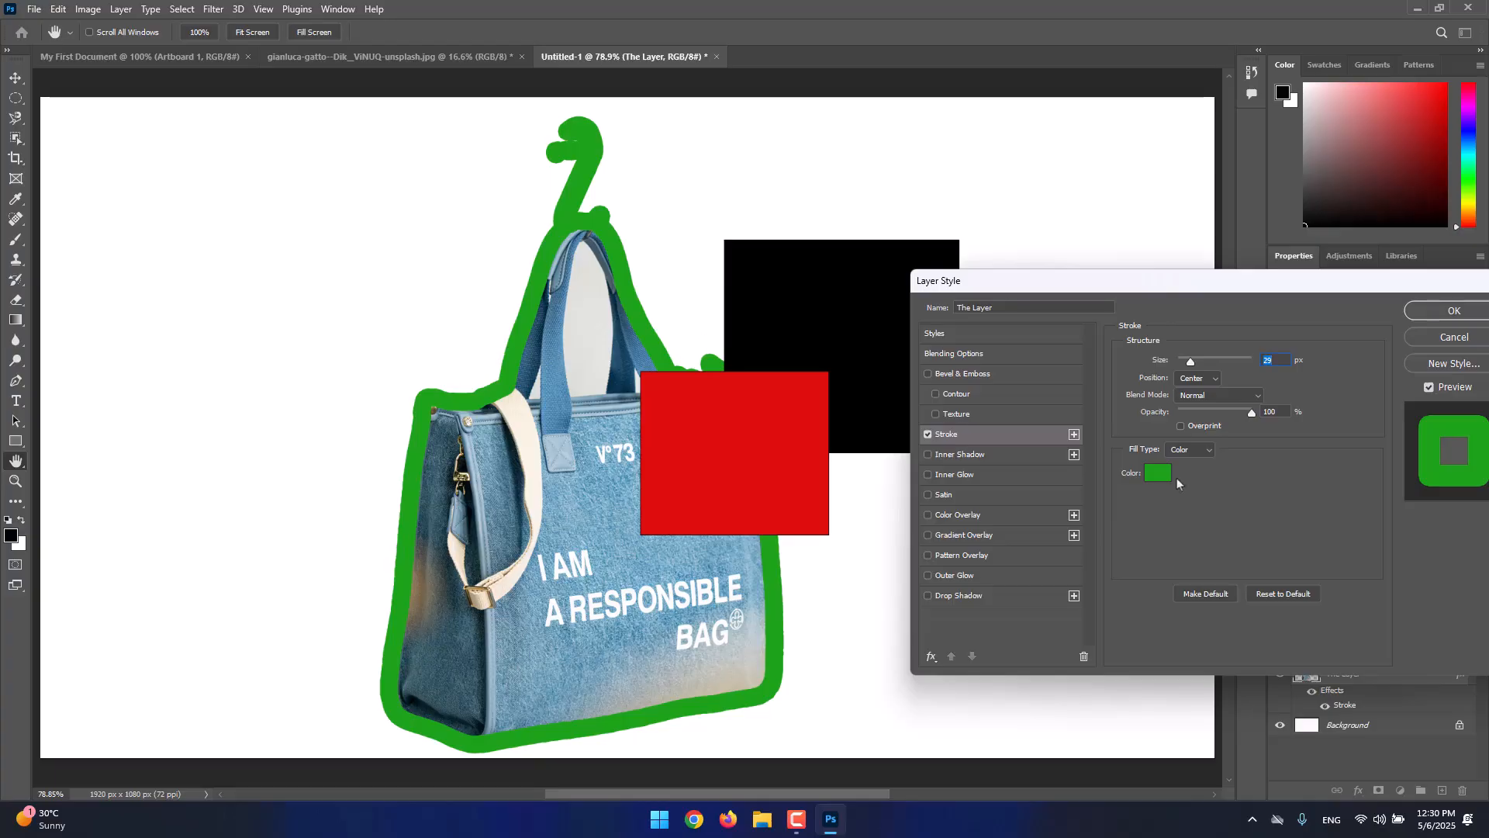
# Add a second Stroke to the bag's layer in red (#e12f17) with a size of about 62 px
pyautogui.click(1075, 435)
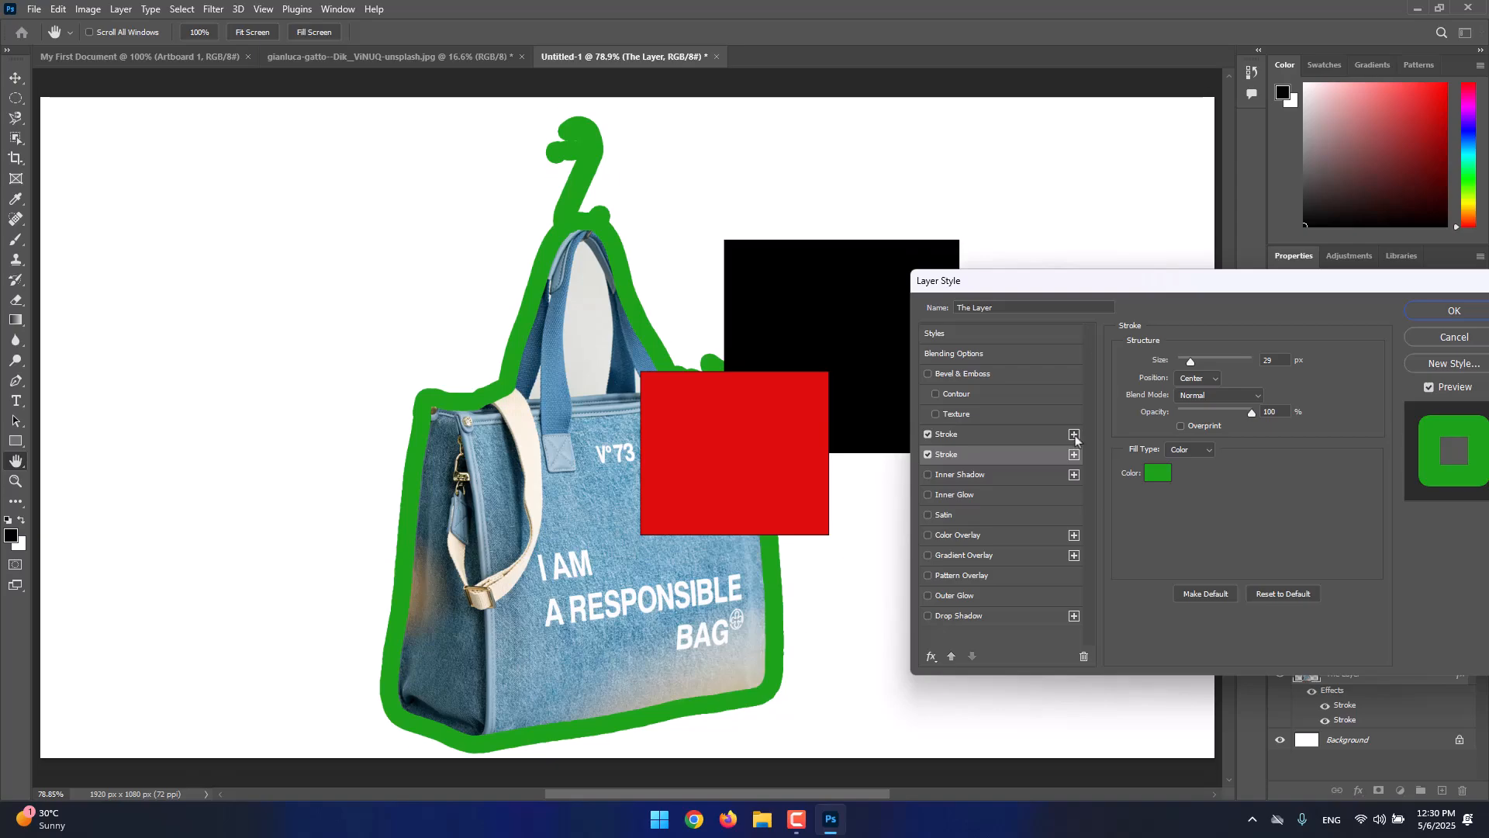
pyautogui.click(1151, 474)
pyautogui.click(580, 293)
pyautogui.click(753, 372)
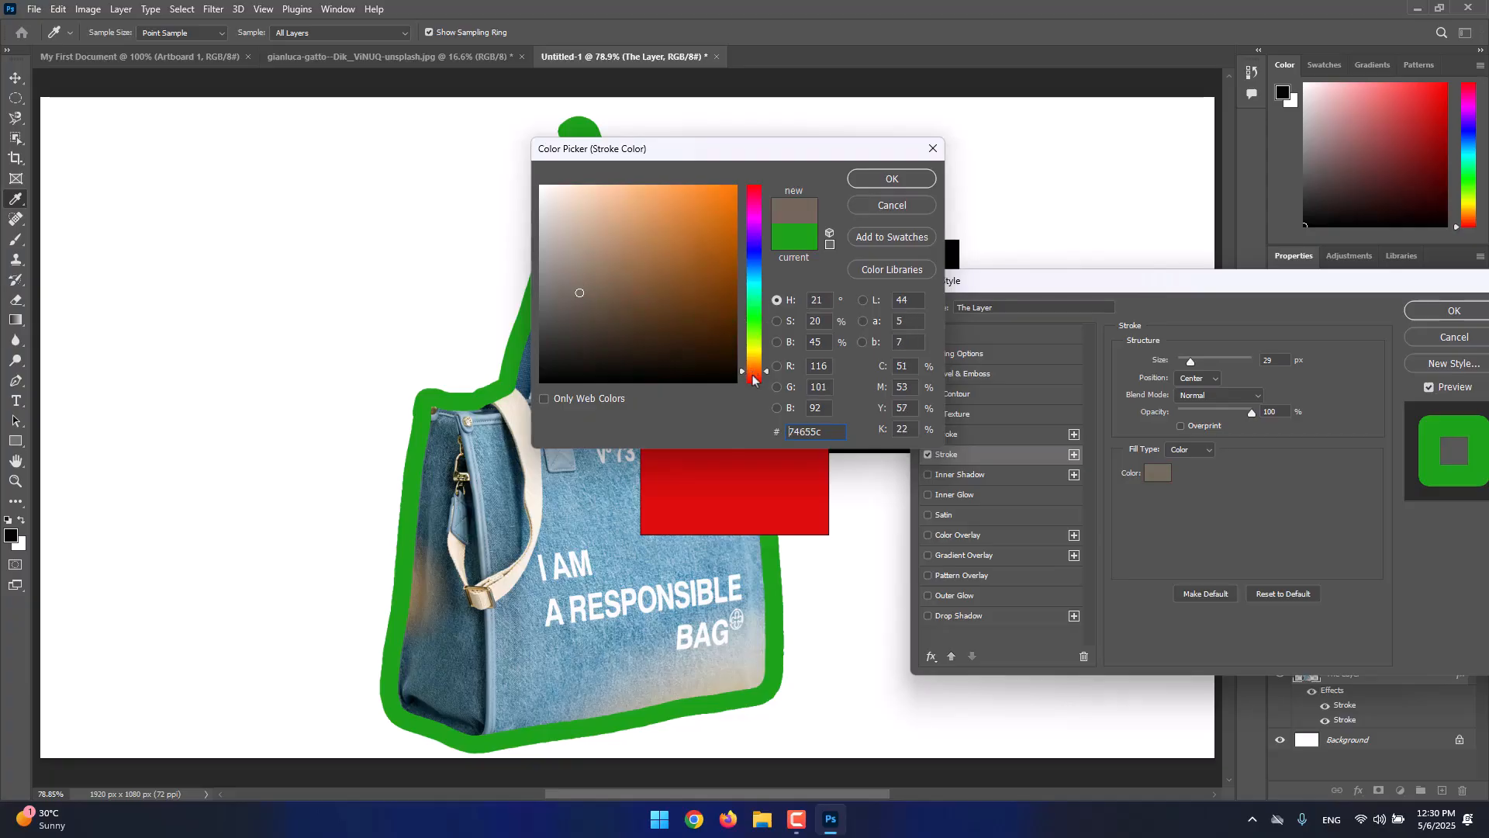
pyautogui.click(752, 380)
pyautogui.click(717, 207)
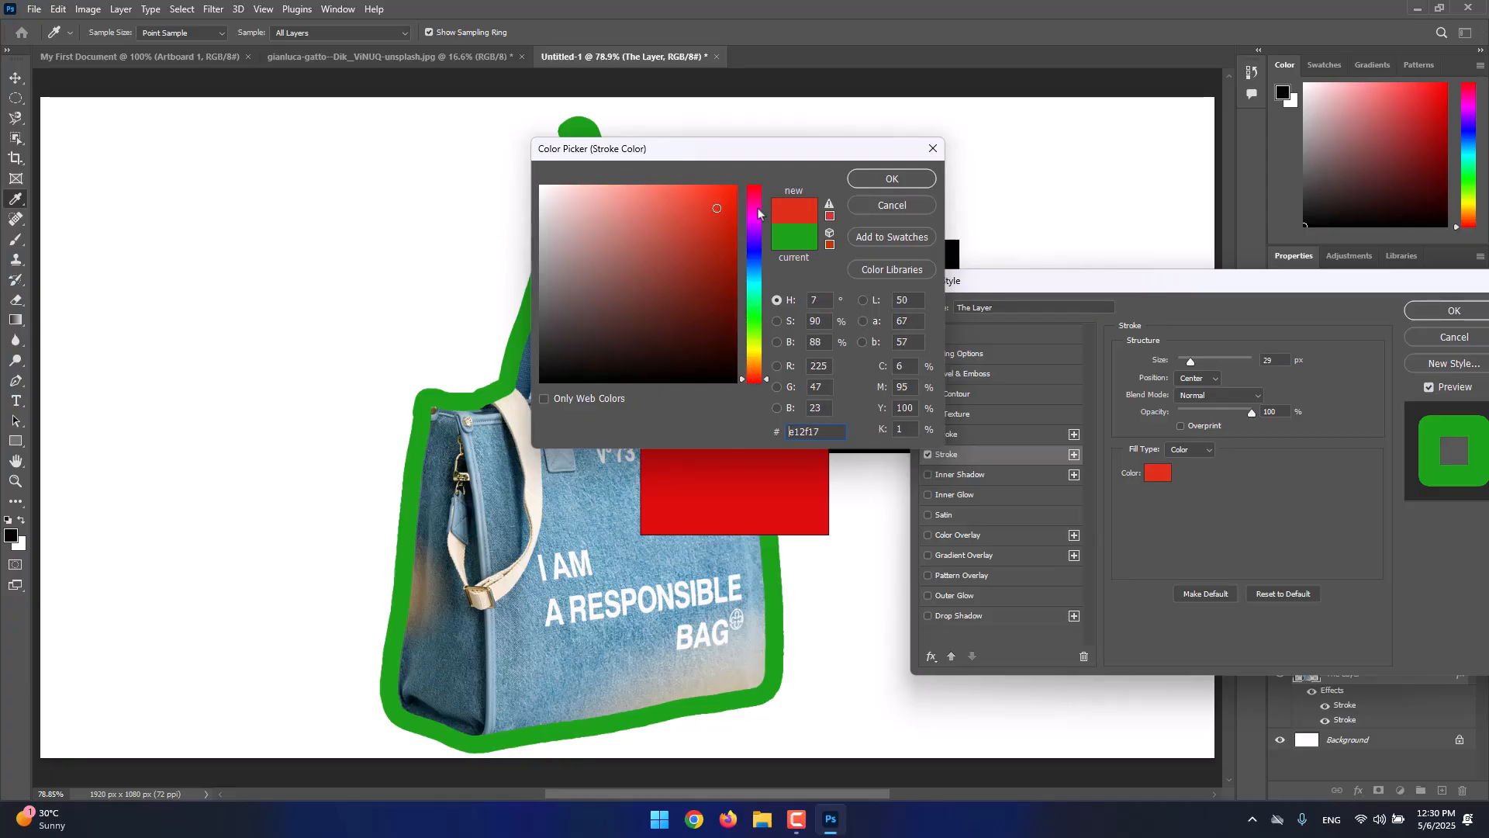
pyautogui.click(892, 178)
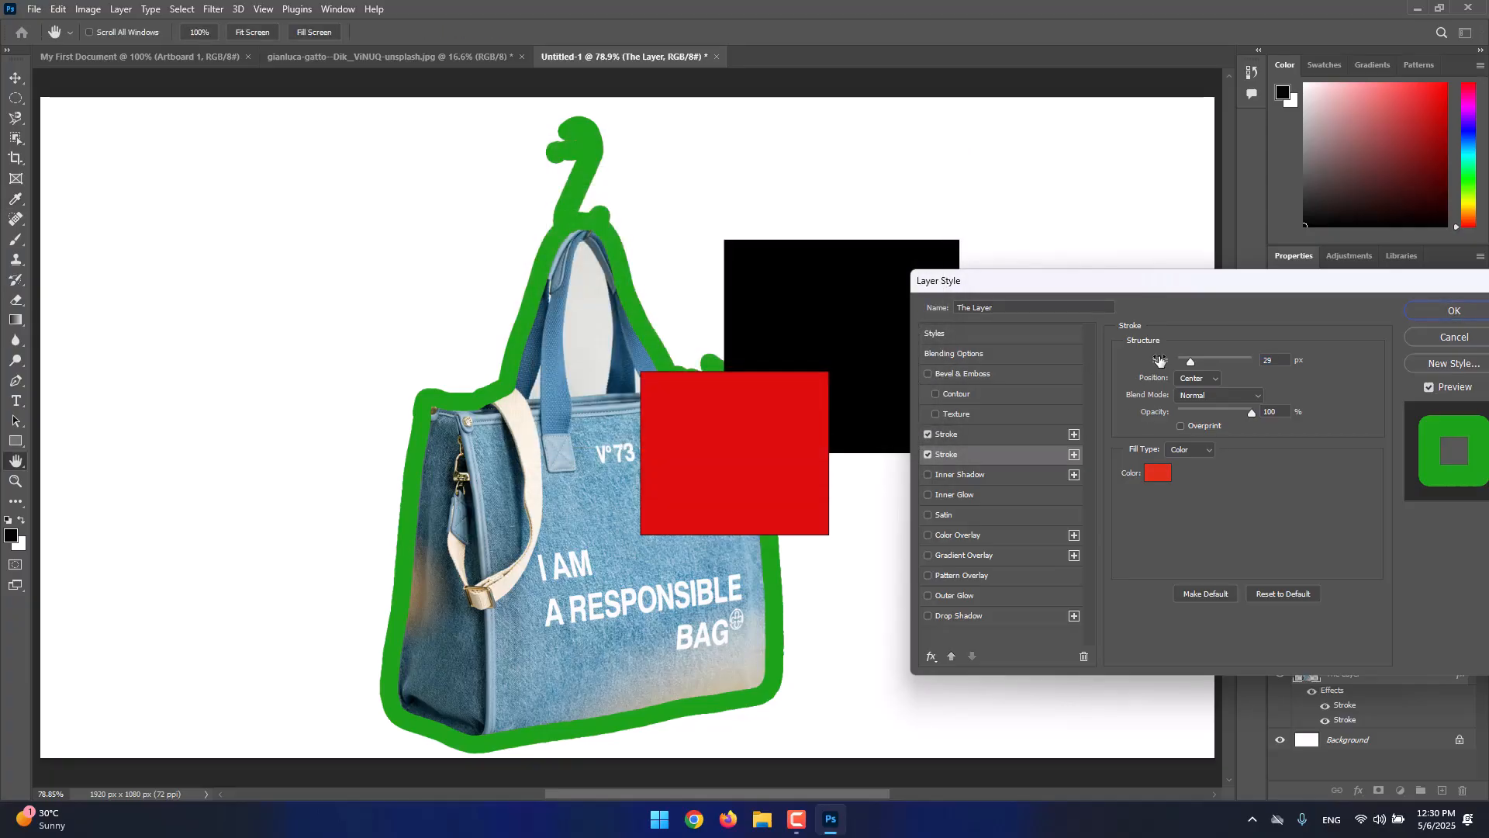
pyautogui.moveTo(1158, 360); pyautogui.dragTo(1200, 360)
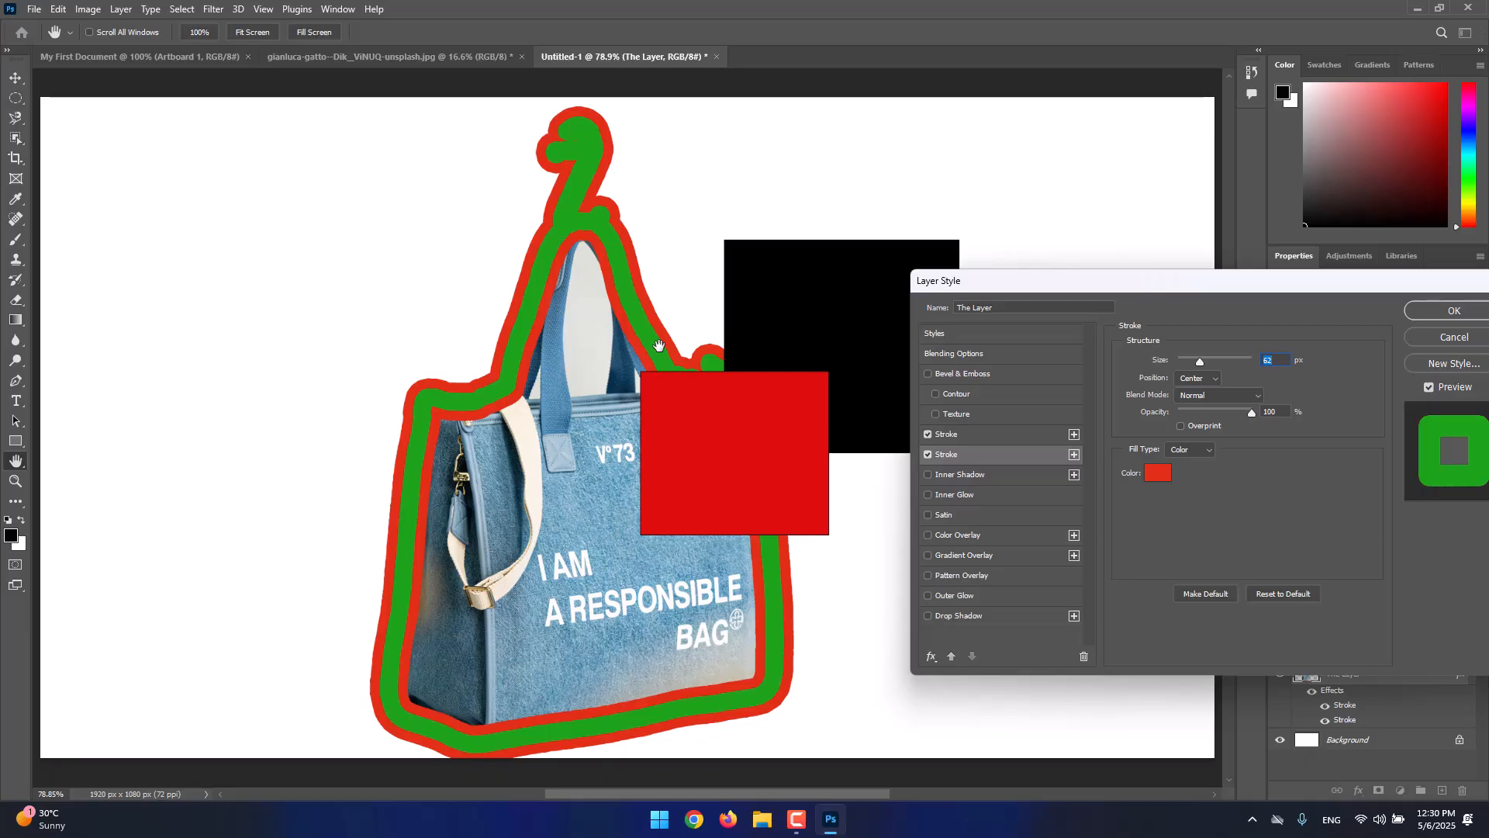
# Try the red stroke's position as Inside, and set it to Outside
pyautogui.click(1196, 378)
pyautogui.click(1186, 395)
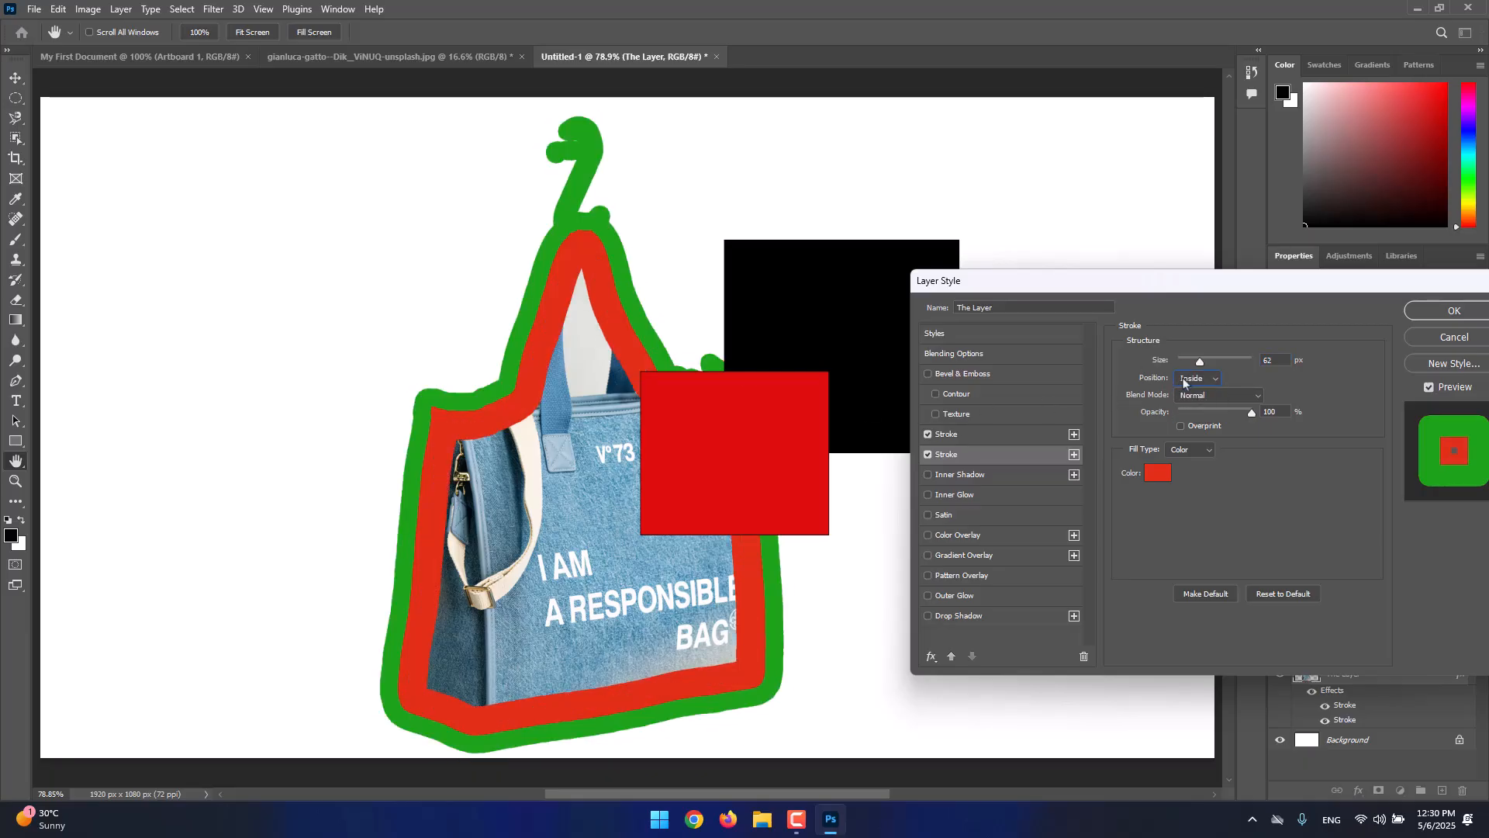
pyautogui.click(1183, 378)
pyautogui.click(1191, 362)
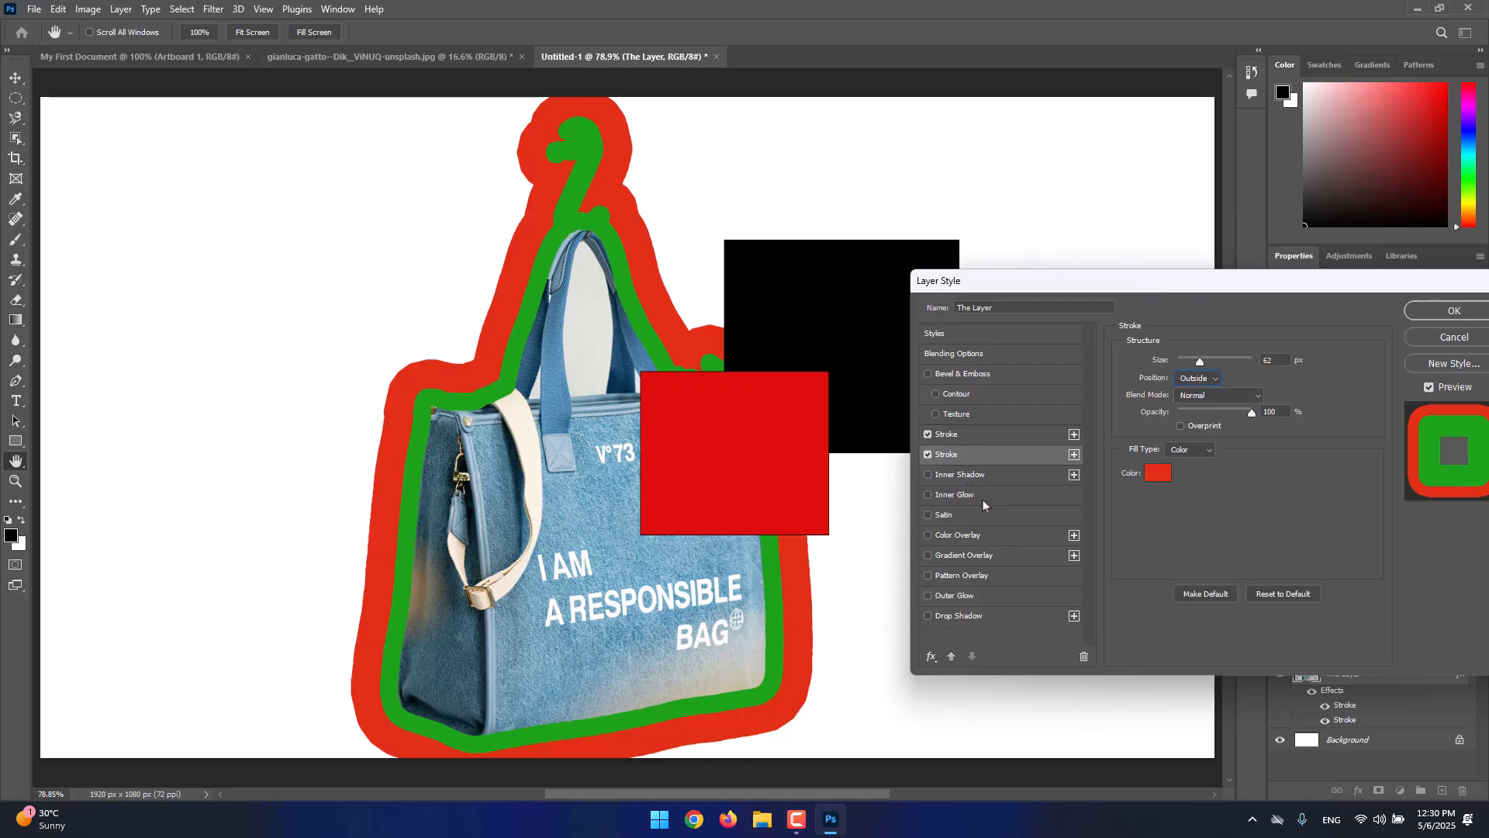
# Turn off both strokes on the bag's layer and enable a Color Overlay instead
pyautogui.click(927, 455)
pyautogui.click(927, 434)
pyautogui.click(959, 536)
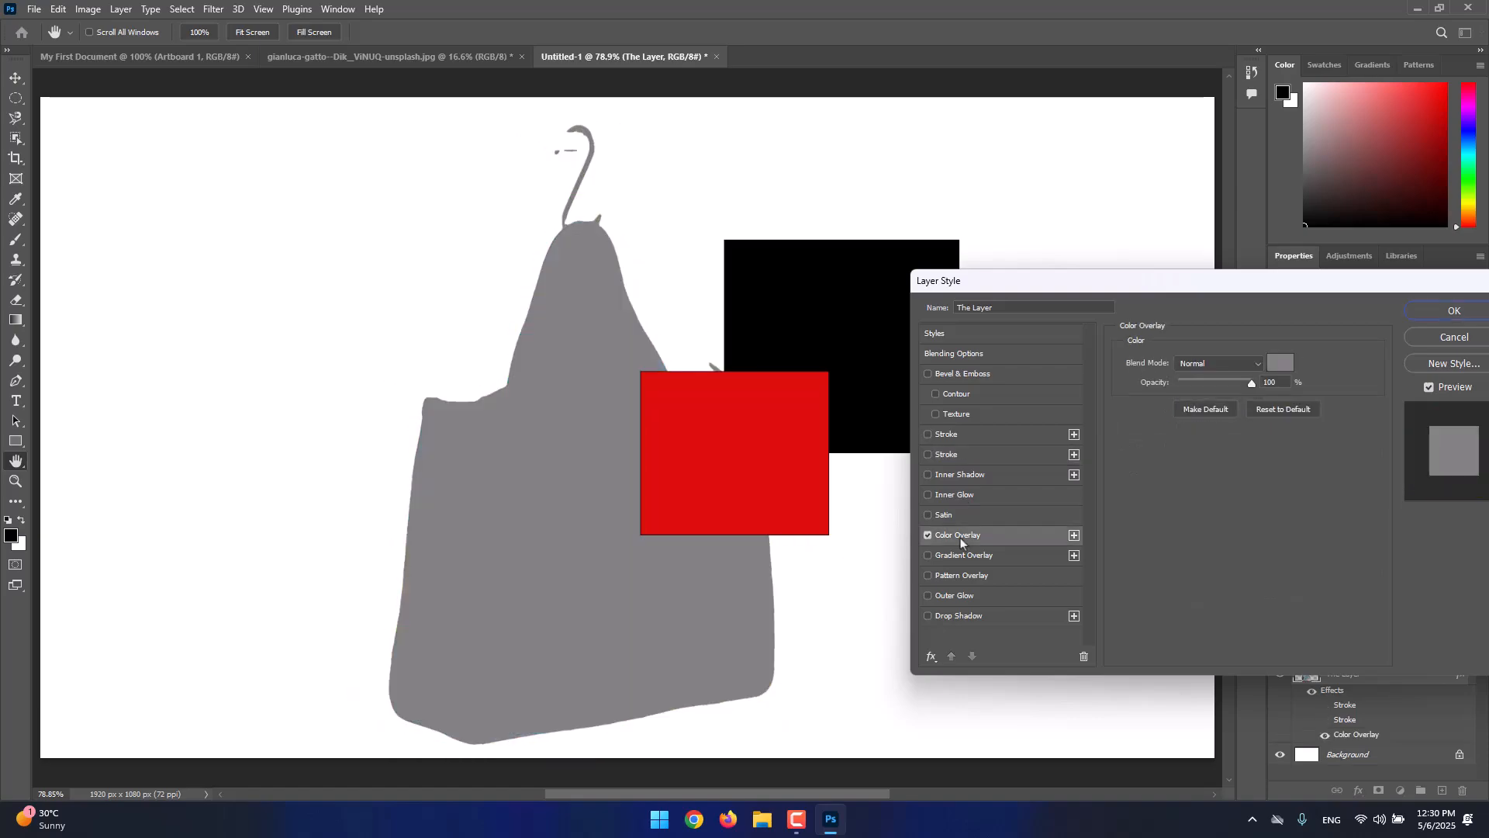
pyautogui.click(1006, 454)
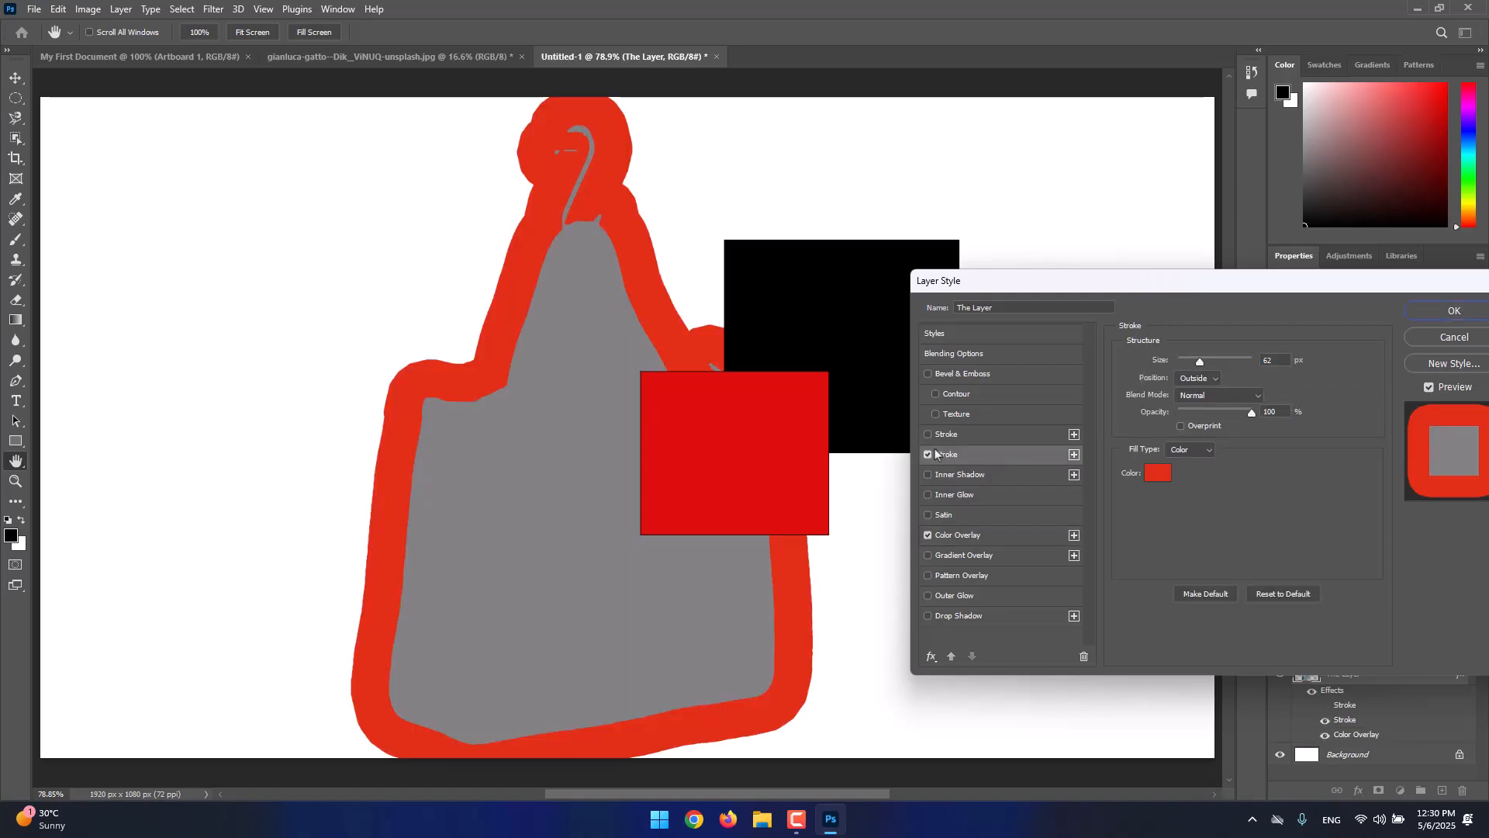
pyautogui.click(928, 454)
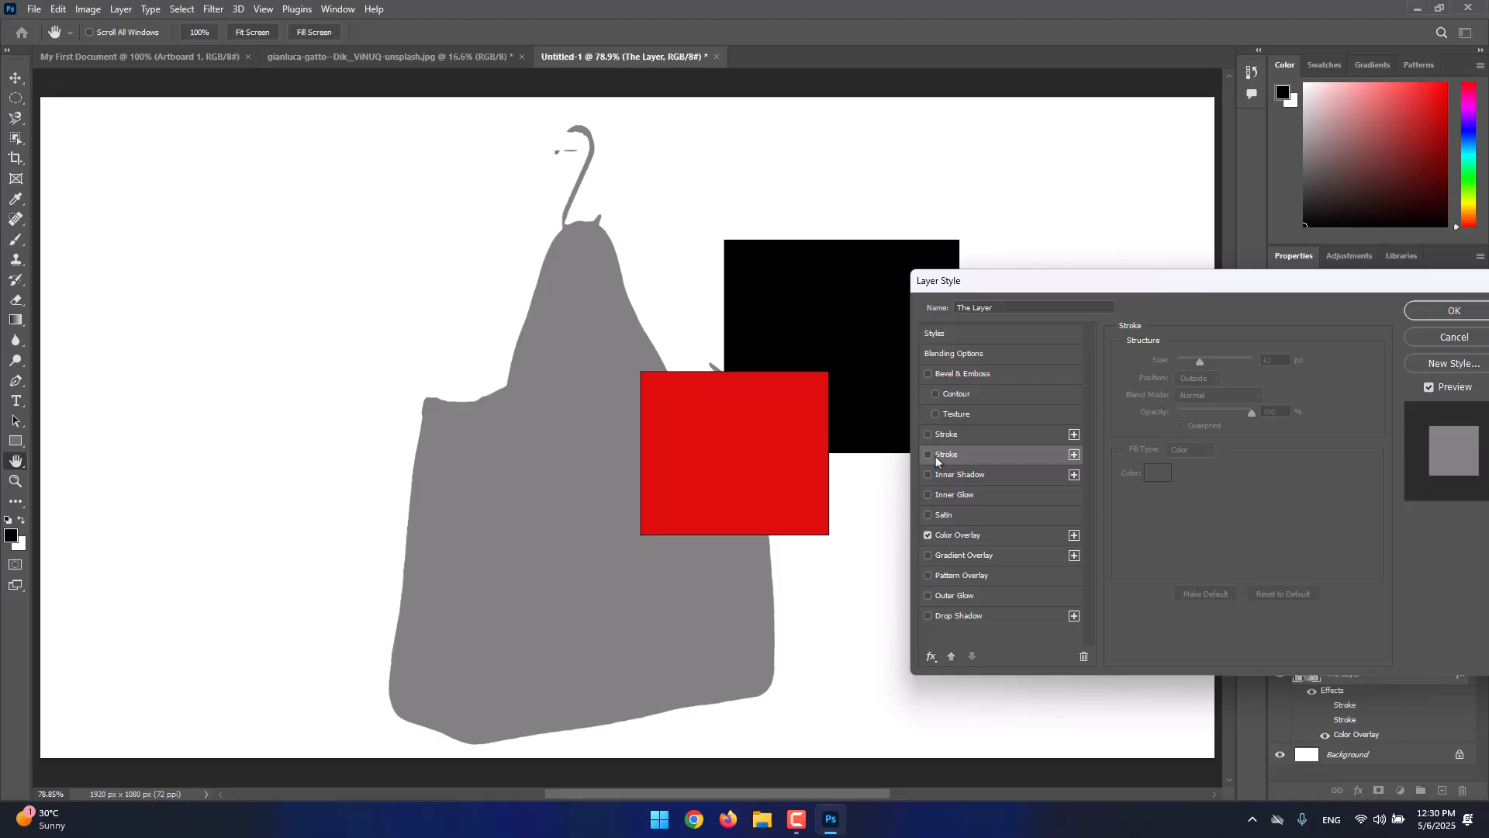
pyautogui.click(961, 539)
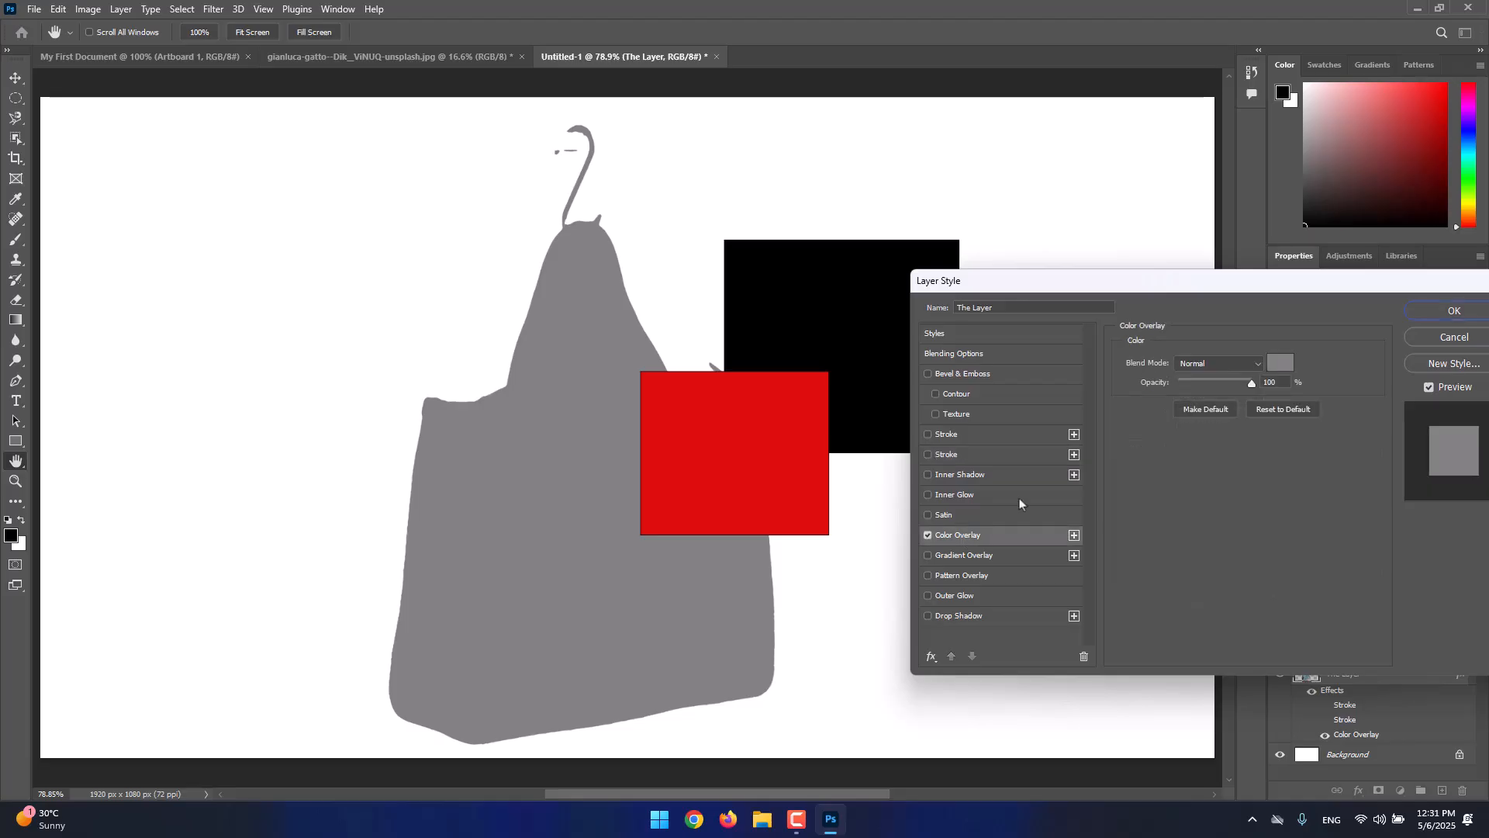
# Try red and black (#000000) as the bag's overlay colour, and discard all the layer style changes
pyautogui.click(1279, 373)
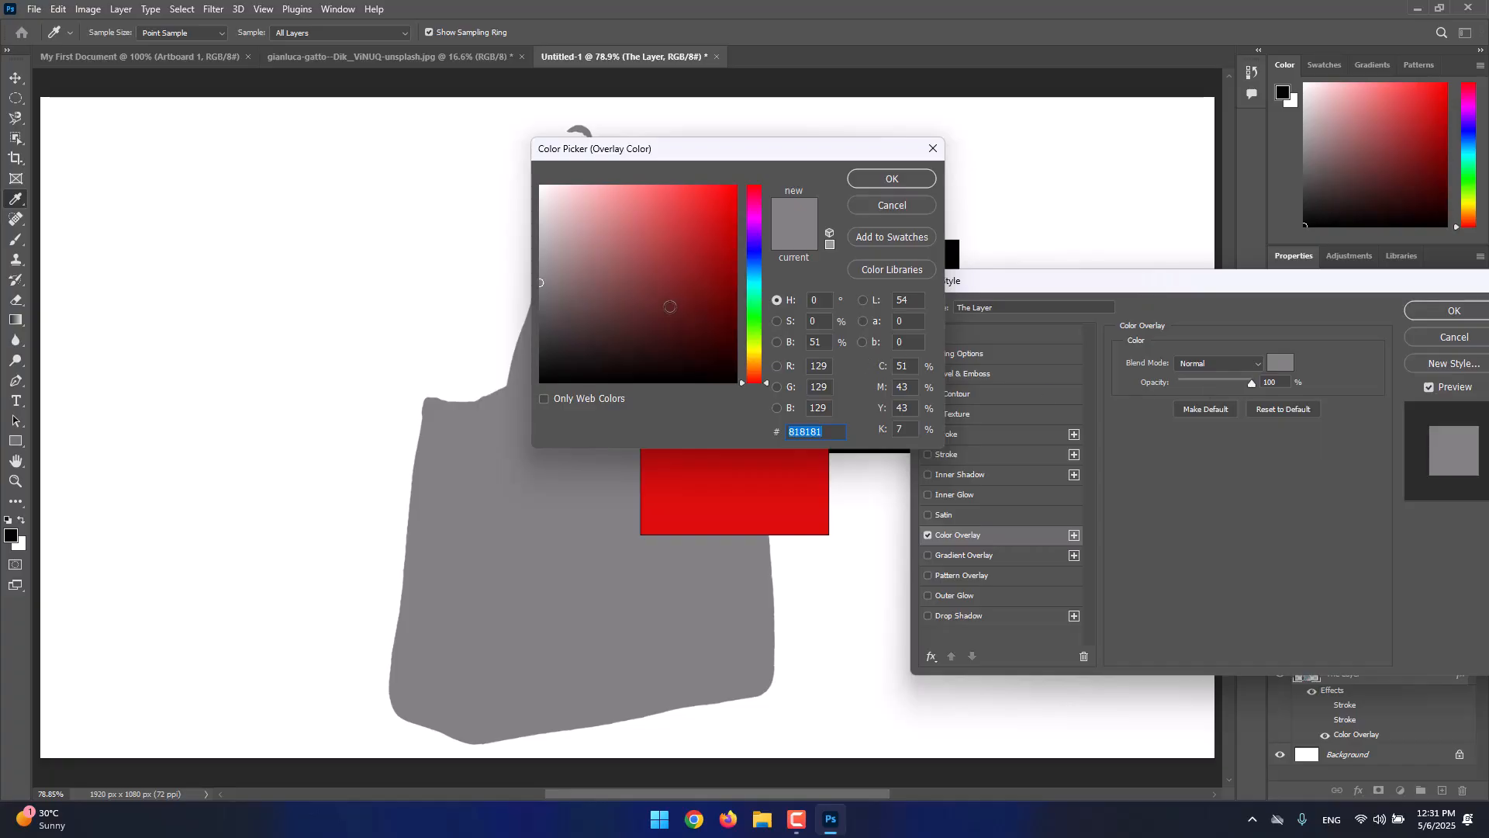
pyautogui.click(667, 272)
pyautogui.write('000000')
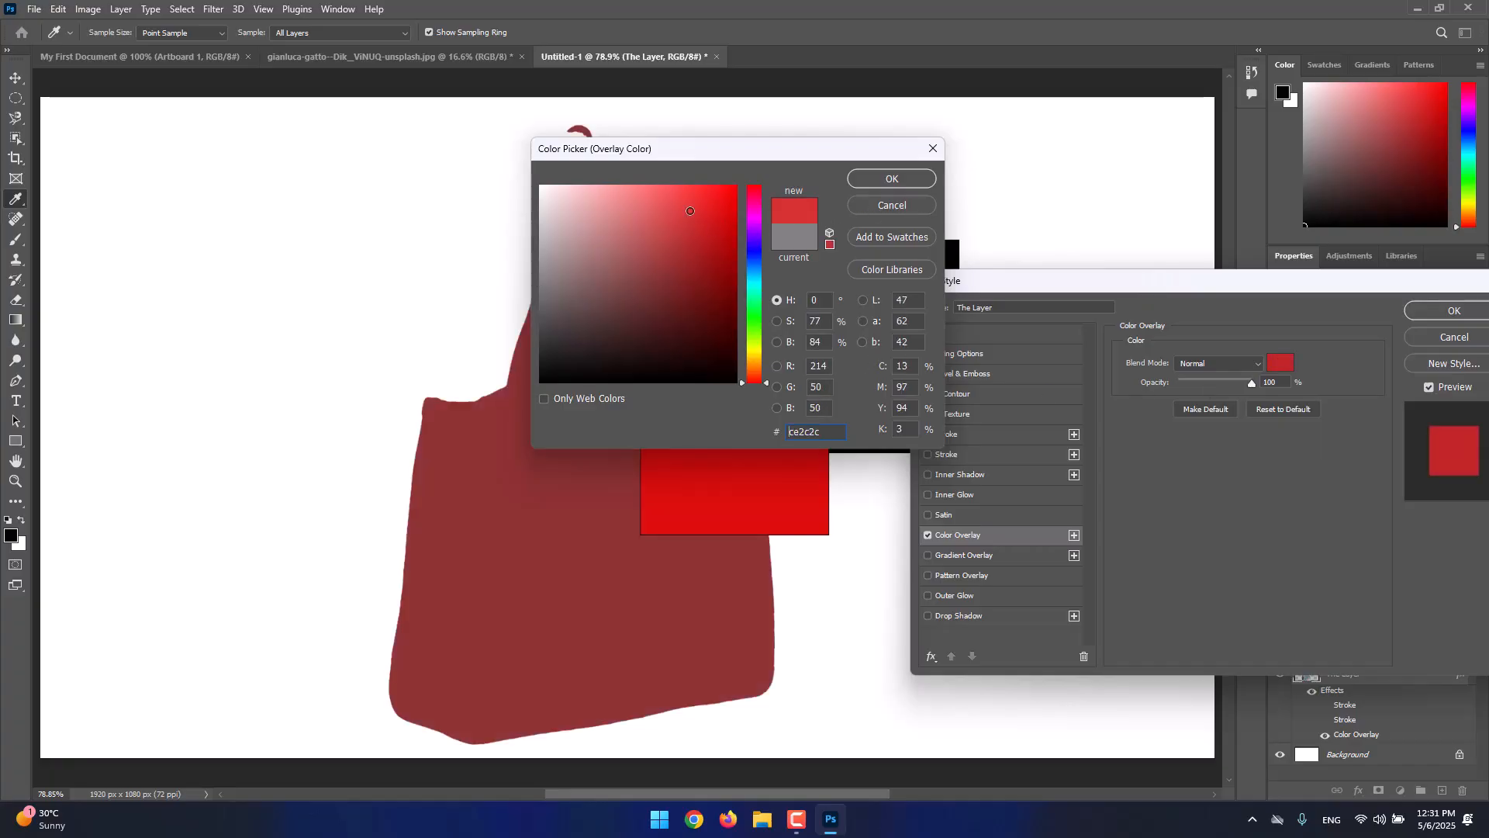
pyautogui.click(895, 207)
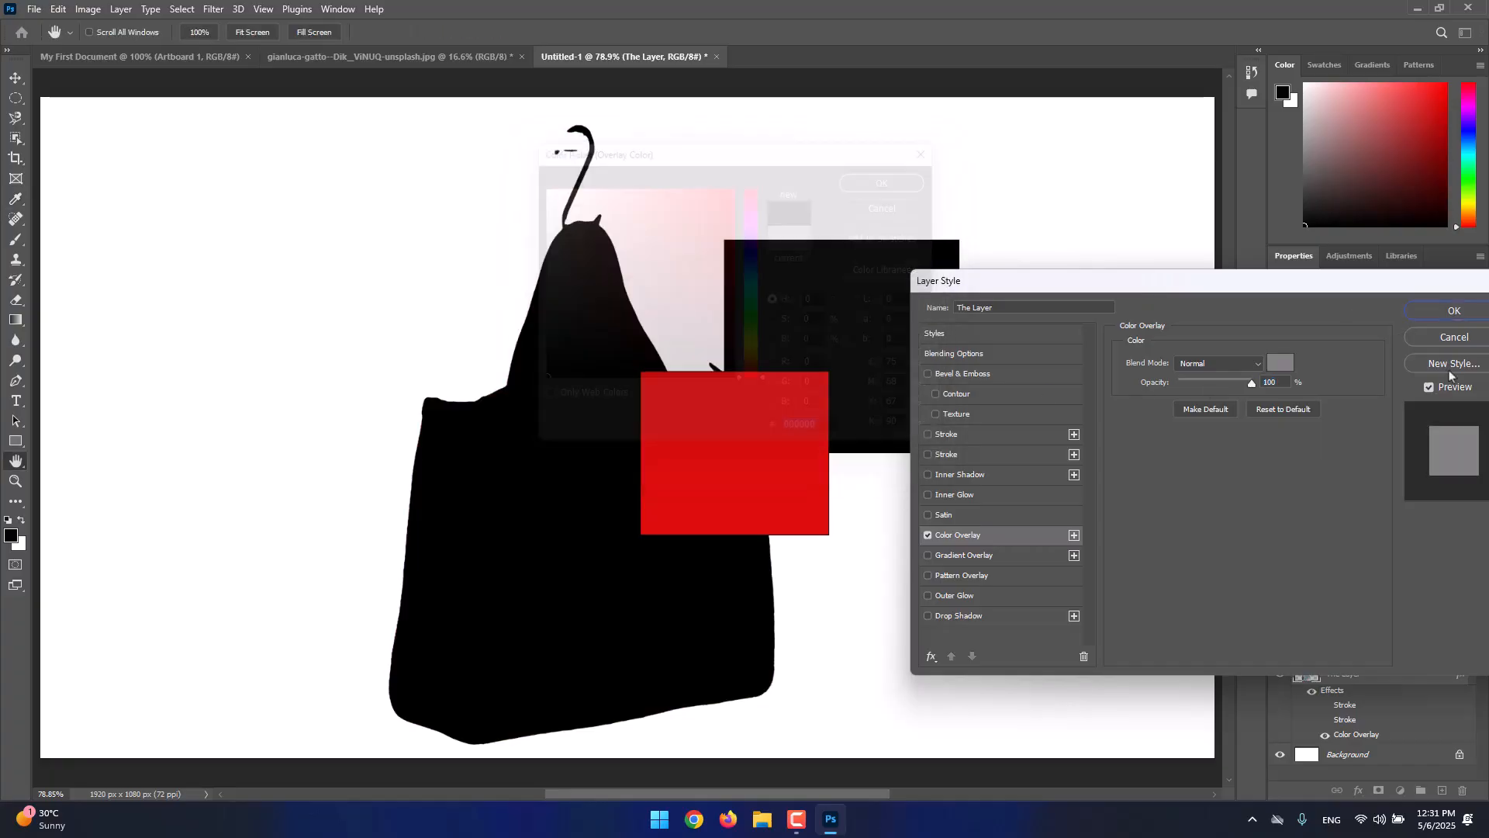
pyautogui.click(1425, 338)
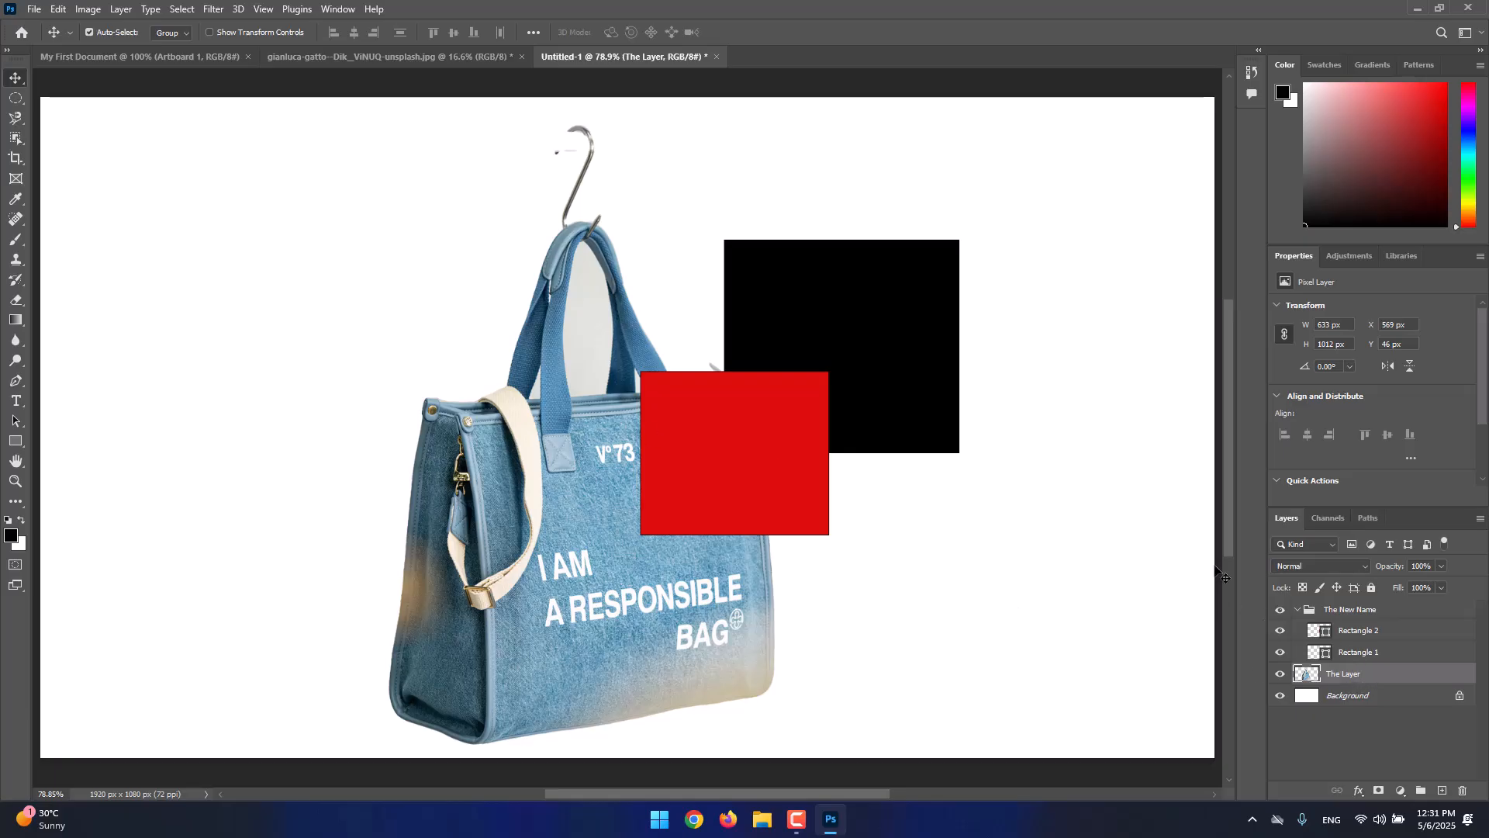
# Duplicate the bag's layer and move the copy slightly up and left to about X 541 px, Y 15 px
pyautogui.keyDown('alt'); pyautogui.click(1186, 558); pyautogui.keyUp('alt')
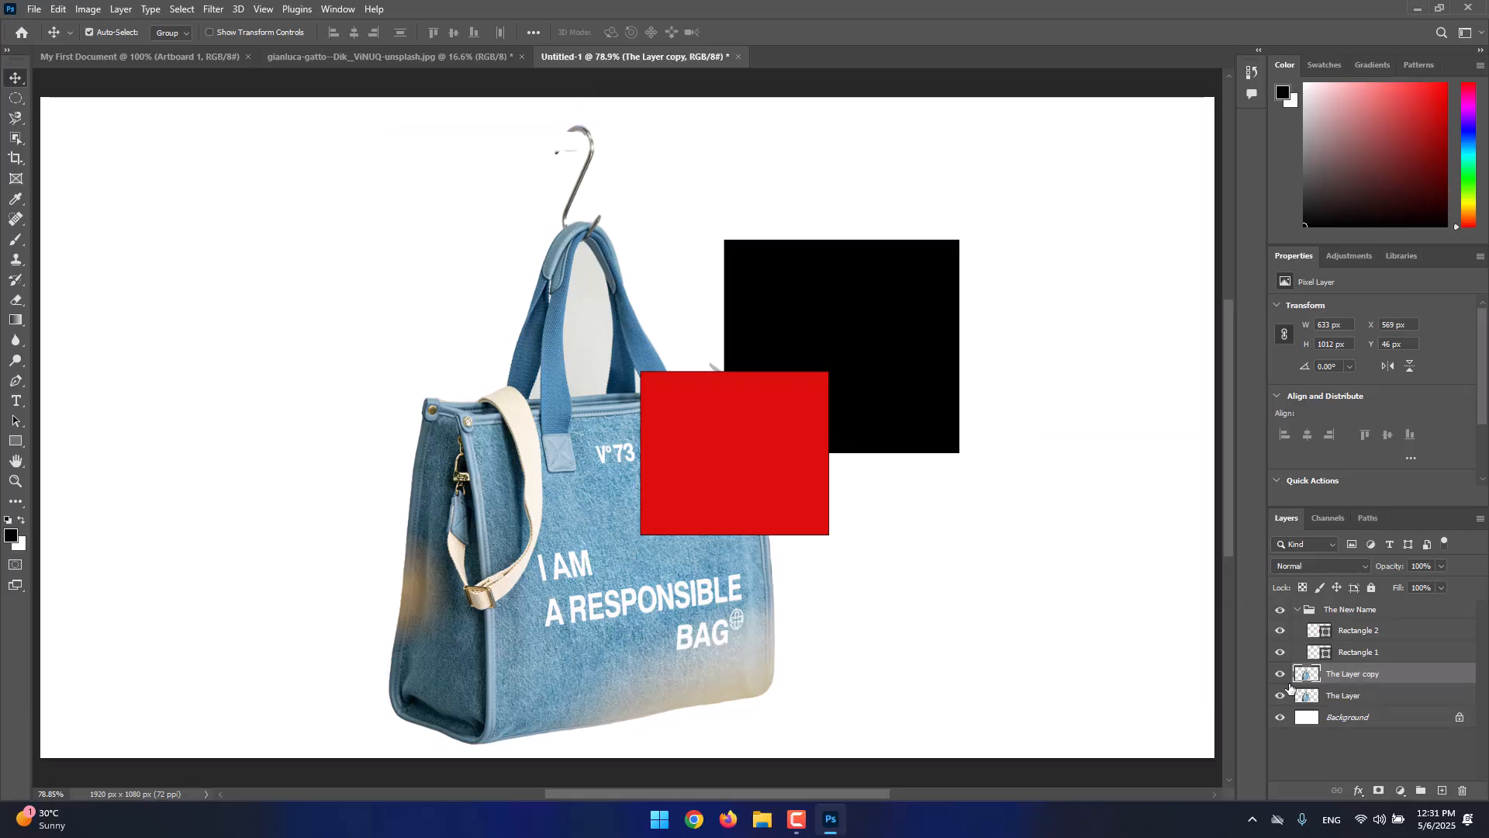
pyautogui.moveTo(599, 453); pyautogui.dragTo(583, 433)
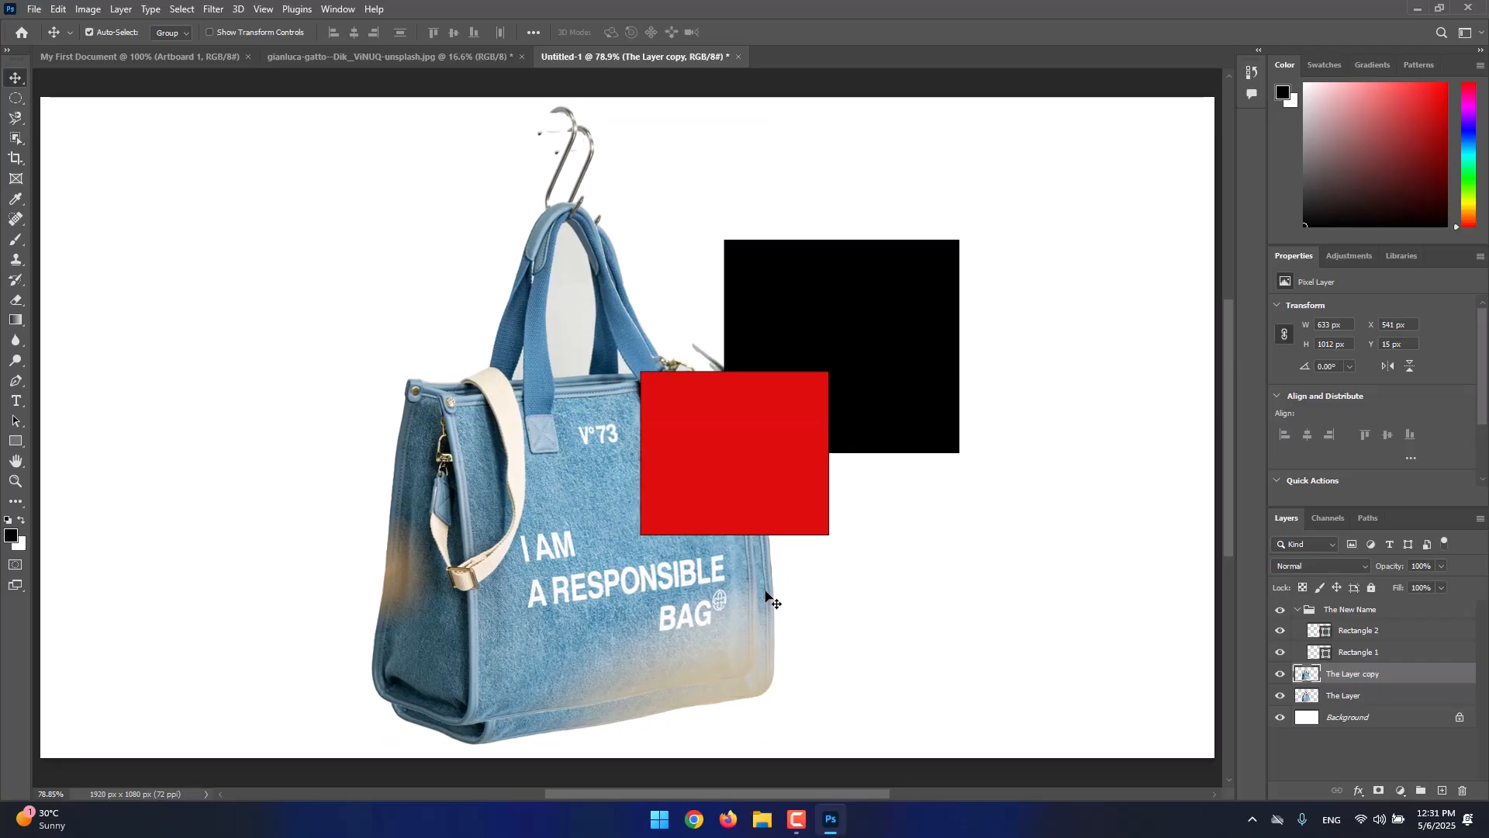
# Try a dark gray (#404040) Color Overlay on the original bag layer, The Layer, and discard the style change
pyautogui.click(1418, 696)
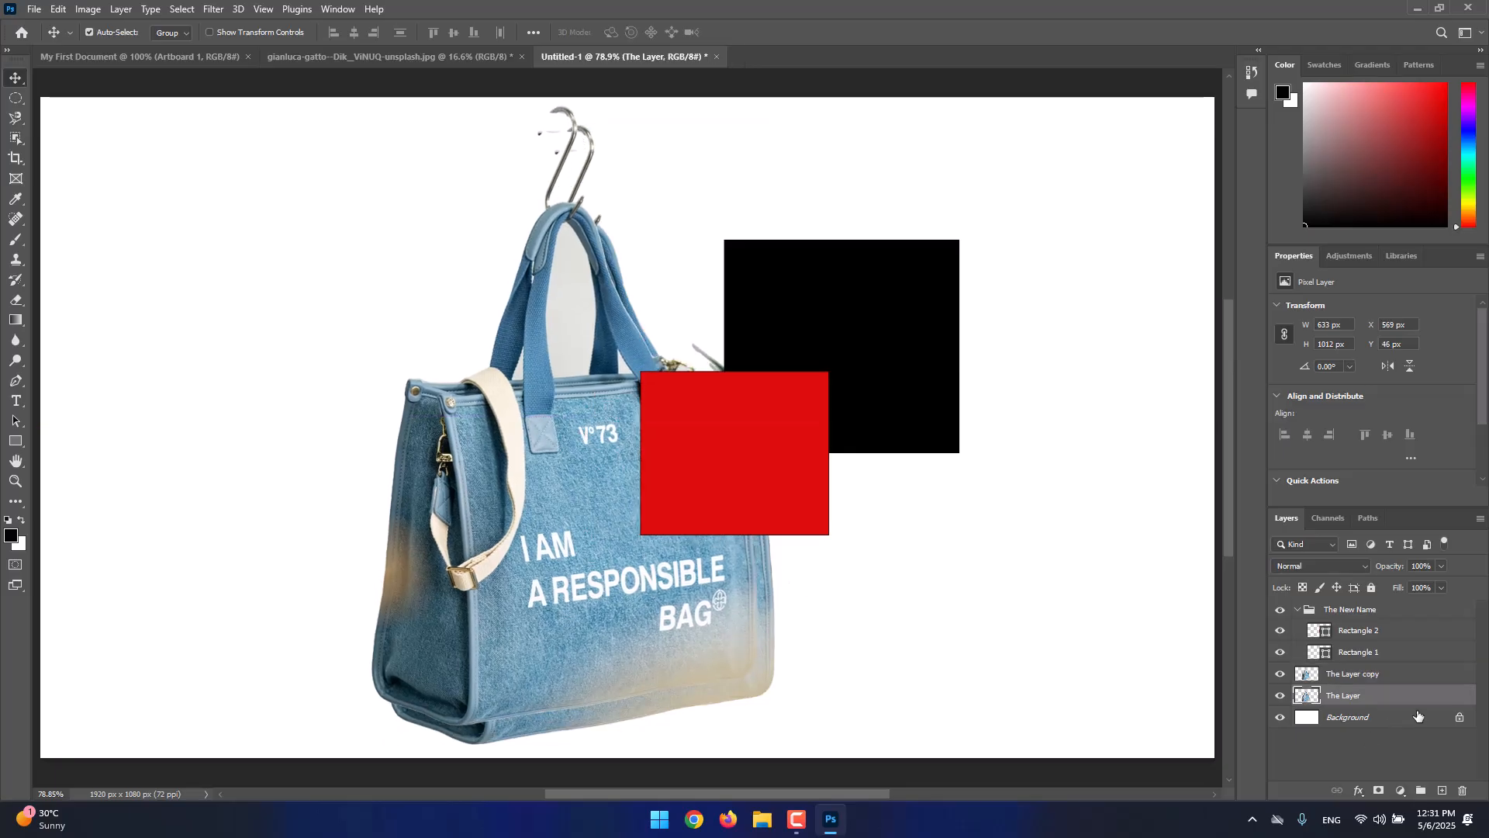
pyautogui.doubleClick(1362, 701)
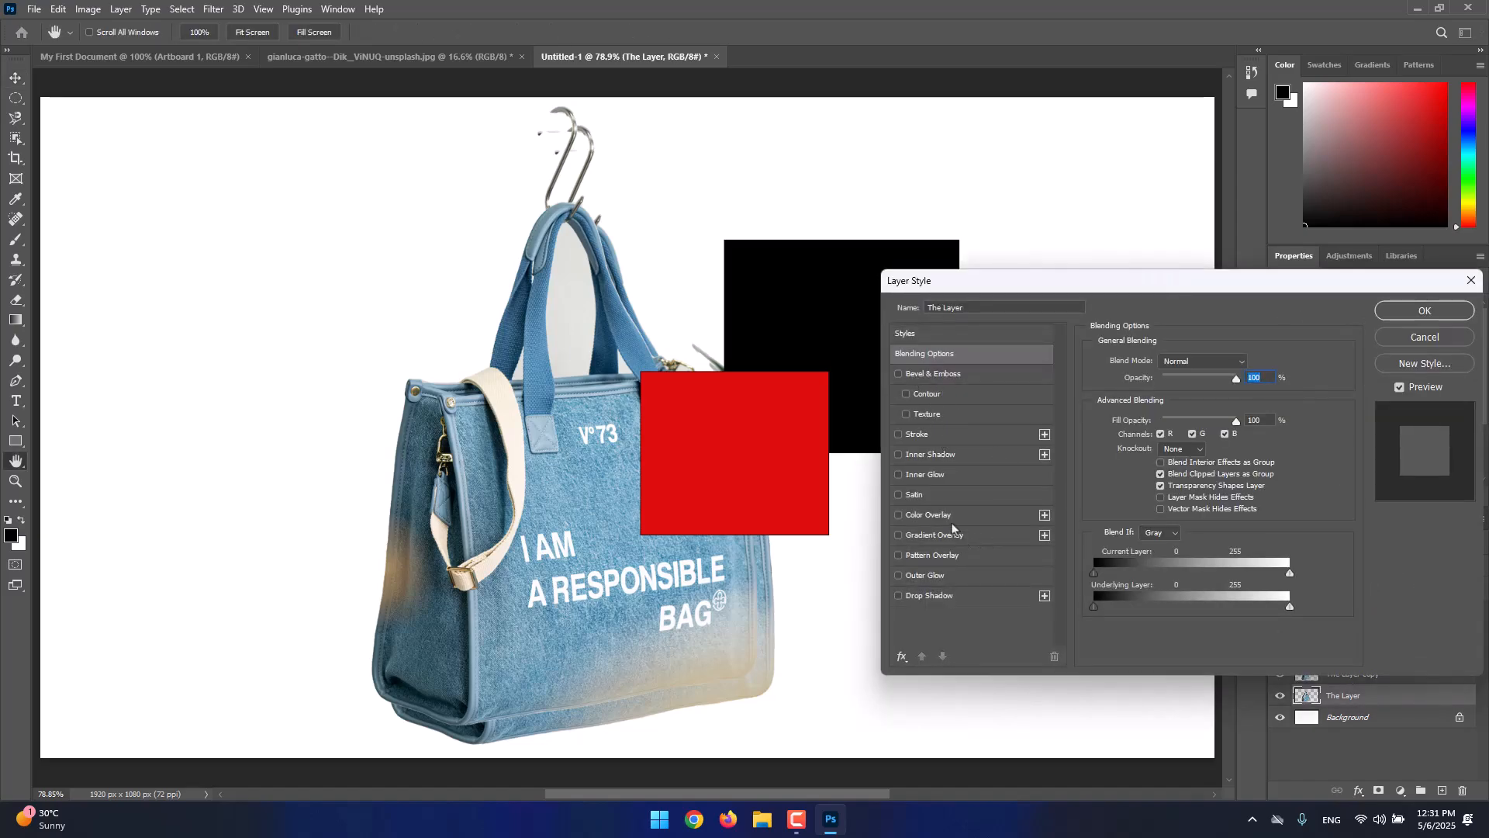
pyautogui.click(940, 515)
pyautogui.click(1252, 362)
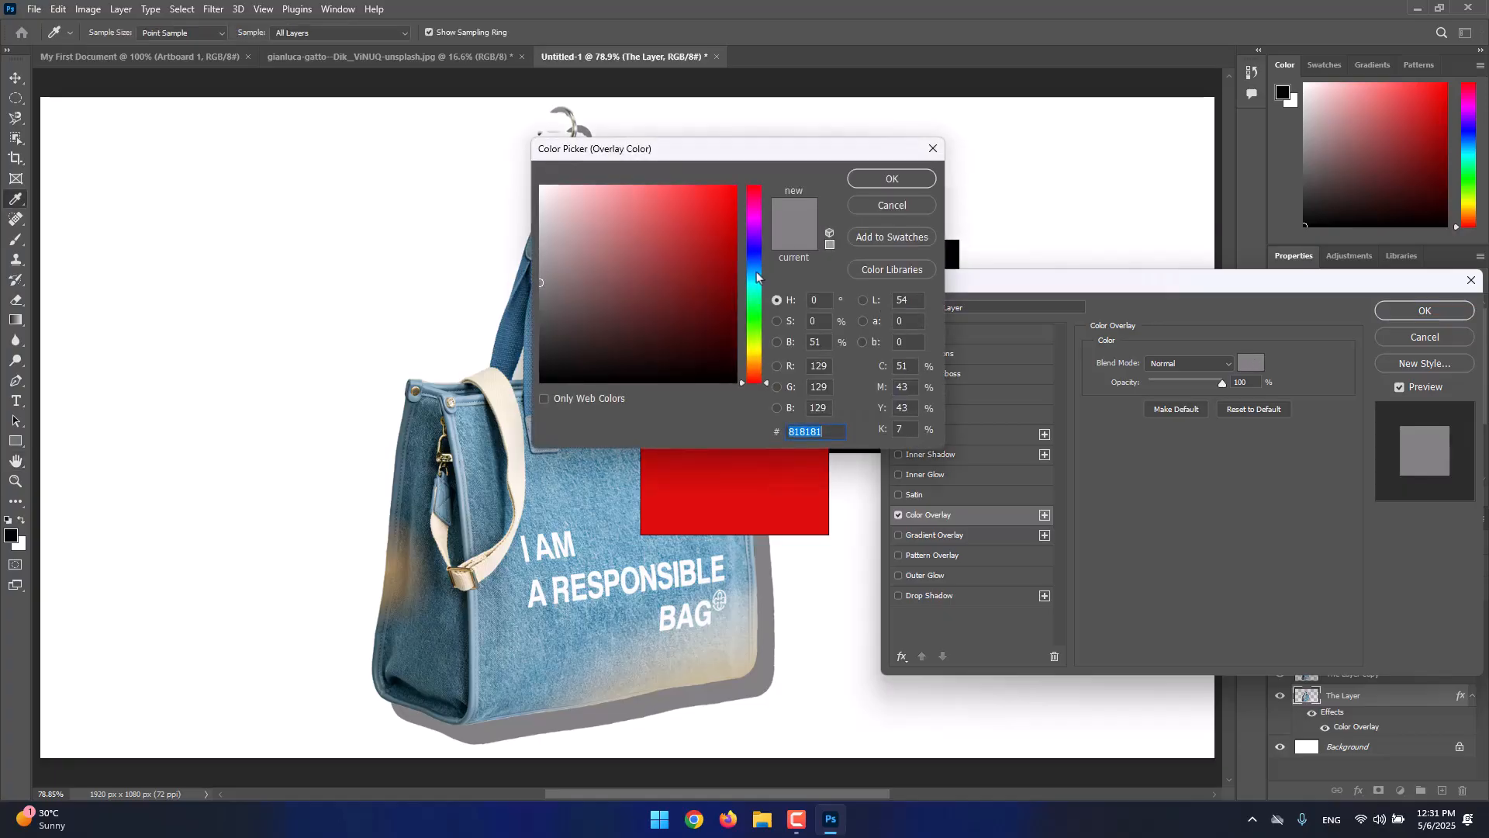
pyautogui.moveTo(589, 341); pyautogui.dragTo(540, 333)
pyautogui.click(867, 182)
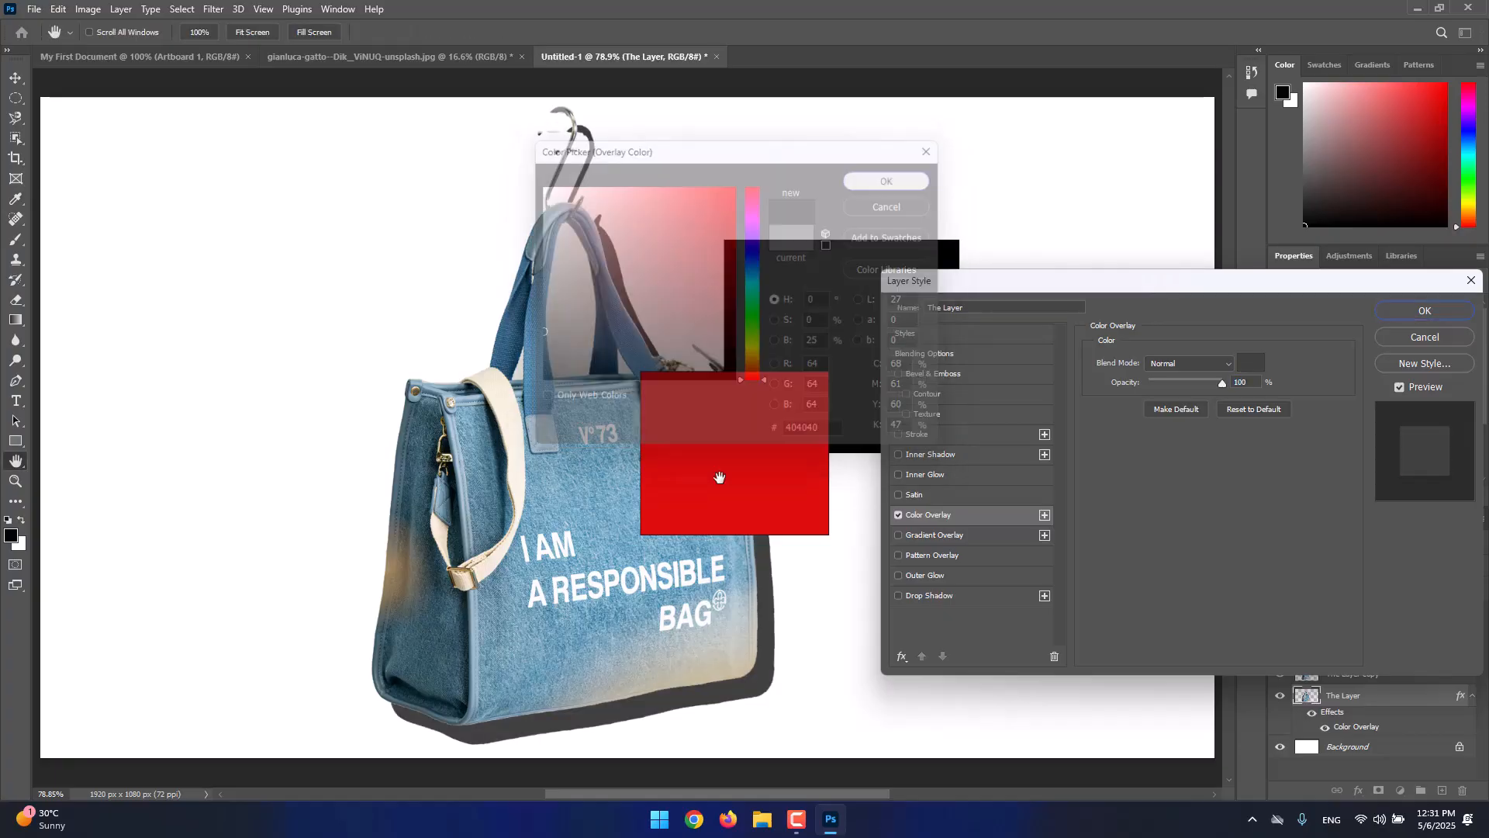
pyautogui.click(1448, 340)
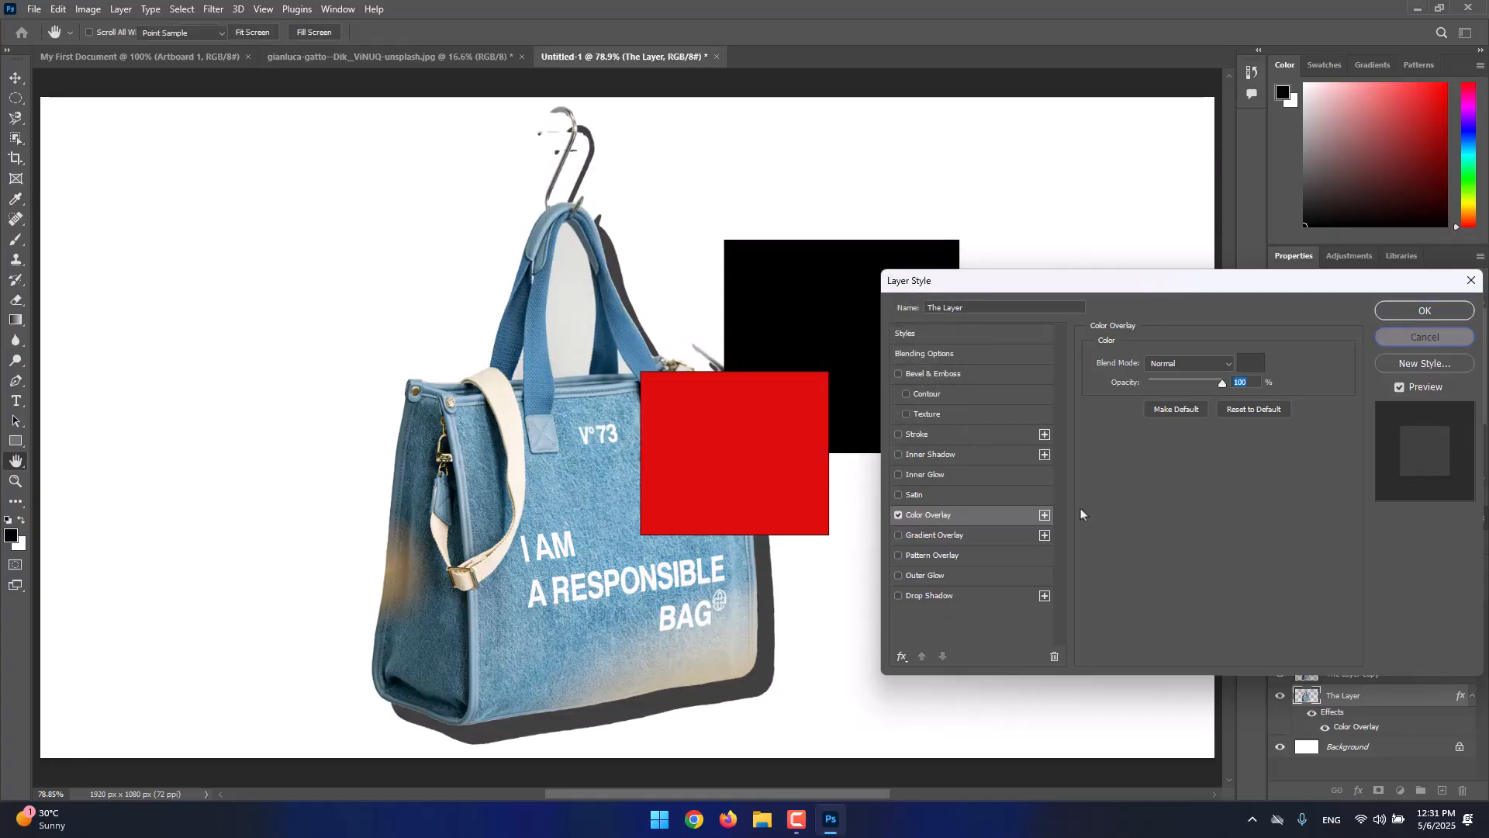
# Delete the original bag layer and move the remaining copy slightly down to about X 540 px, Y 34 px
pyautogui.press('Delete')
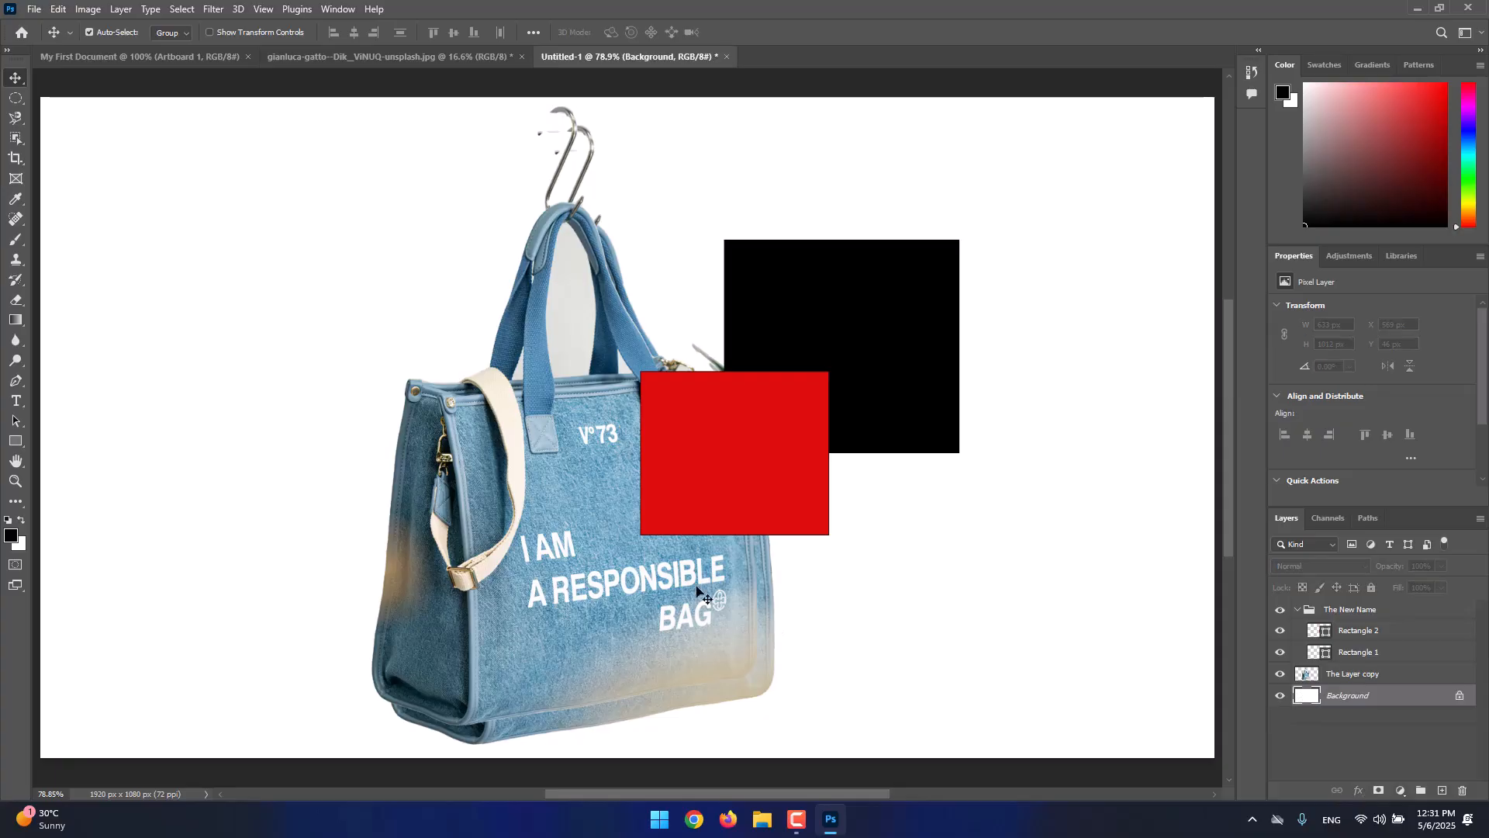
pyautogui.moveTo(699, 591); pyautogui.dragTo(698, 602)
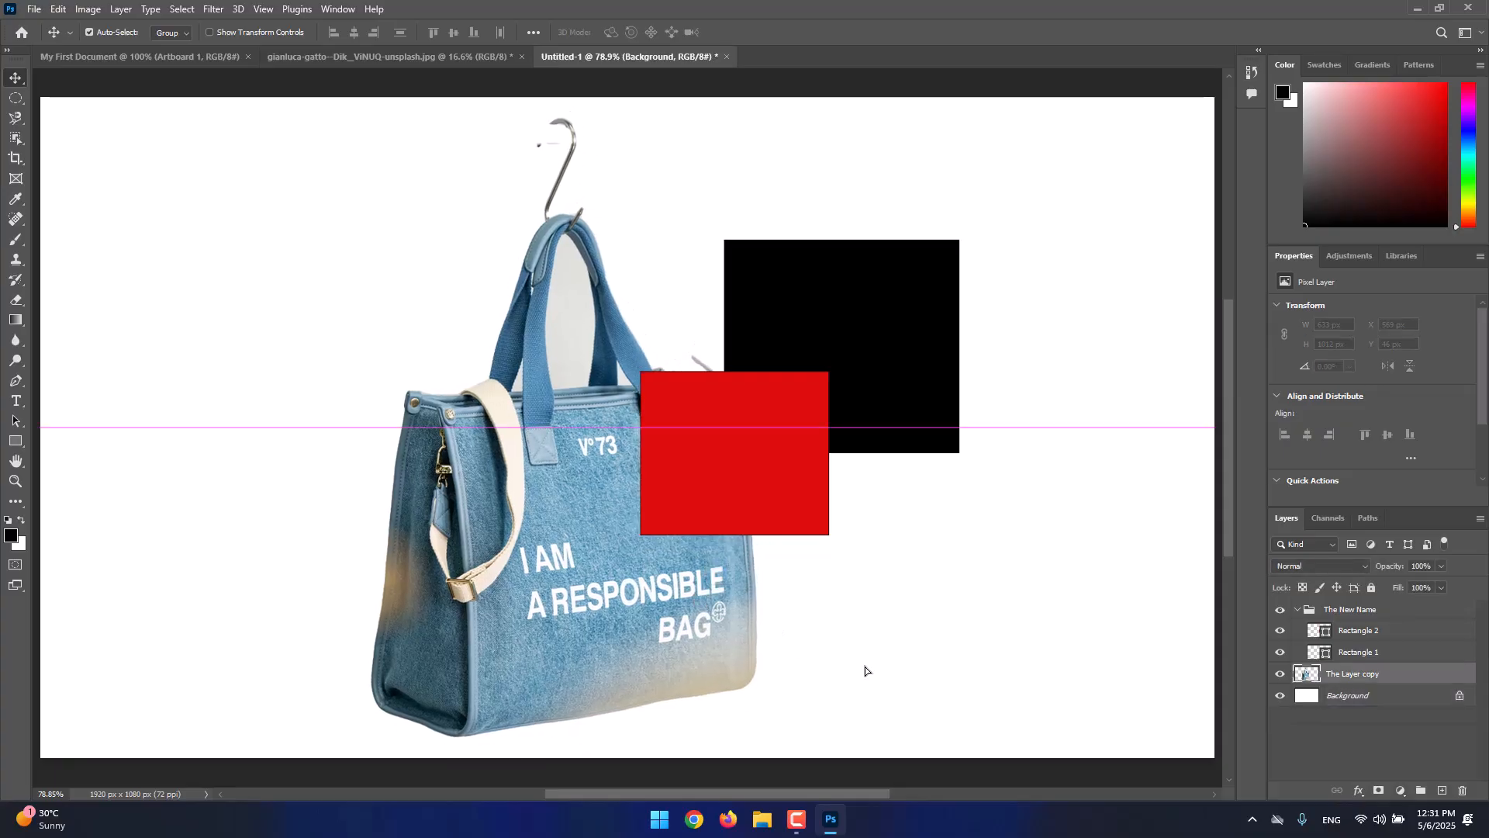
# Try a Drop Shadow on The Layer copy, turn the effect off again and close the layer style settings
pyautogui.doubleClick(1399, 677)
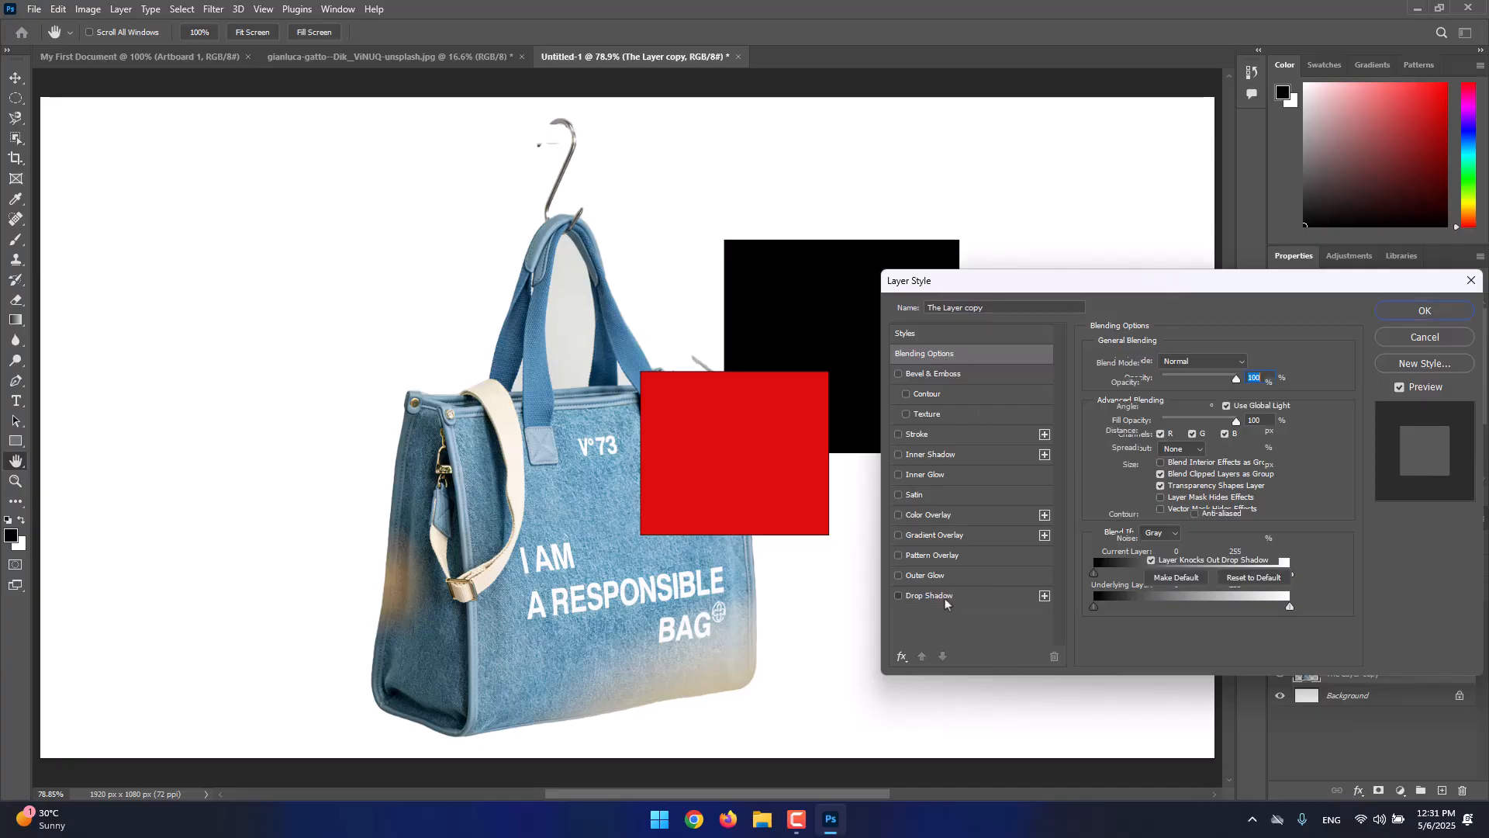
pyautogui.click(943, 597)
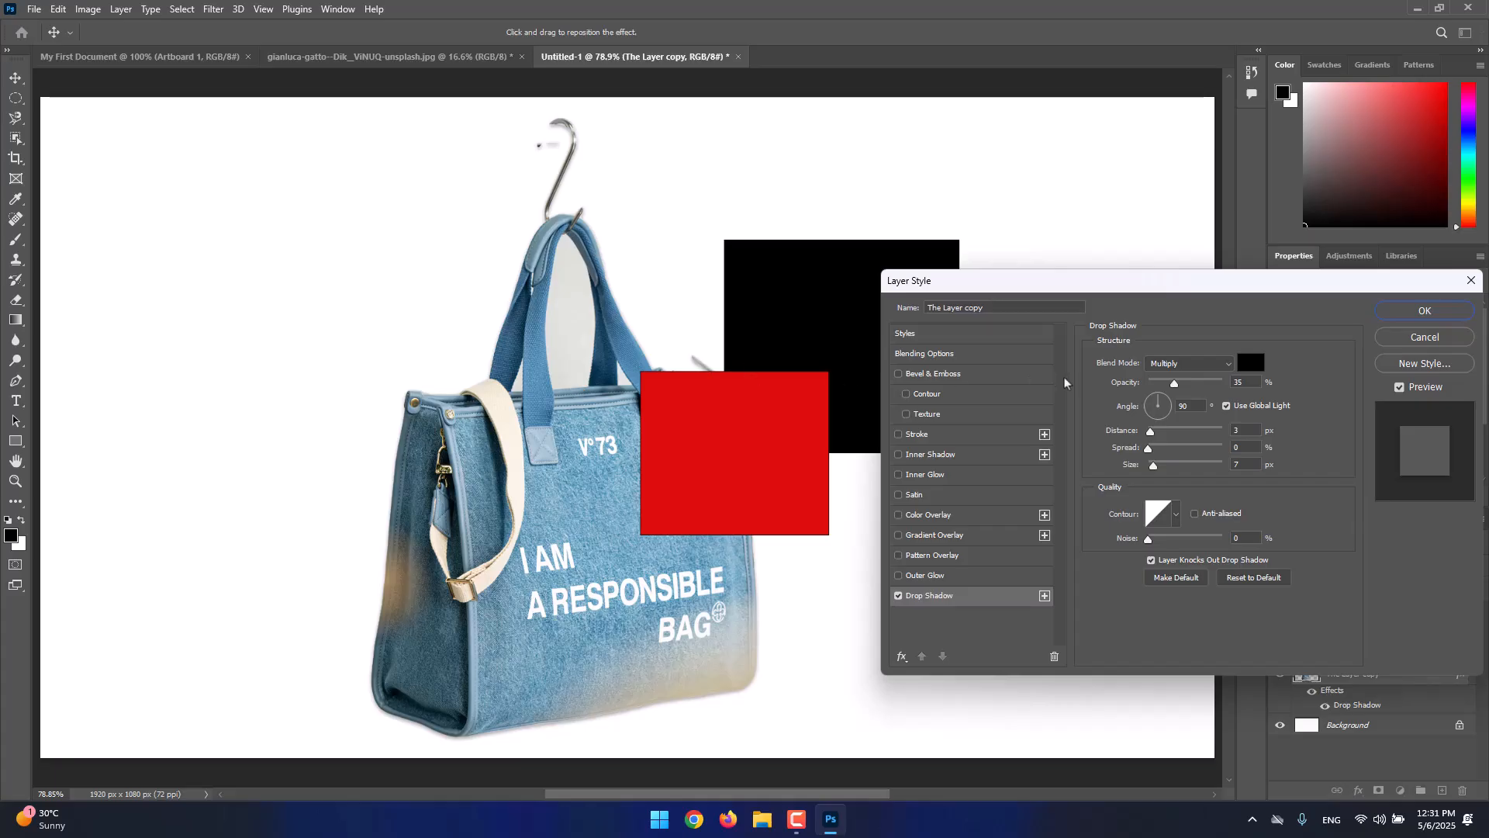
pyautogui.click(899, 597)
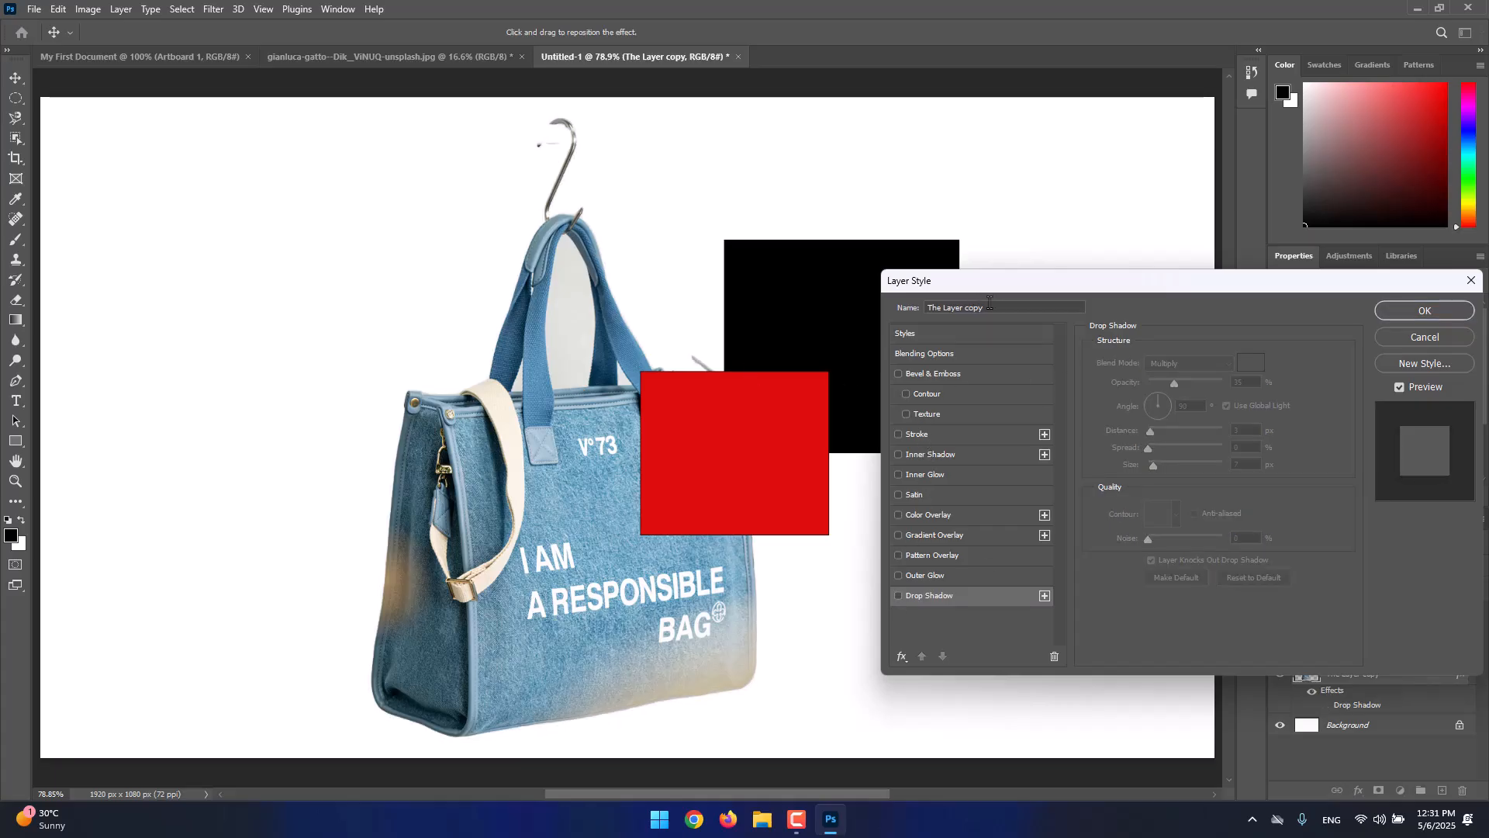
pyautogui.moveTo(1014, 291); pyautogui.dragTo(674, 295)
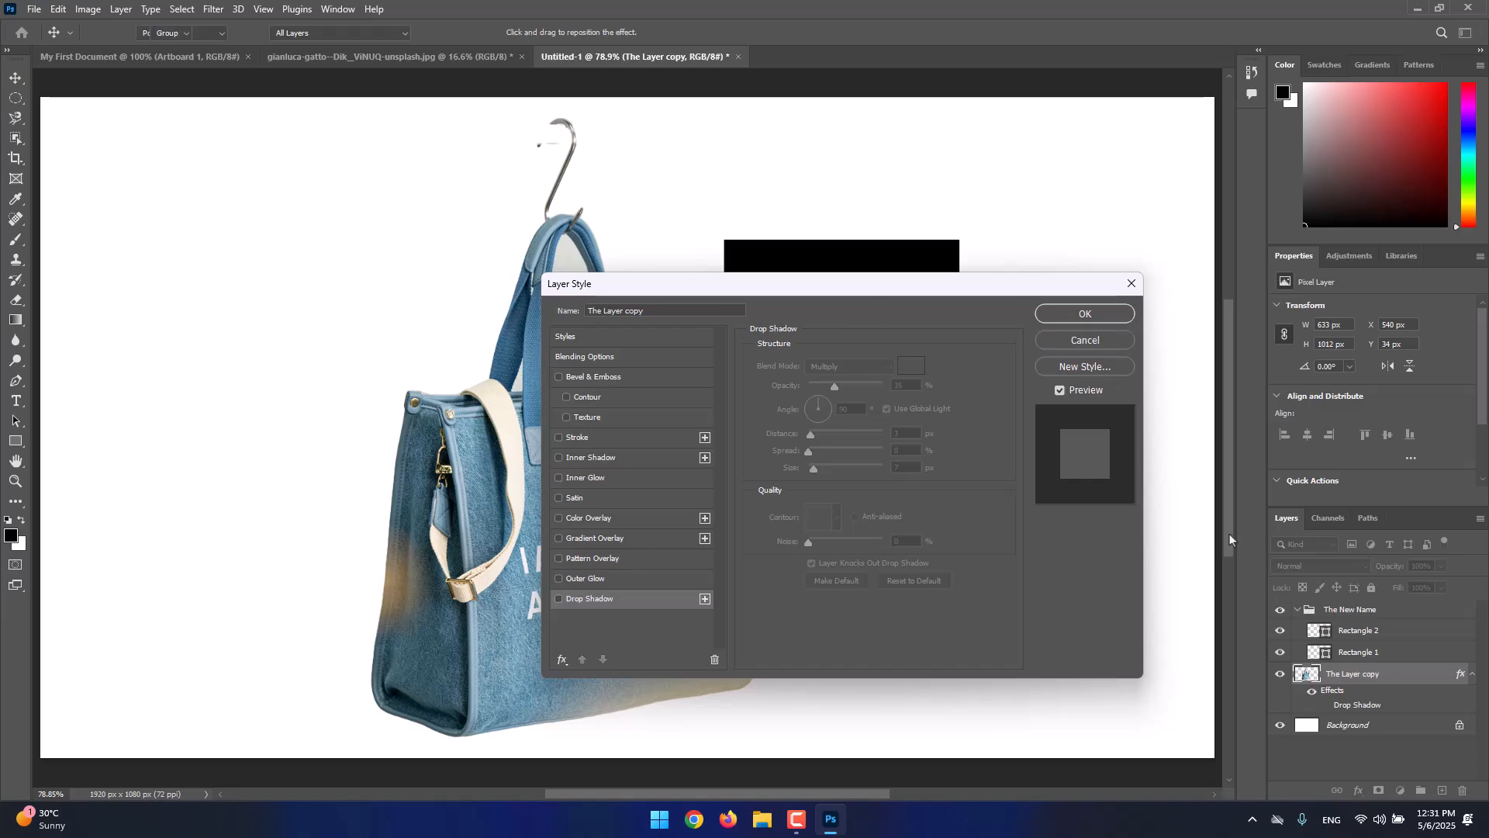
pyautogui.click(1085, 314)
# Look at the blending options of The Layer copy and close them without changing anything
pyautogui.rightClick(1348, 682)
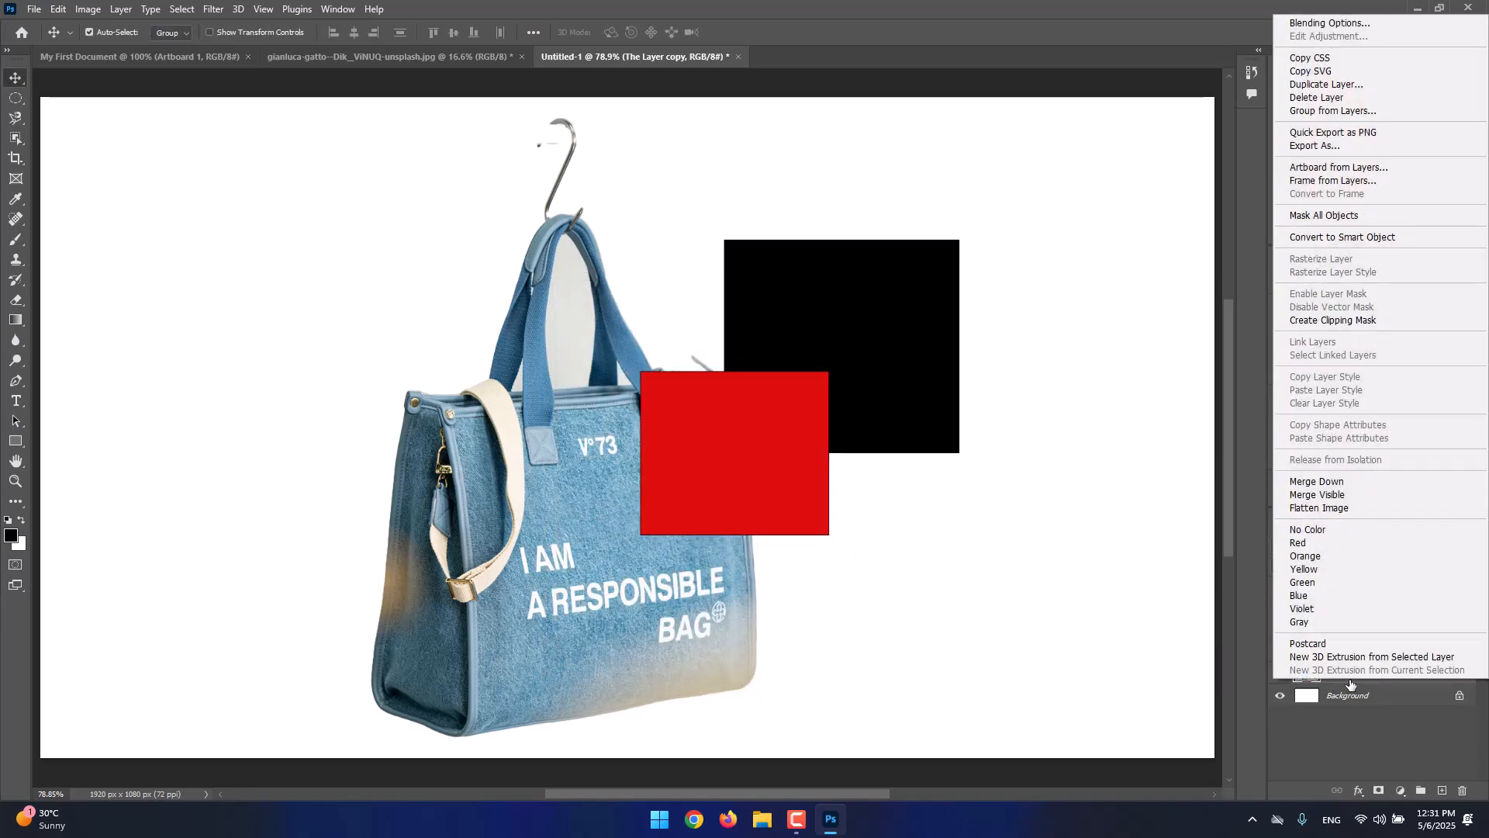
pyautogui.click(1330, 26)
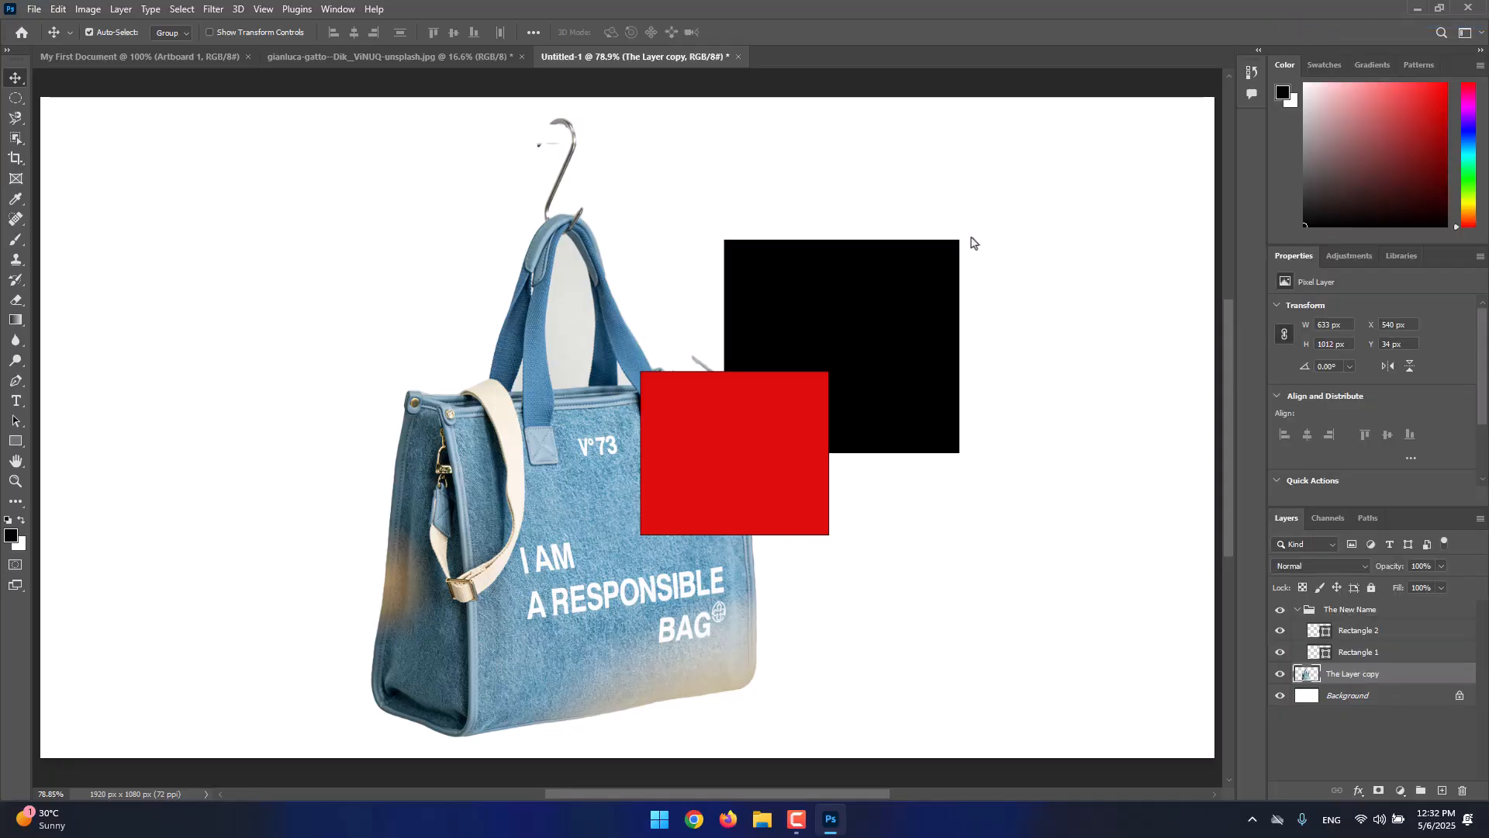
pyautogui.doubleClick(1427, 675)
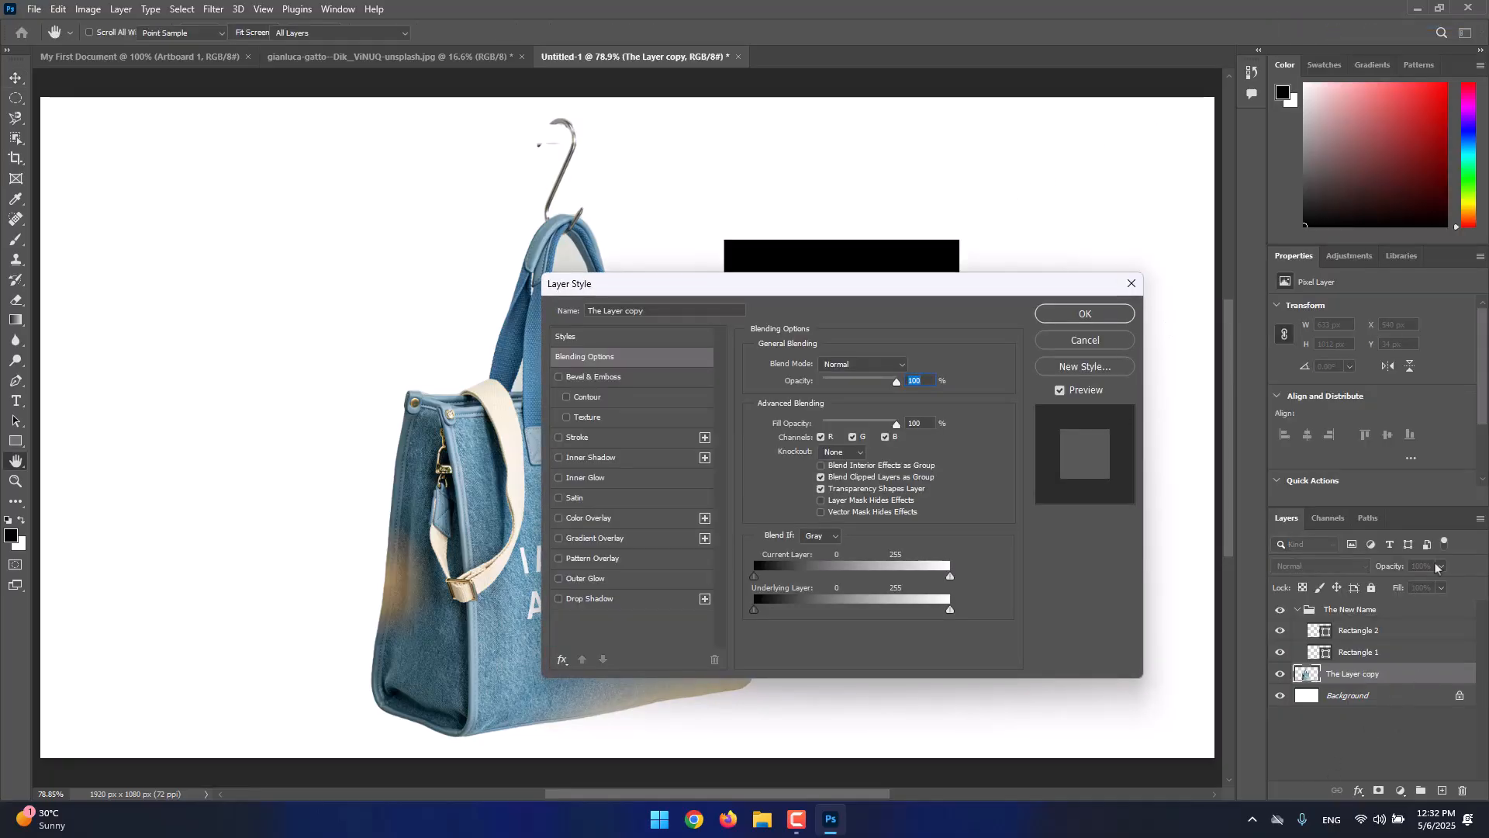
pyautogui.press('Escape')
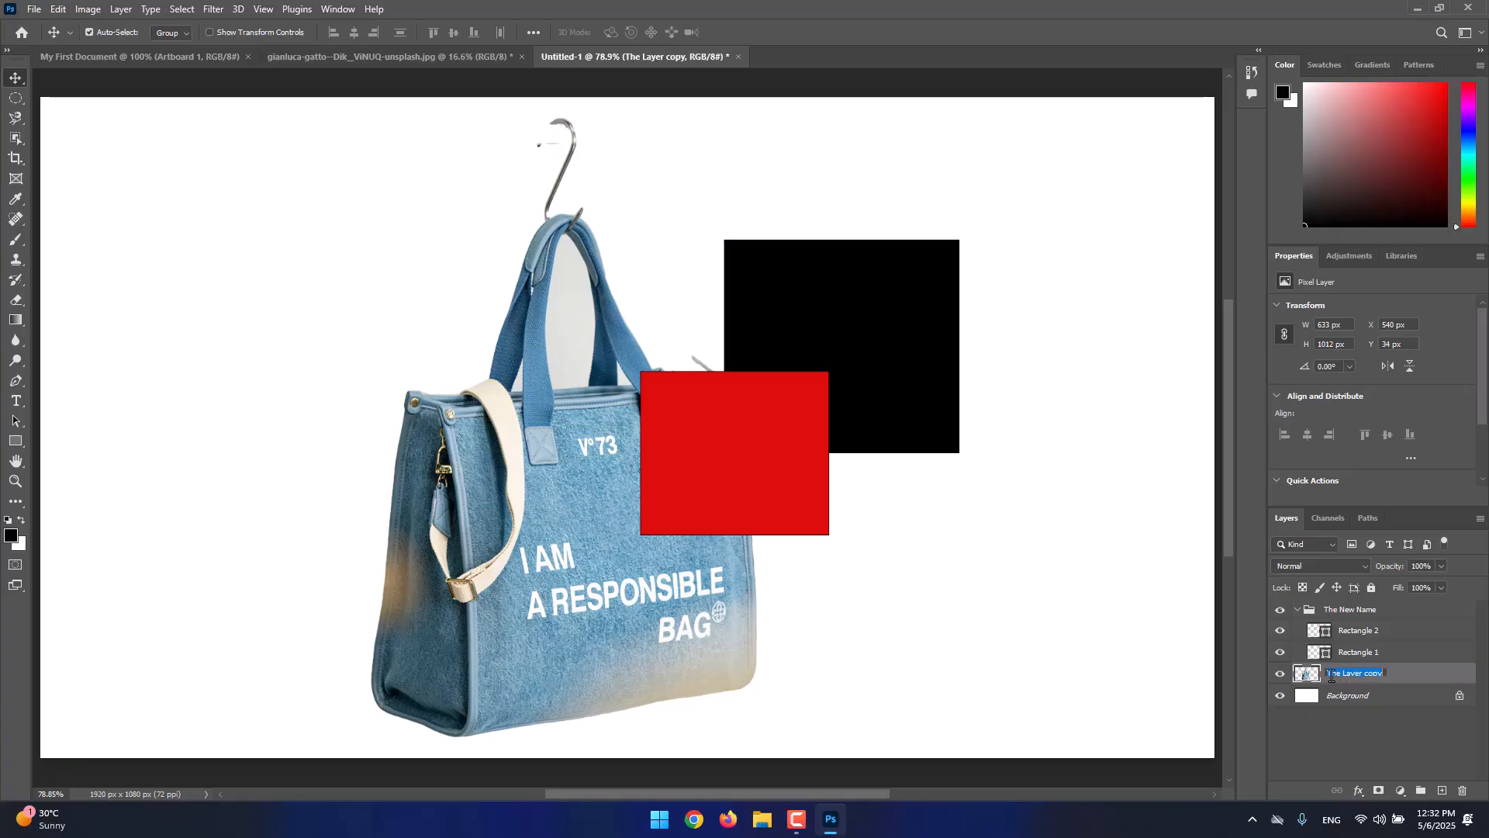
pyautogui.click(1419, 676)
pyautogui.doubleClick(1458, 680)
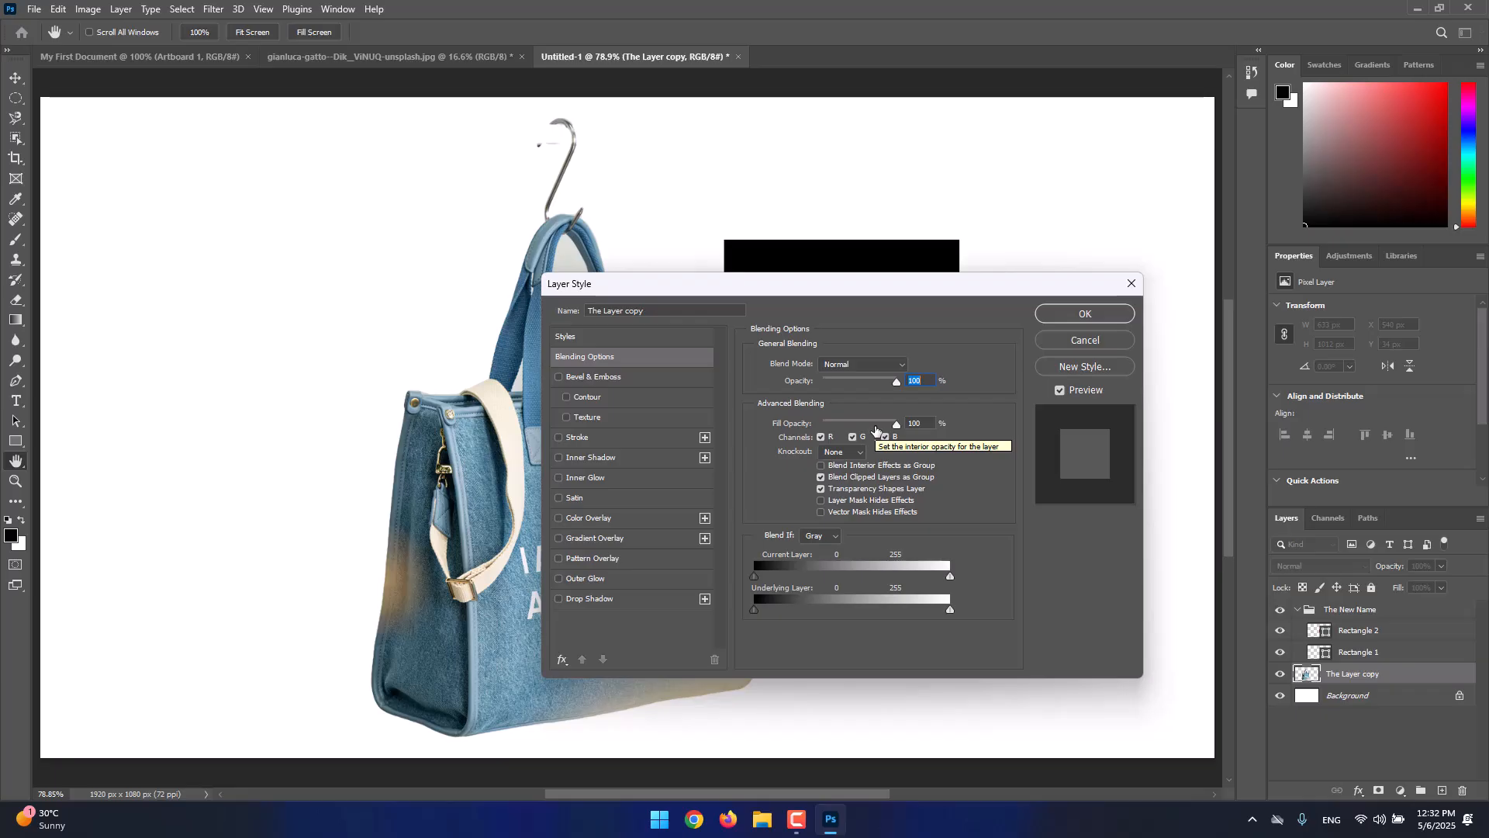
pyautogui.click(1132, 284)
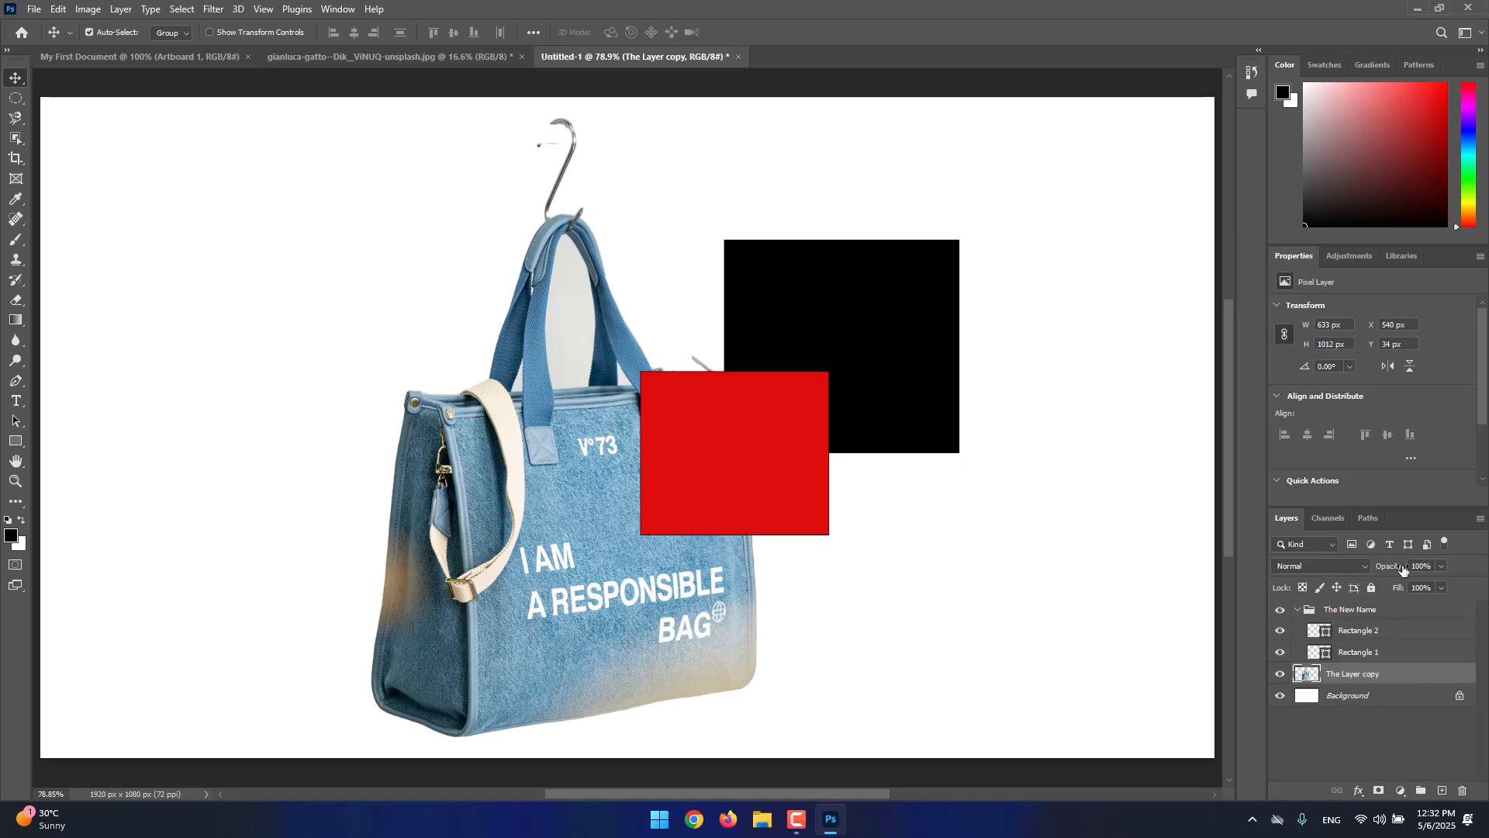
# Move the bag left to about X 348 px and lower its layer's opacity to 58%
pyautogui.moveTo(641, 529); pyautogui.dragTo(569, 565)
pyautogui.moveTo(1396, 567); pyautogui.dragTo(1369, 573)
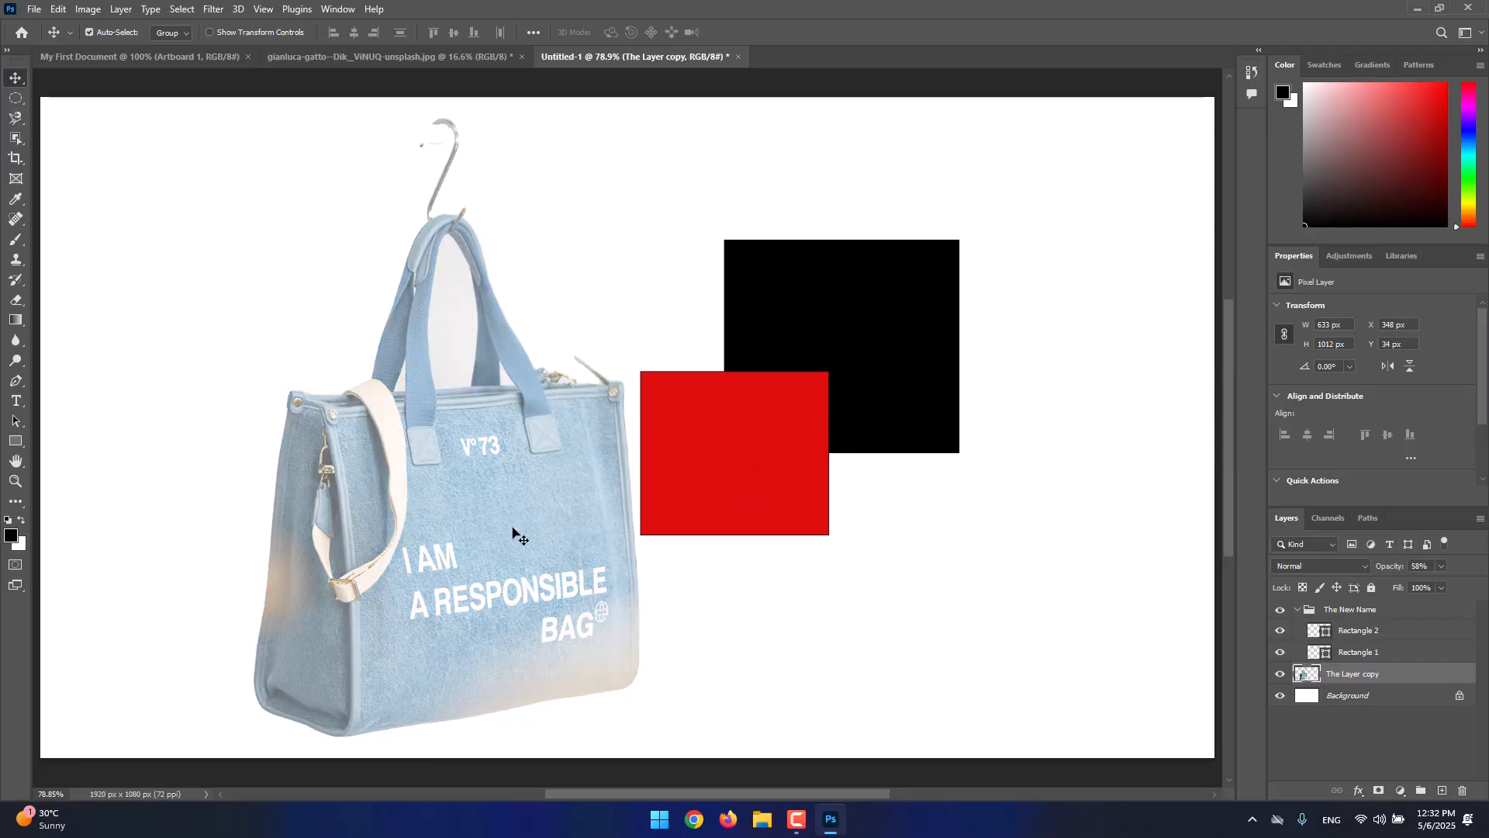
pyautogui.click(1416, 569)
# Put The Layer copy at the top of the group The New Name and shift the whole group slightly left, with the bag at about X 322 px
pyautogui.moveTo(1355, 676); pyautogui.dragTo(1346, 620)
pyautogui.moveTo(533, 566)
pyautogui.mouseDown()
pyautogui.moveTo(553, 565)
pyautogui.moveTo(532, 561)
pyautogui.mouseUp()
pyautogui.moveTo(455, 469)
pyautogui.mouseDown()
pyautogui.moveTo(490, 449)
pyautogui.moveTo(436, 475)
pyautogui.mouseUp()
pyautogui.click(255, 414)
pyautogui.click(1352, 632)
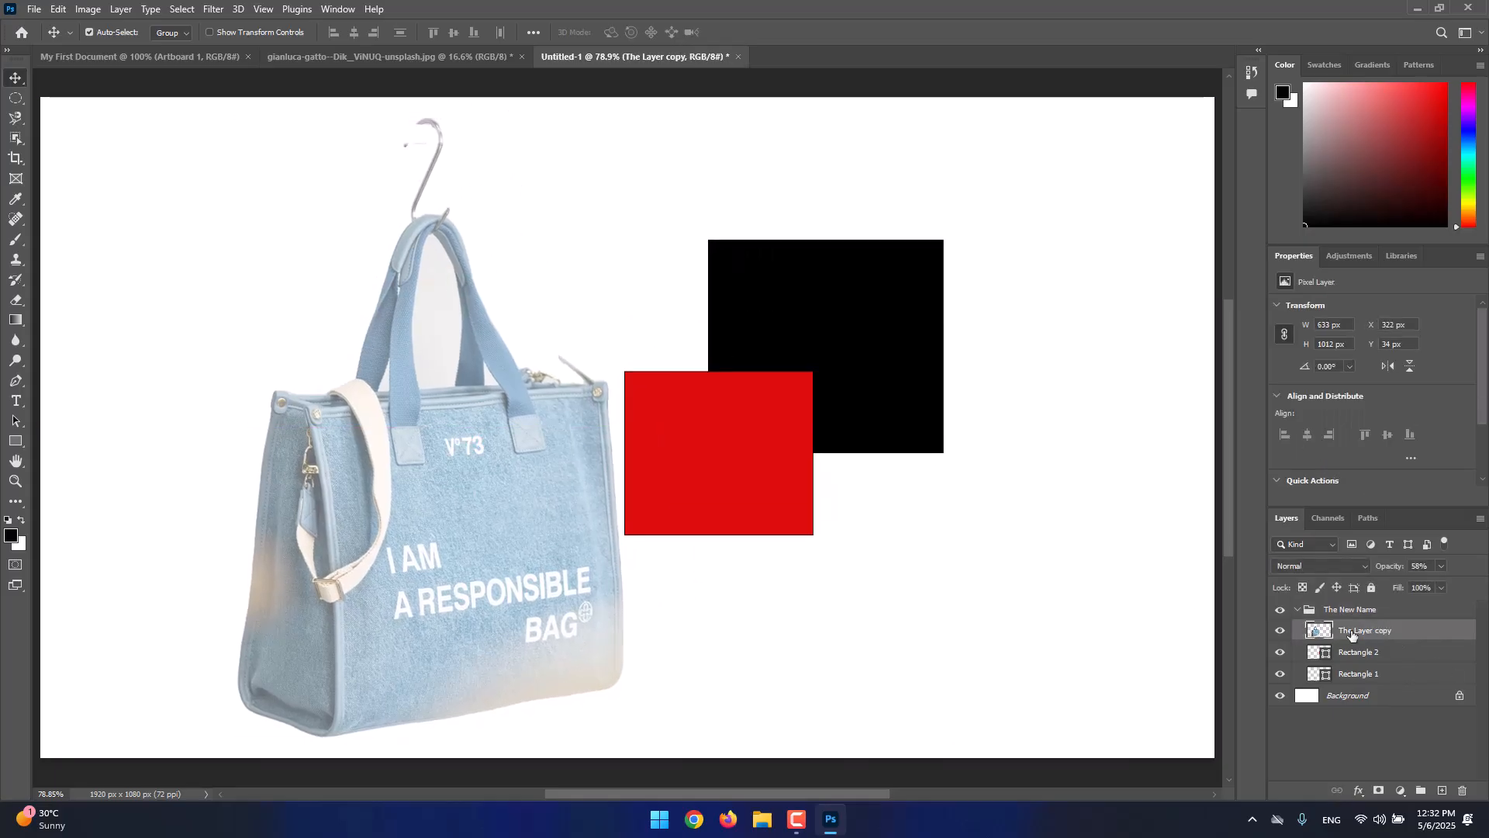
# Take The Layer copy out of the group, place it above the group, and move the bag over the rectangles at about X 915 px, Y 0 px
pyautogui.moveTo(1413, 638); pyautogui.dragTo(1332, 594)
pyautogui.moveTo(430, 503); pyautogui.dragTo(787, 481)
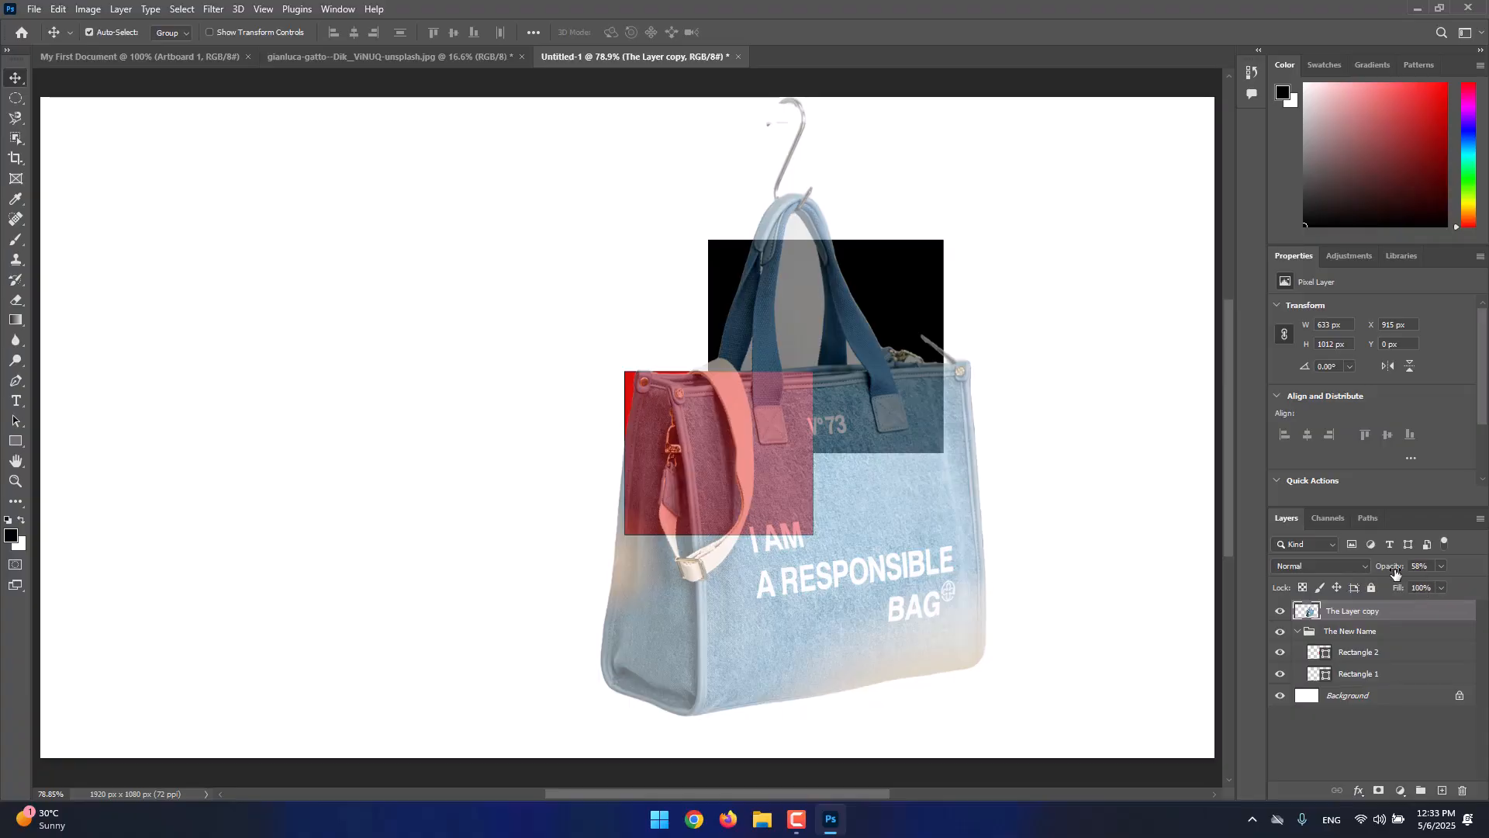
# Set the bag layer's opacity to 100% and preview the Linear Dodge (Add) blend mode, keeping it at Normal
pyautogui.click(1440, 566)
pyautogui.moveTo(1444, 583); pyautogui.dragTo(1473, 583)
pyautogui.click(1328, 566)
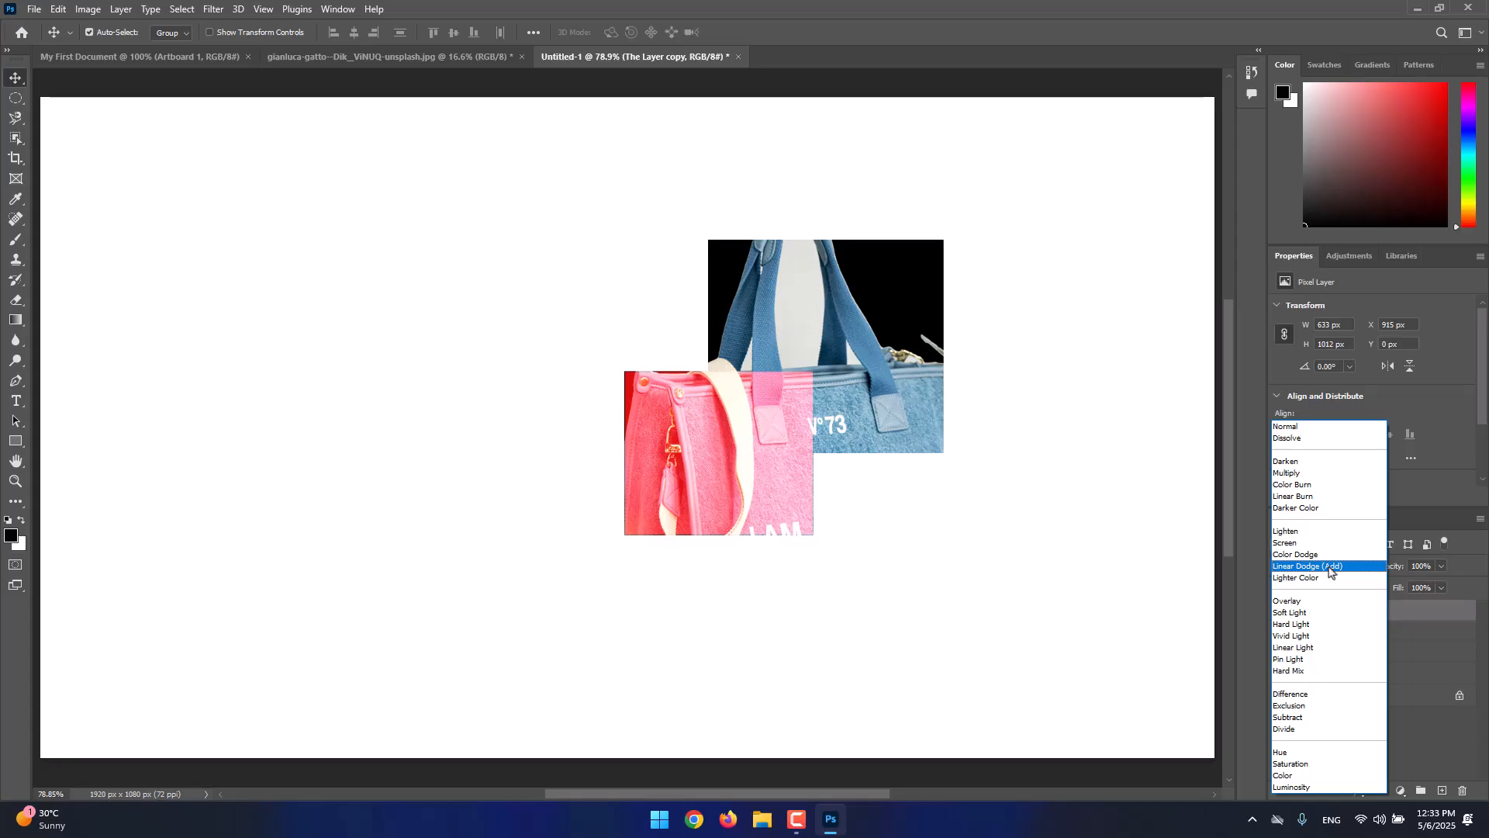
pyautogui.click(865, 425)
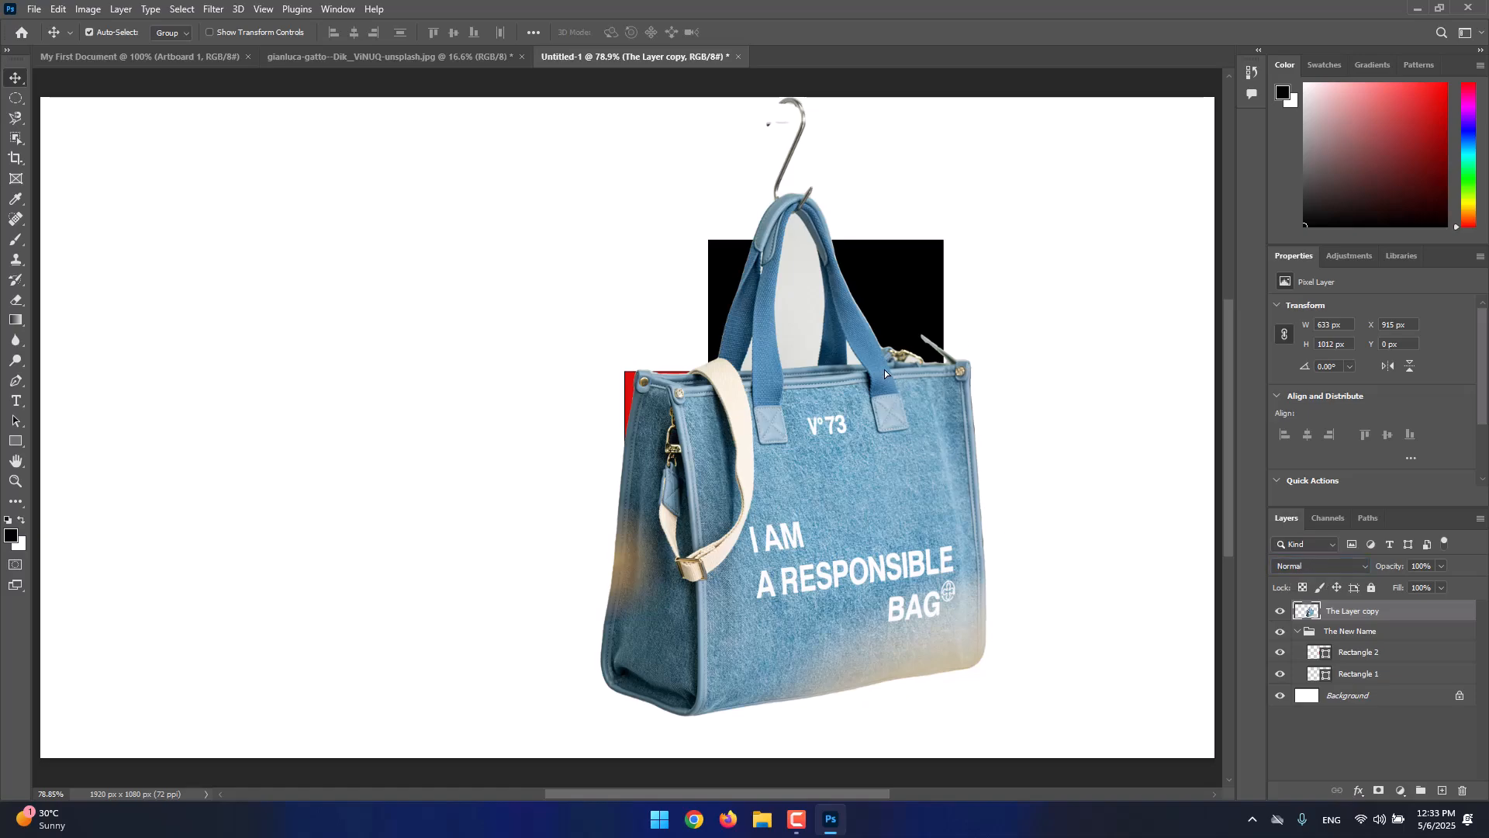
# Move the bag up to about X 926 px, Y -77 px, try the Linear Dodge (Add) blend mode, and restore Normal
pyautogui.moveTo(887, 379)
pyautogui.mouseDown()
pyautogui.moveTo(876, 333)
pyautogui.moveTo(906, 367)
pyautogui.mouseUp()
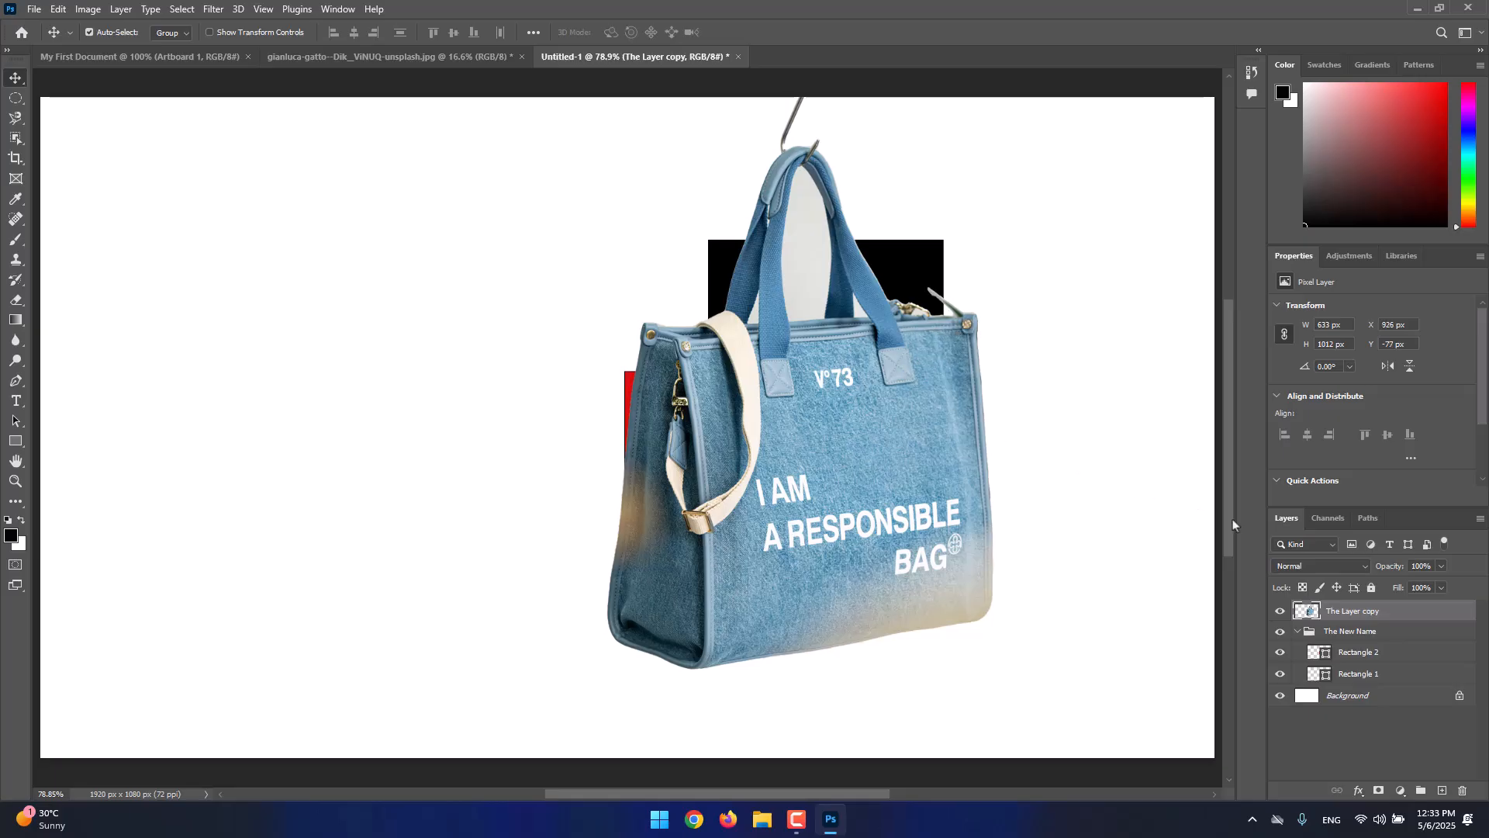
pyautogui.click(1304, 567)
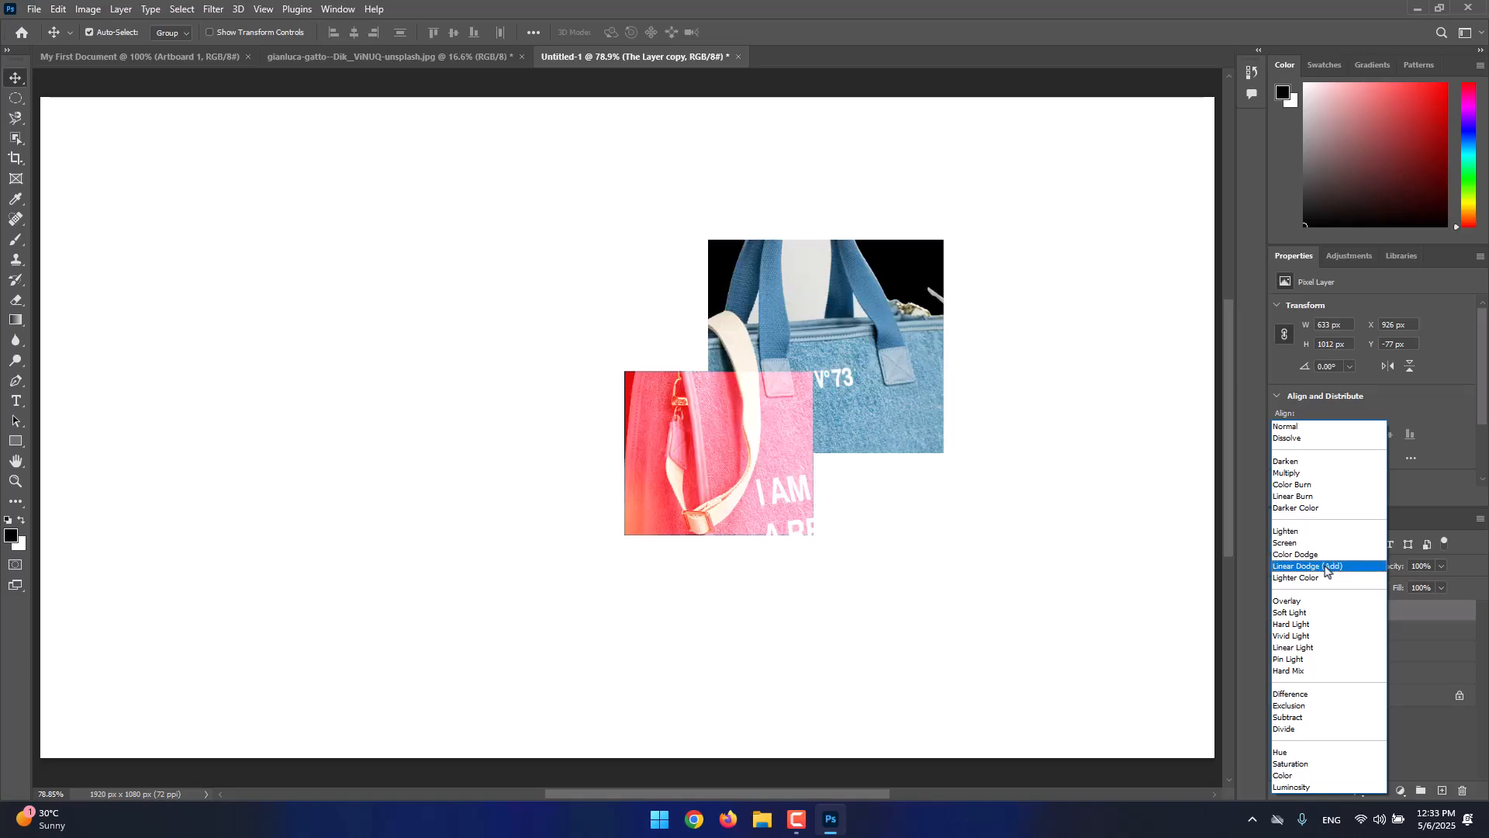
pyautogui.click(1325, 567)
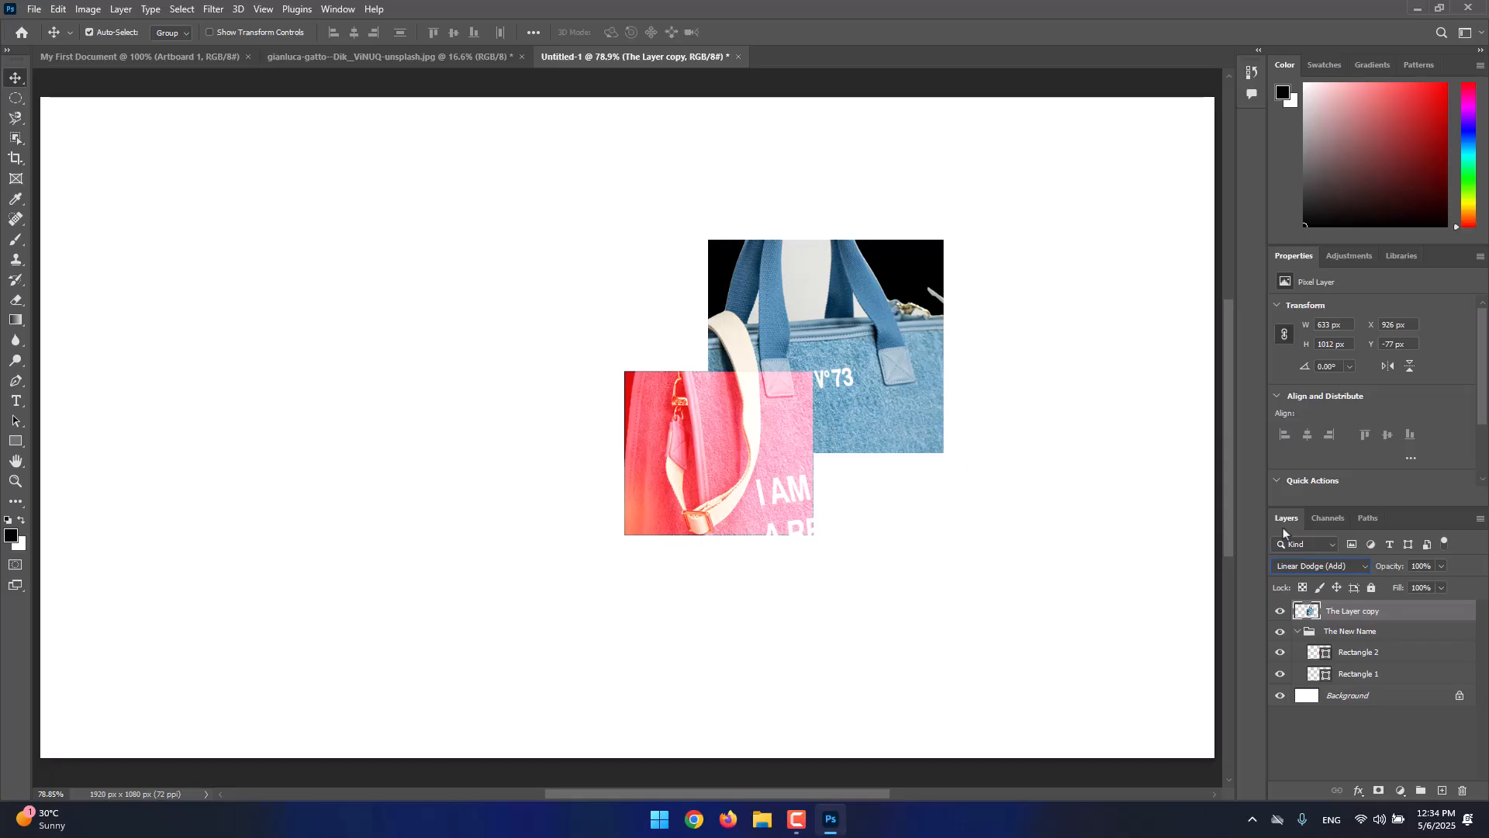
pyautogui.click(1308, 567)
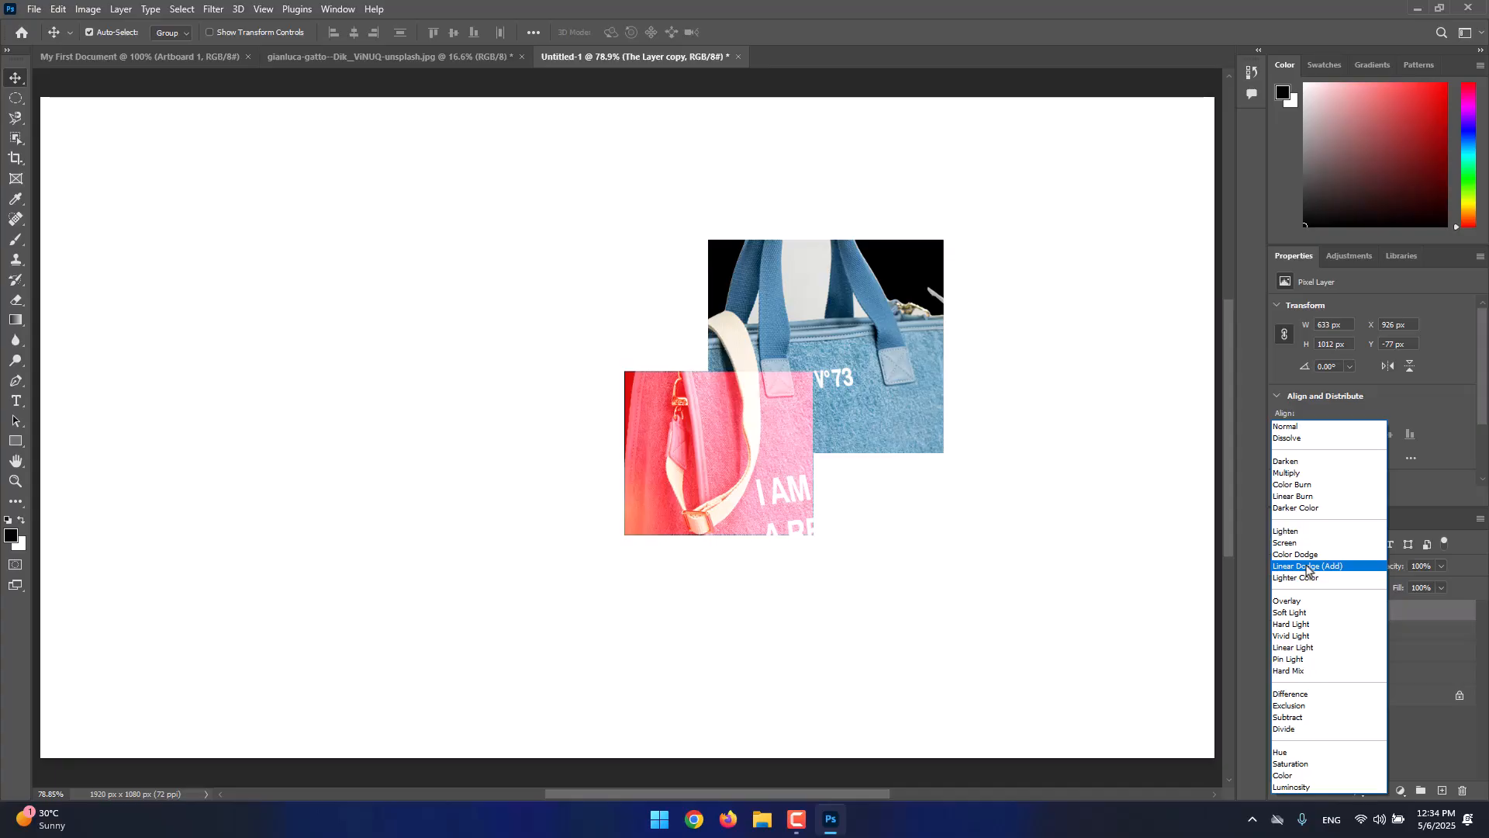
pyautogui.click(1309, 427)
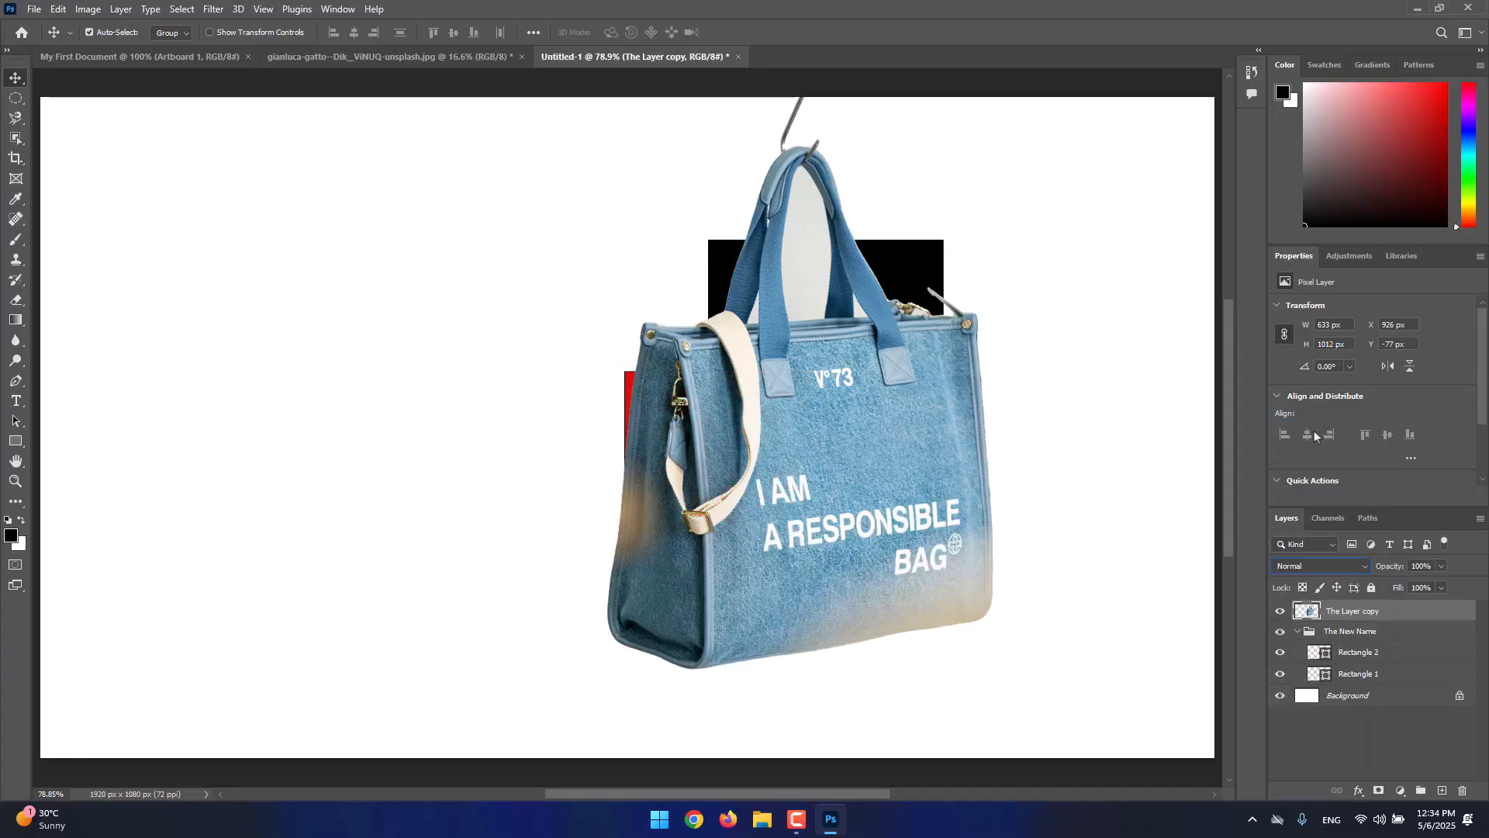